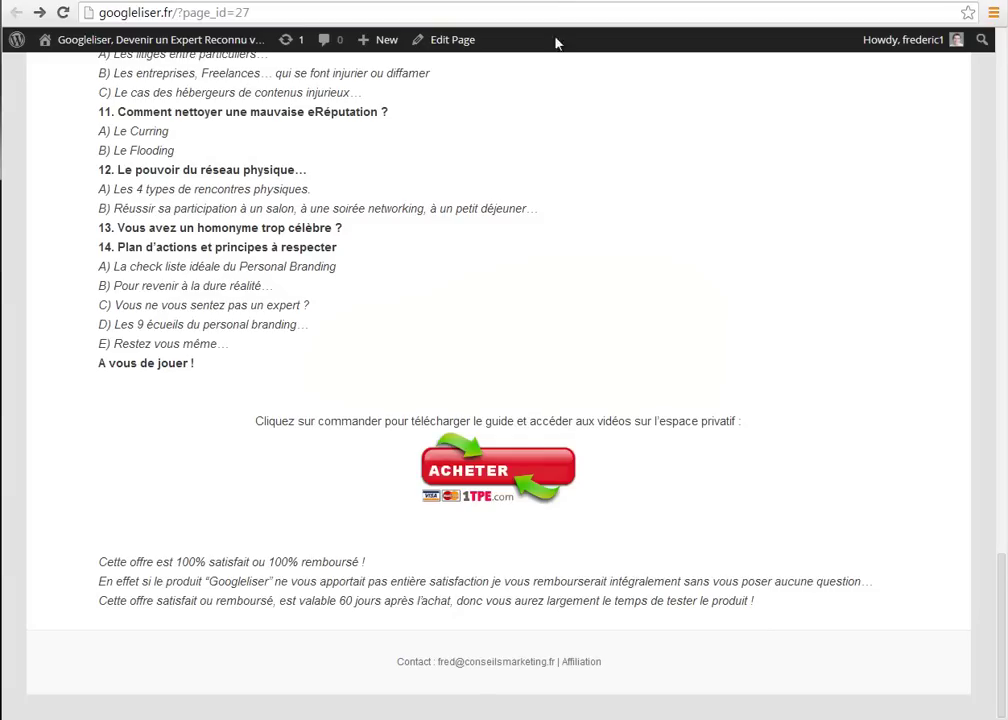
Play the presentation video at the top of the Googleliser sales page with the sound muted, and pause it near its end.
scroll(533, 263, up, 3)
scroll(533, 263, up, 15)
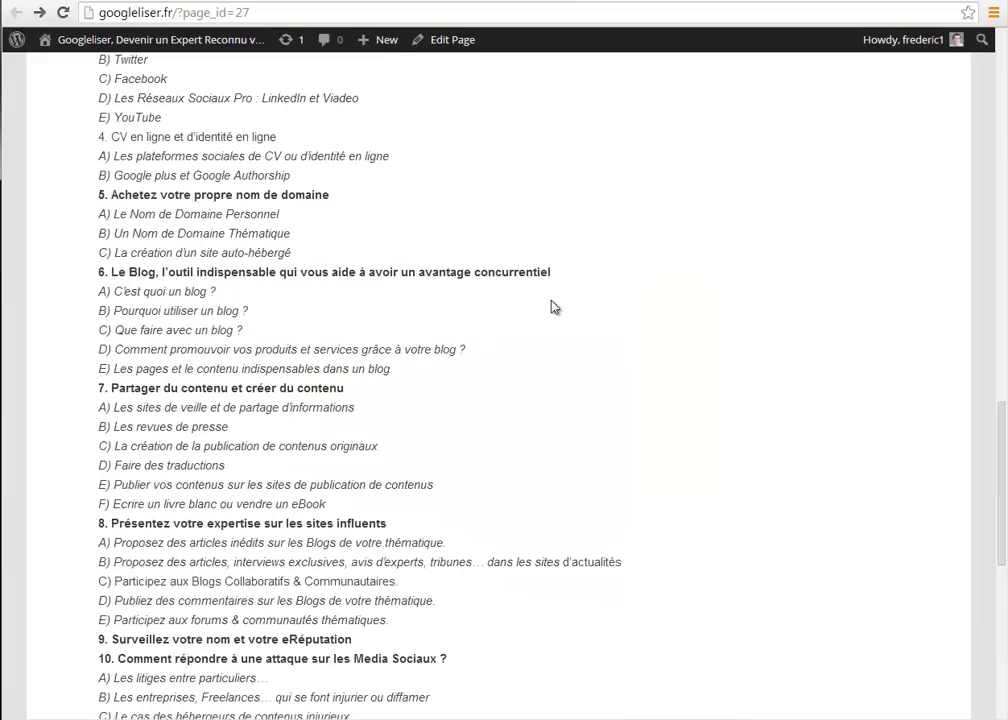
click(293, 541)
click(263, 541)
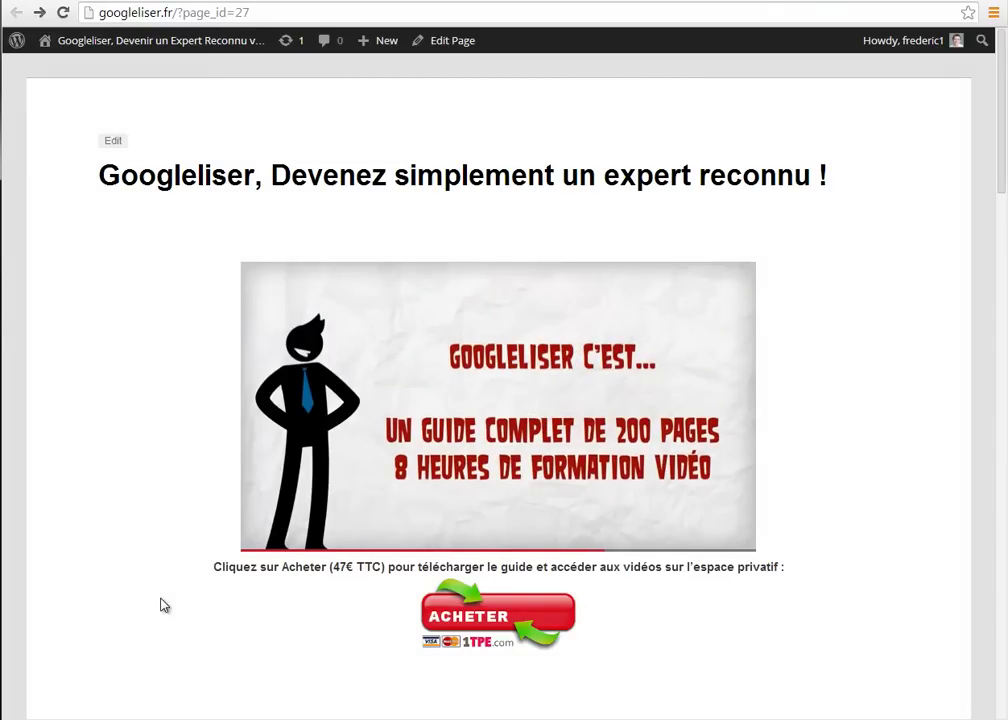
mouse_move(269, 552)
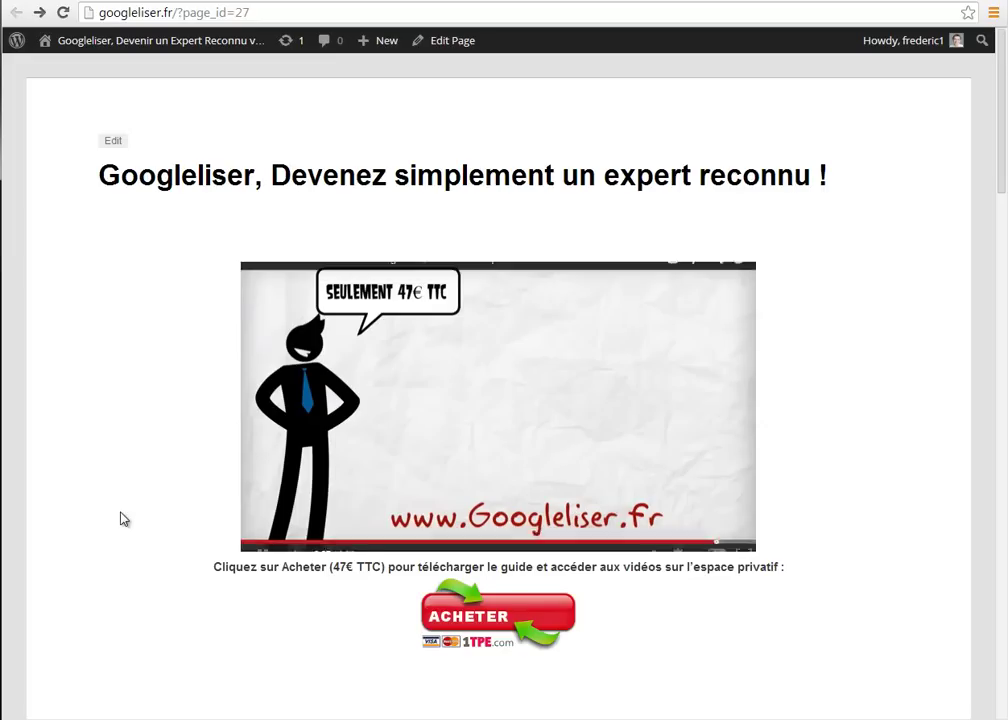
click(262, 543)
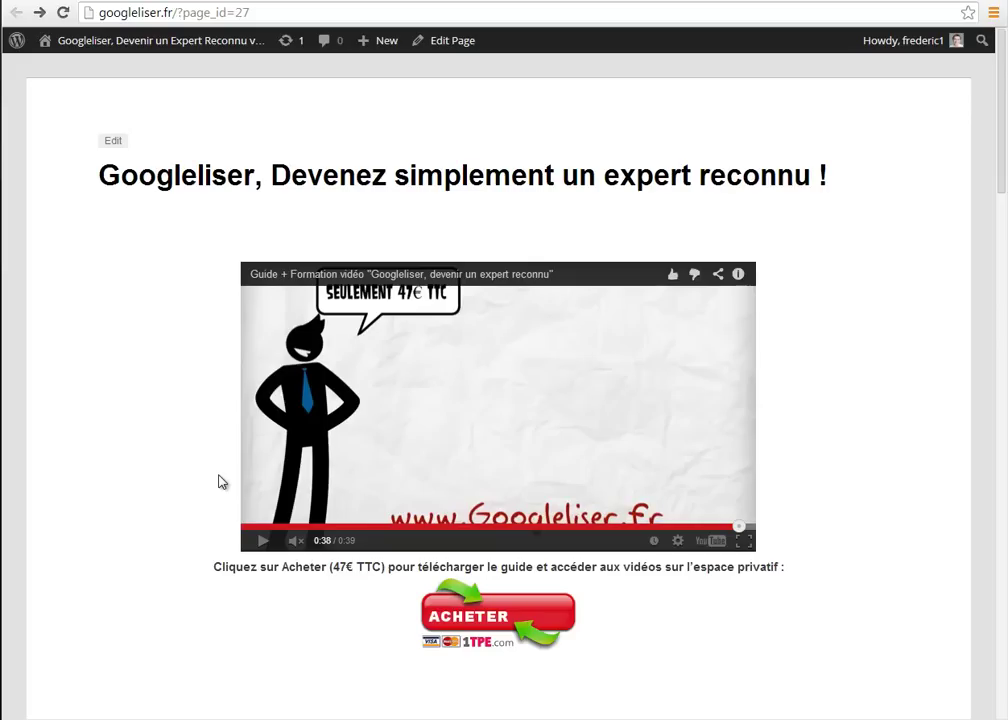
Look over the Googleliser sales page down to the guide's table of contents, and switch to the PowToon home page.
scroll(190, 492, down, 9)
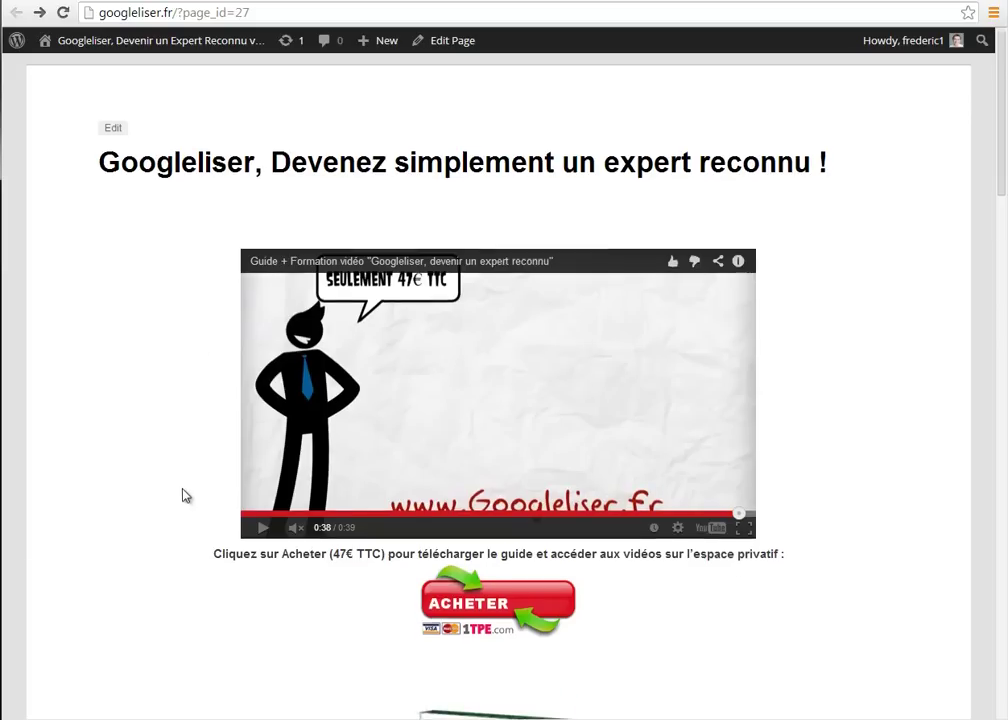
scroll(193, 492, down, 15)
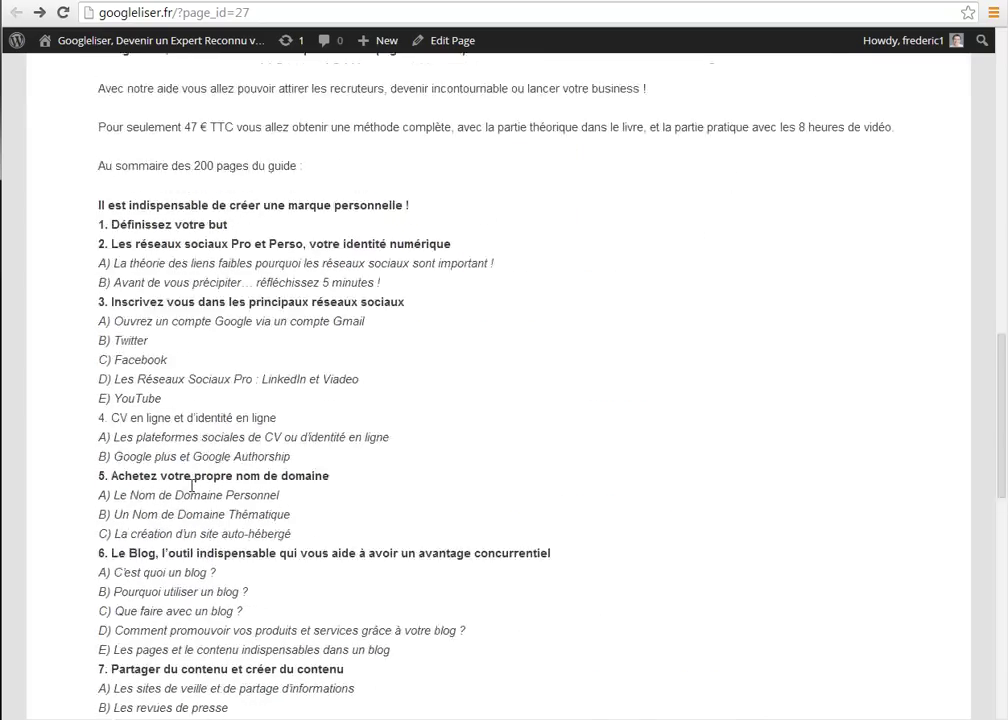
scroll(193, 492, up, 20)
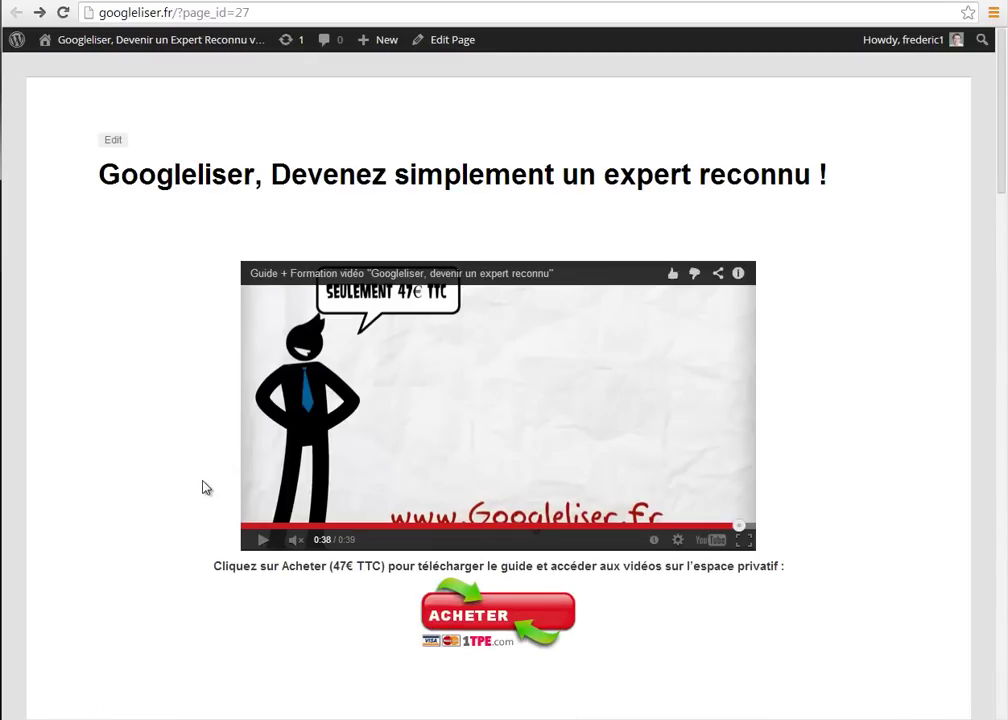
scroll(205, 486, down, 1)
scroll(198, 502, up, 1)
click(740, 1)
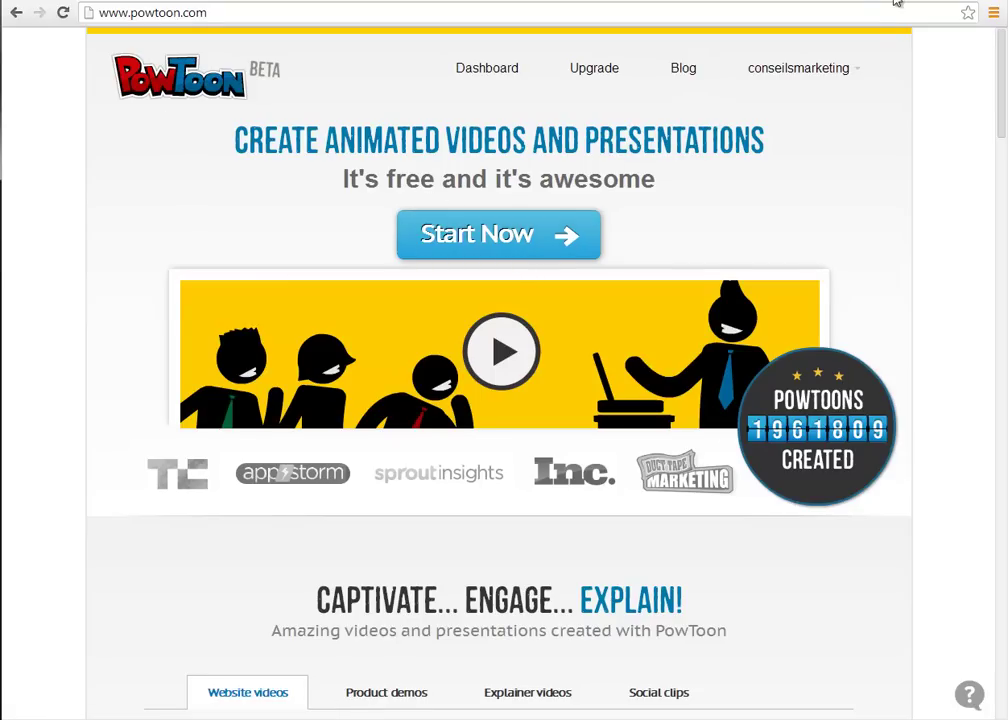
Open the YouTube list of uploaded videos in a new browser tab.
key(ctrl+t)
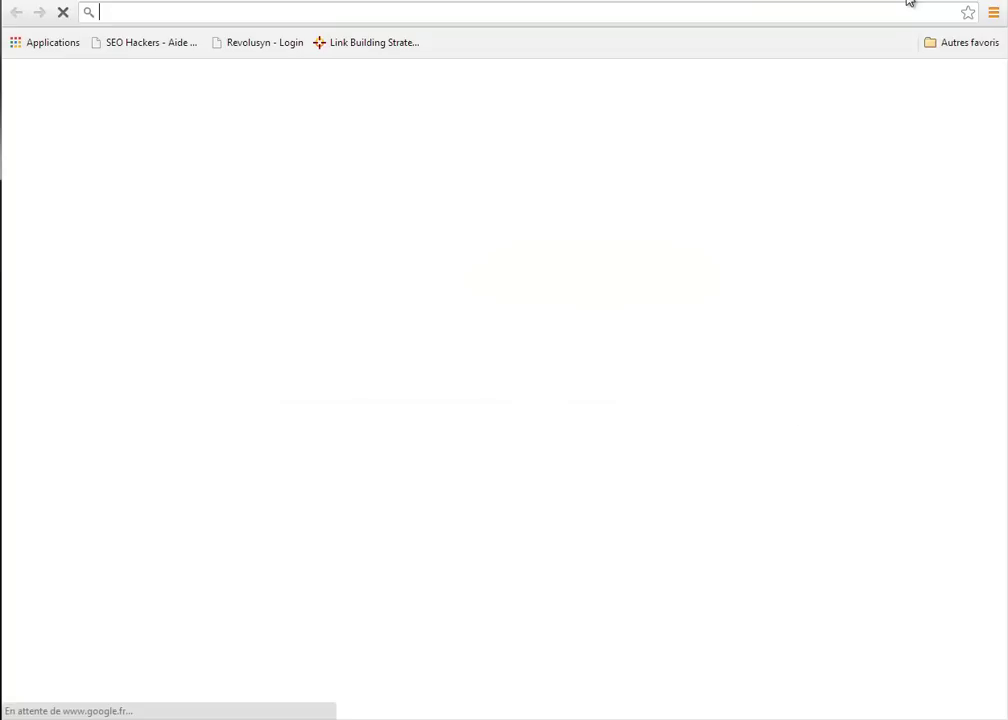
text(you)
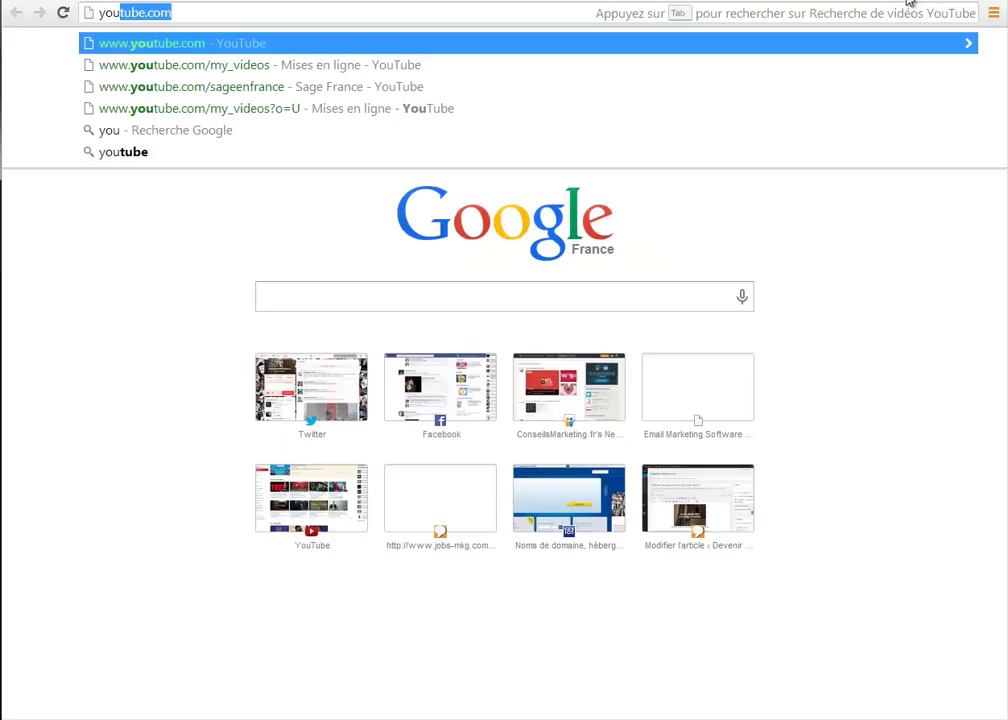
click(236, 66)
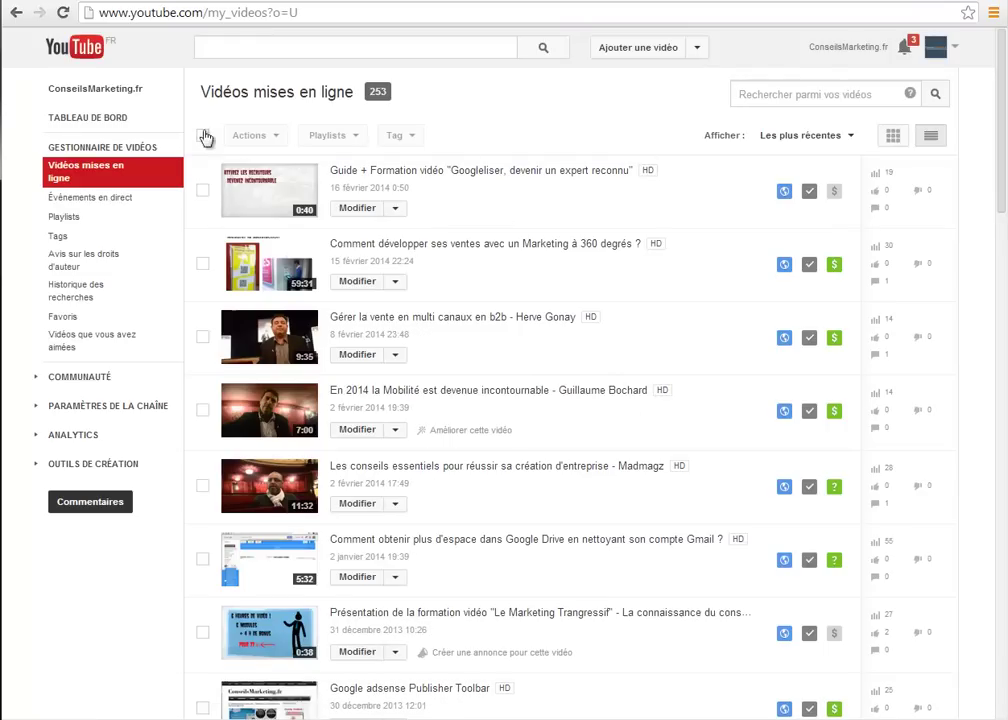
click(213, 16)
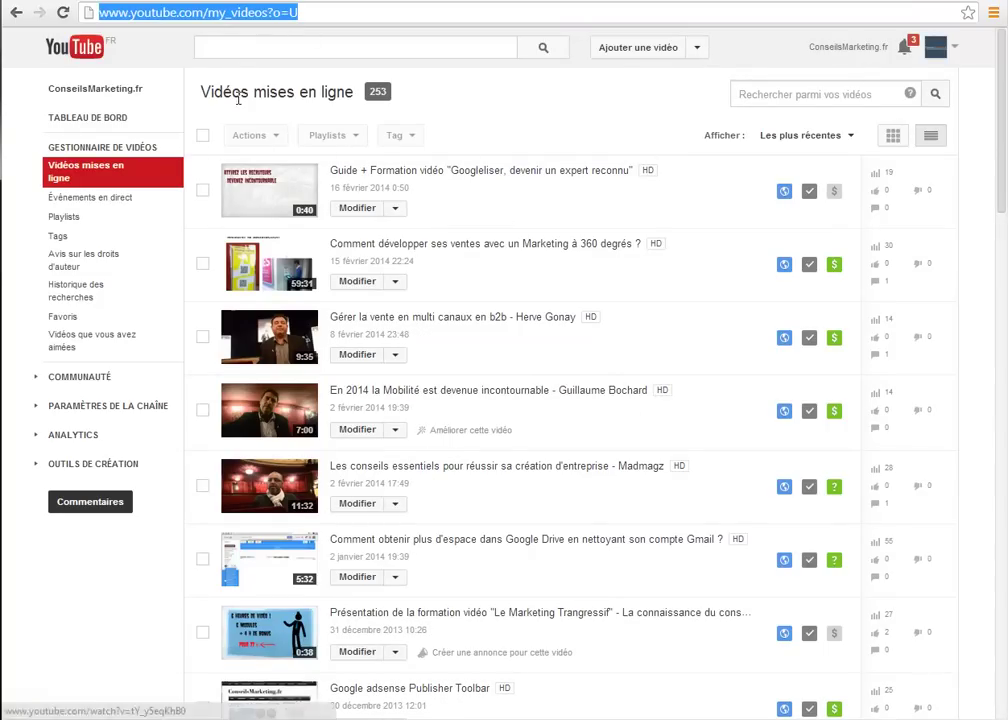
drag(164, 13, 619, 54)
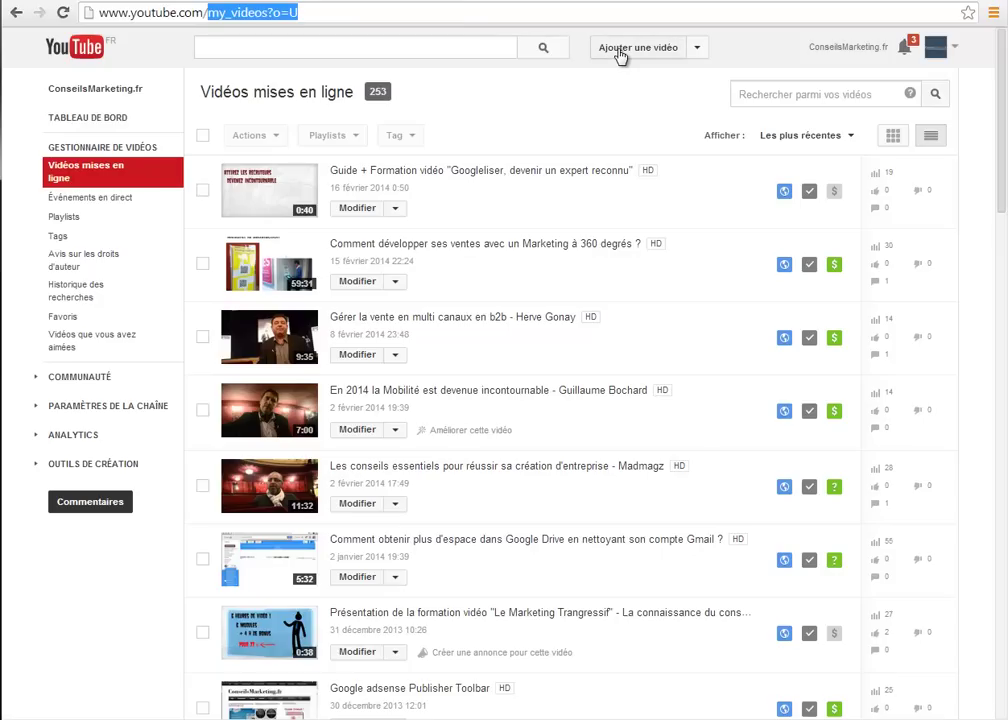
text(con)
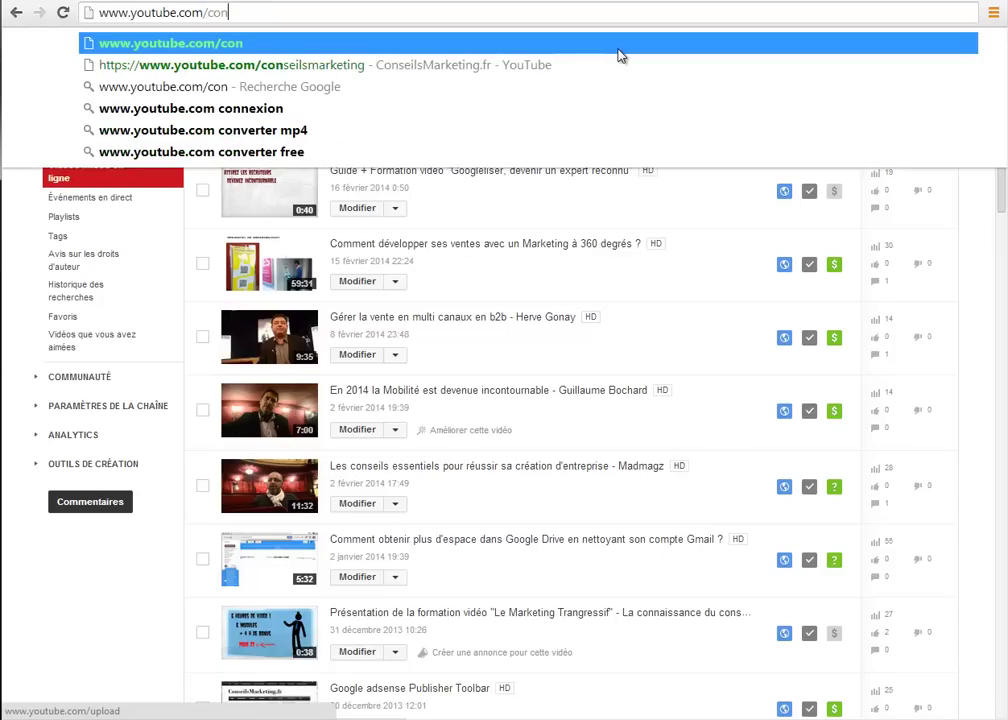
click(488, 66)
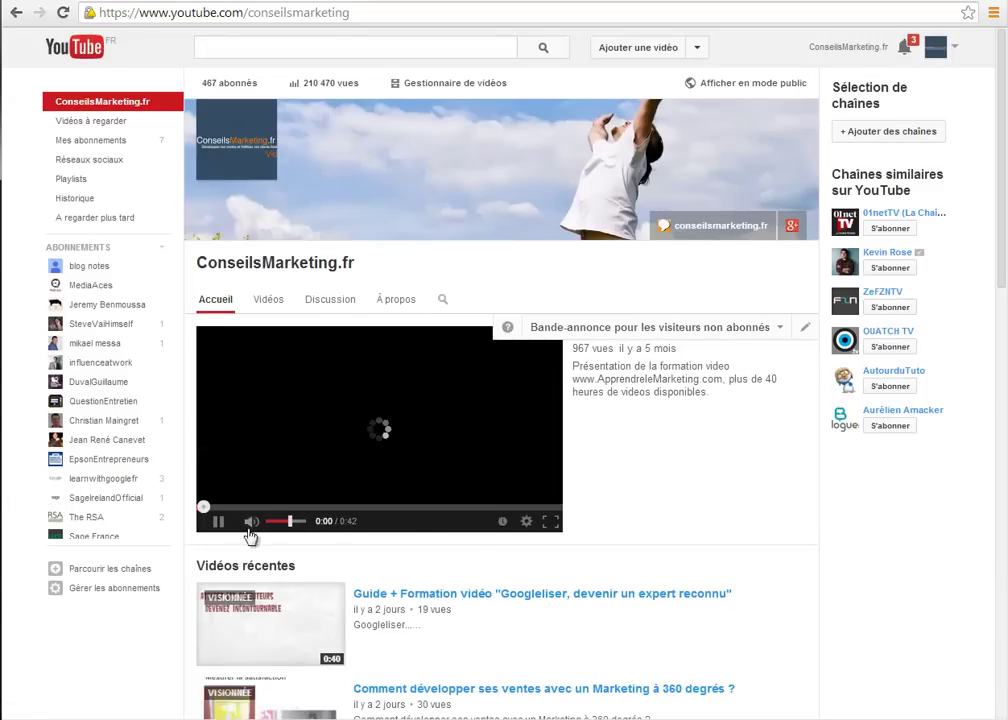
click(251, 522)
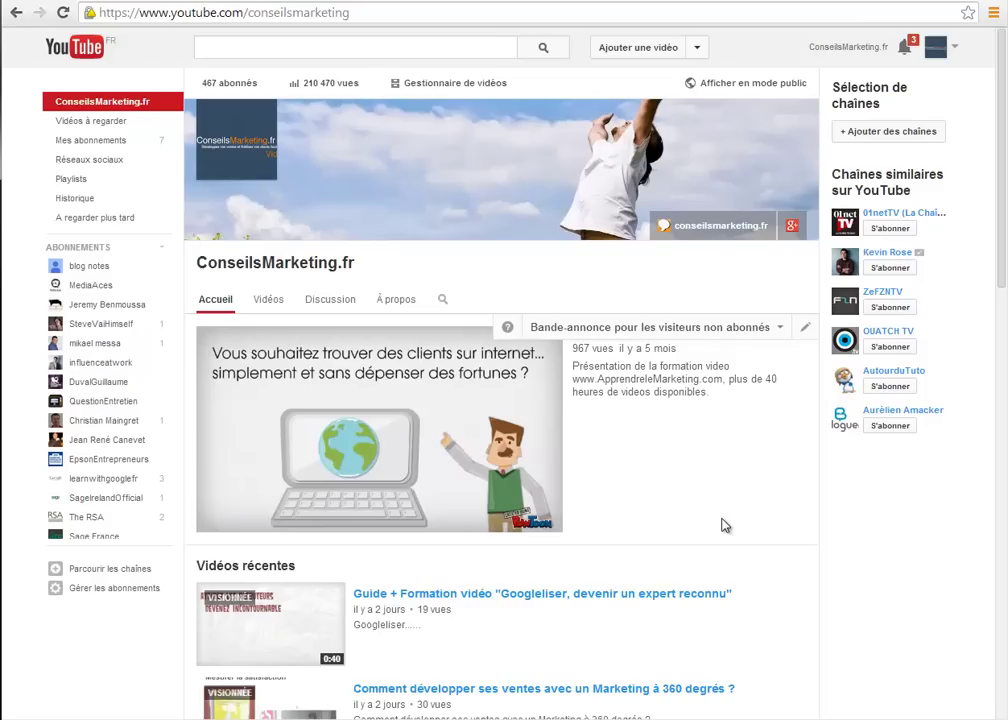
click(490, 508)
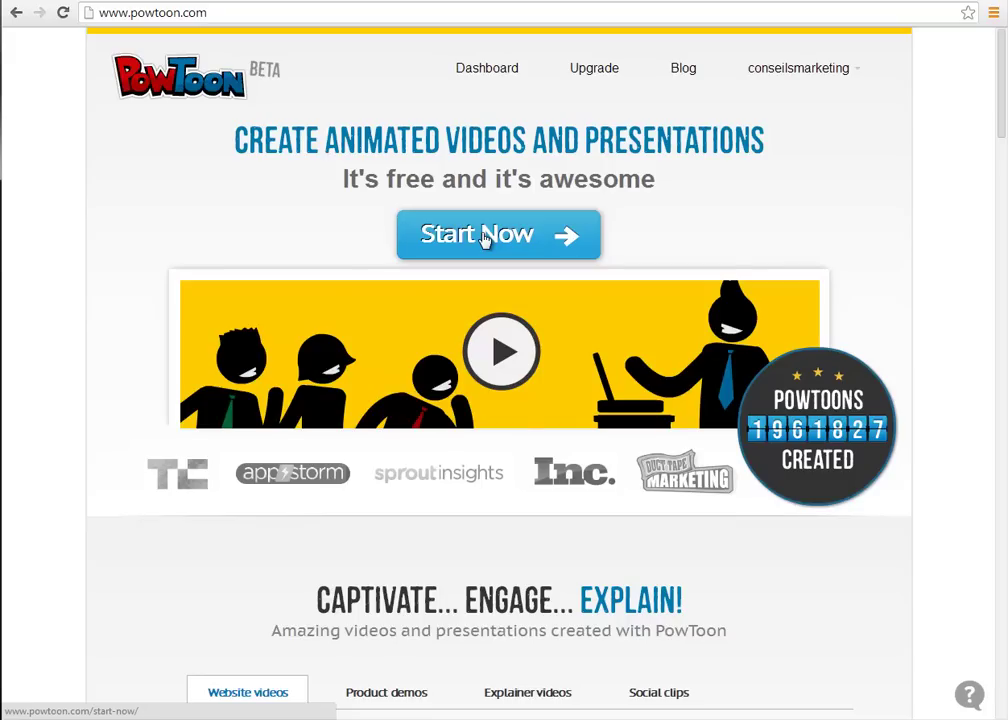
Switch back to PowToon, open the upgrade pricing page and compare the Agency, Pro and Free plans, highlighting the Free plan's YouTube upload quality.
click(580, 72)
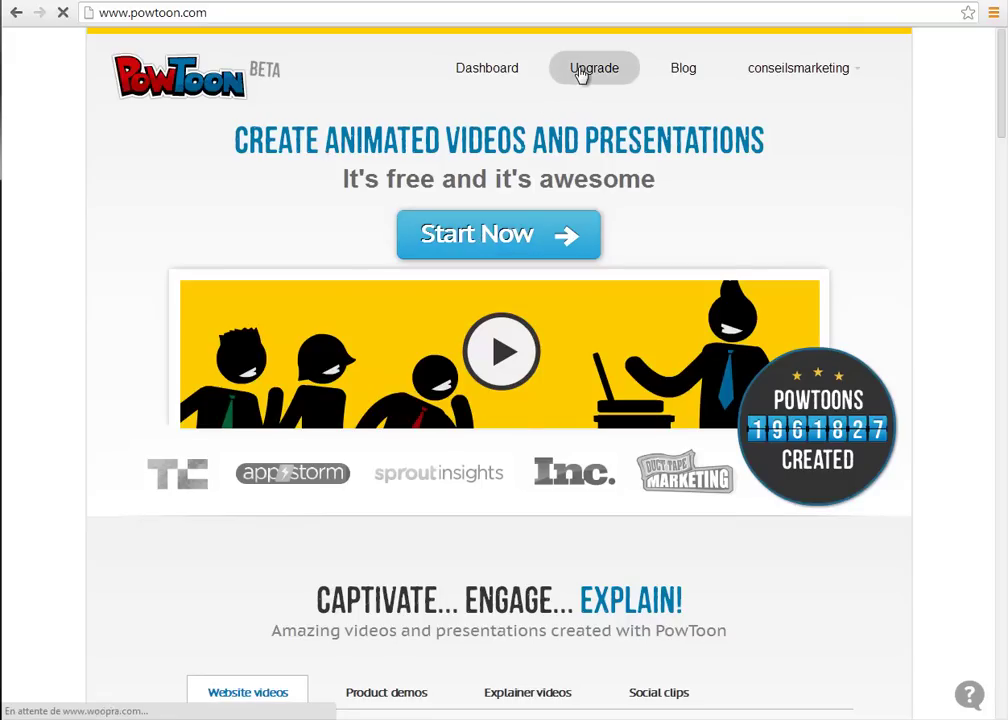
scroll(491, 261, down, 2)
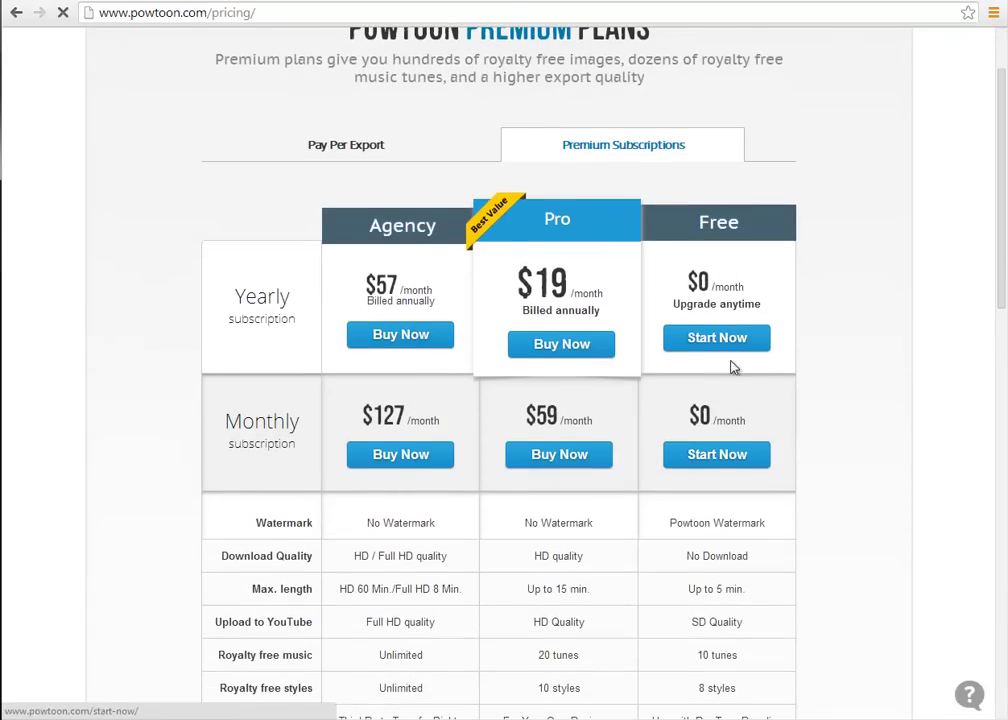
scroll(728, 385, down, 2)
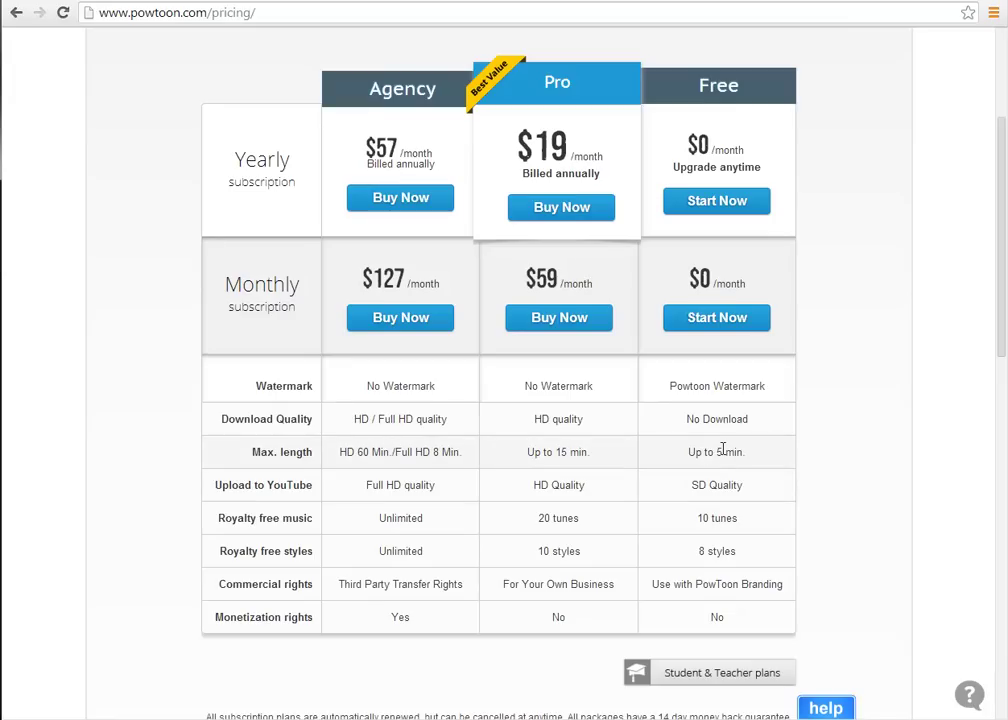
drag(691, 485, 750, 490)
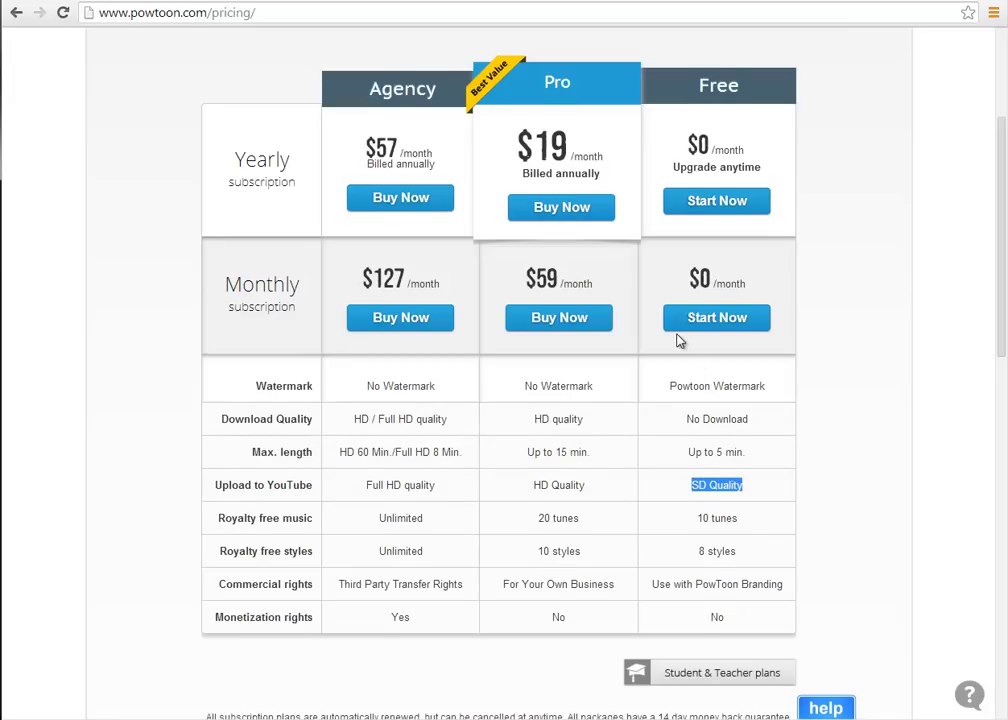
scroll(680, 341, up, 1)
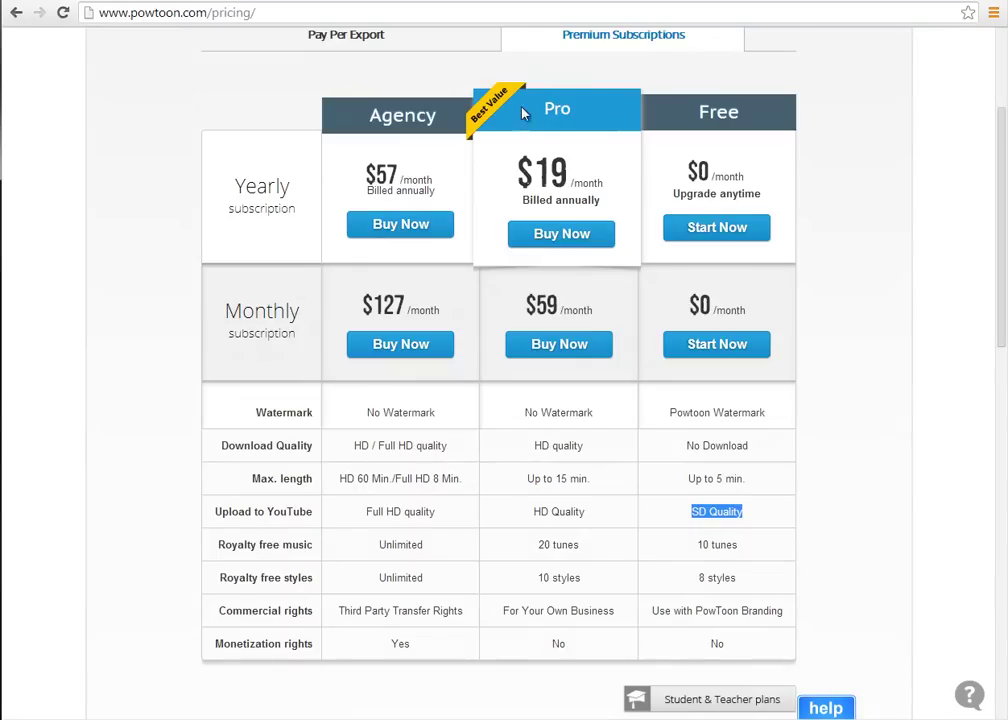
scroll(605, 226, up, 2)
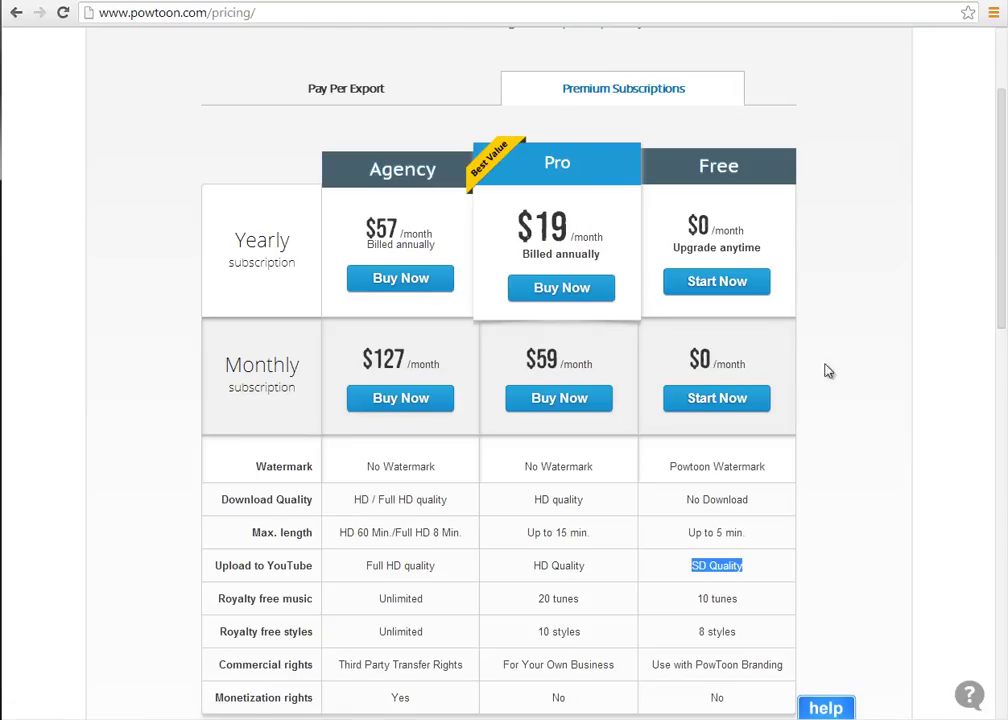
scroll(862, 342, up, 2)
scroll(862, 344, up, 1)
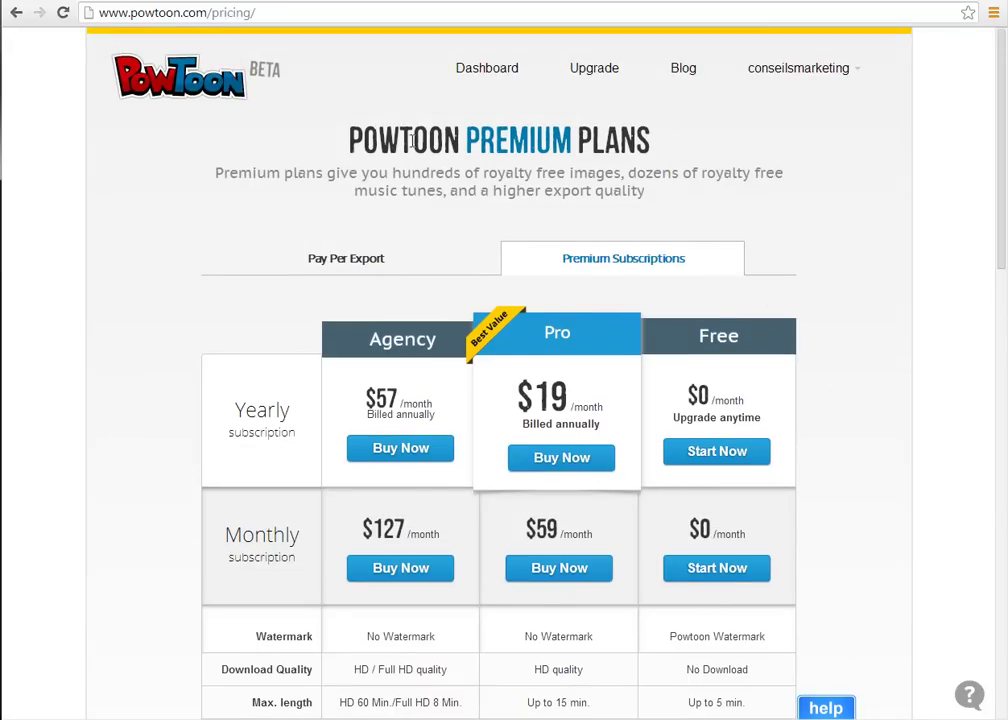
Visit the PowToon home page, return to the premium plans page and review the subscription prices again.
click(165, 68)
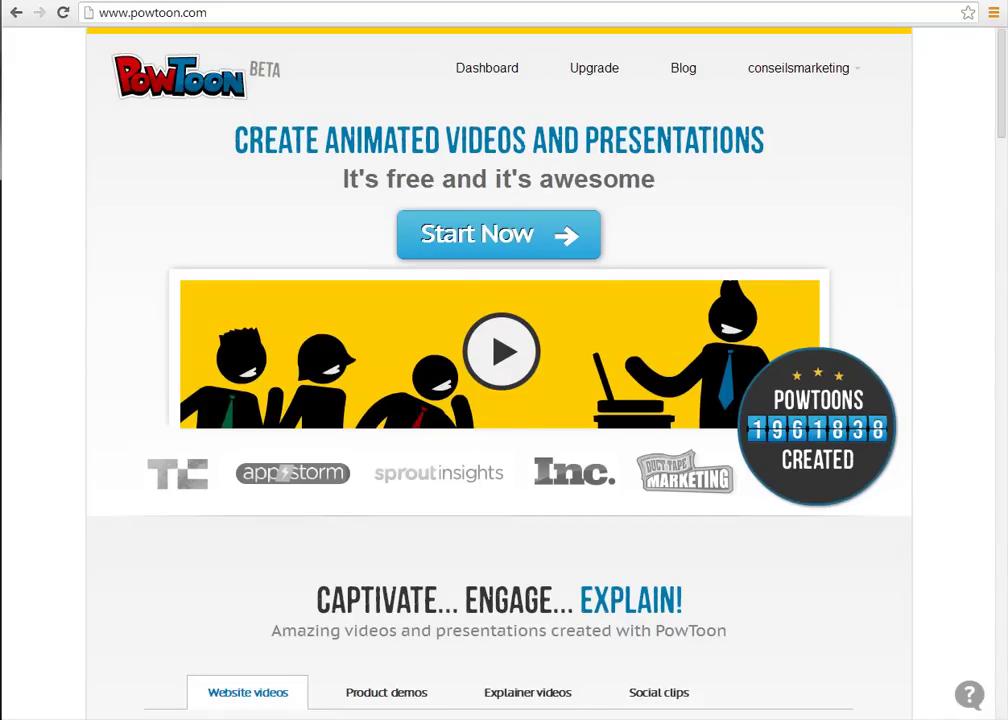
click(15, 12)
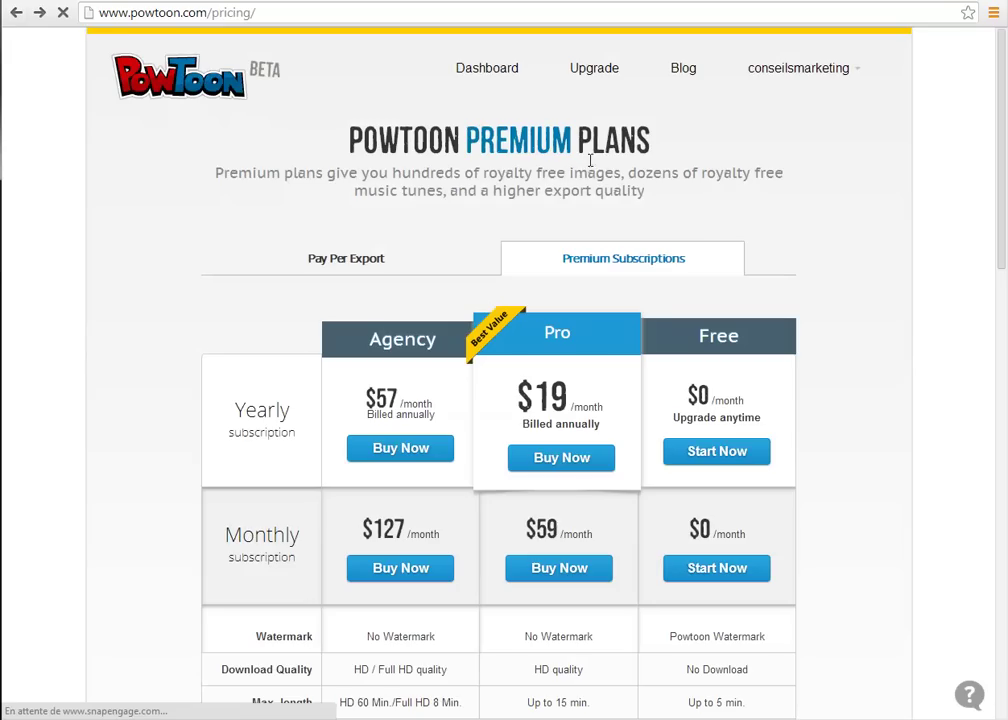
scroll(472, 414, down, 2)
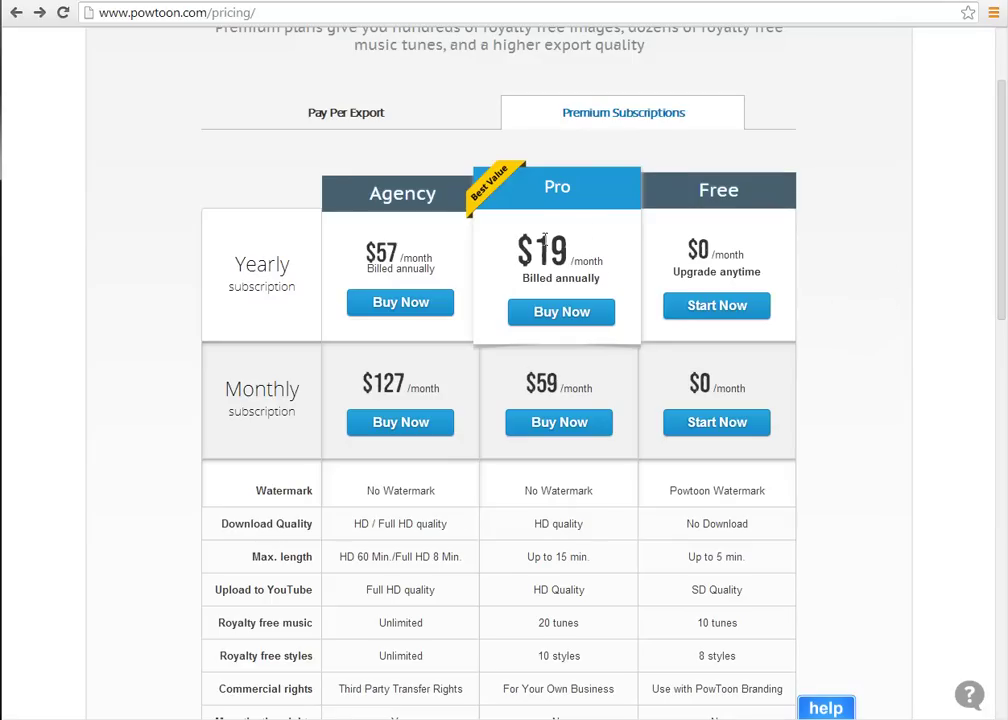
scroll(635, 252, up, 3)
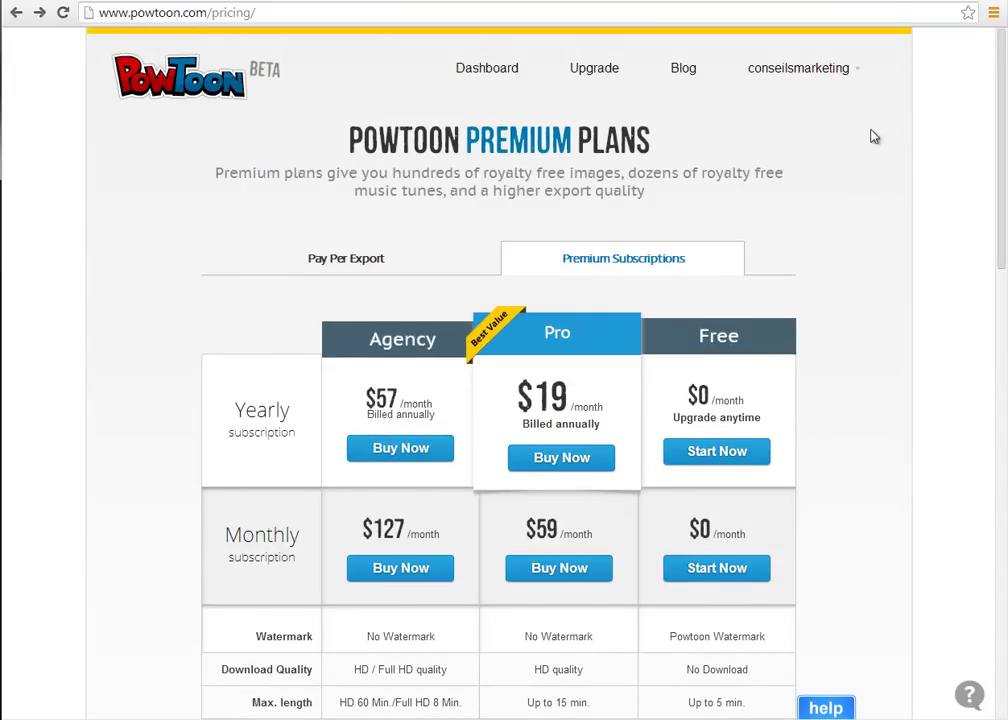
Open the PowToon dashboard and look through the list of existing projects.
click(205, 82)
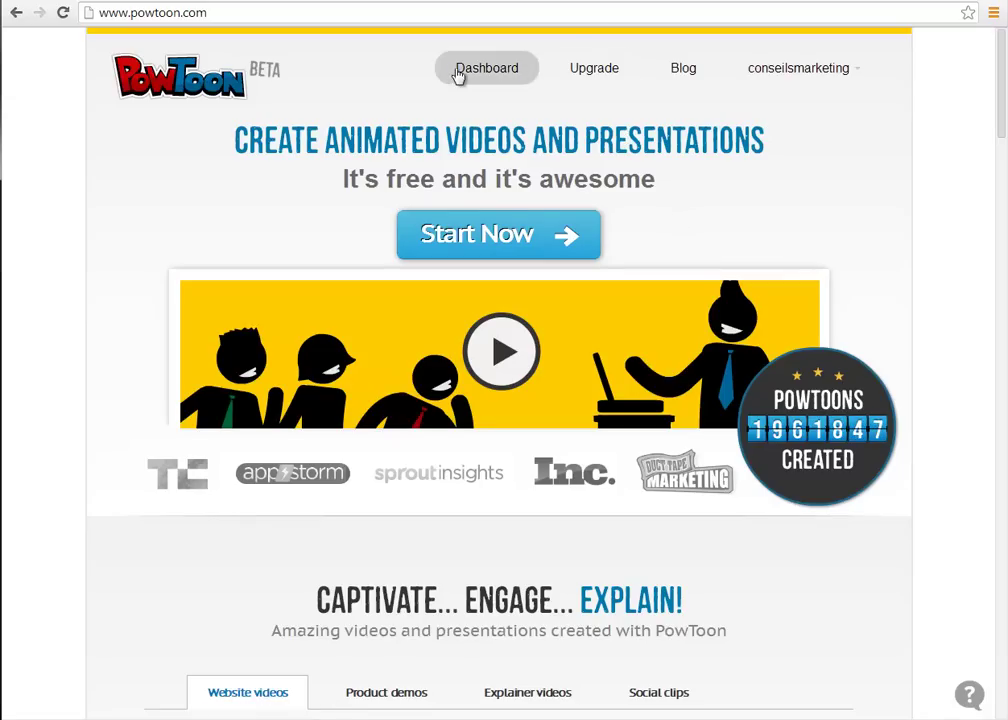
click(490, 77)
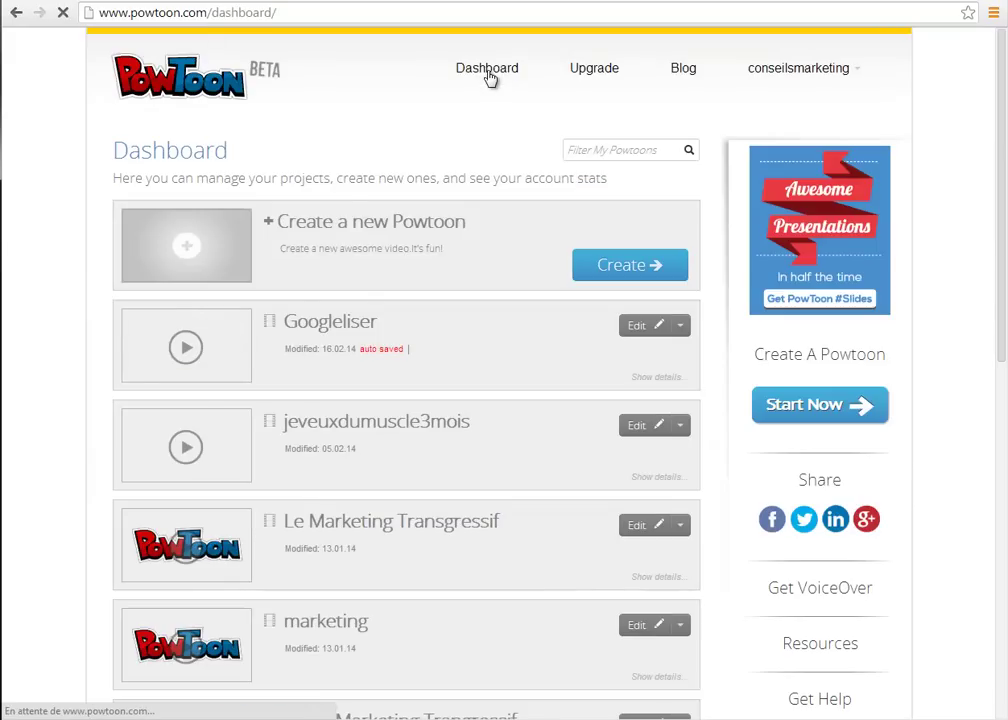
scroll(556, 356, down, 3)
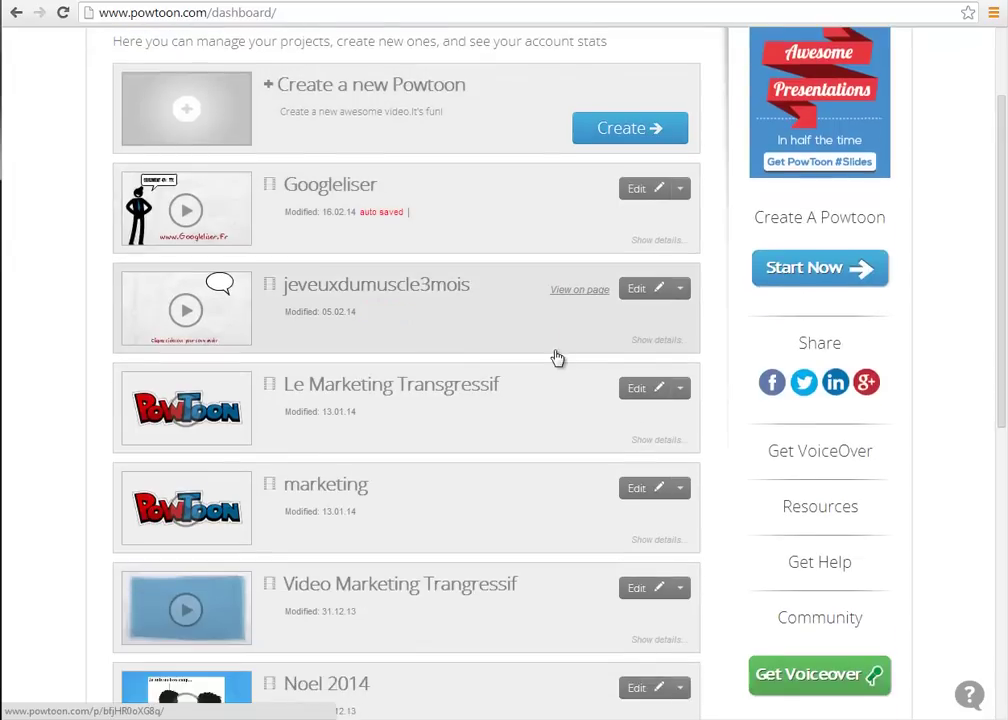
scroll(557, 358, down, 4)
scroll(557, 358, up, 2)
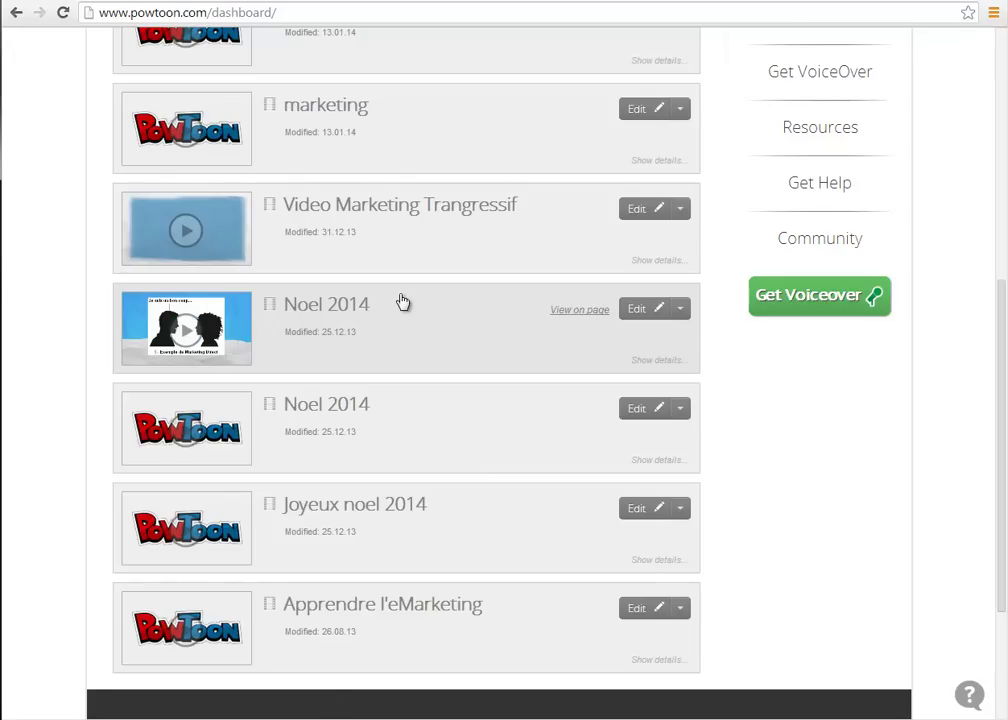
scroll(437, 362, up, 5)
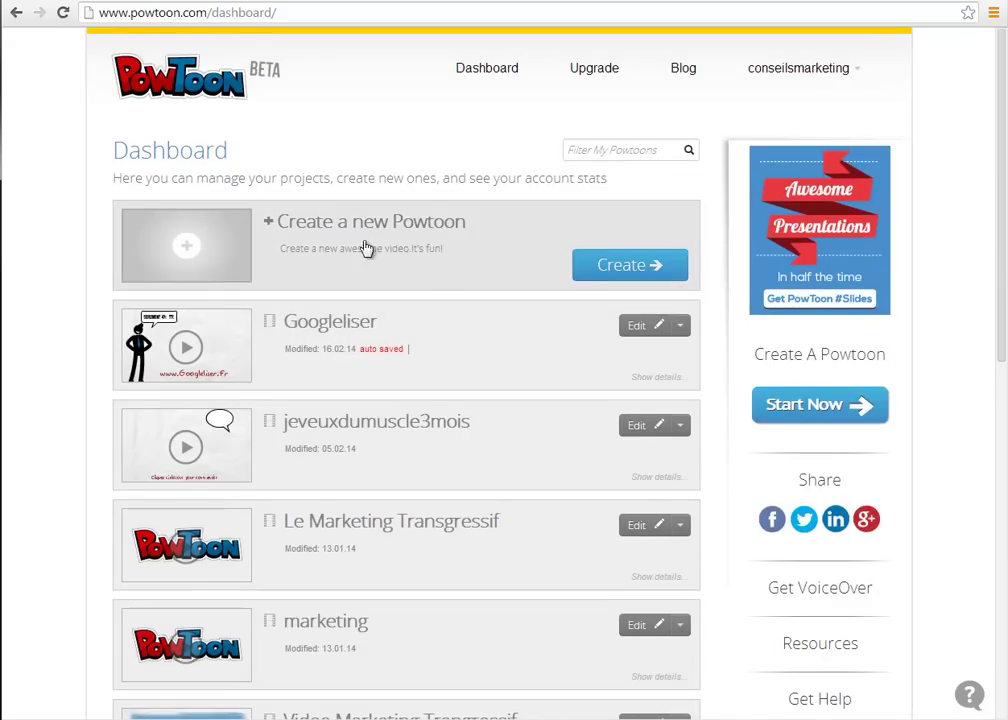
Start a new Powtoon and browse the templates offered in the Social Clip and Infographic Video categories.
click(622, 268)
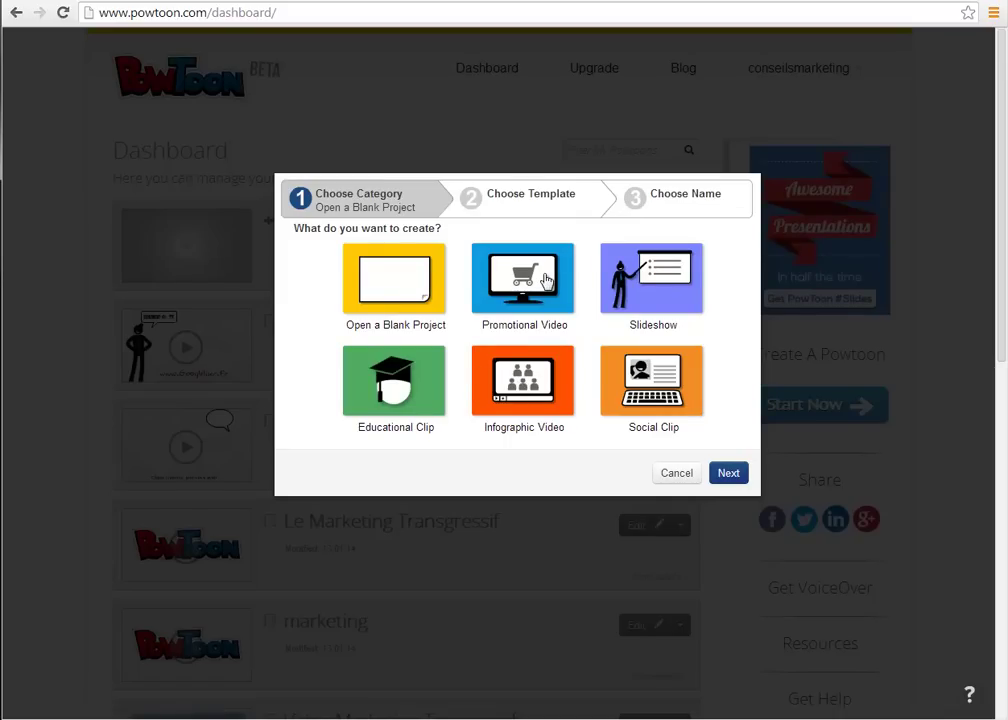
click(653, 378)
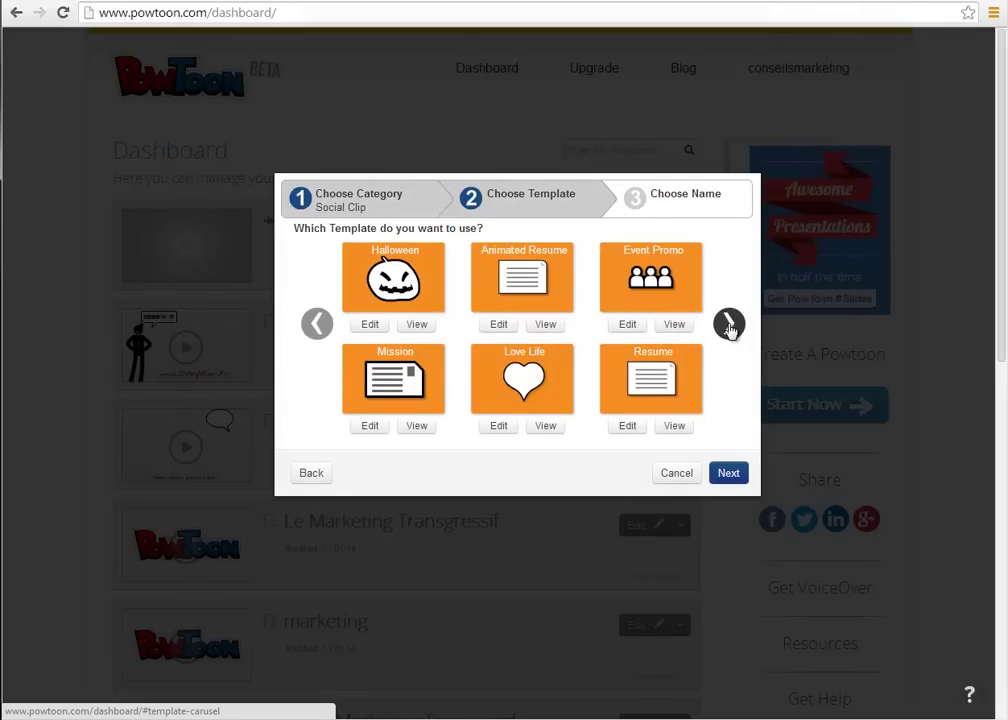
click(729, 325)
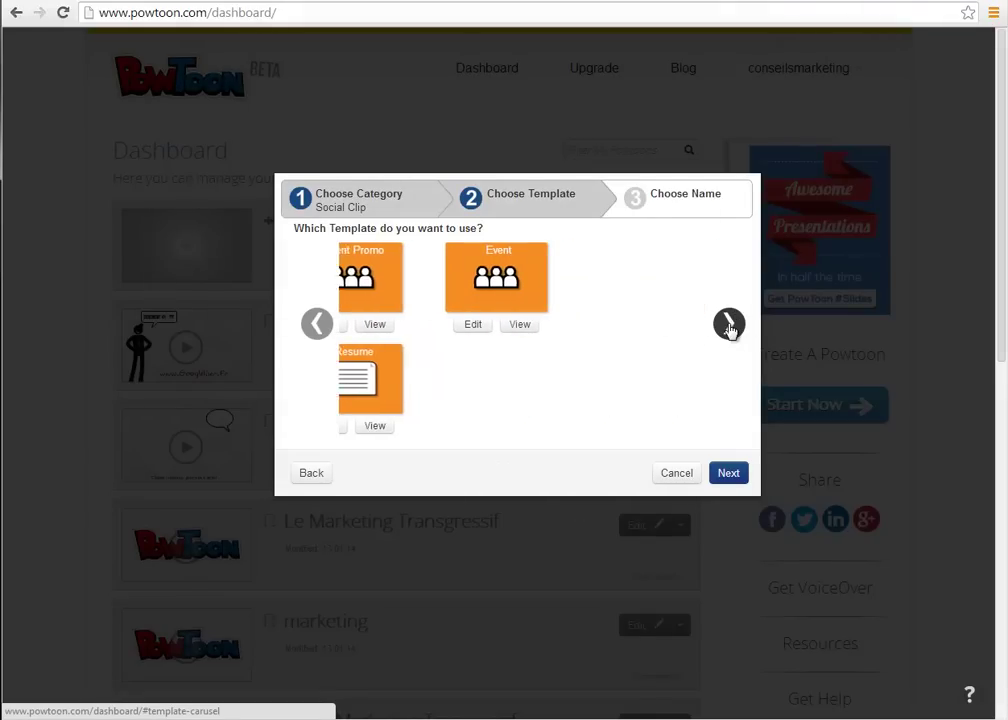
click(317, 325)
click(305, 476)
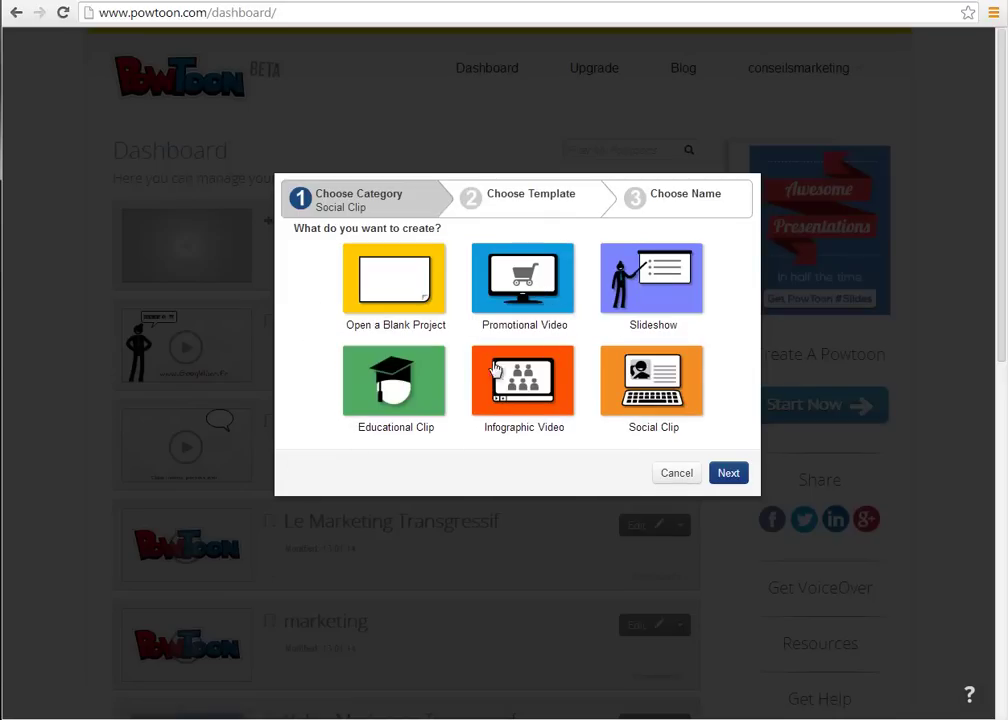
click(522, 388)
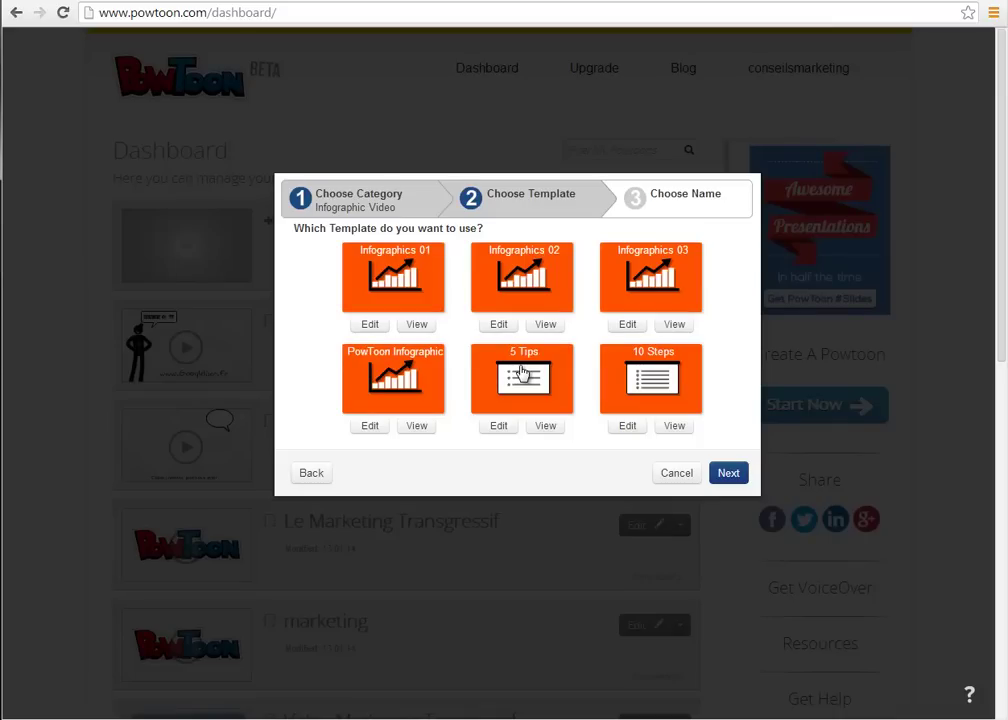
click(310, 474)
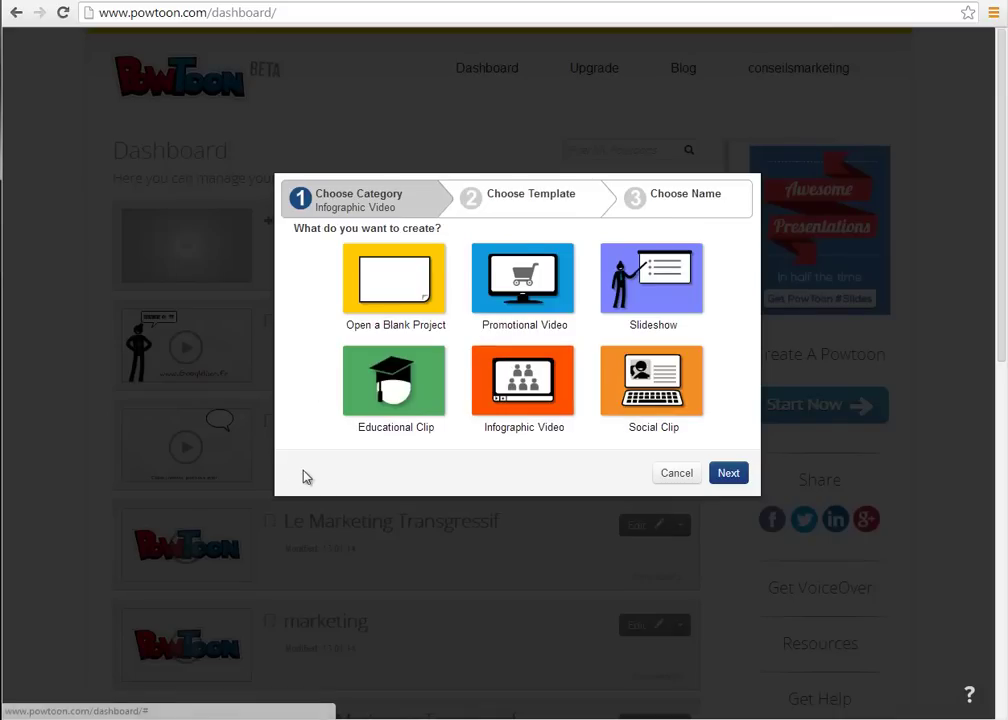
Create a Promotional Video project from the Landing Page Video template, using "Bloguez comme un pro" as both title and description.
click(522, 285)
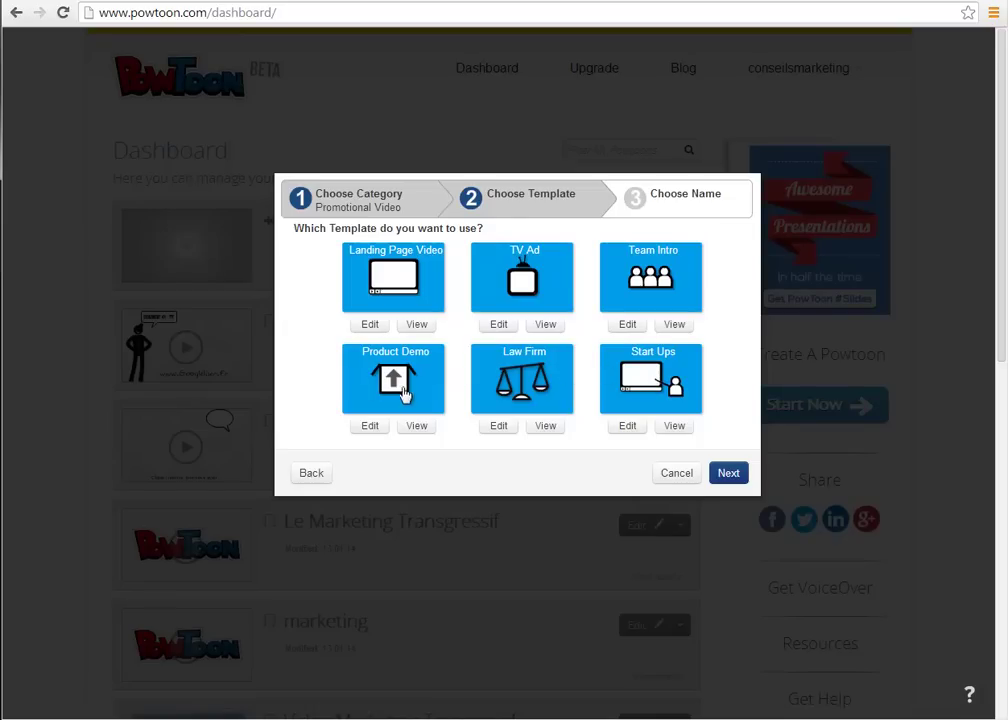
click(410, 283)
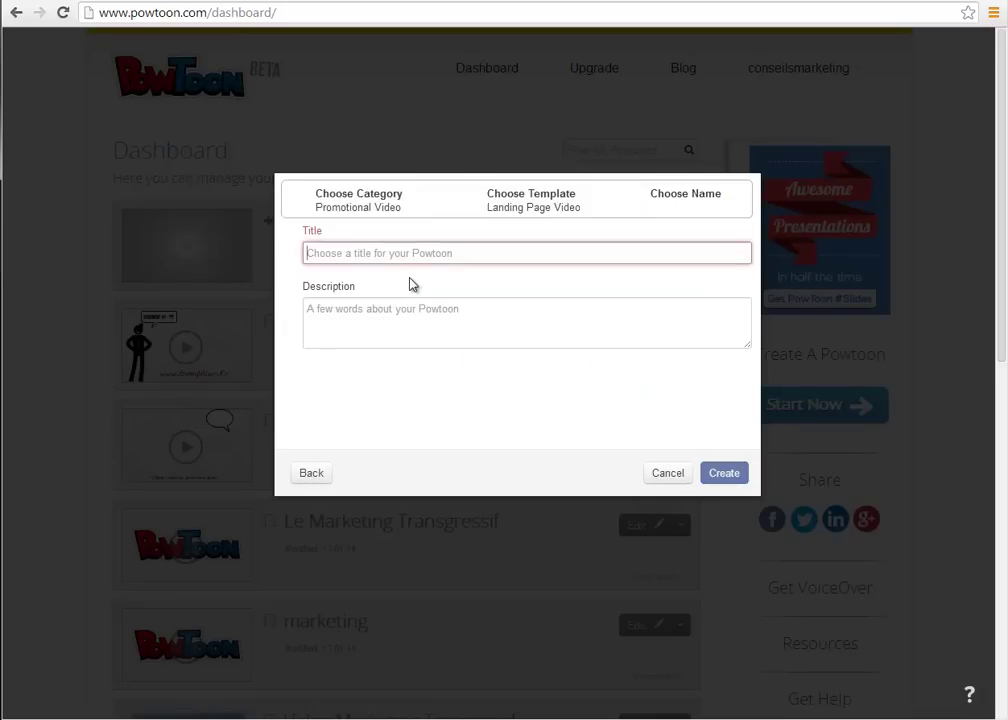
click(405, 256)
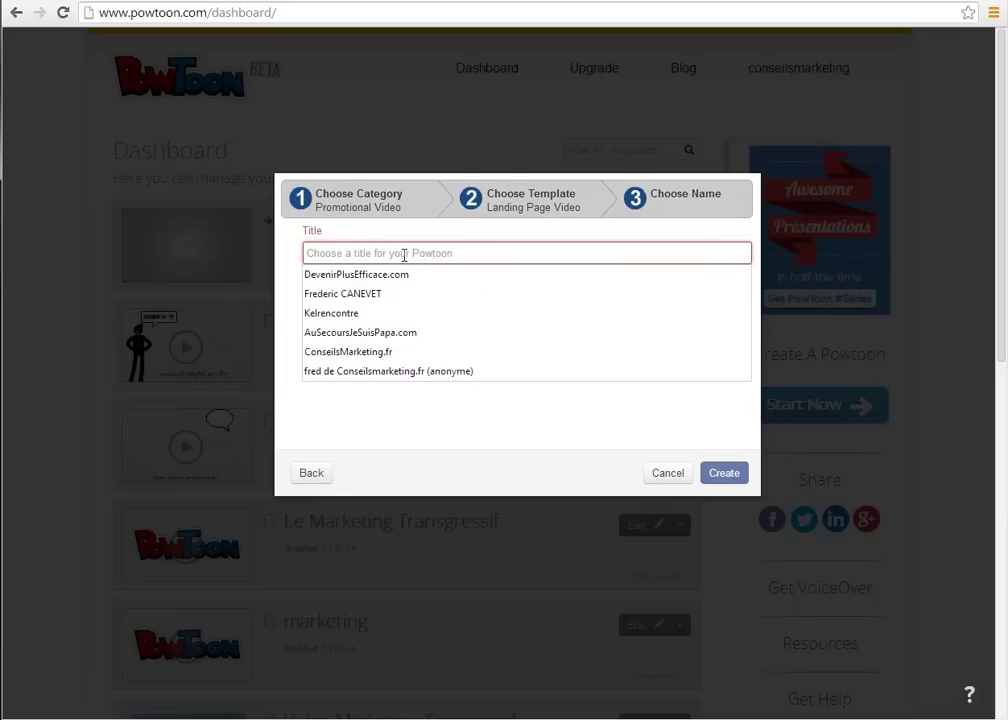
text(Blo)
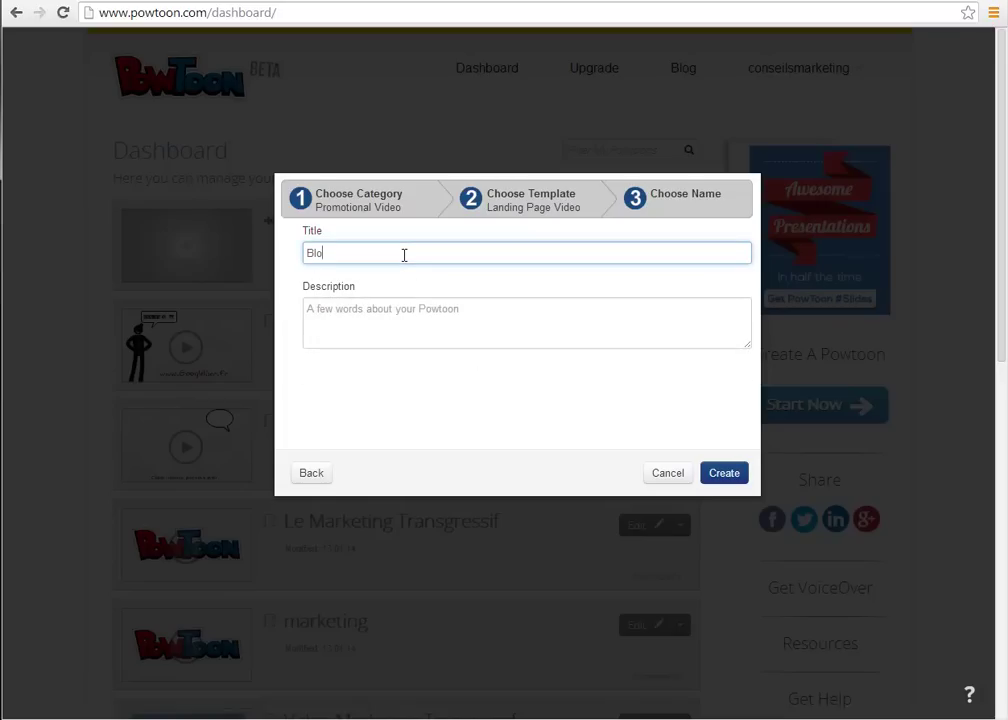
text(guez commze un pro)
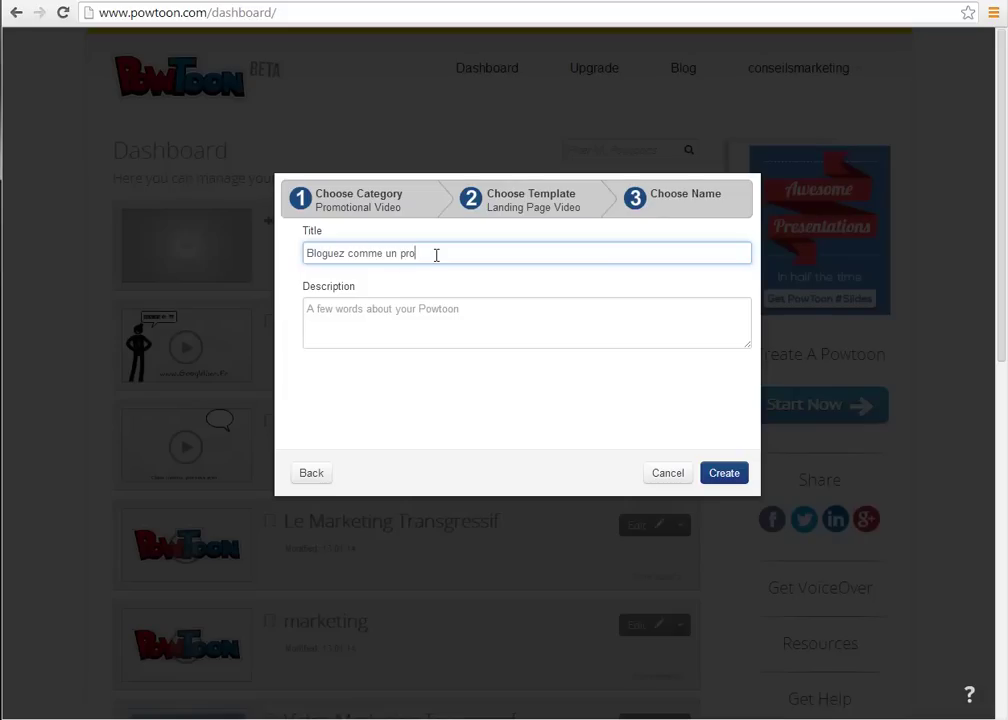
drag(434, 254, 251, 249)
key(ctrl+c)
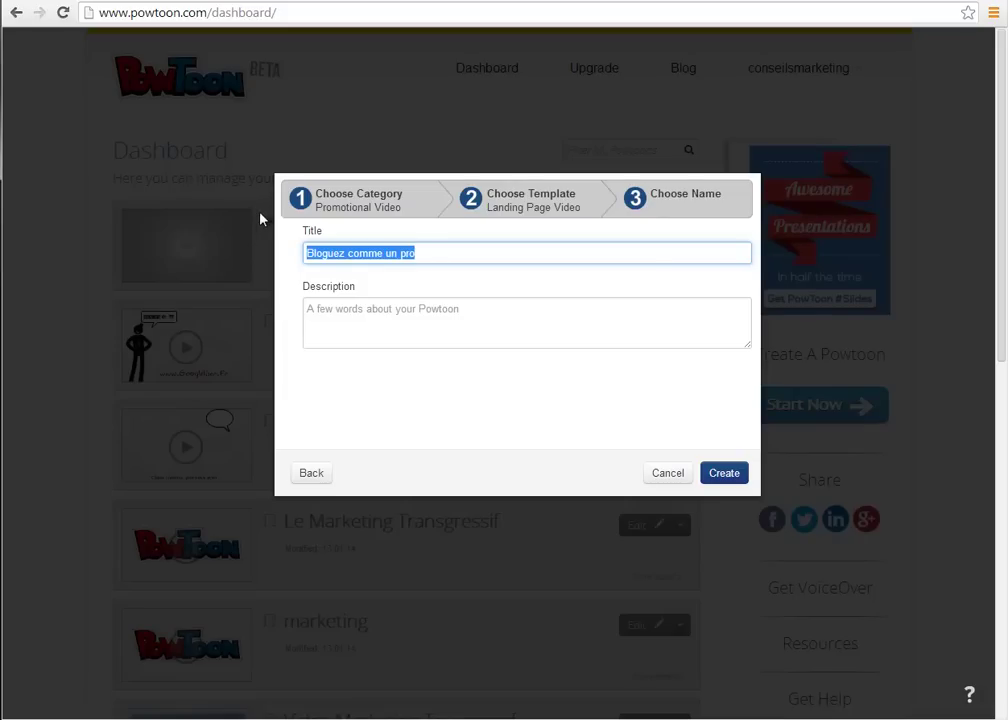
click(326, 310)
key(ctrl+v)
click(725, 475)
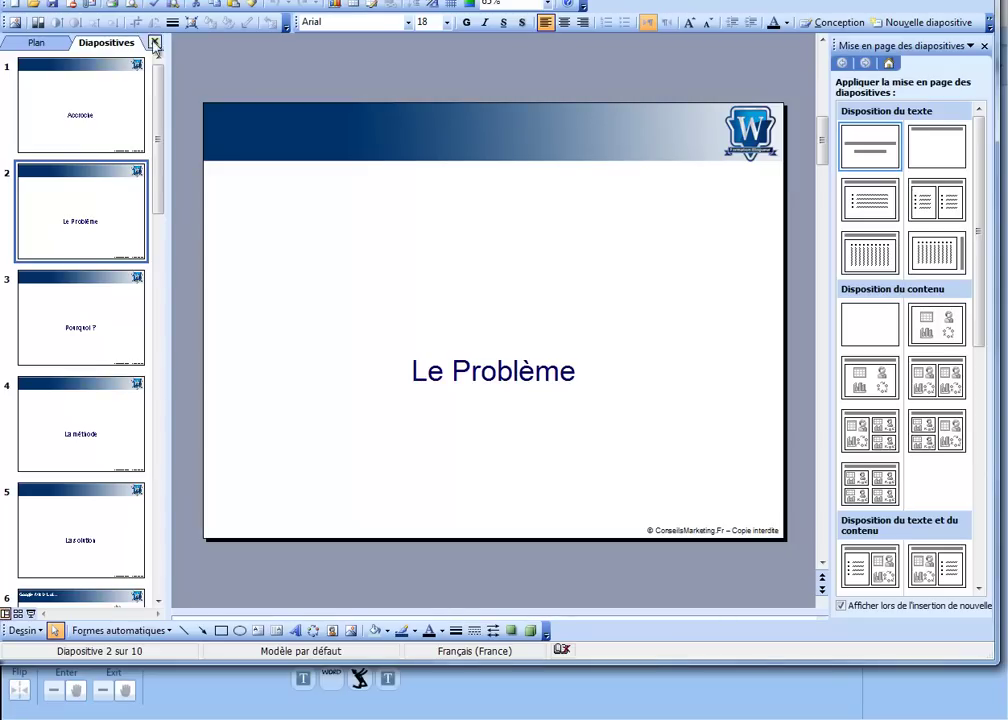
Review the "Accroche", "Le Problème" and "Pourquoi ?" slides in the PowerPoint presentation.
click(81, 113)
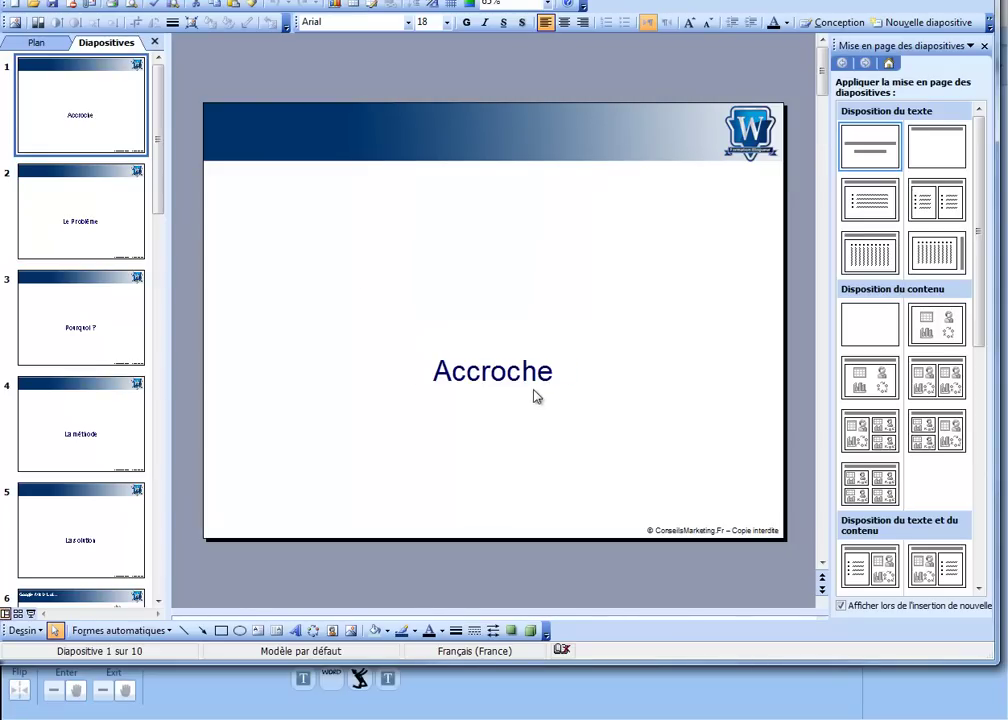
double_click(470, 373)
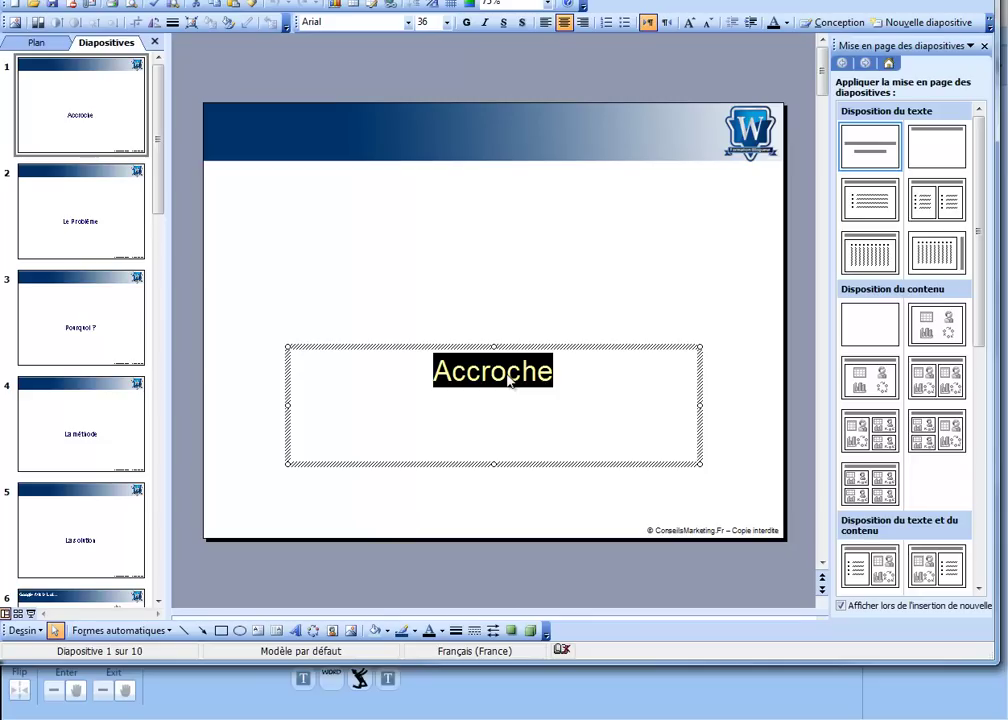
click(117, 220)
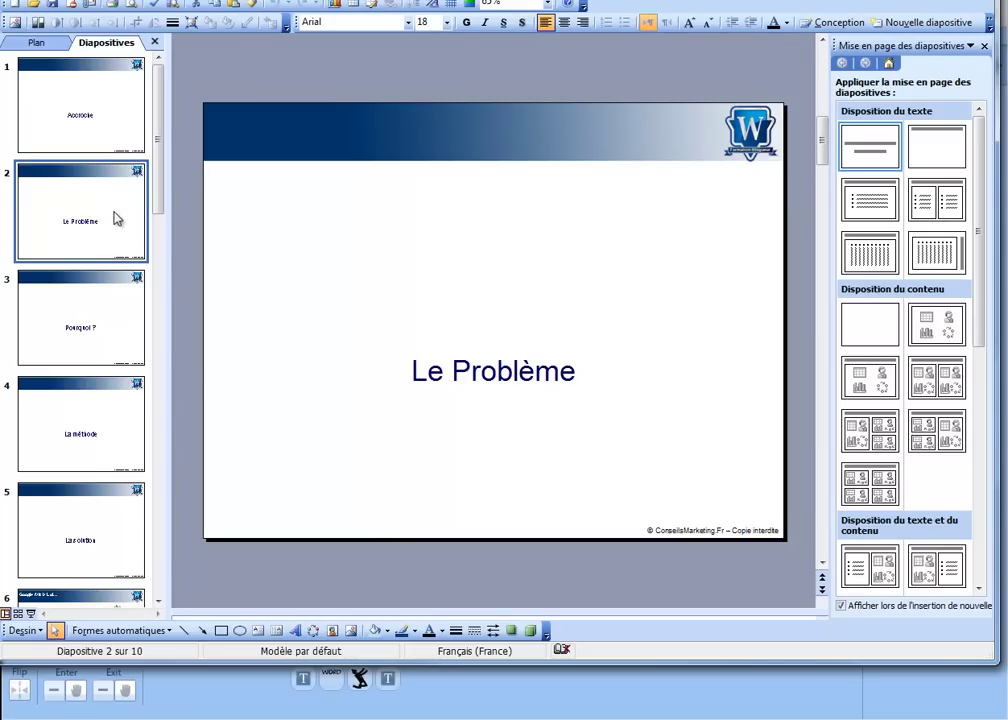
click(95, 338)
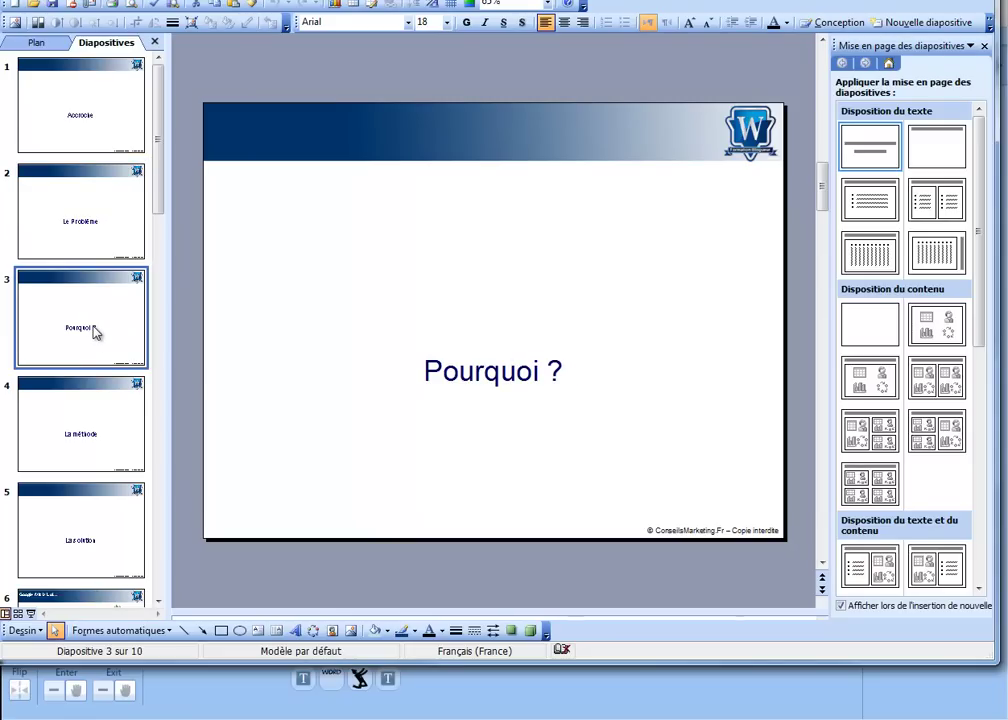
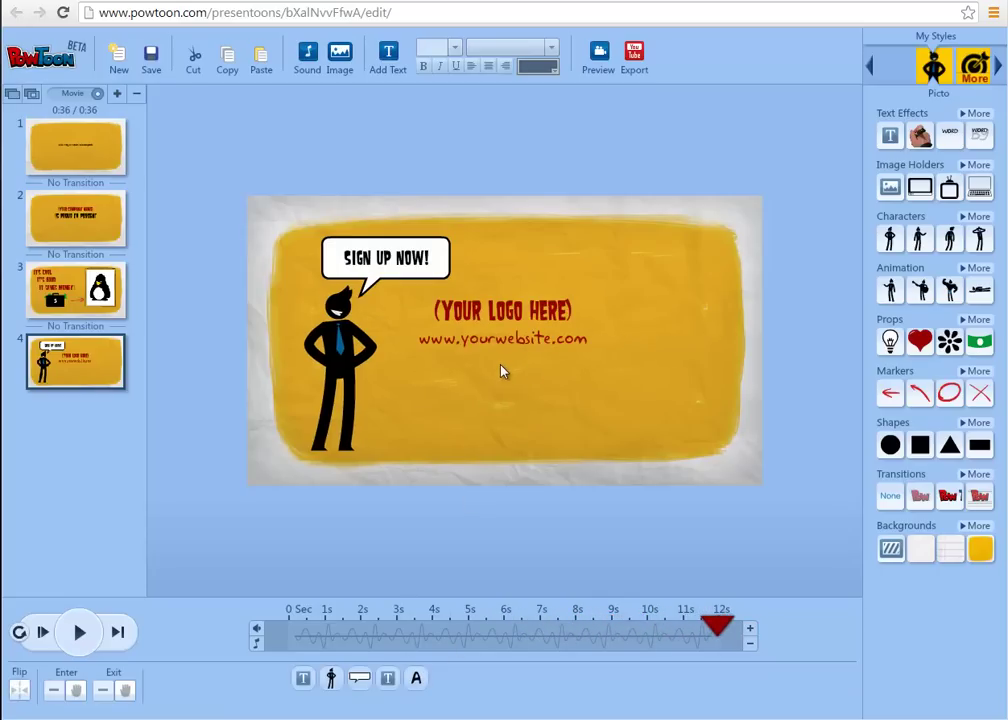
Switch back to PowToon, open the first slide and scrub through its timeline to preview the animation.
click(95, 140)
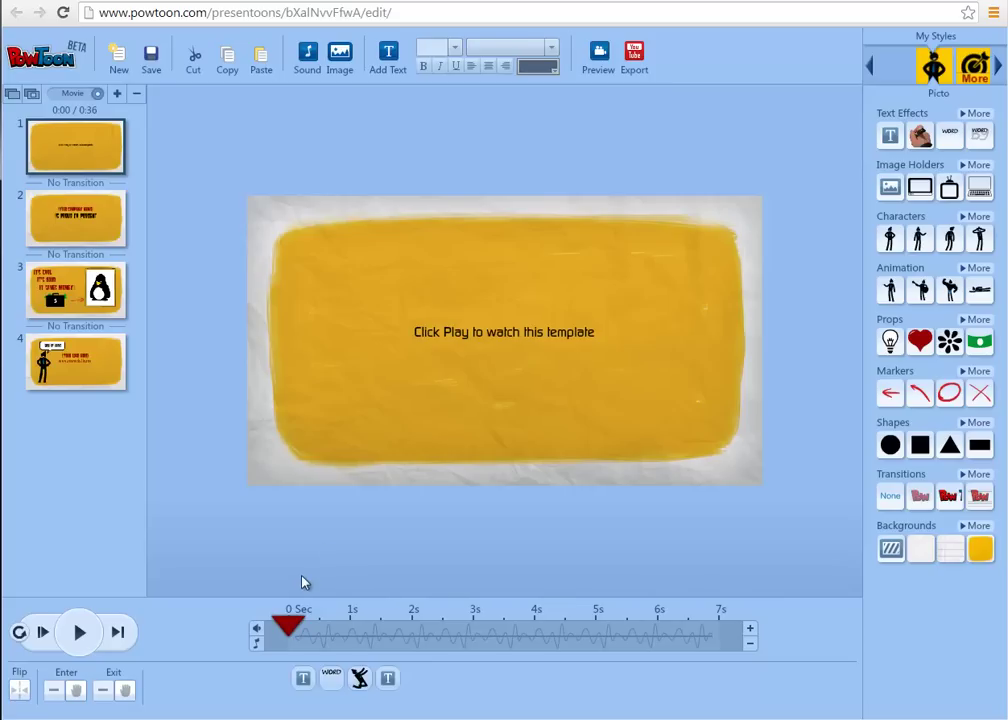
drag(290, 625, 506, 645)
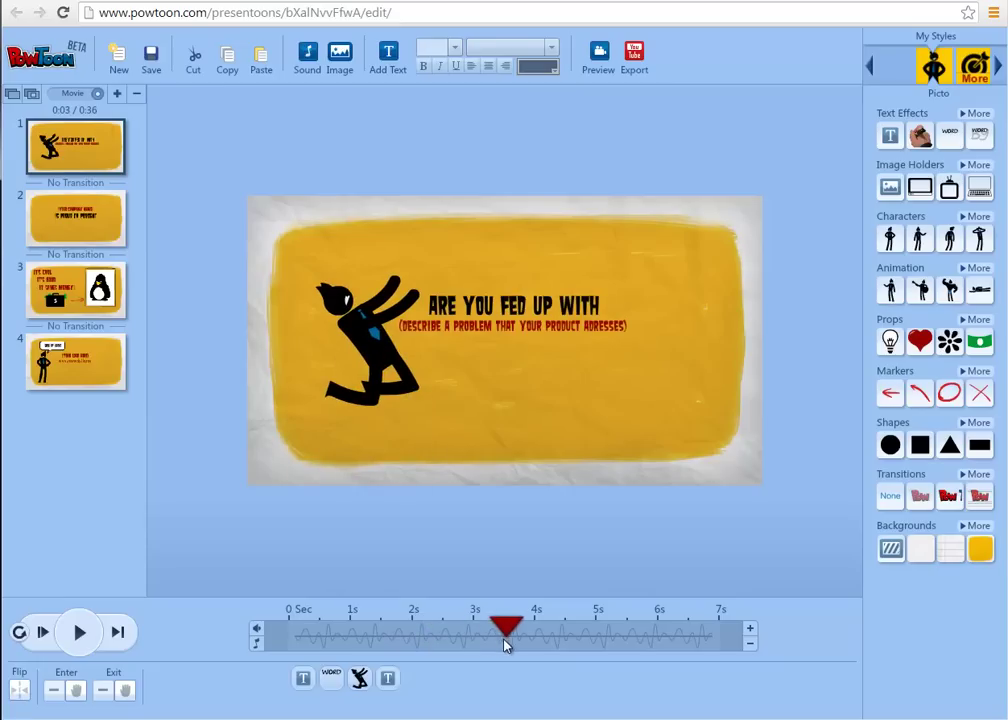
drag(672, 645, 288, 630)
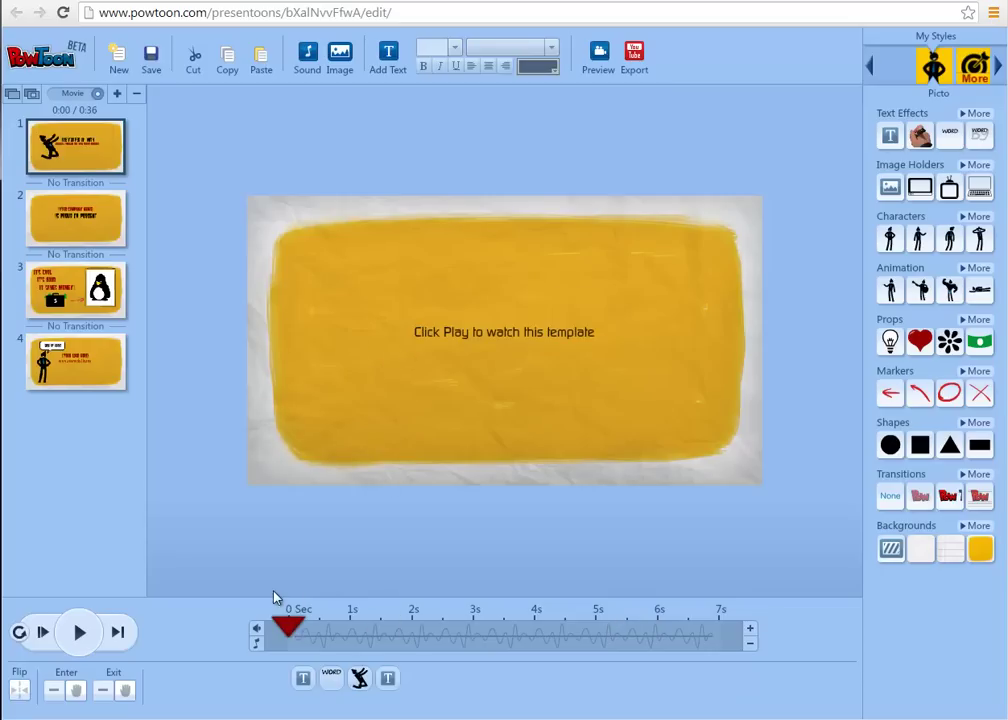
Extend the display time of the "Click Play to watch this template" text to about 0.5 s on the first slide.
click(303, 678)
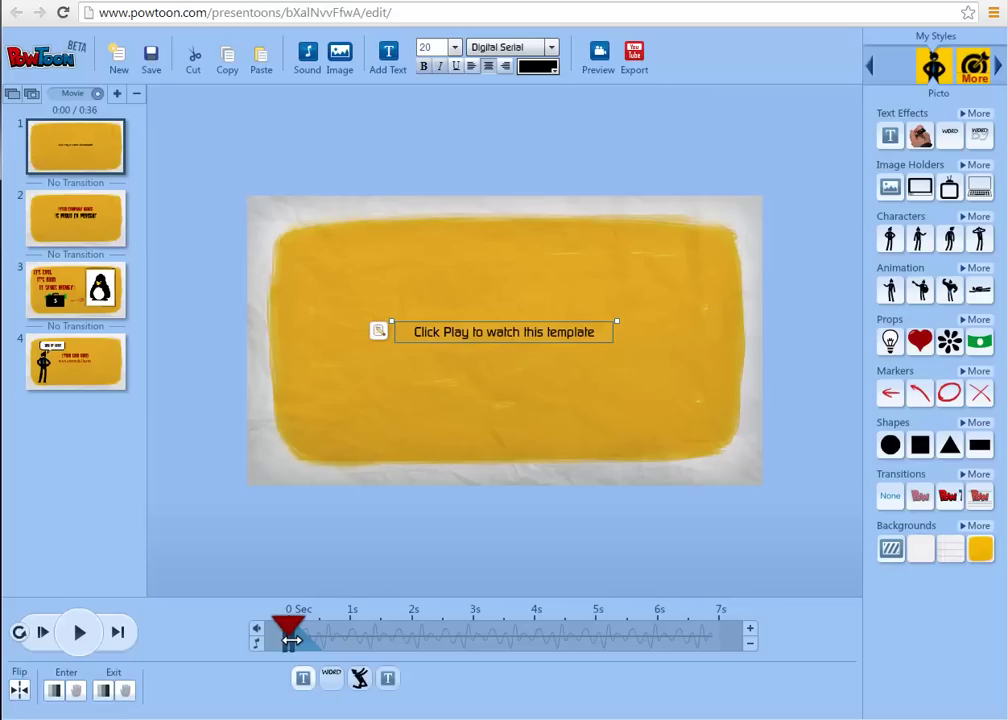
drag(295, 640, 318, 638)
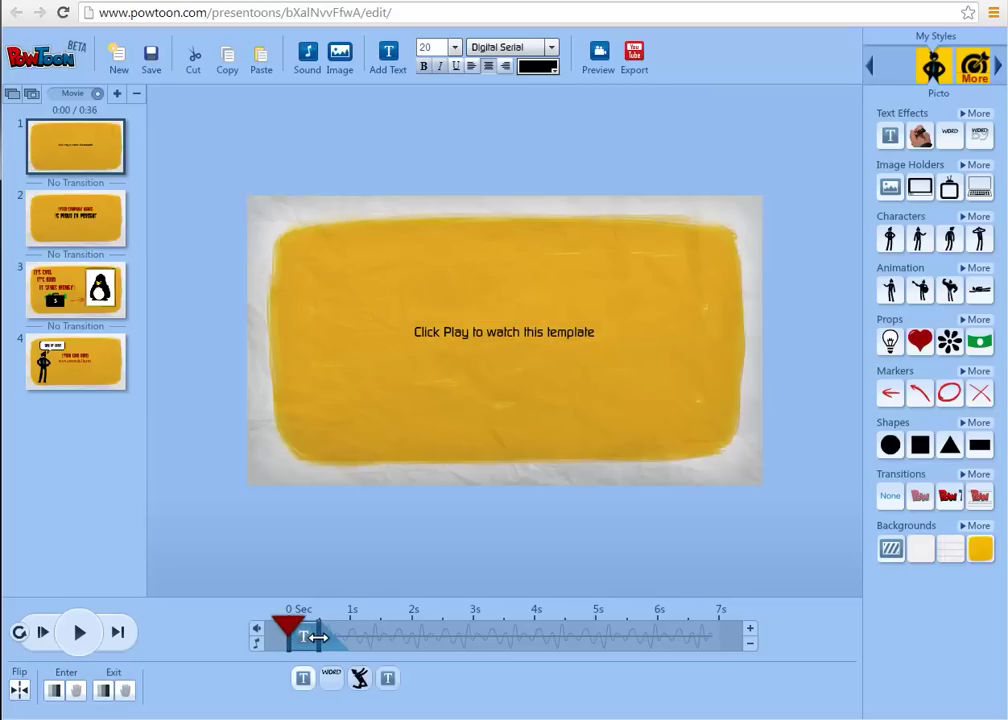
mouse_move(289, 627)
mouse_down()
mouse_move(333, 625)
mouse_move(287, 625)
mouse_up()
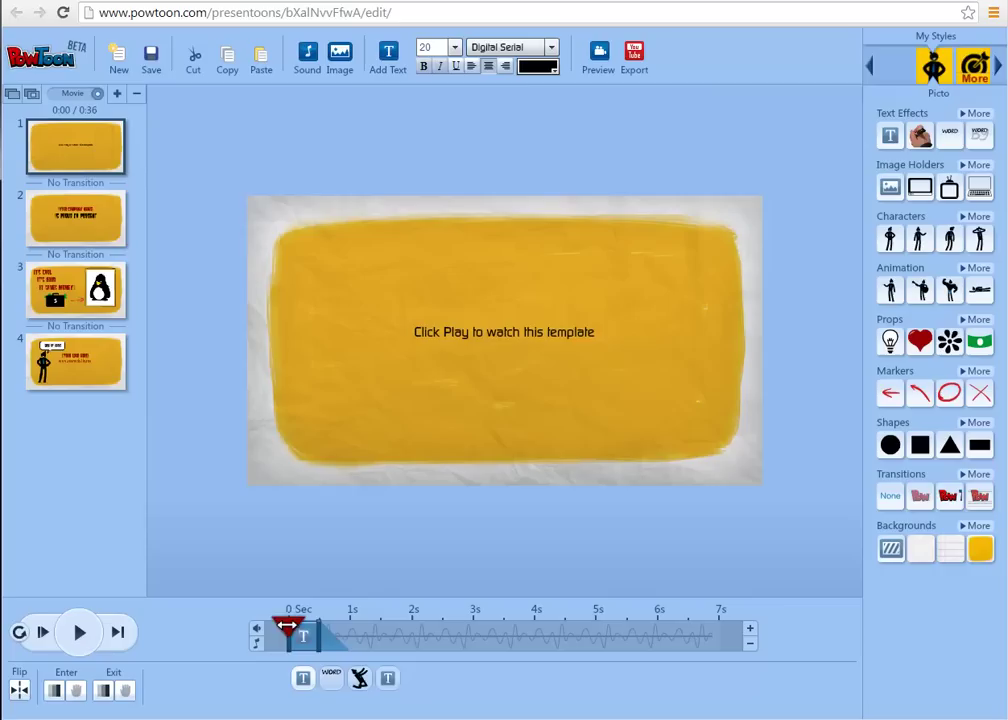
Select the "ARE YOU FED UP WITH" text on the timeline and lengthen the first slide to 8 seconds.
click(329, 672)
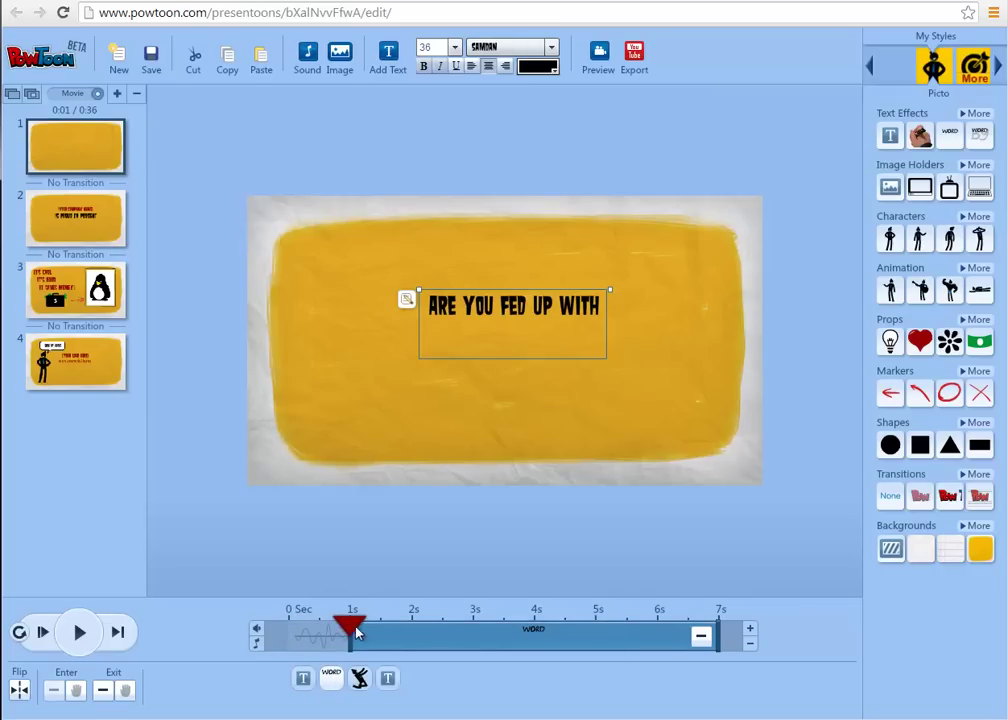
mouse_move(352, 628)
mouse_down()
mouse_move(385, 628)
mouse_move(350, 632)
mouse_up()
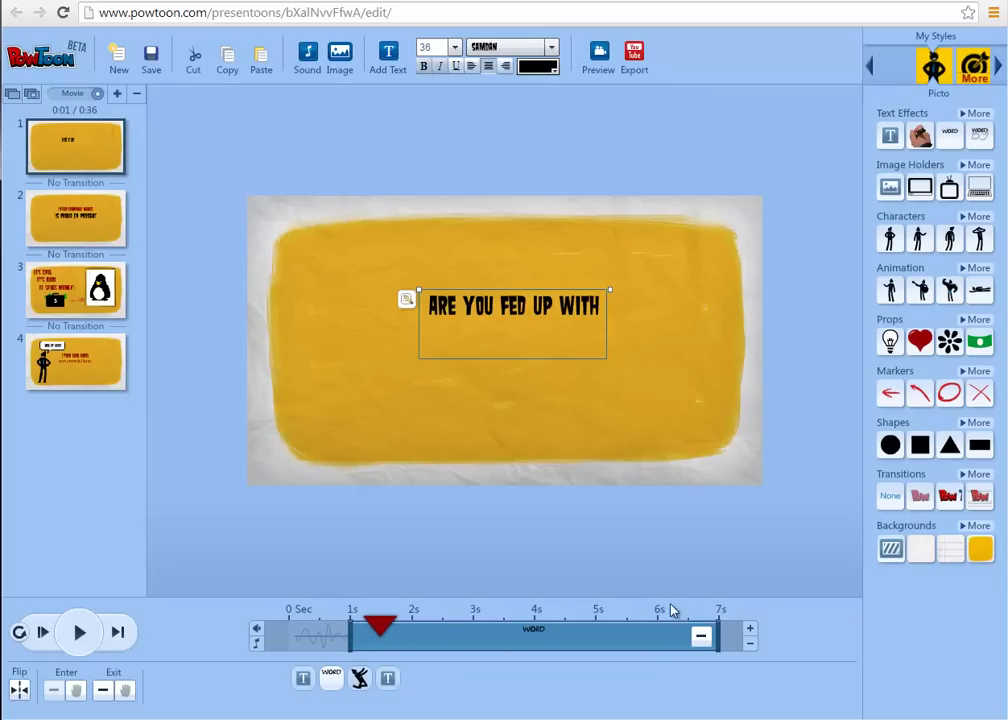
click(752, 632)
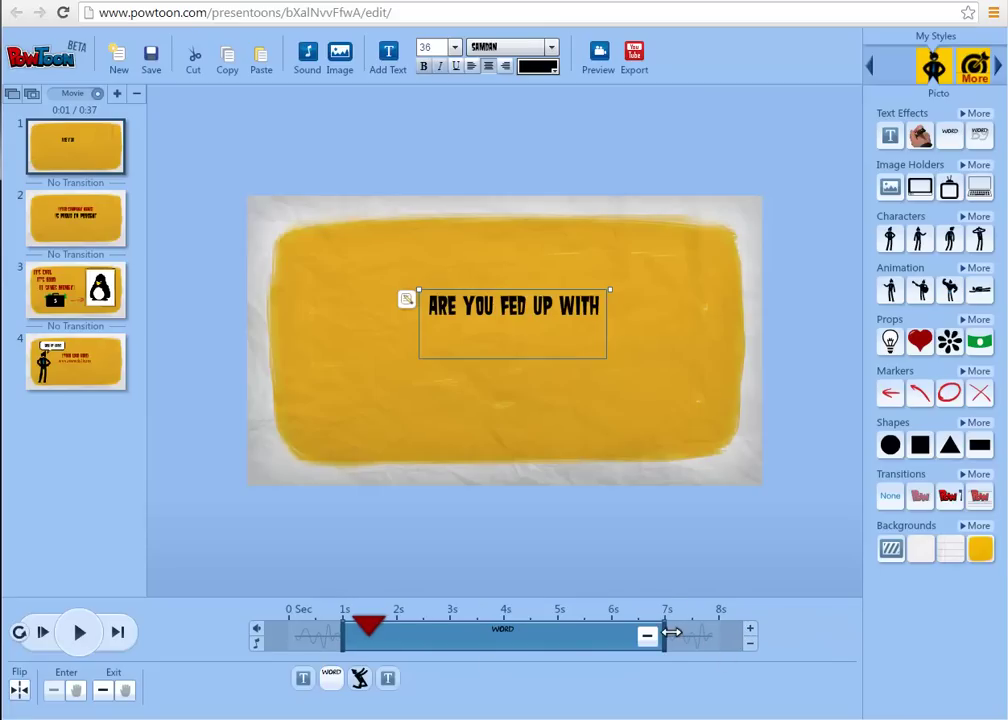
Extend the "ARE YOU FED UP WITH" text's display to 8 s and the kneeling character's to about 7.5 s.
drag(668, 632, 720, 634)
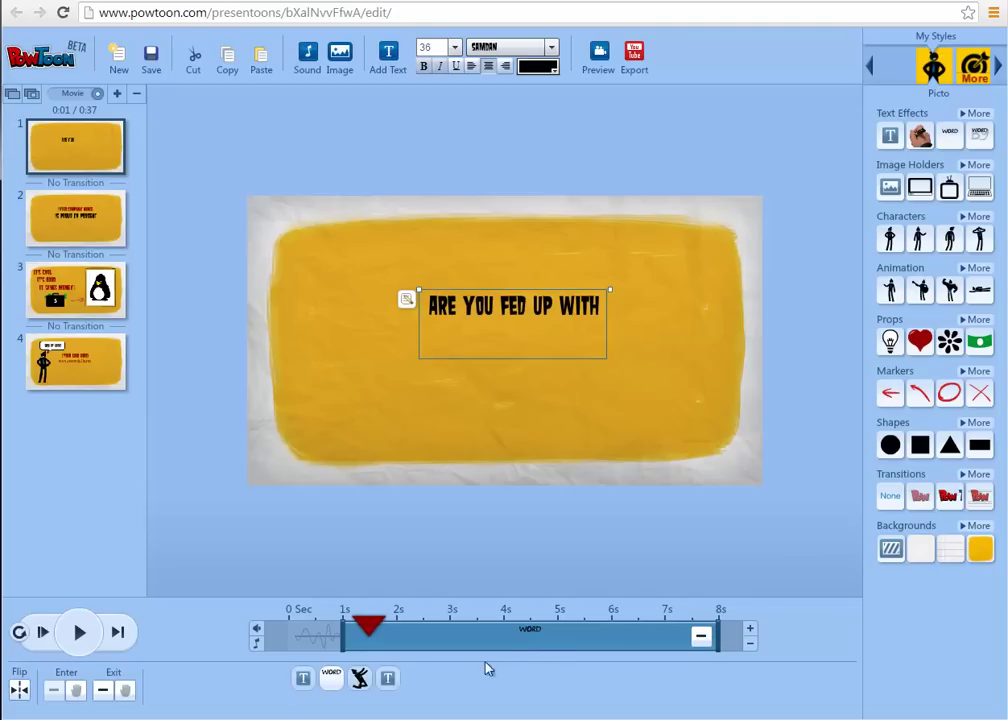
click(359, 680)
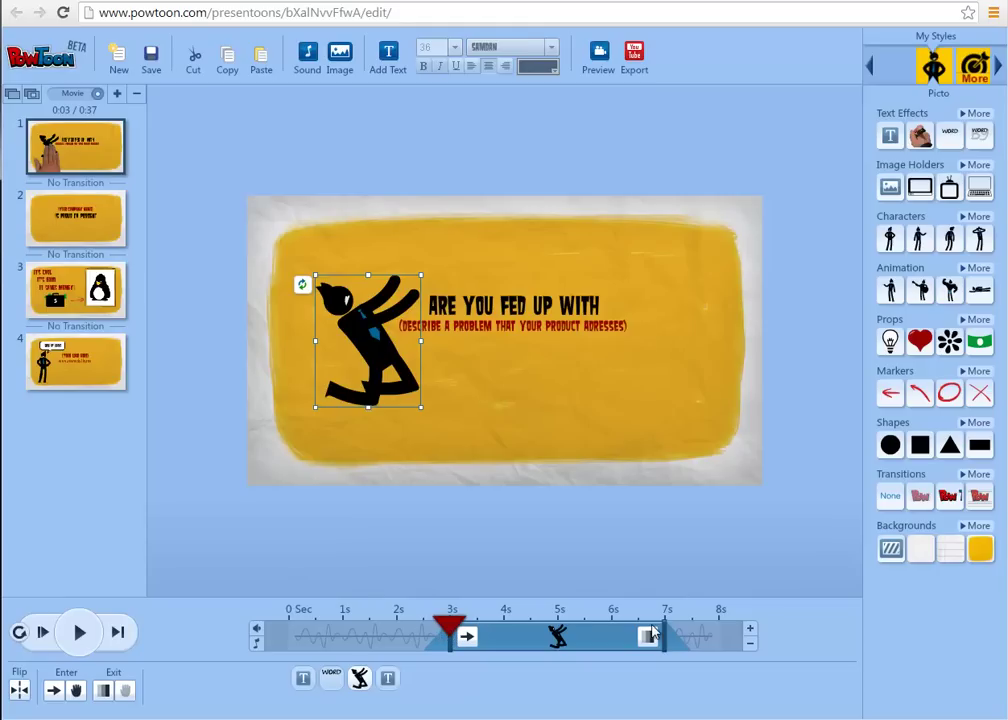
drag(663, 624, 678, 624)
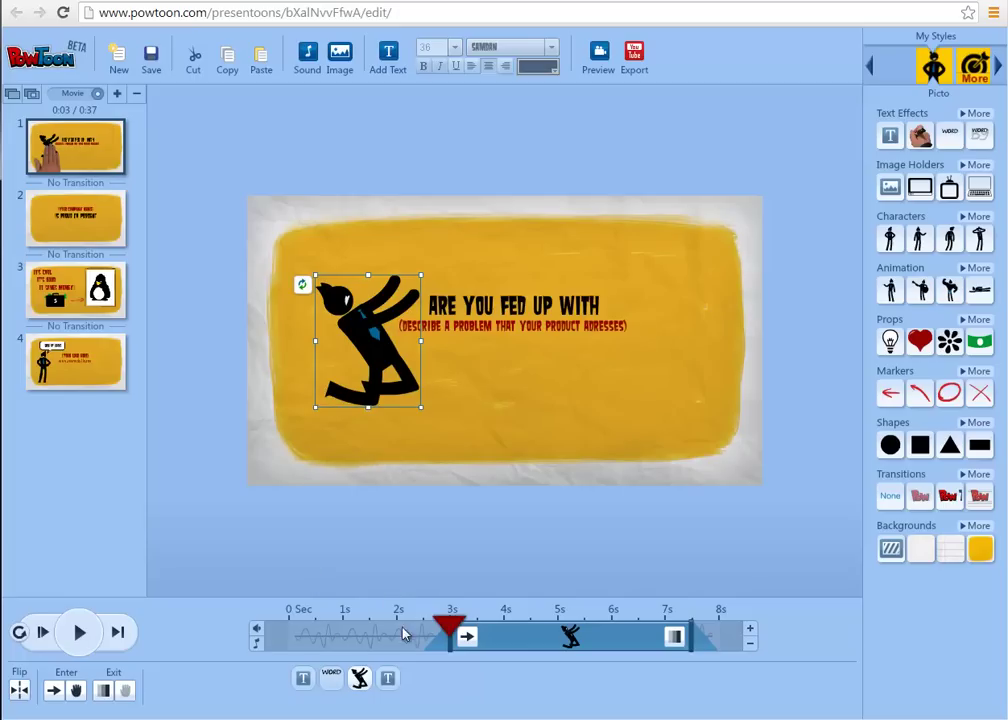
Replace the red problem description with "sdfkhsodfkhsdkjfhsdkjfhosdkljfhdslkjf" and move it slightly down and to the right below the headline.
click(388, 679)
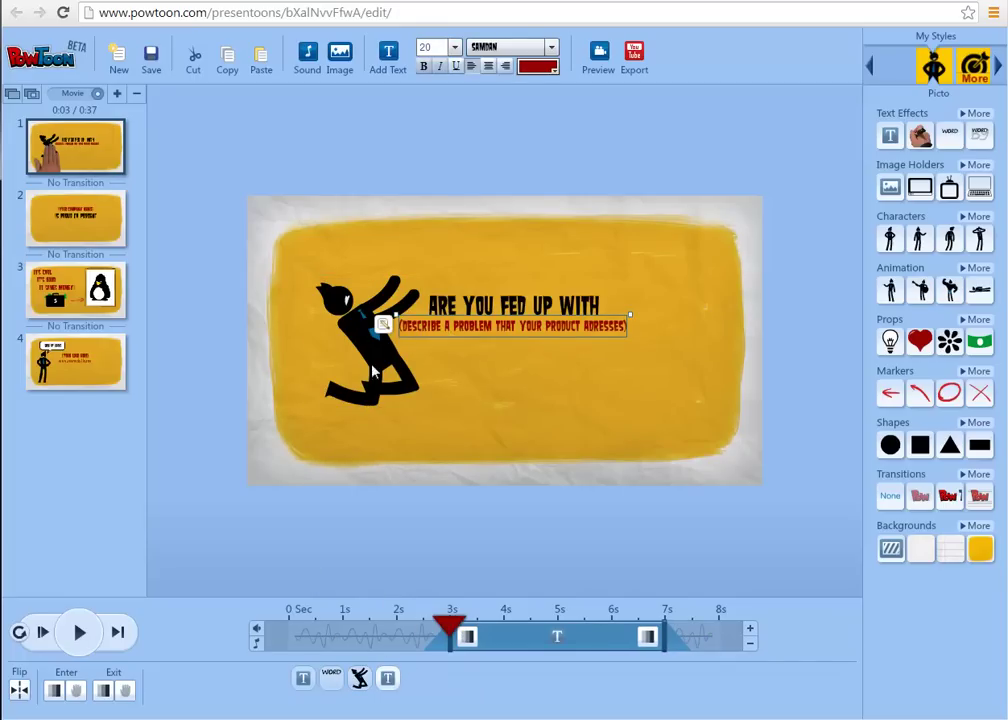
click(451, 325)
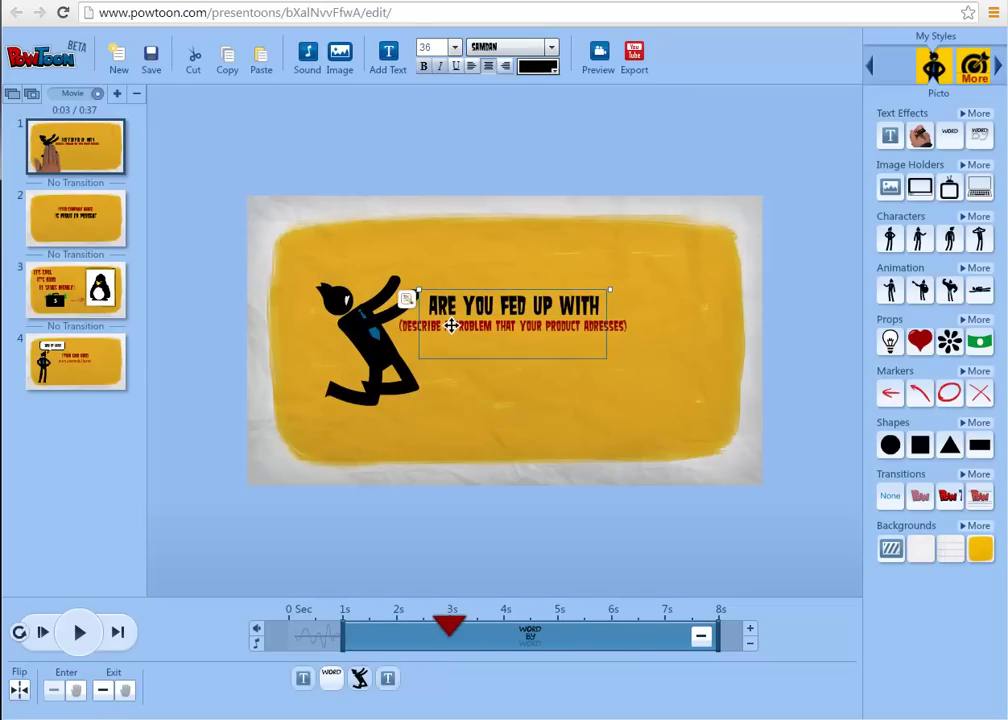
click(410, 325)
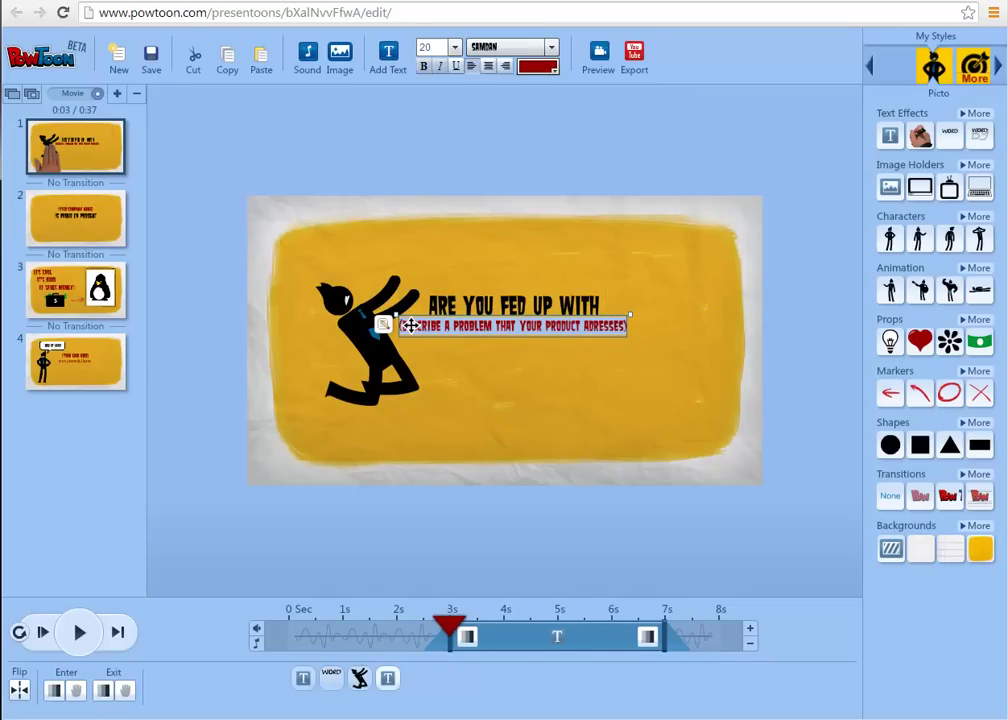
text(sdhsodfkhsdkjfhsdkjfhosdkljfhdslkjf)
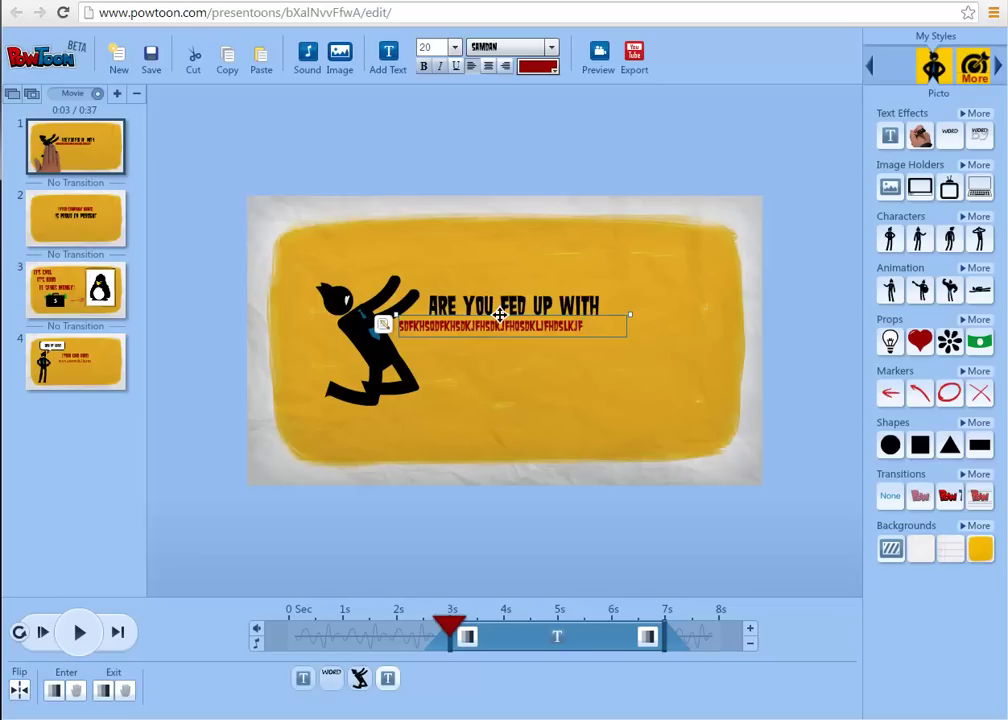
drag(501, 316, 525, 335)
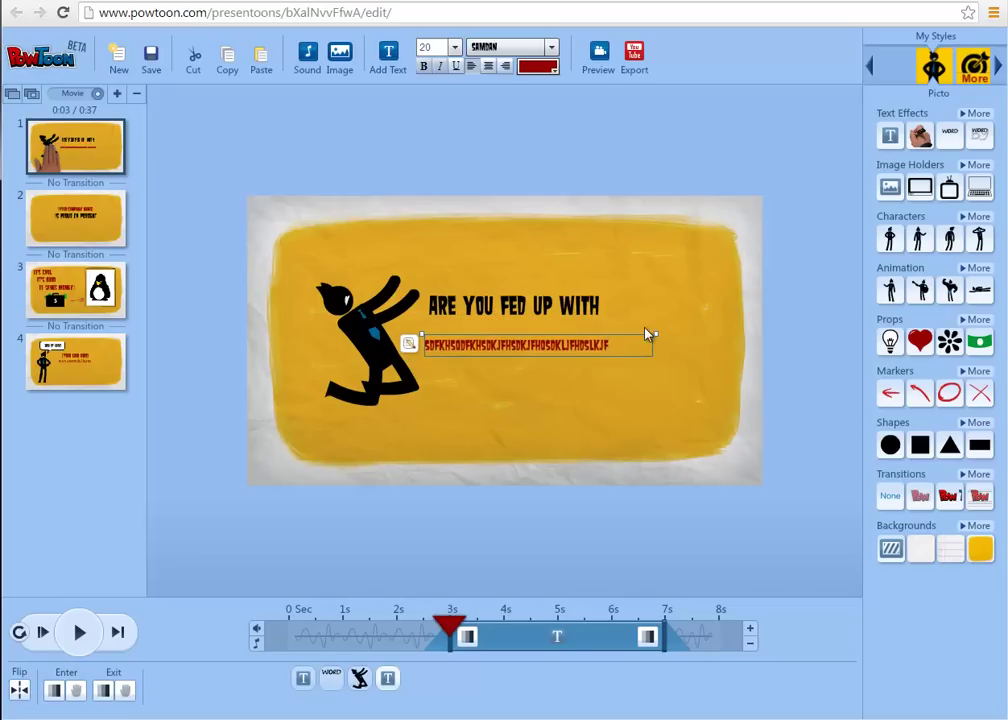
Widen the red text's box on the first slide, set its font size to 24 and centre the text.
drag(654, 336, 692, 335)
double_click(420, 345)
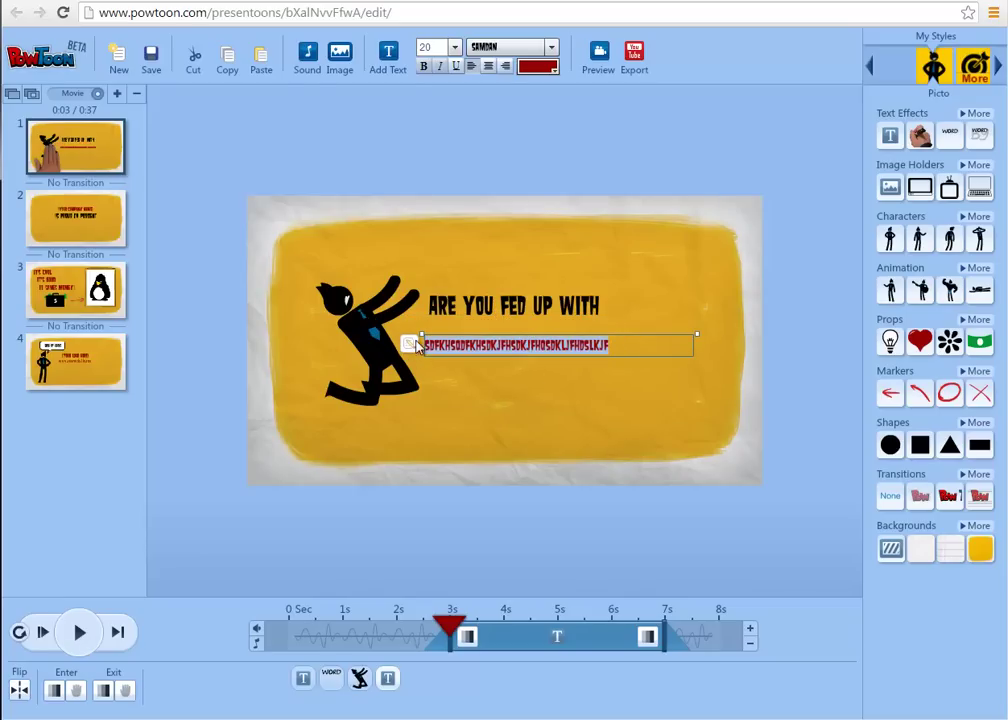
click(456, 48)
click(432, 100)
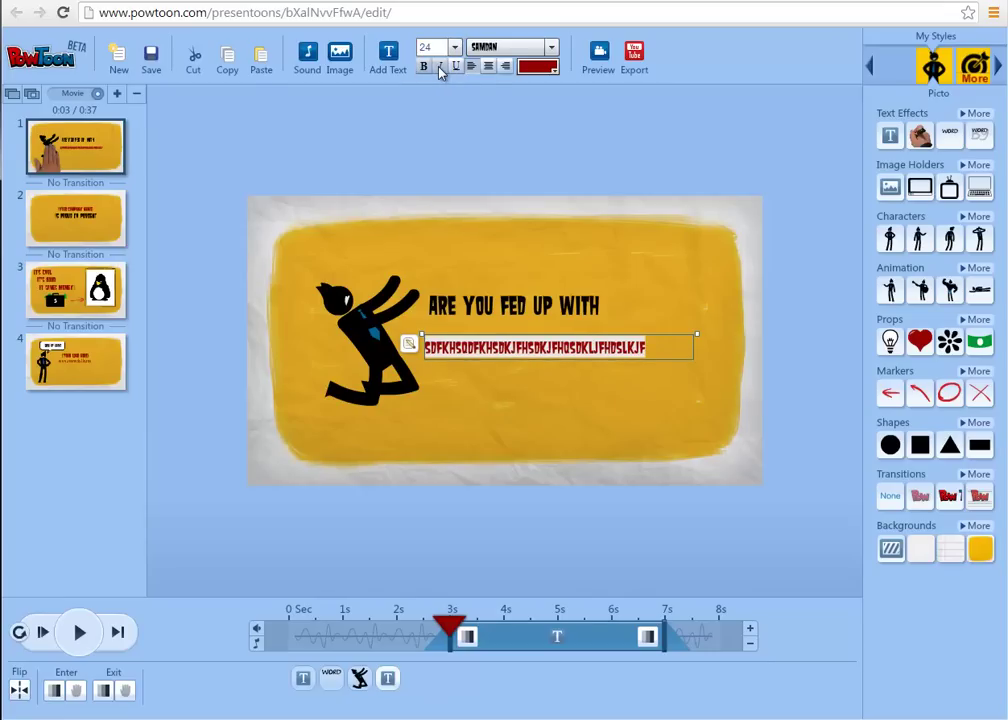
click(486, 67)
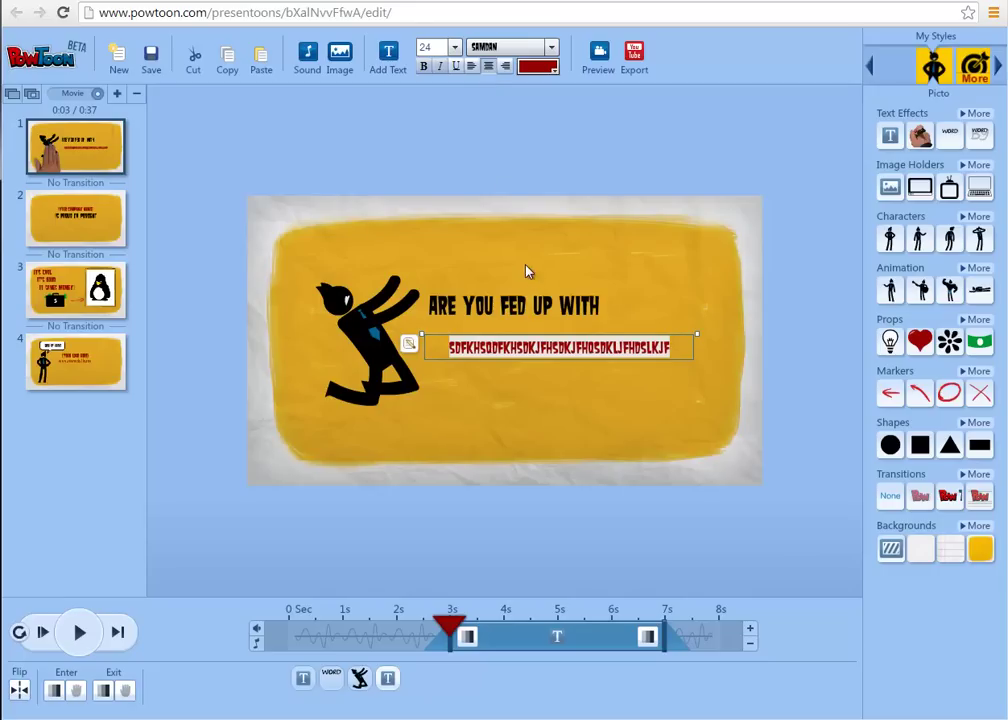
click(552, 48)
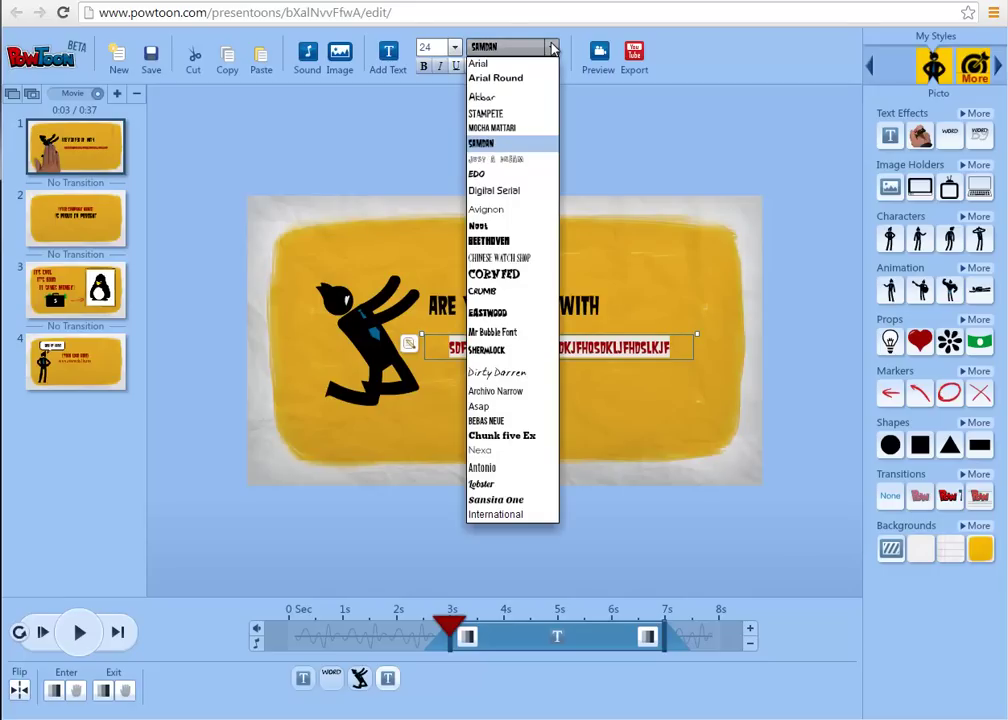
click(631, 130)
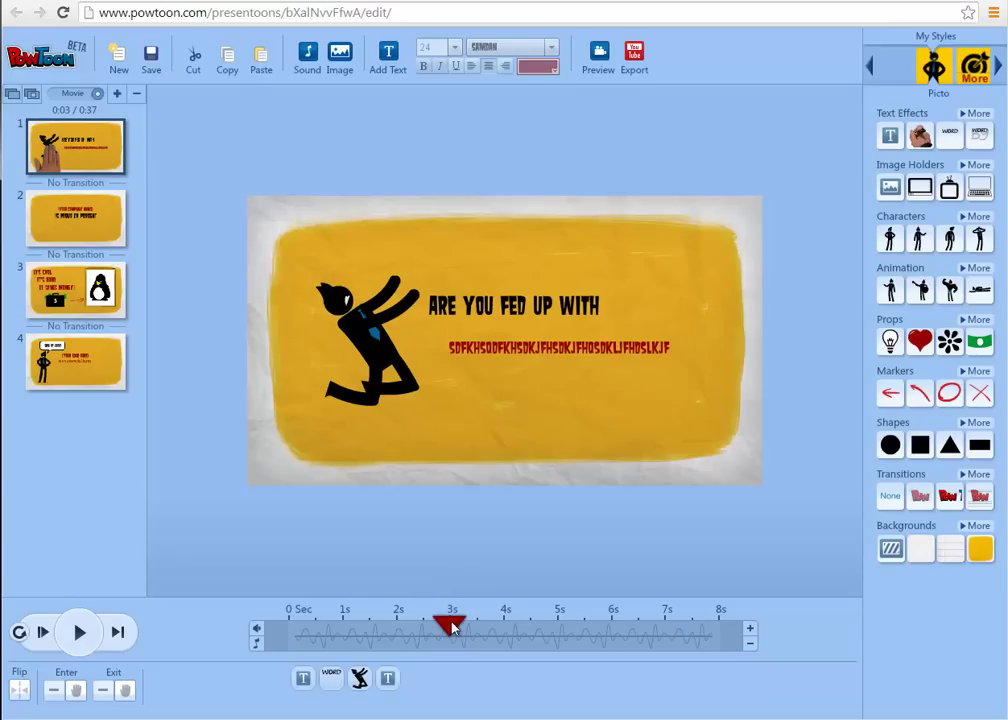
Examine the headline's timing on the first slide and the Letters rolling effect of the website address on the fourth slide.
drag(452, 632, 342, 641)
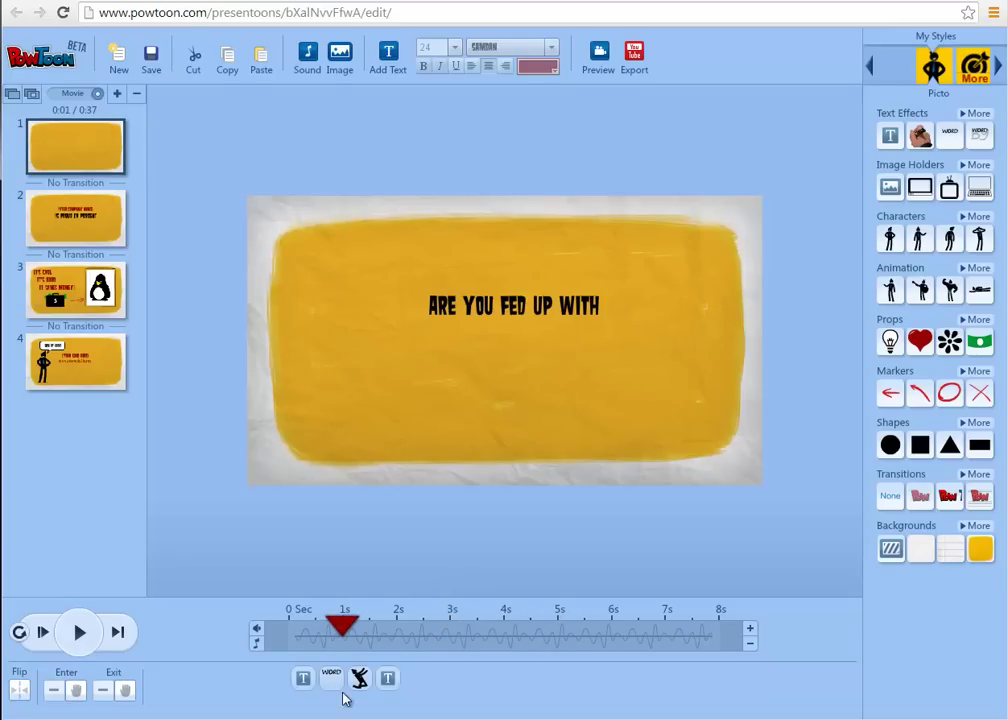
click(332, 684)
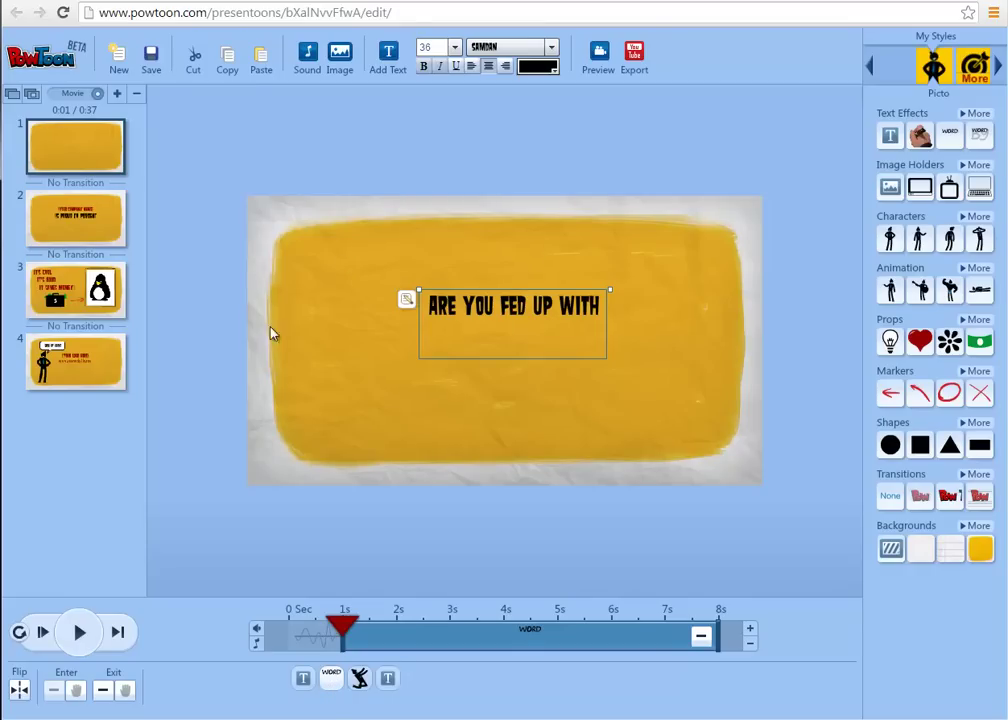
click(82, 368)
click(466, 342)
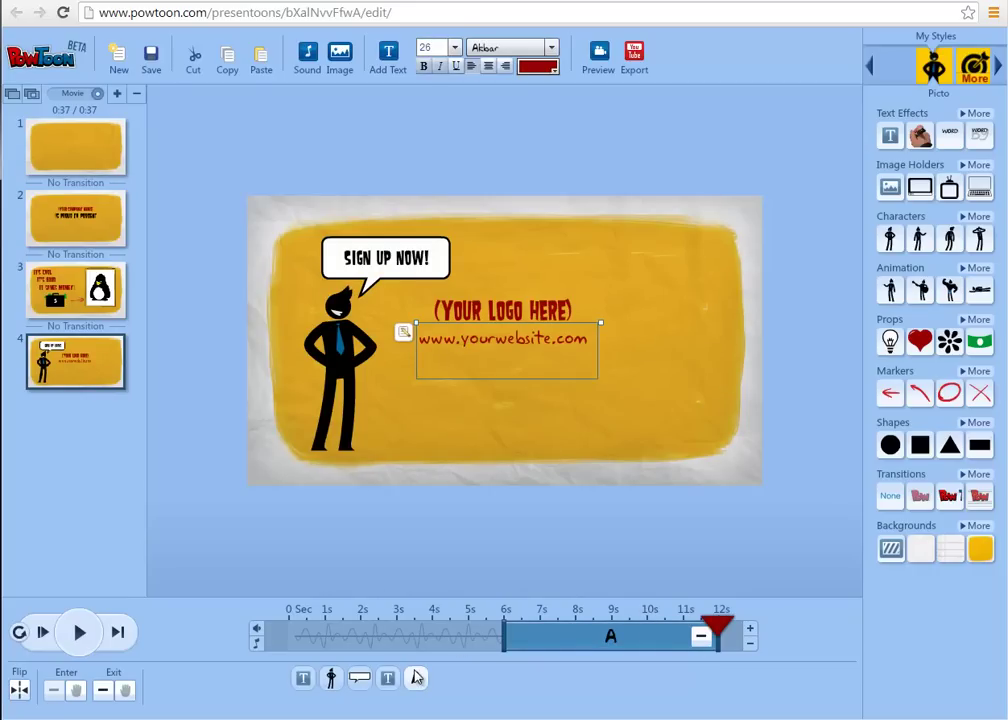
double_click(457, 328)
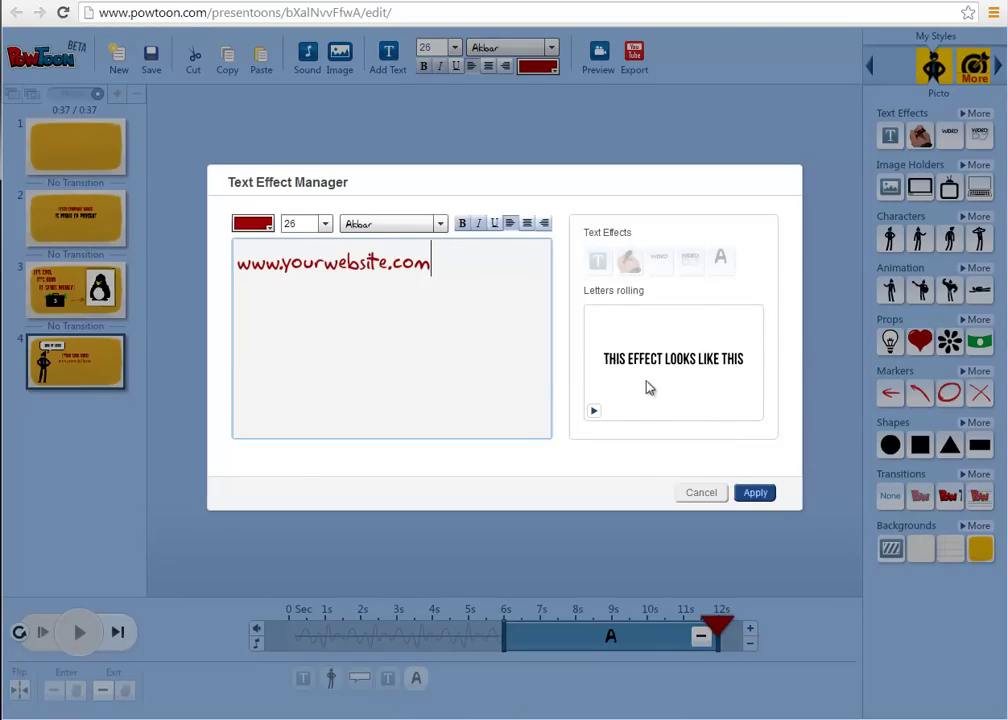
click(593, 412)
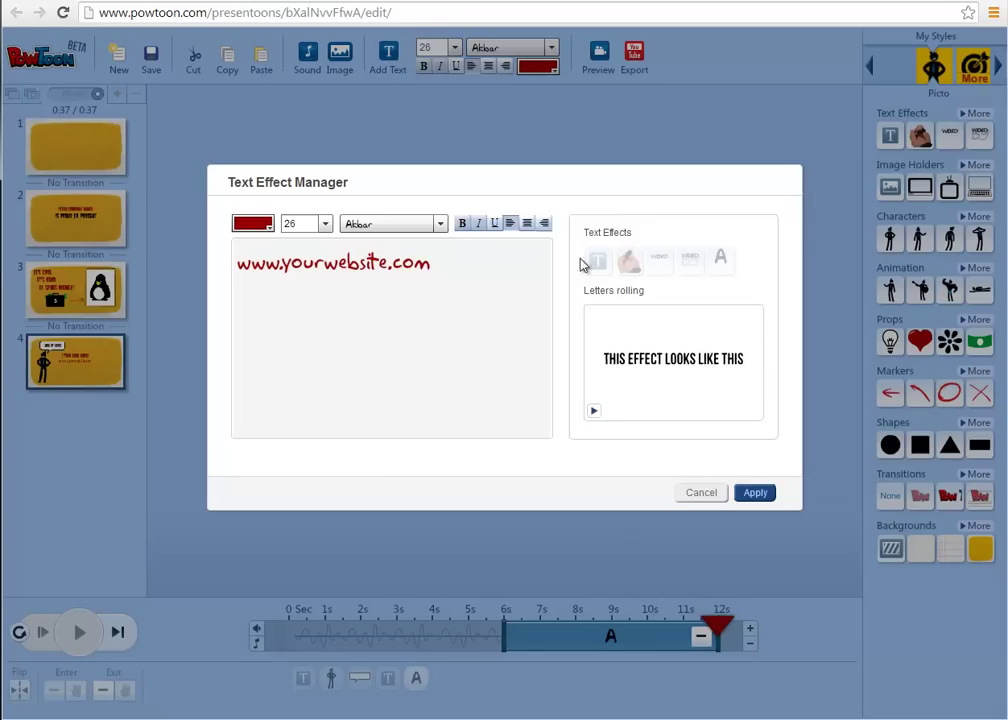
click(700, 494)
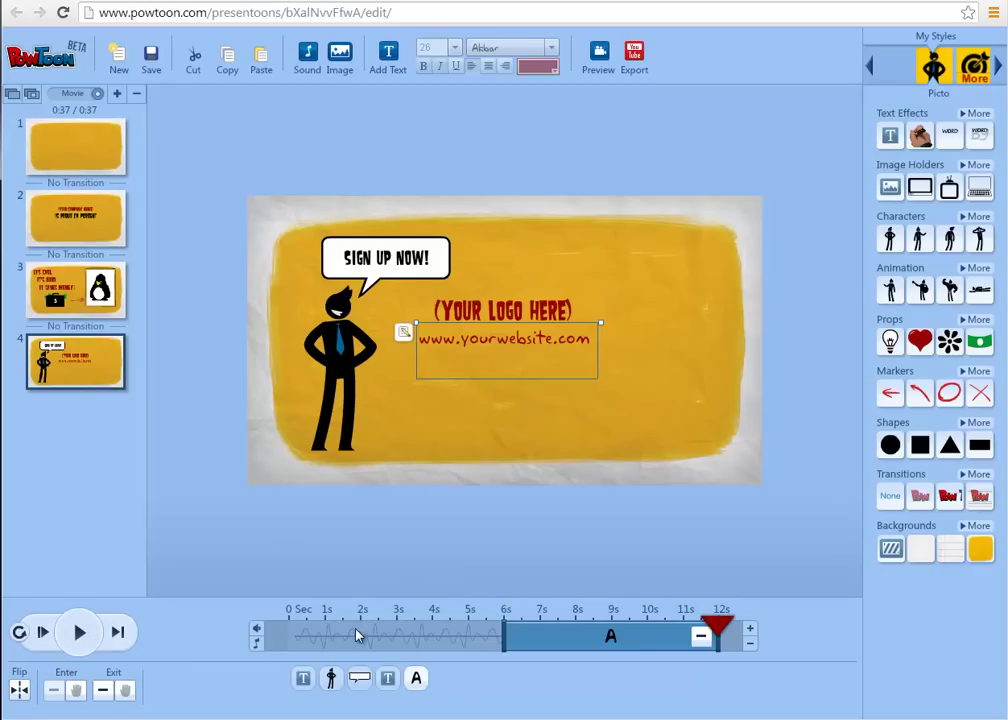
Add a single-word effect text at 4 s on the fourth slide.
drag(707, 622, 433, 625)
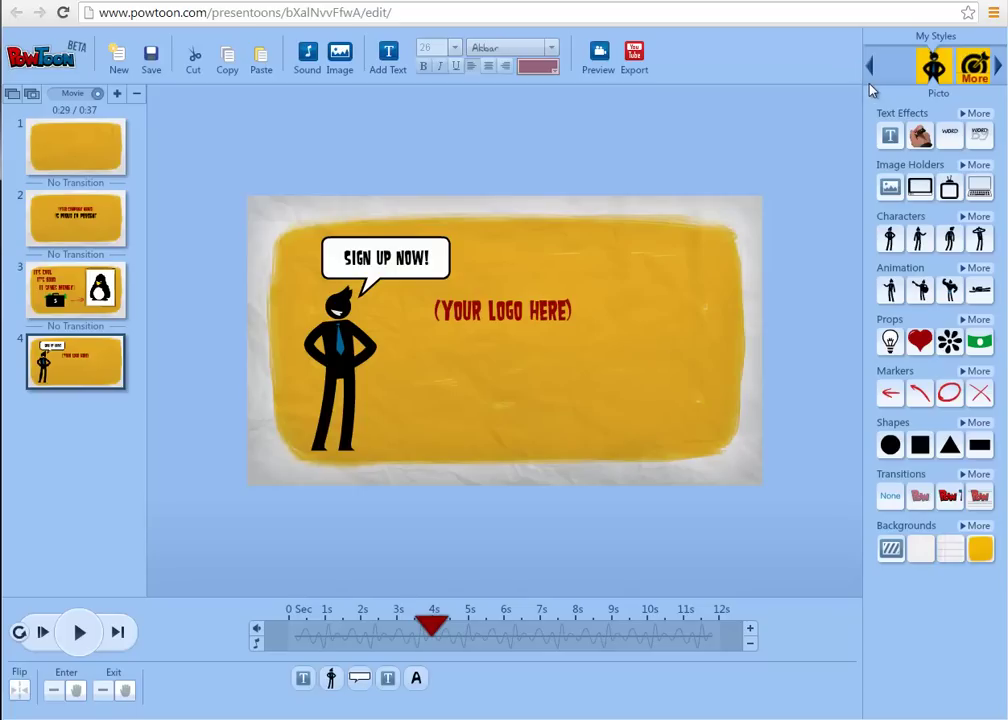
click(950, 142)
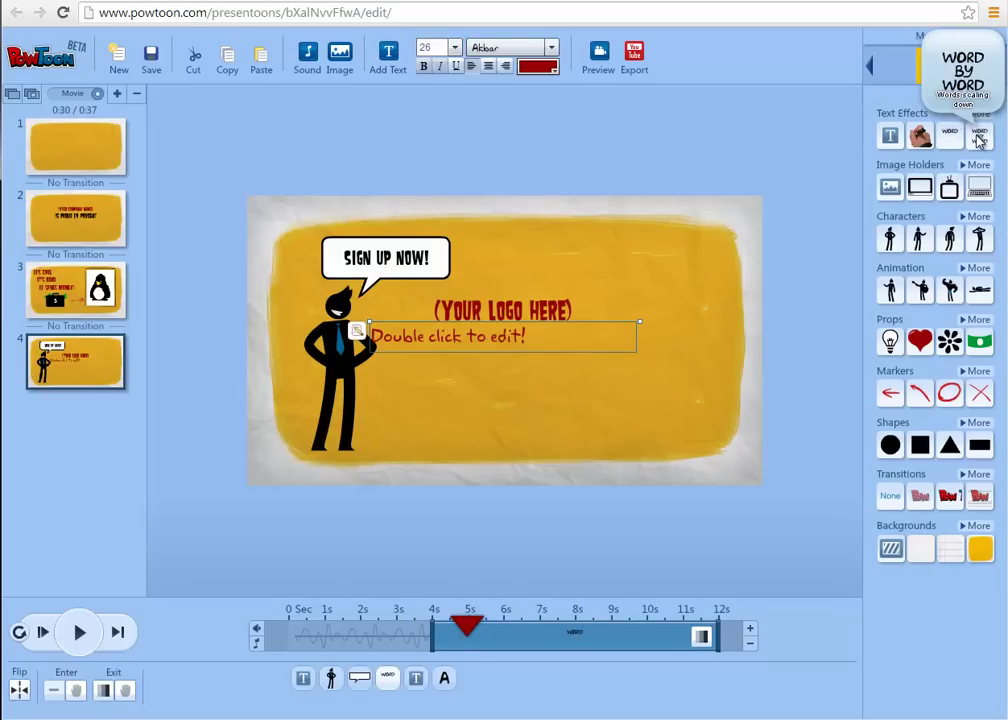
click(979, 140)
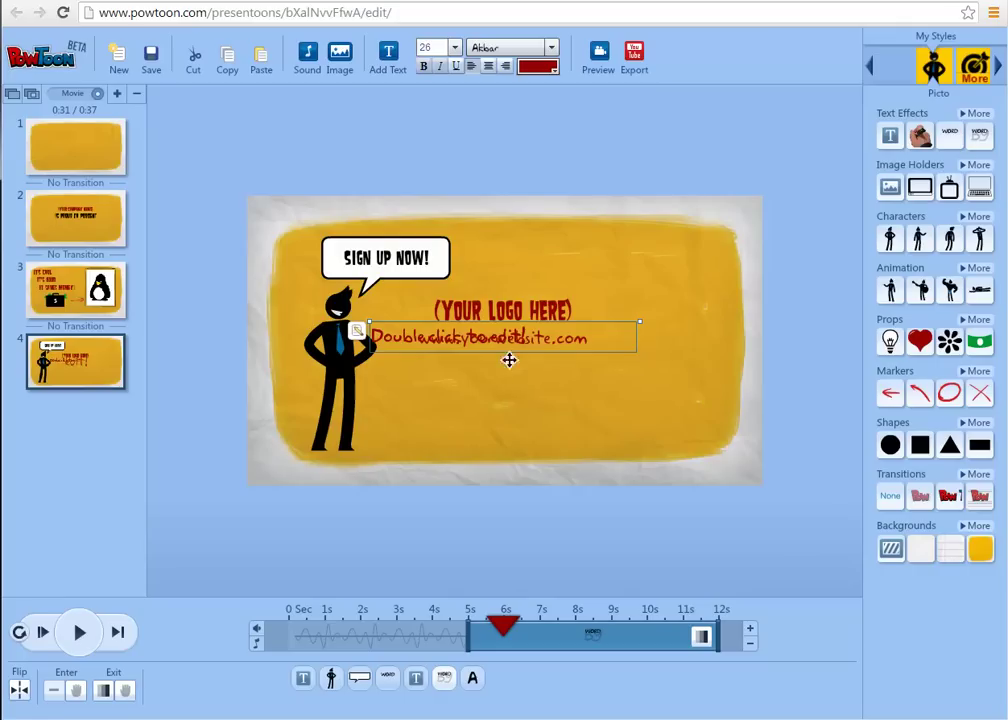
drag(536, 333, 566, 392)
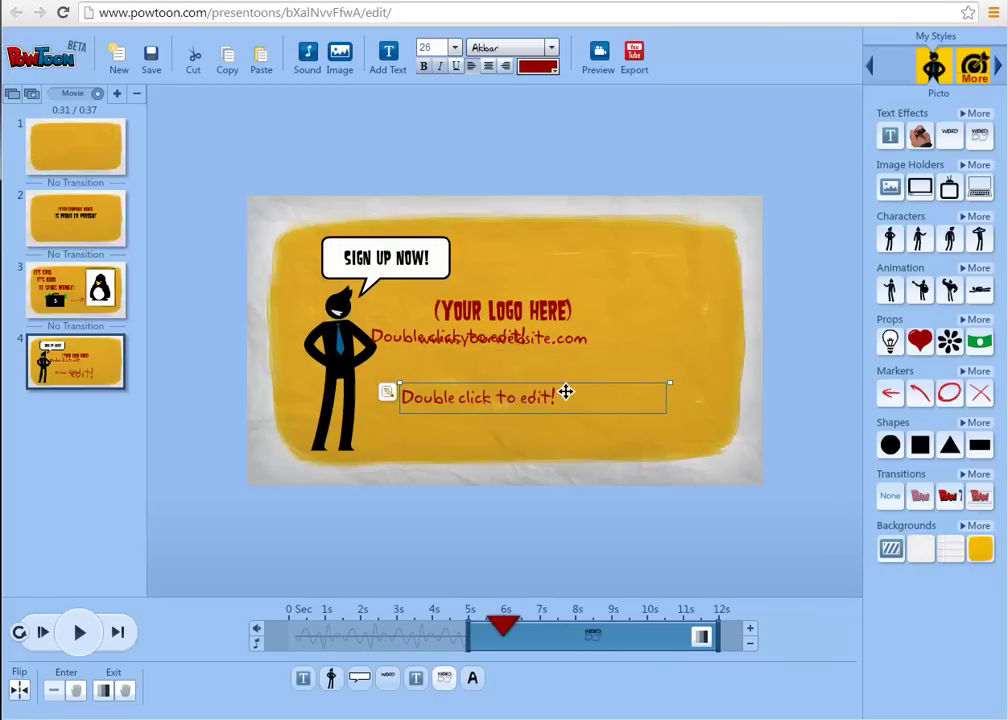
key(Delete)
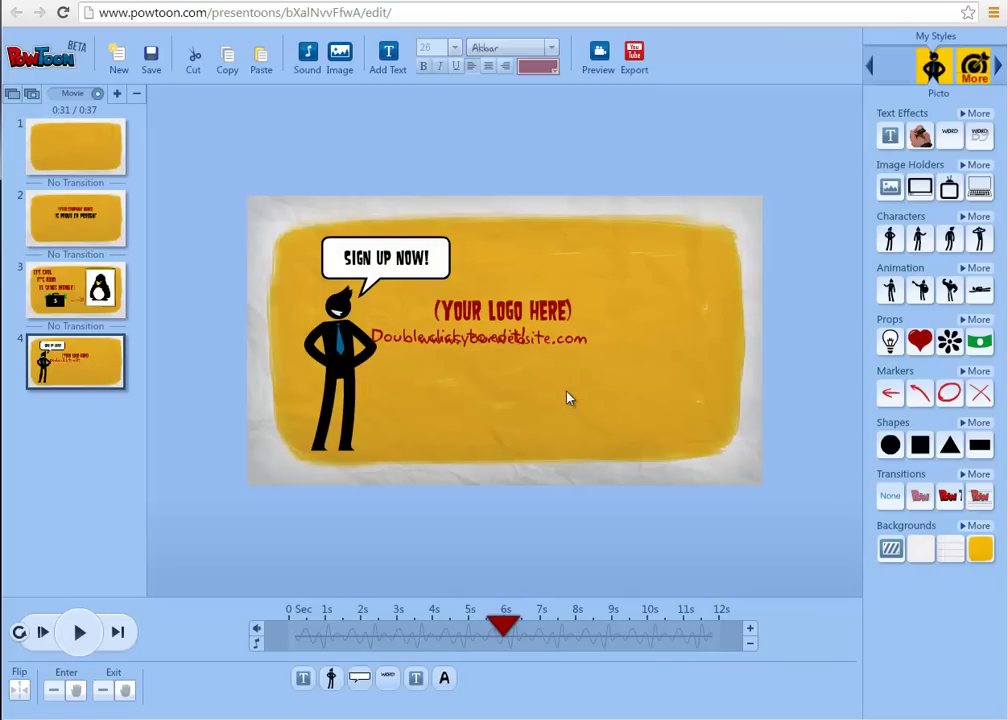
Add a word-by-word effect text at 6 s, place it below the website address and play back the animation.
drag(955, 150, 477, 410)
drag(533, 417, 484, 393)
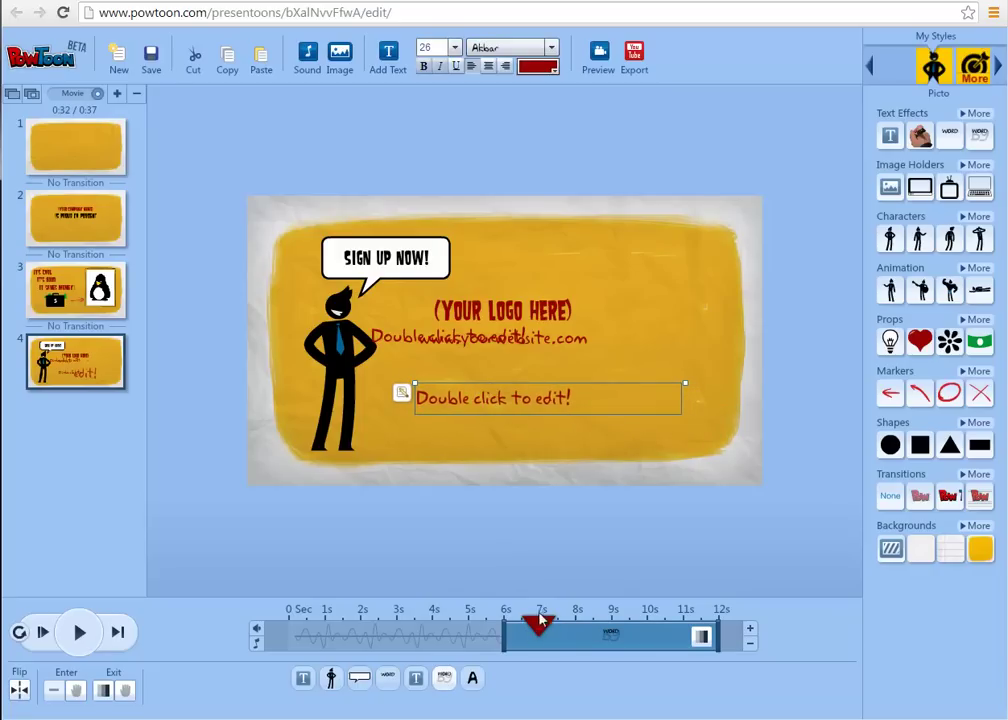
click(517, 638)
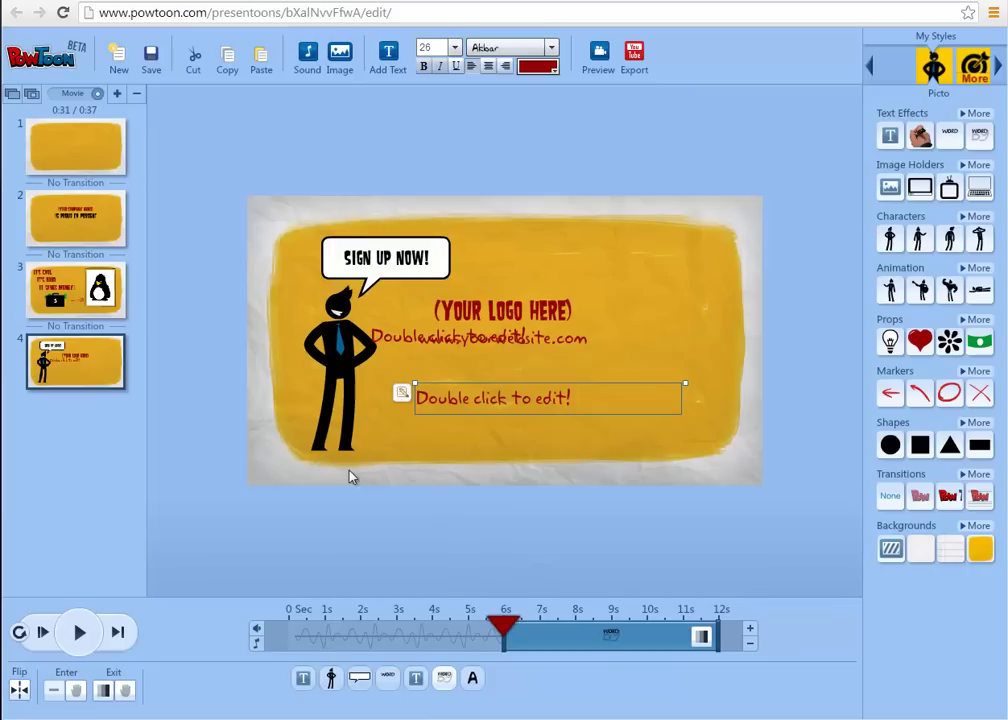
click(79, 633)
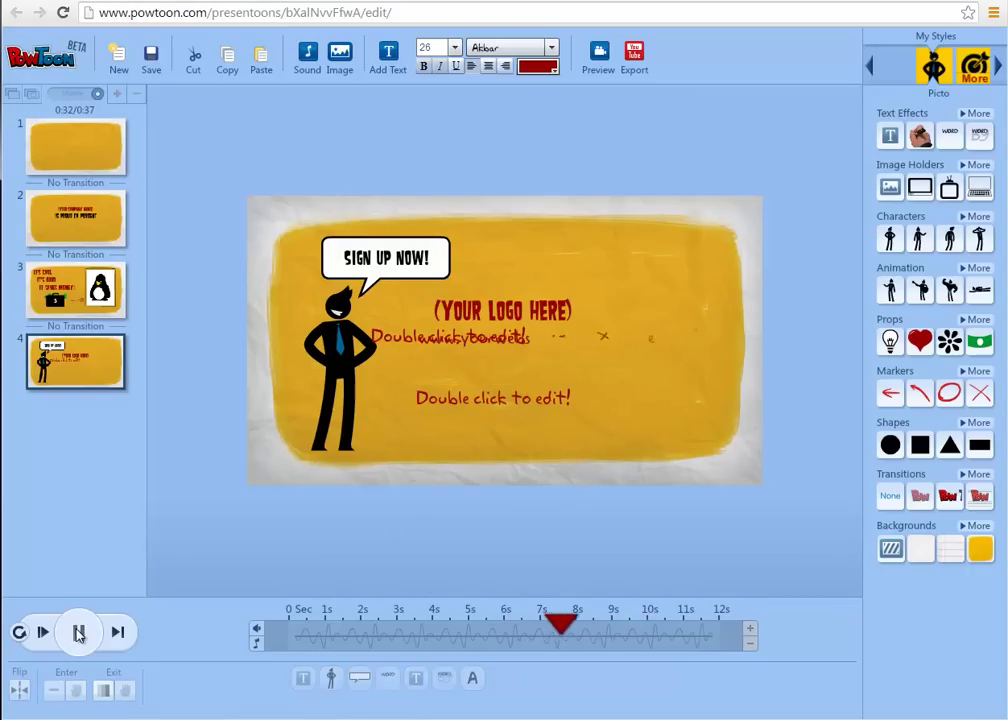
click(79, 633)
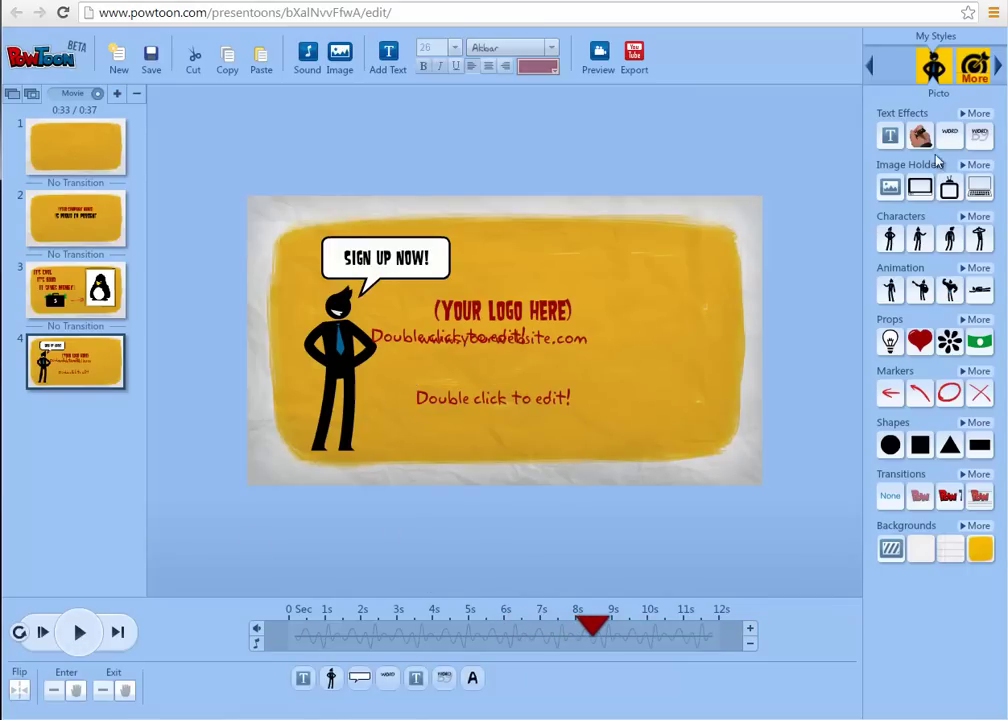
Move the placeholder text that overlaps the website address to just below it.
mouse_move(950, 140)
mouse_move(980, 143)
drag(518, 340, 540, 360)
Add a Hand writing effect text above the logo placeholder at about 8.5 s and play back the slide from 8 s.
mouse_move(892, 137)
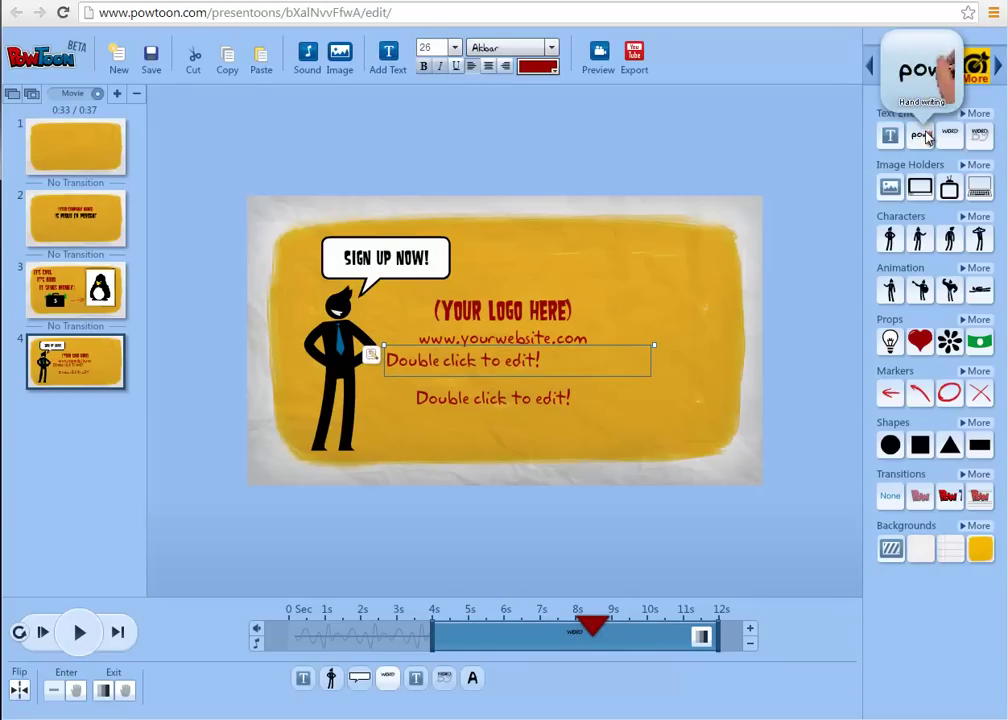
drag(925, 137, 558, 245)
drag(632, 624, 577, 627)
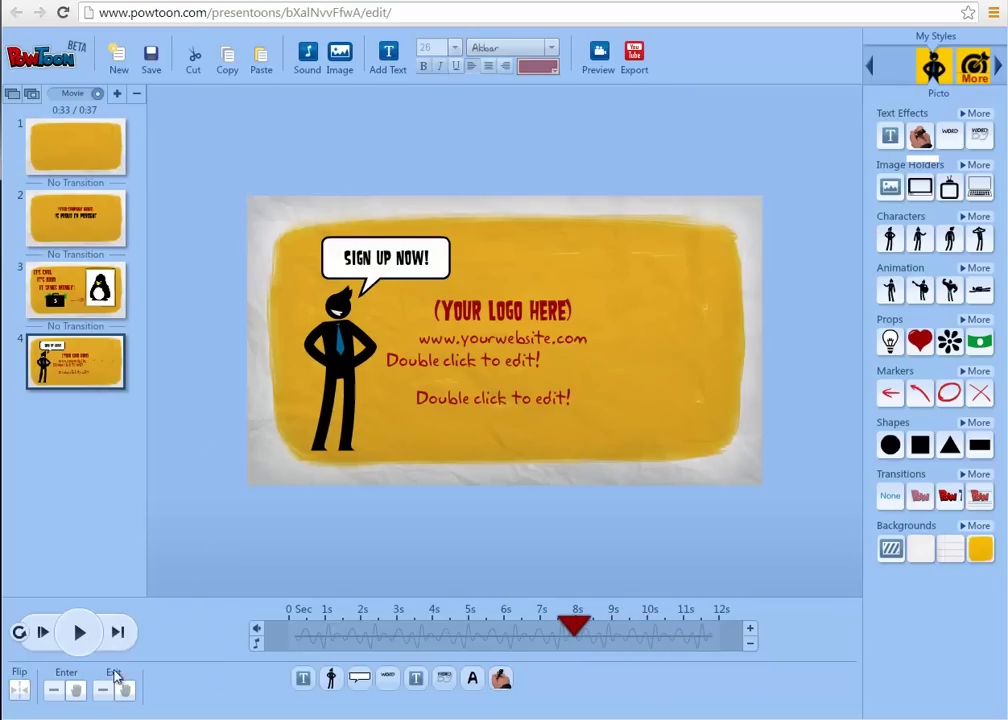
click(79, 632)
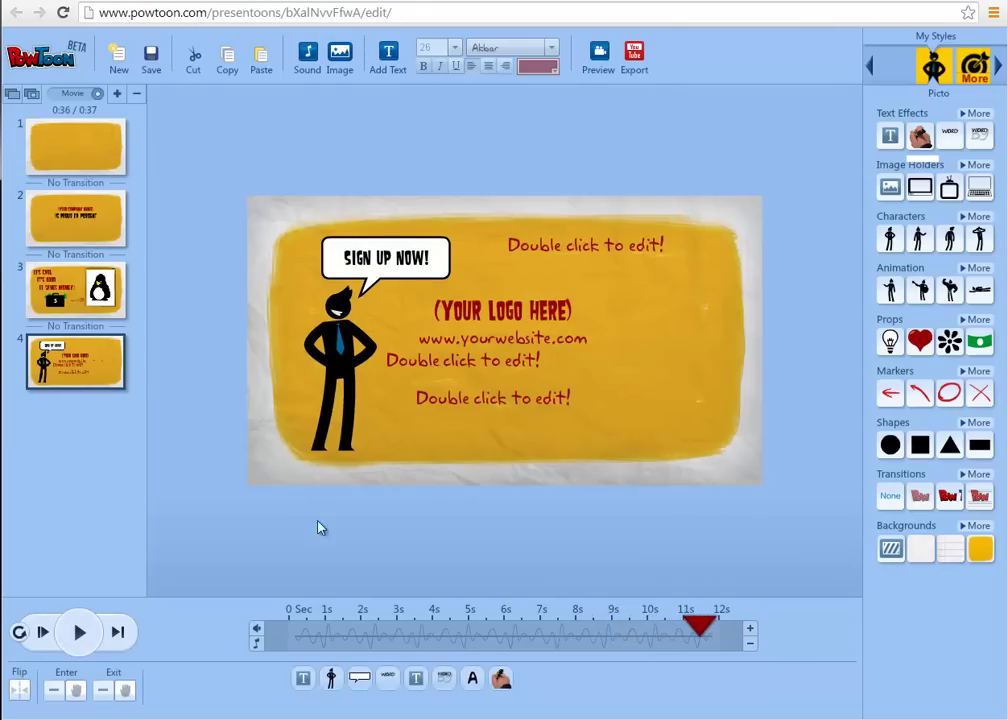
Replace the Hand writing text with "Signé conseilsmarketing.Fr" and apply the change.
double_click(575, 247)
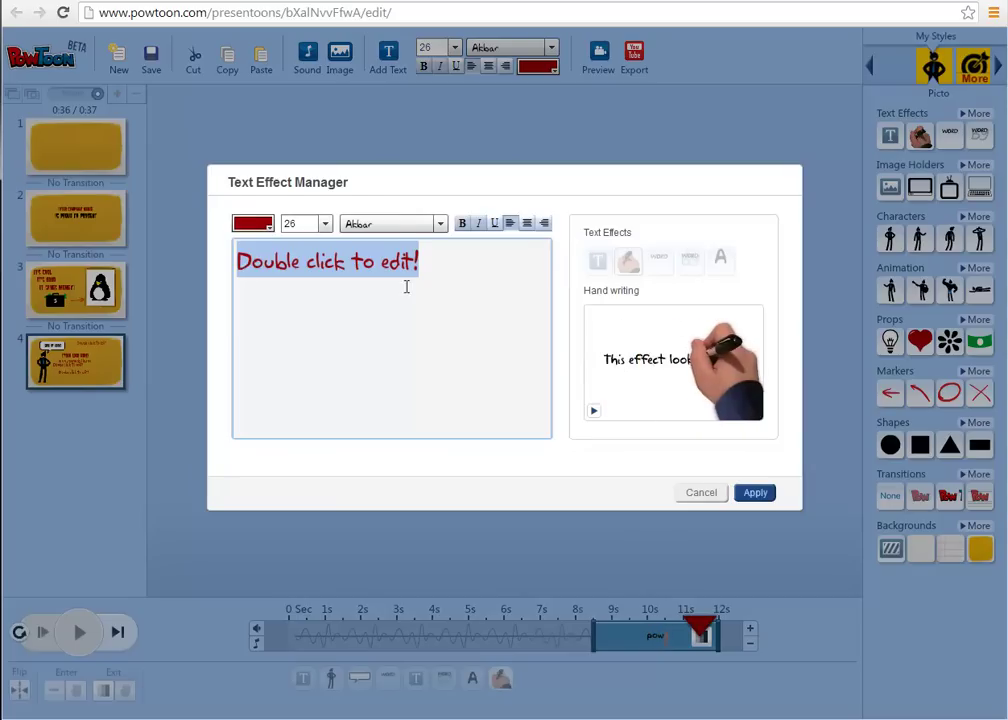
click(454, 274)
drag(454, 274, 246, 240)
key(BackSpace)
key(BackSpace)
text(Signé conseil)
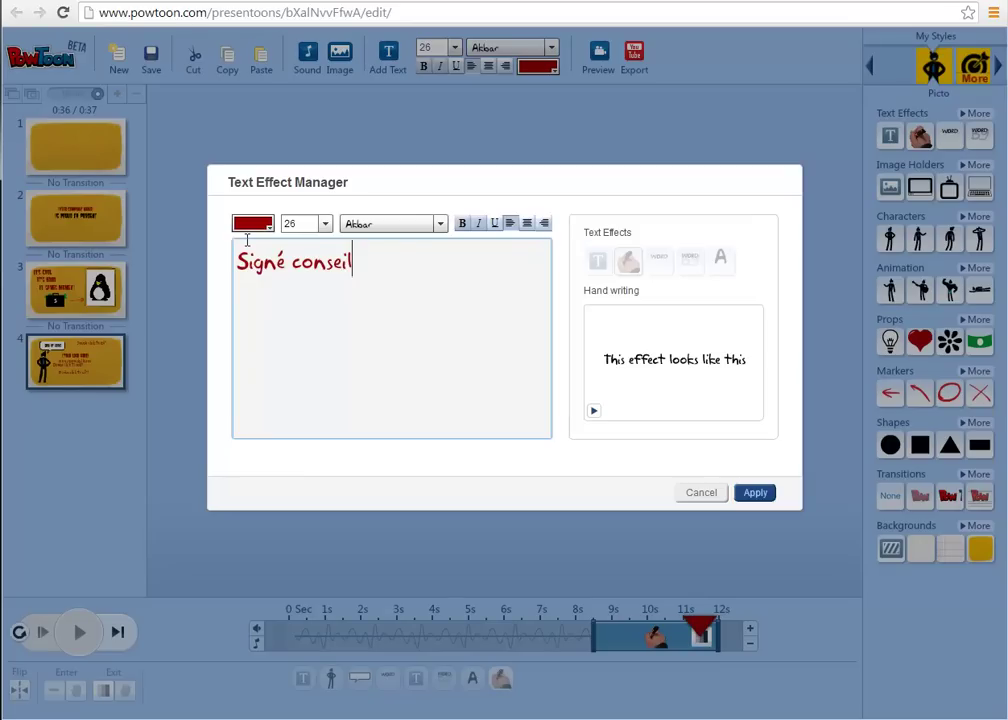
text(smarketing.Fr)
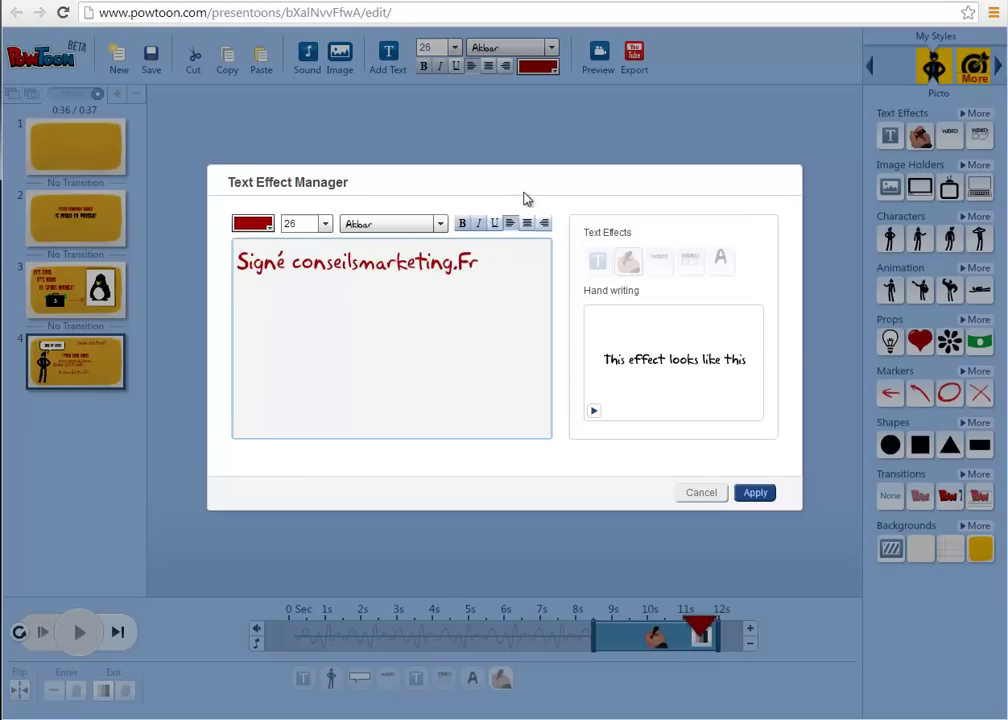
click(752, 494)
Move the "Signé conseilsmarketing.Fr" text slightly down and to the left, and play back its animation from 8 s.
drag(567, 232, 527, 243)
drag(706, 627, 578, 625)
click(80, 632)
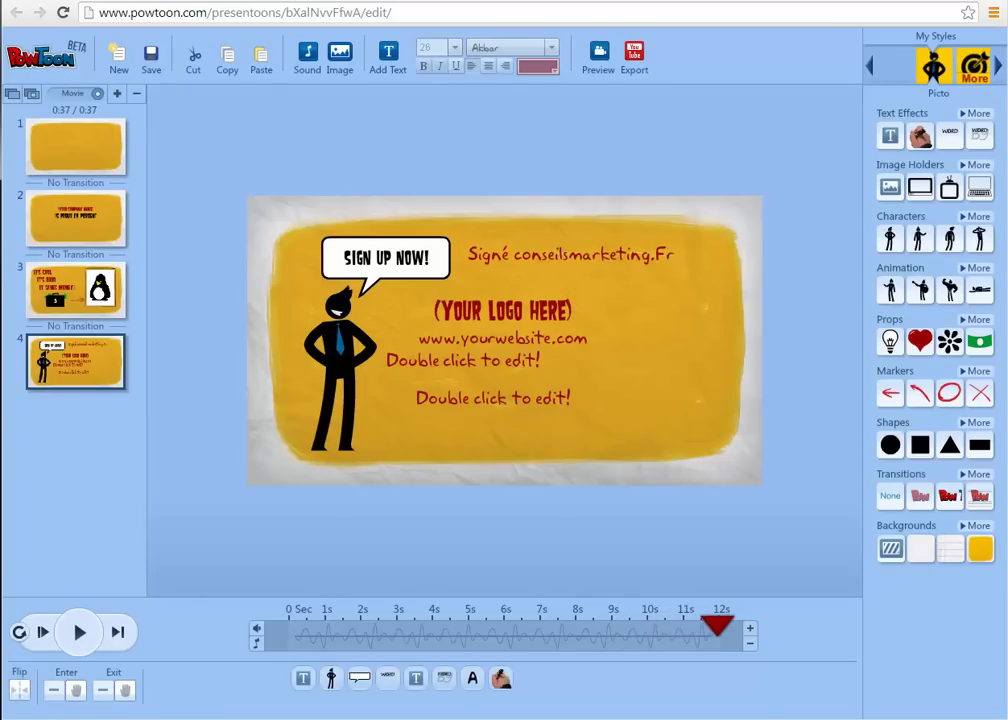
Show the additional text effects and image holders, and insert an image holder to the right of the website address.
mouse_move(893, 133)
click(977, 114)
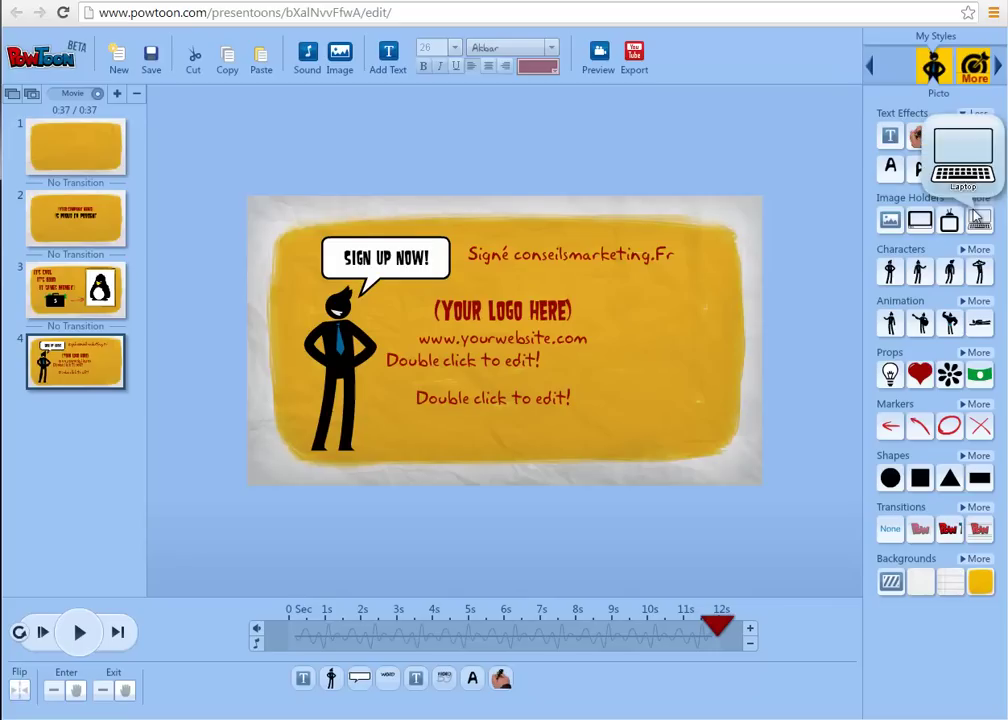
click(975, 198)
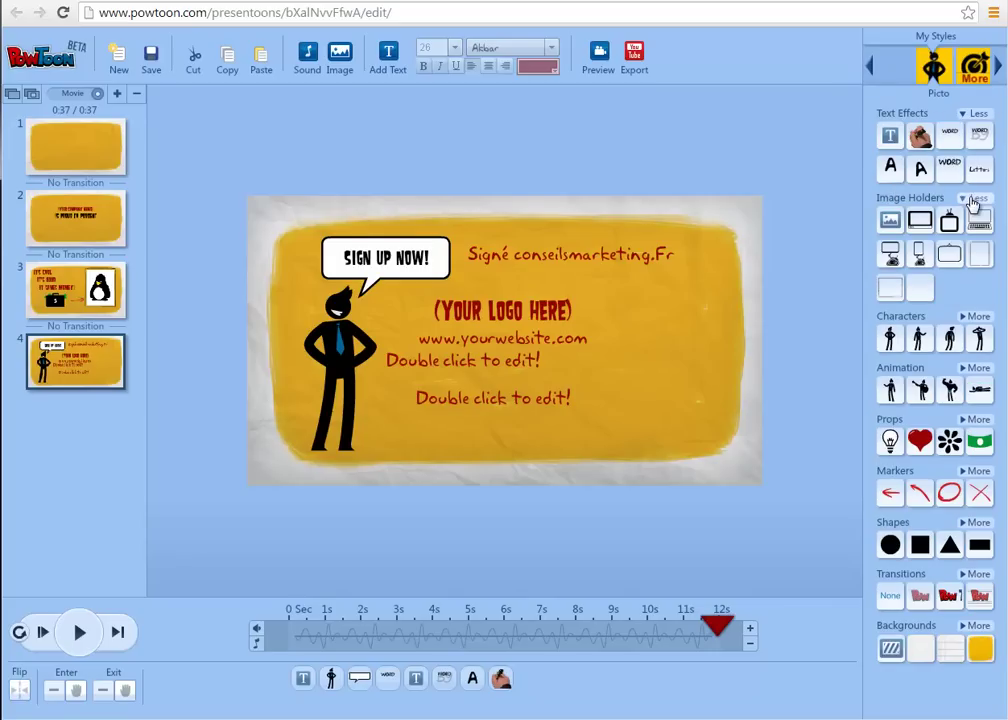
mouse_move(890, 258)
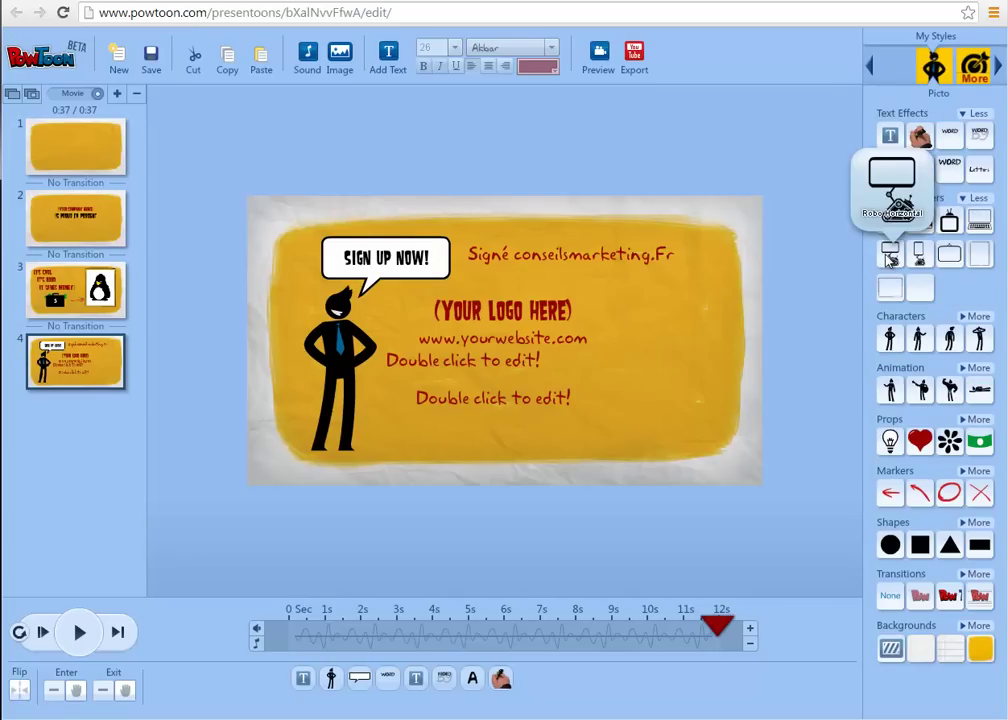
drag(890, 220, 637, 330)
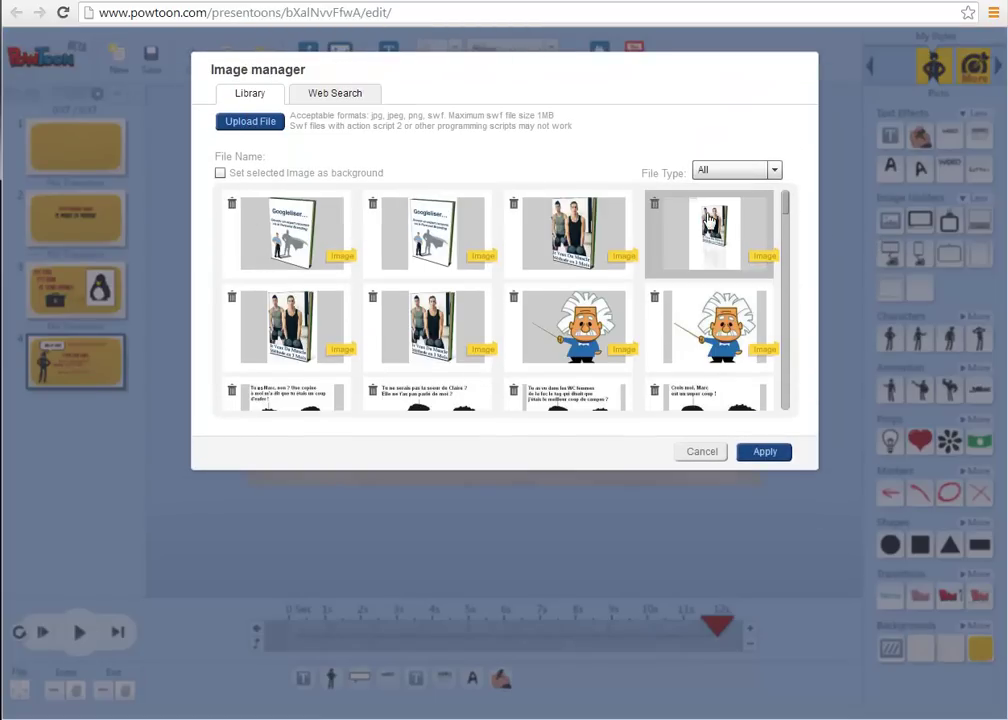
click(257, 124)
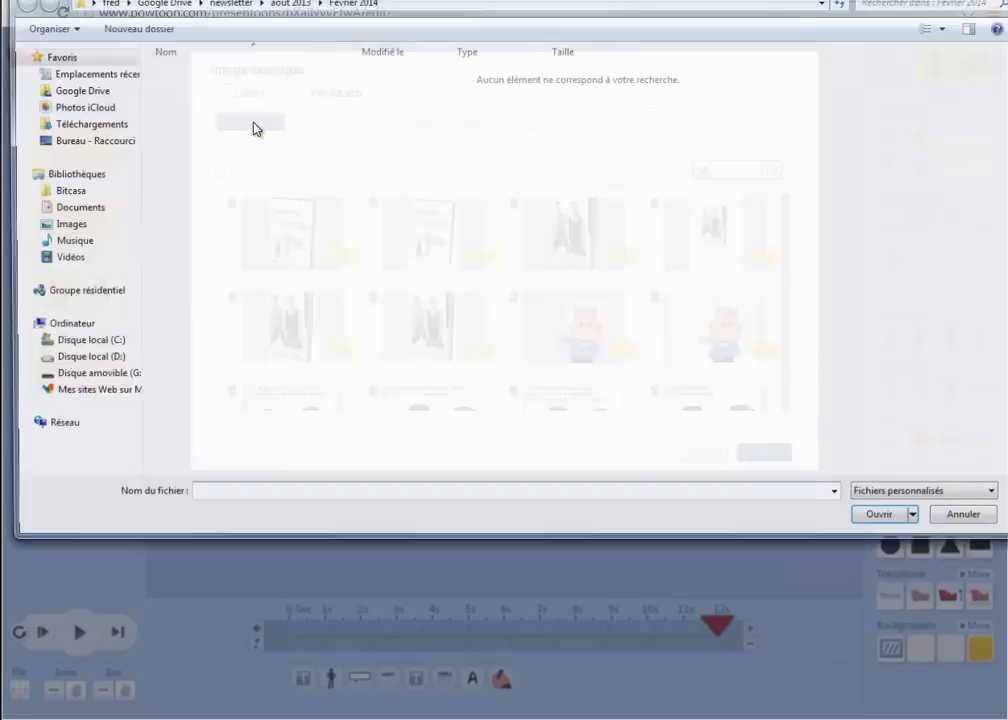
click(60, 142)
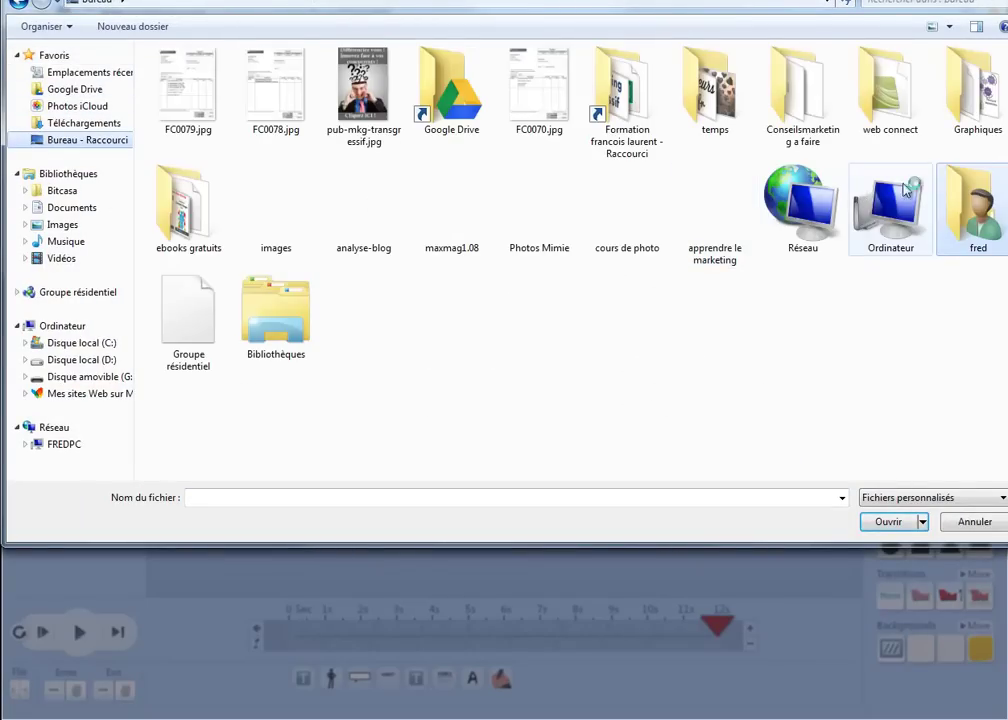
double_click(706, 95)
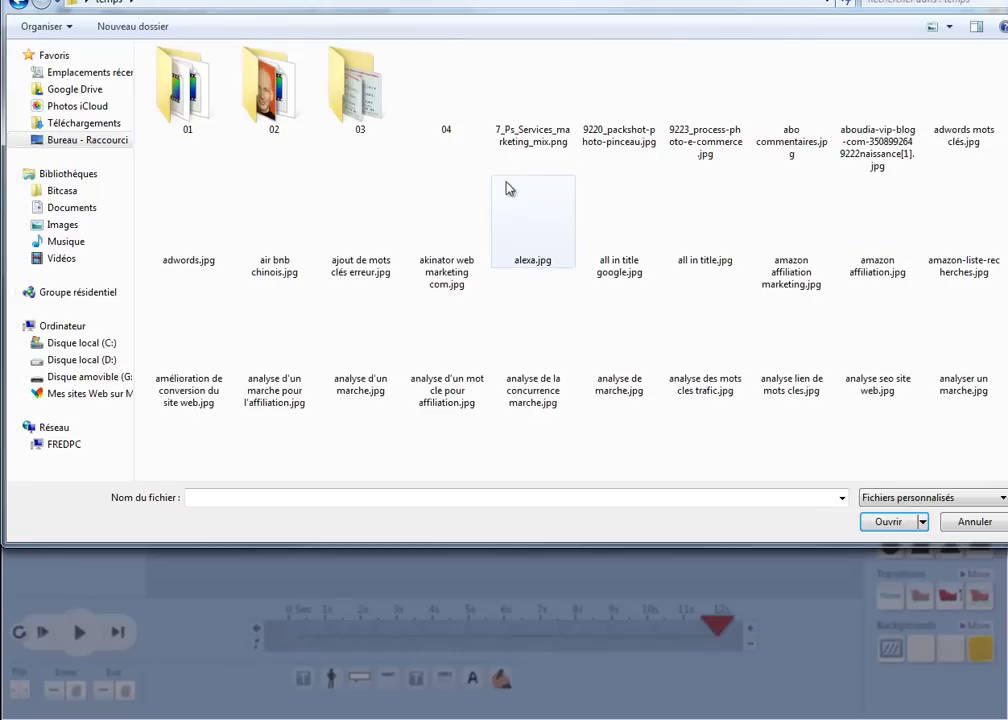
click(876, 104)
click(888, 521)
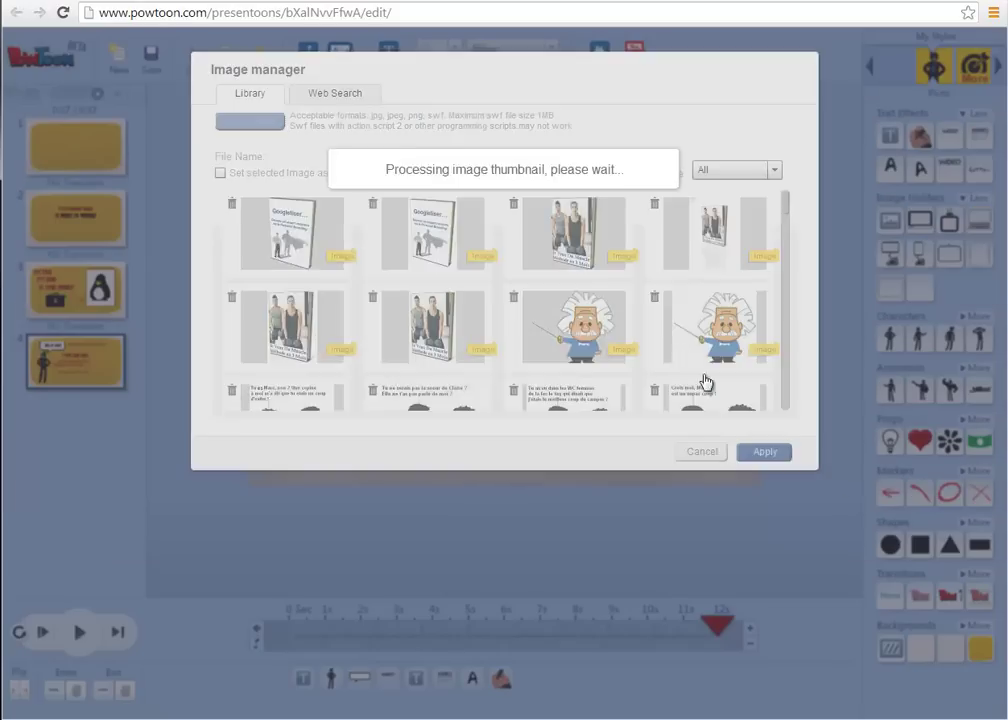
Insert the uploaded cartoon image on slide 4 and shift it slightly up and to the left.
click(765, 452)
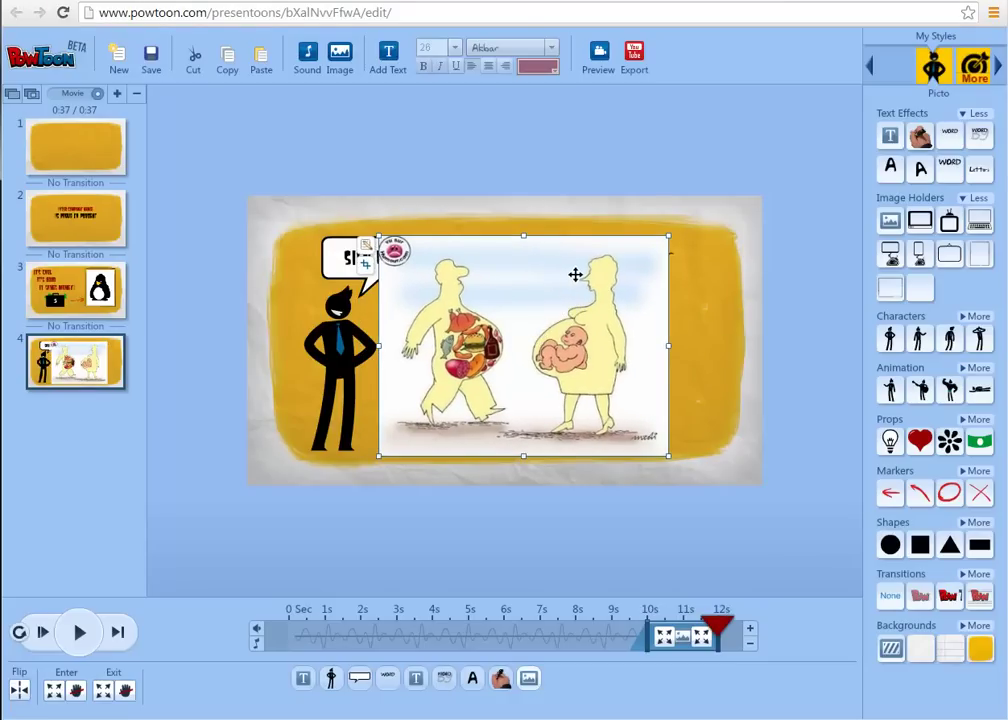
drag(571, 276, 566, 273)
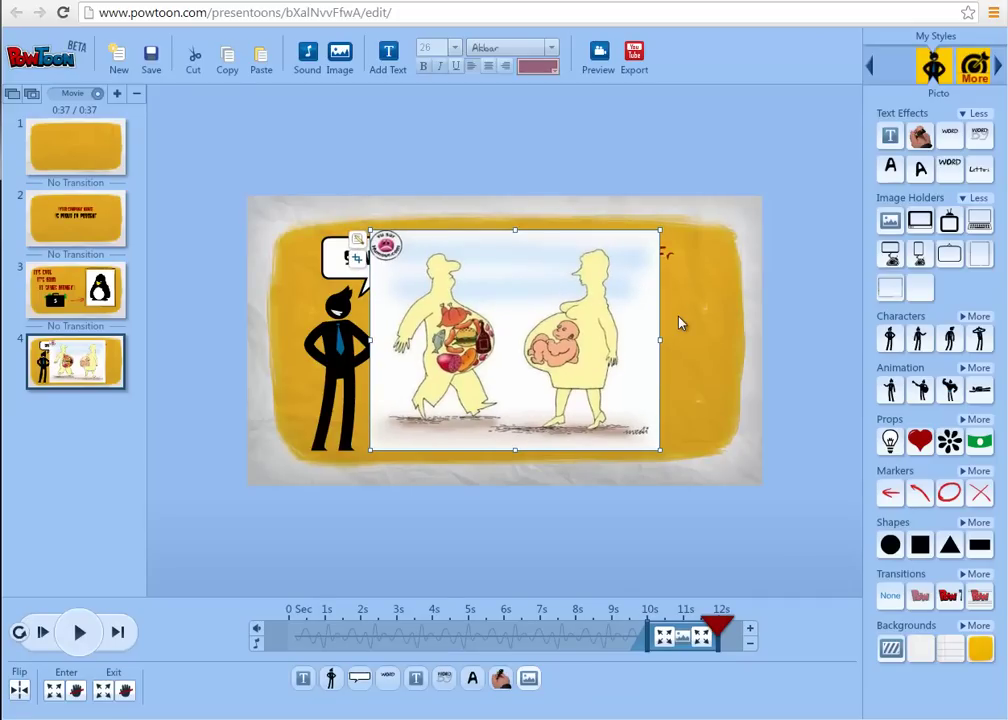
click(694, 268)
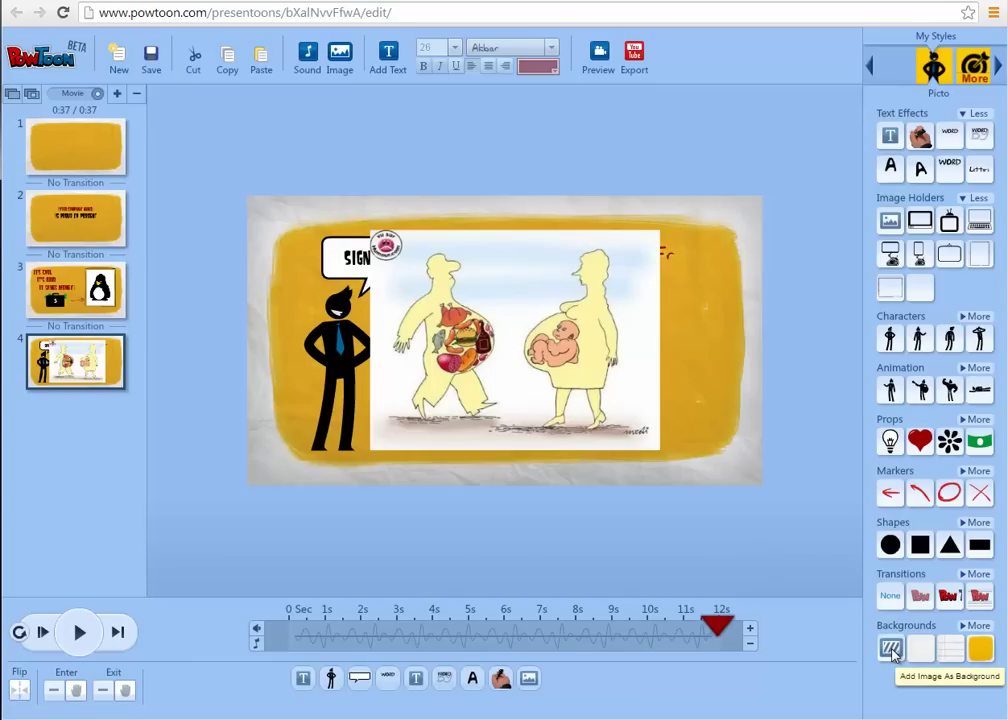
Try the crumpled paper and lined paper backgrounds on slide 4, apply the plain white one, and look through the other background colours.
click(919, 650)
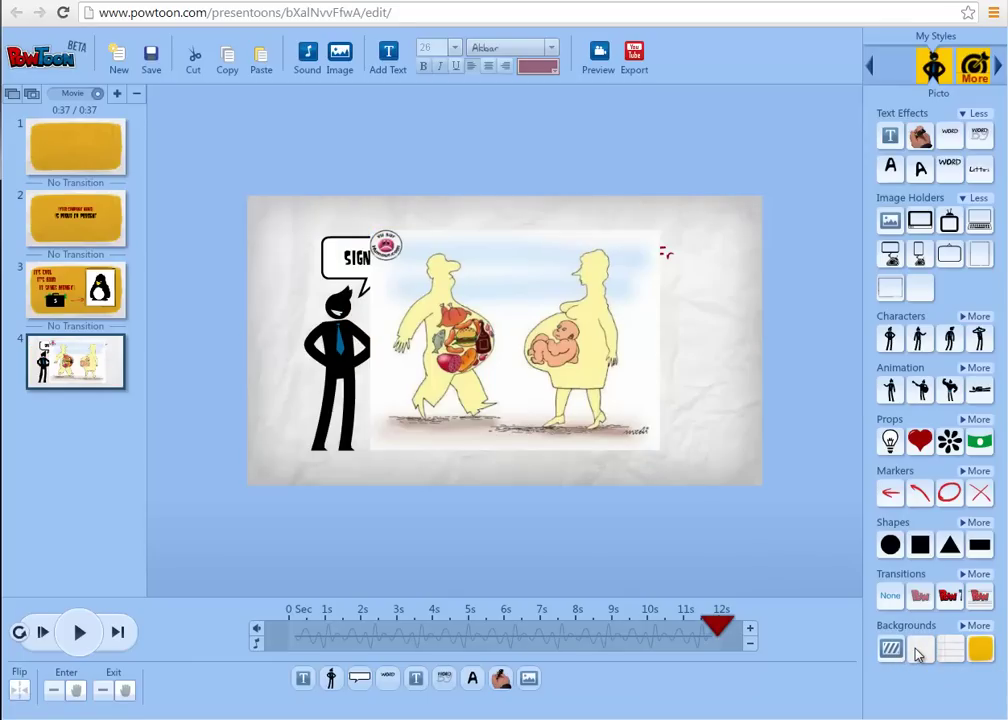
mouse_move(513, 385)
mouse_down()
mouse_move(522, 394)
mouse_move(520, 369)
mouse_up()
click(945, 650)
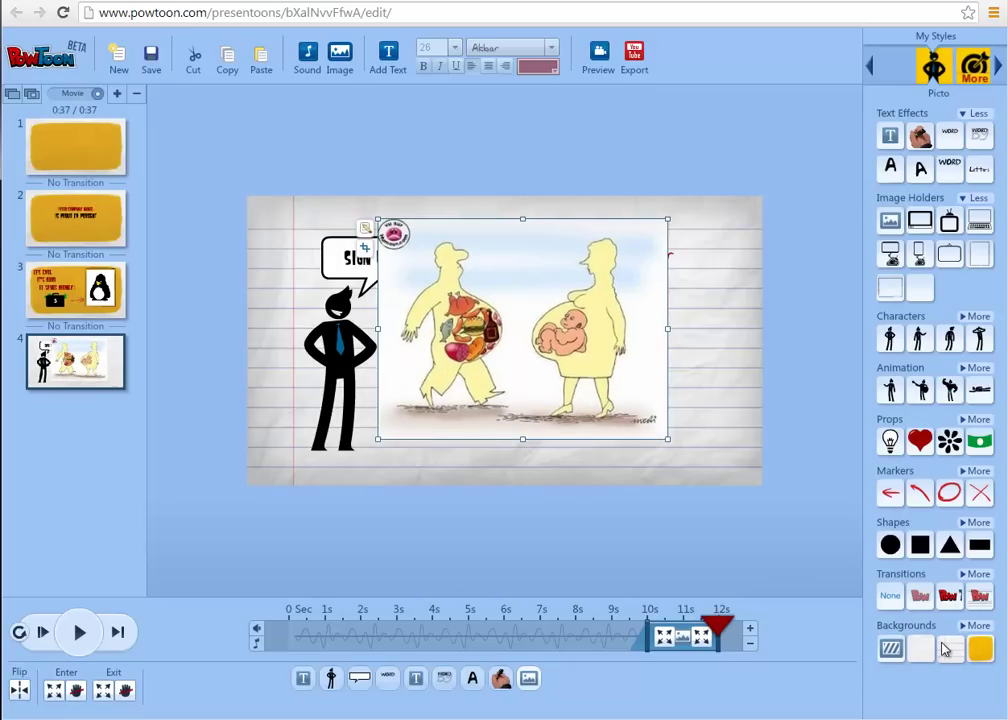
click(975, 626)
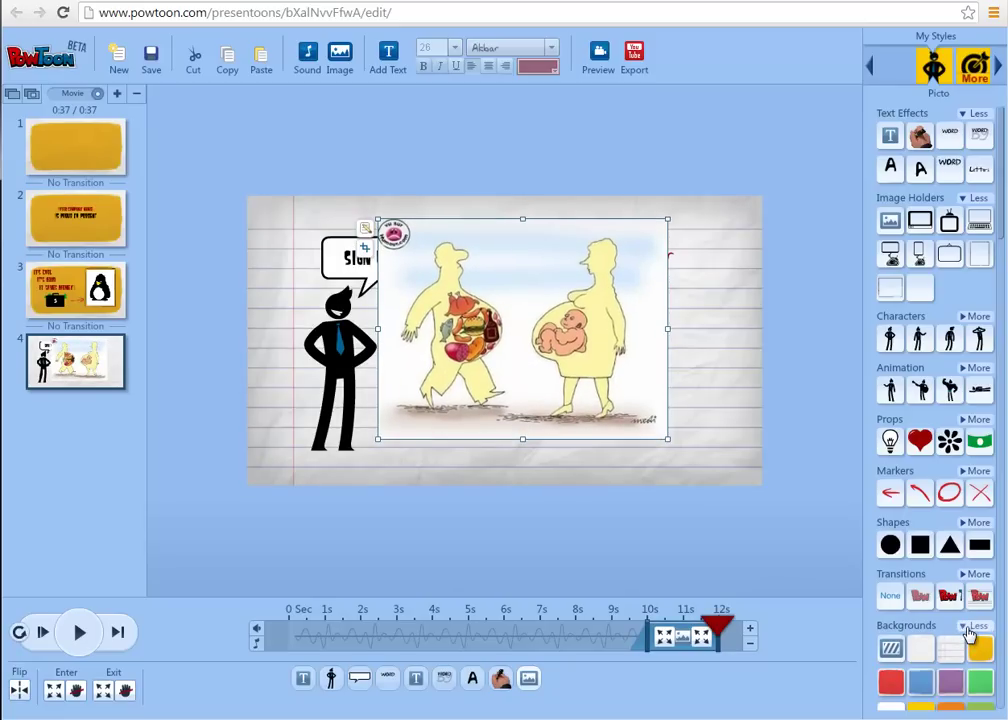
click(920, 648)
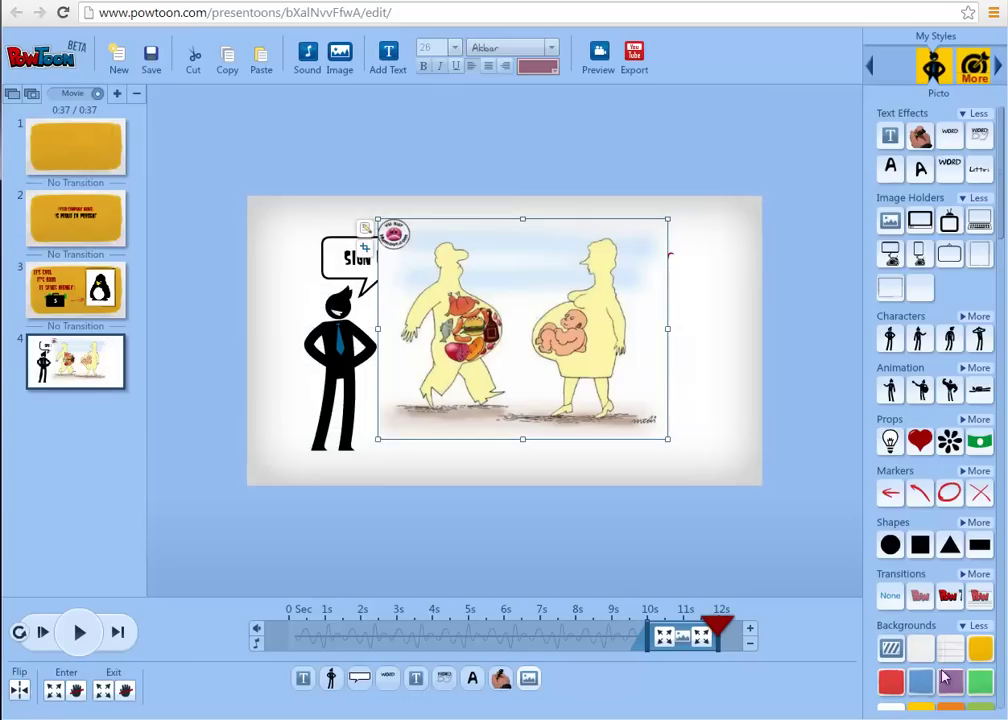
drag(457, 357, 488, 344)
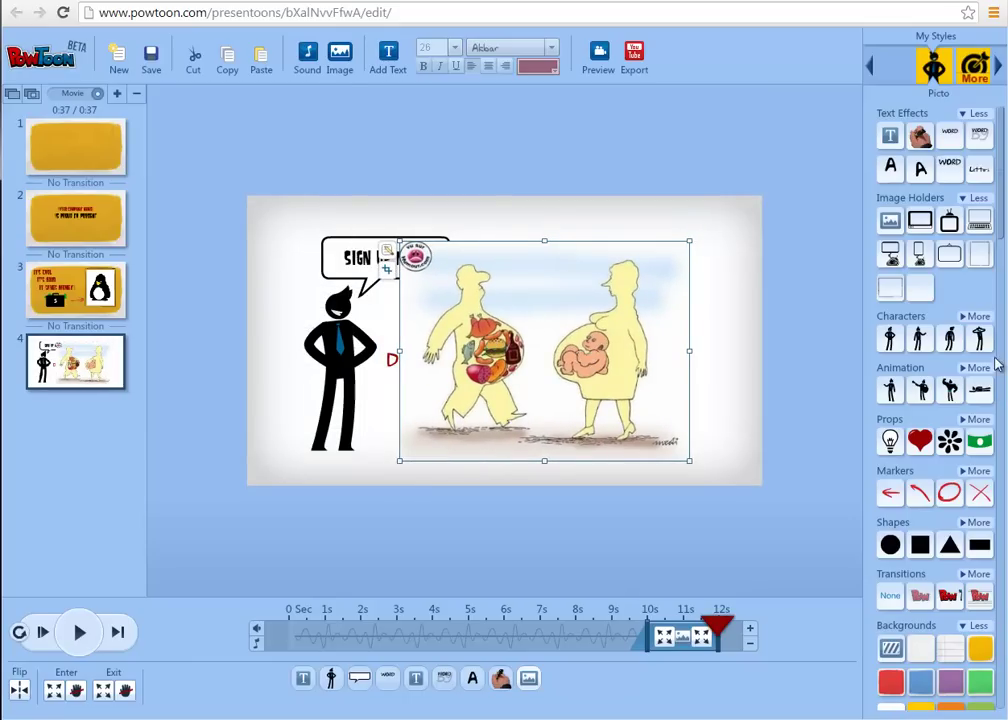
scroll(1000, 288, down, 1)
scroll(1000, 288, down, 3)
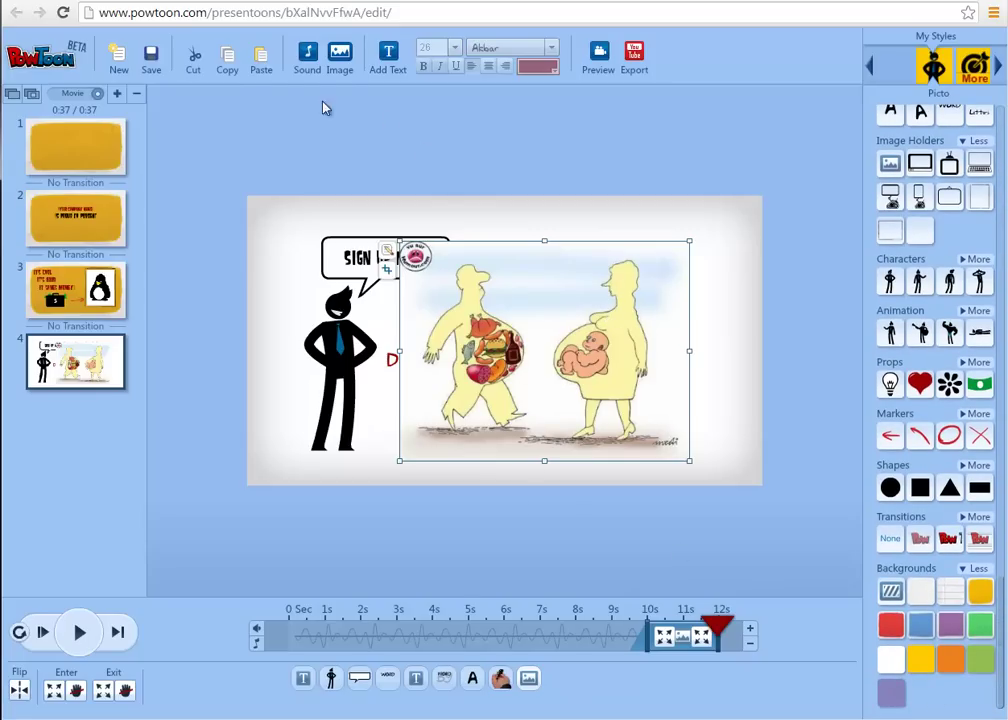
Cut the cartoon image from slide 4 and insert a Player Screen image holder containing personal-branding.png.
click(197, 64)
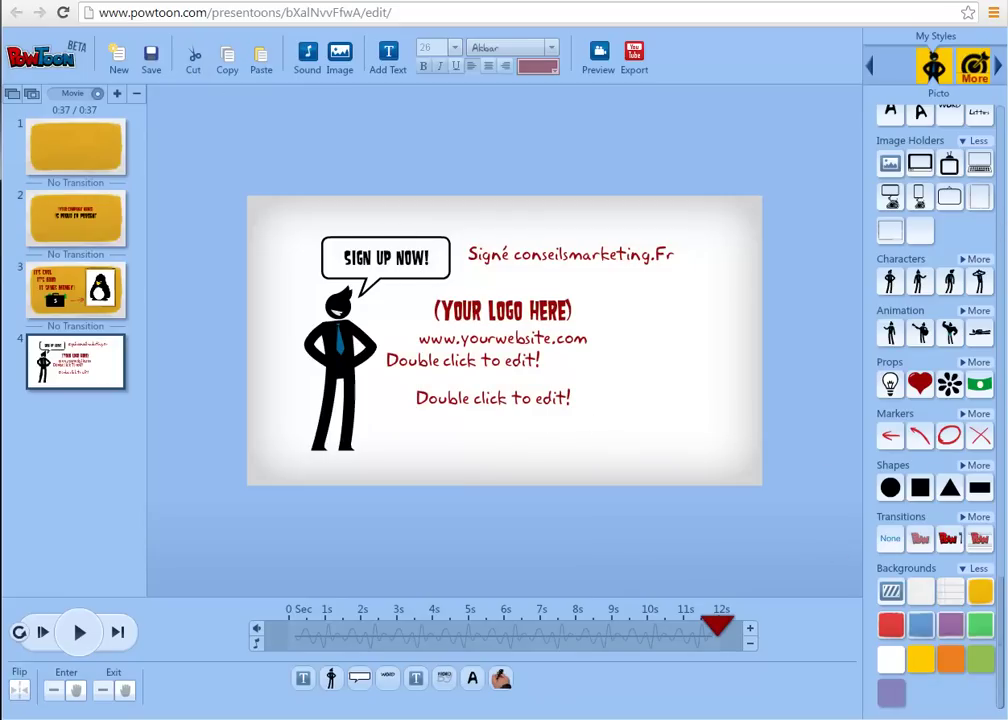
scroll(997, 374, up, 1)
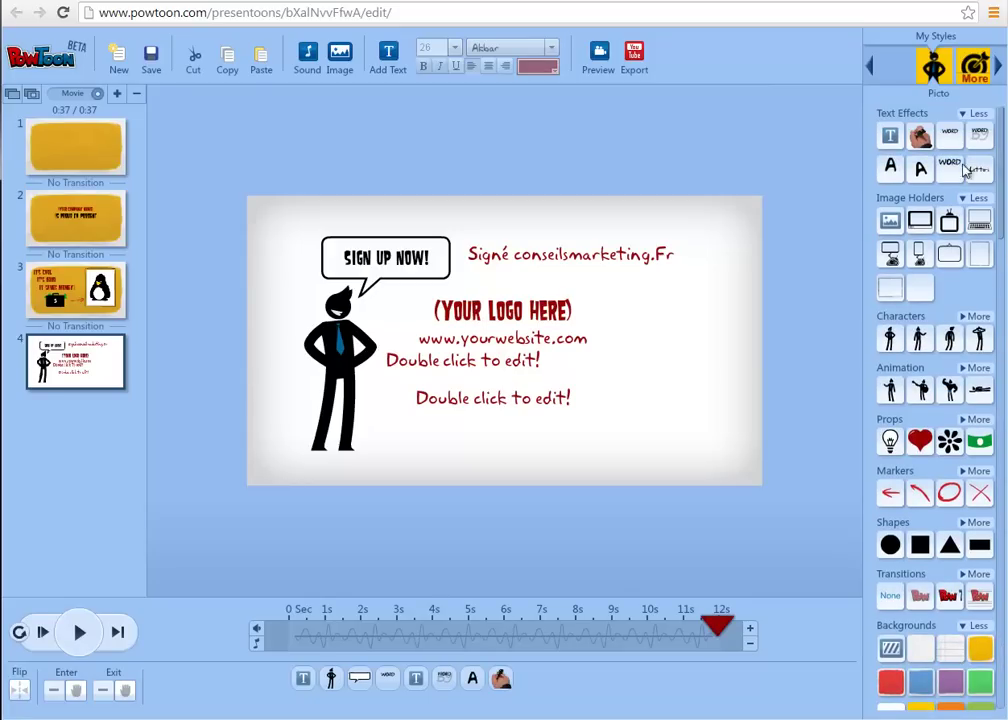
mouse_move(922, 224)
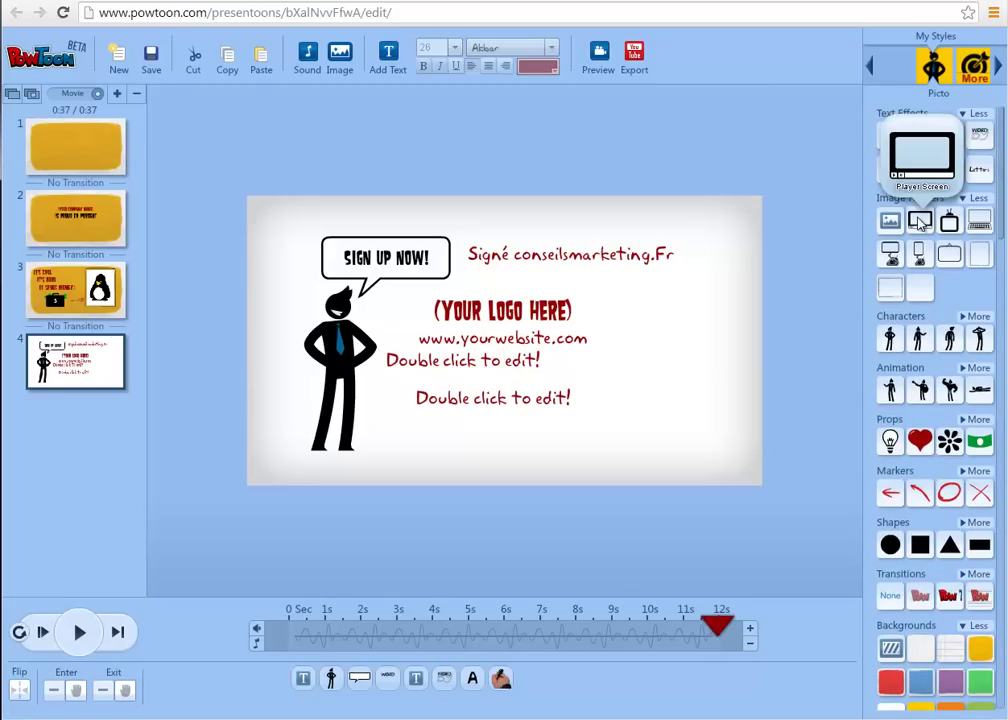
click(921, 224)
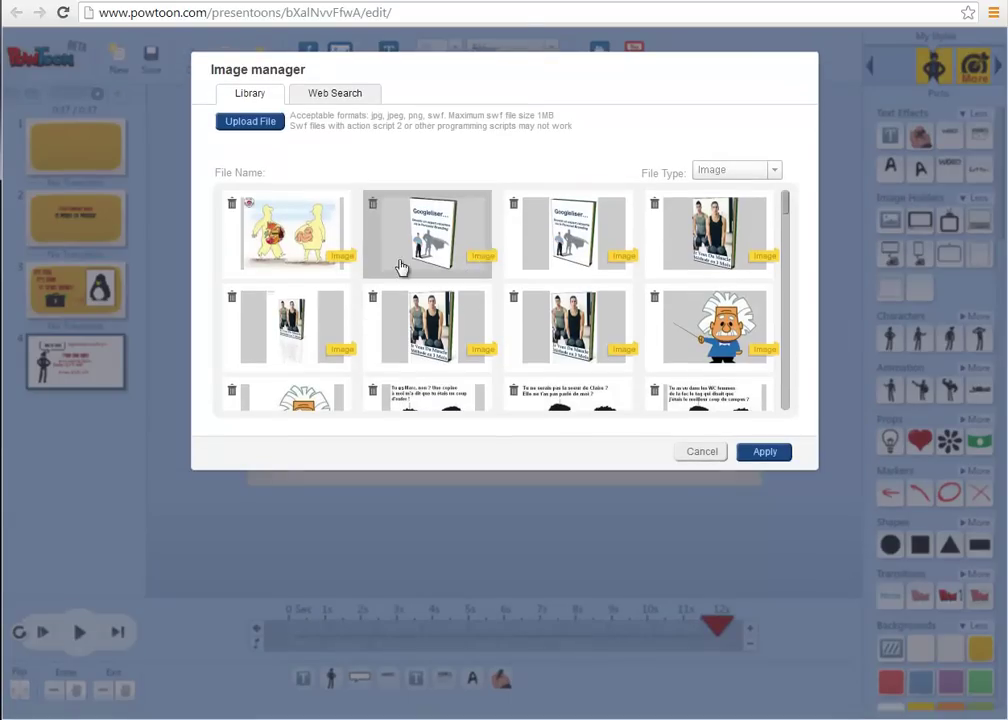
mouse_move(311, 236)
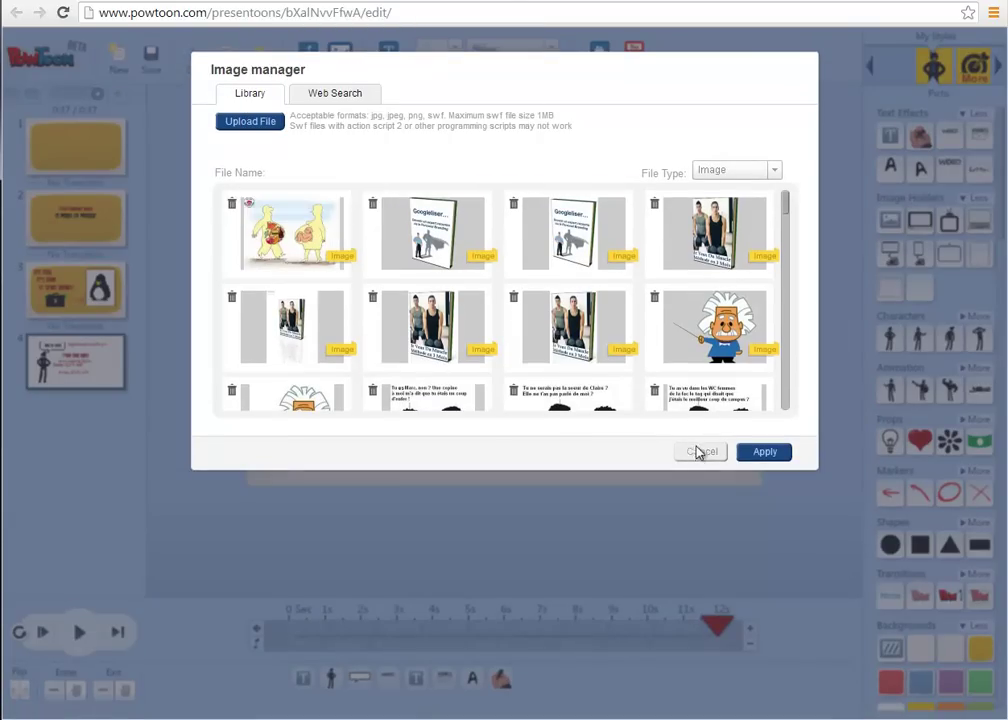
click(575, 275)
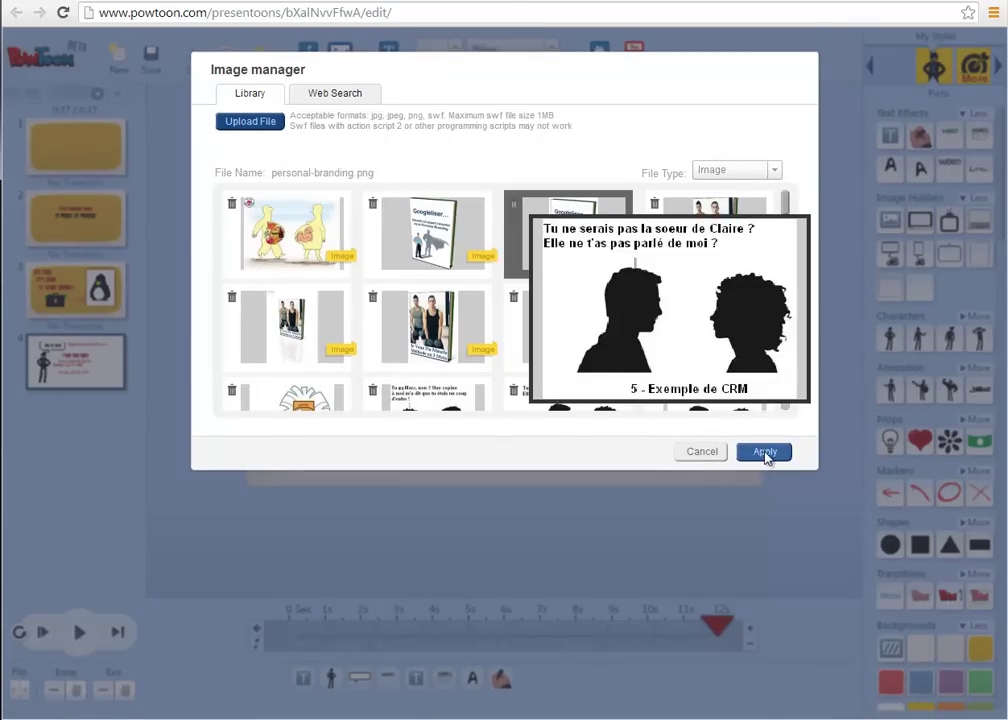
click(764, 453)
Enlarge the player screen and position it beside the character so that it fills the rest of the slide.
drag(481, 311, 487, 327)
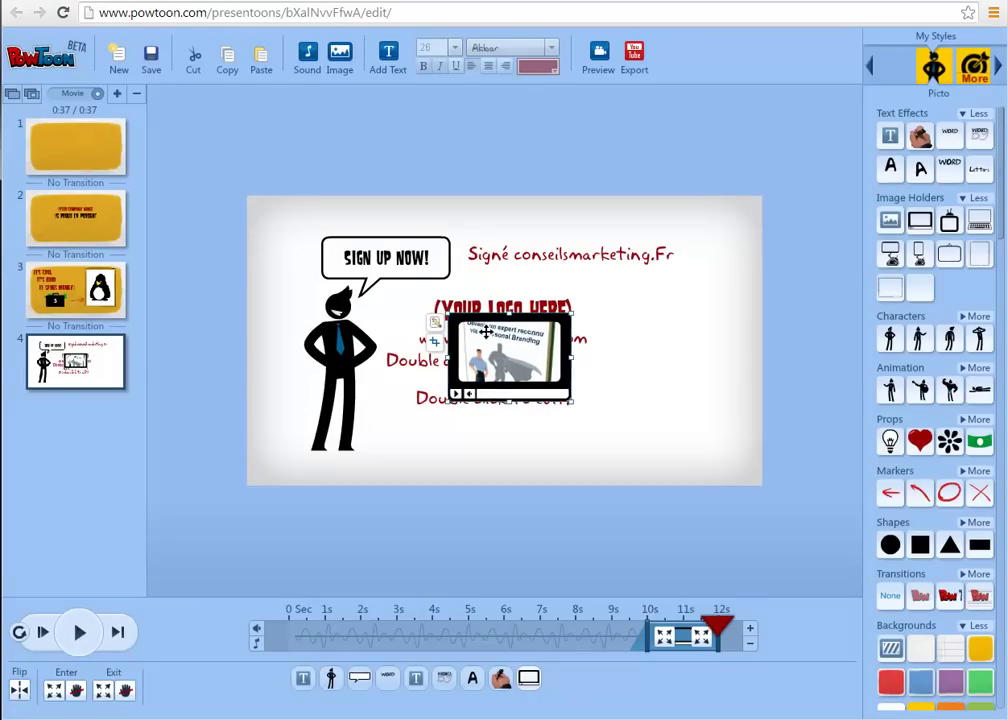
drag(576, 404, 705, 497)
drag(618, 423, 558, 355)
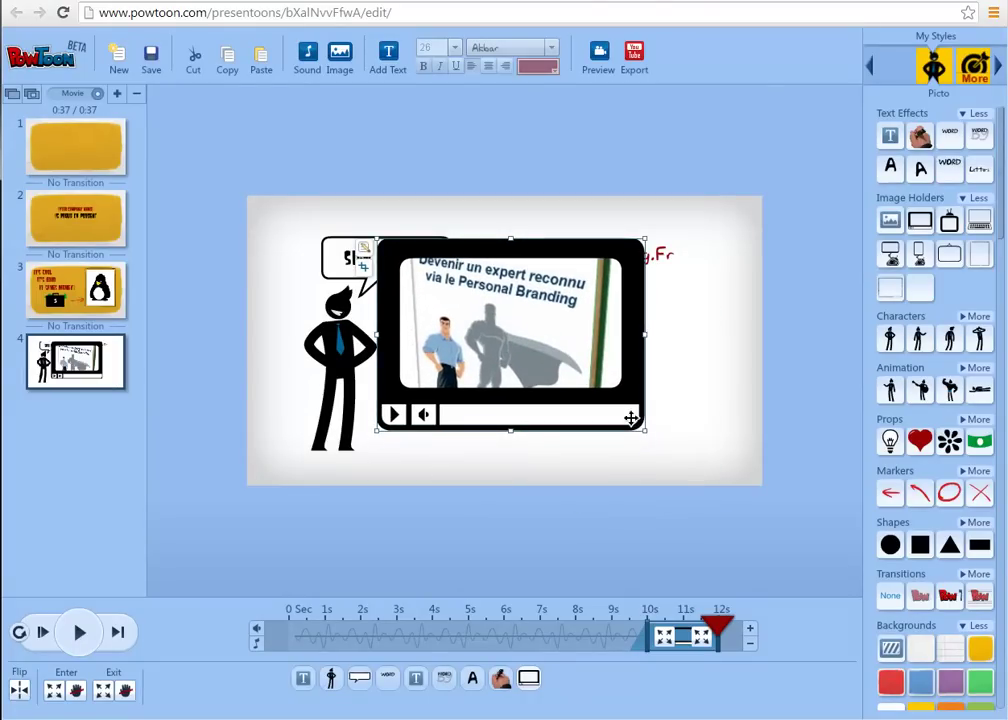
drag(645, 430, 716, 477)
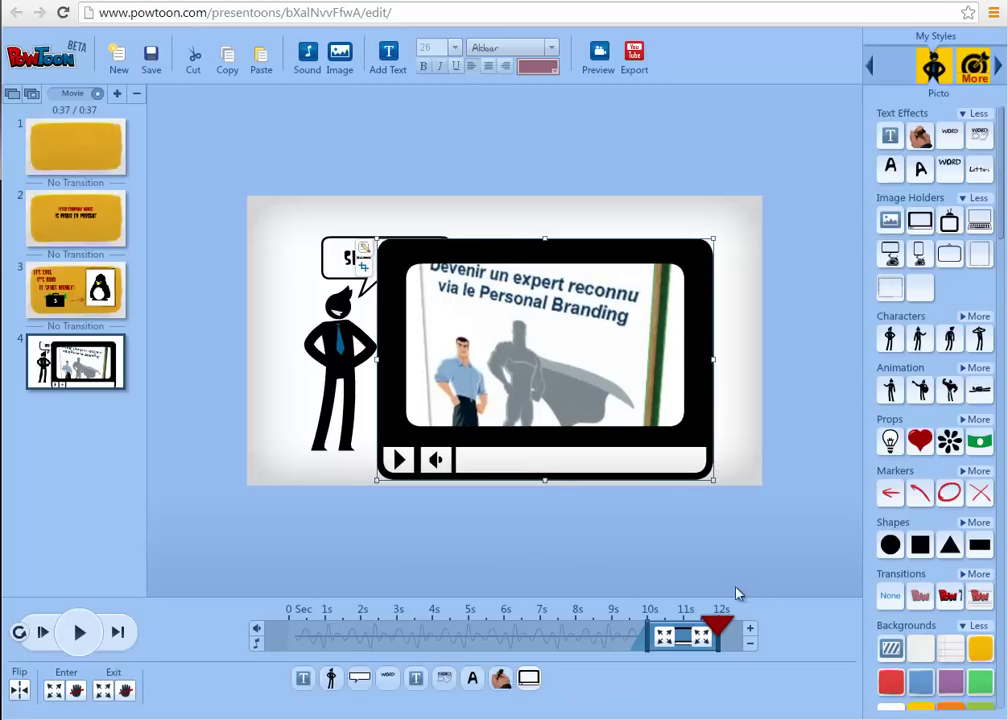
Play back slide 4 from 9 s to check the player screen's entrance.
drag(712, 625, 610, 625)
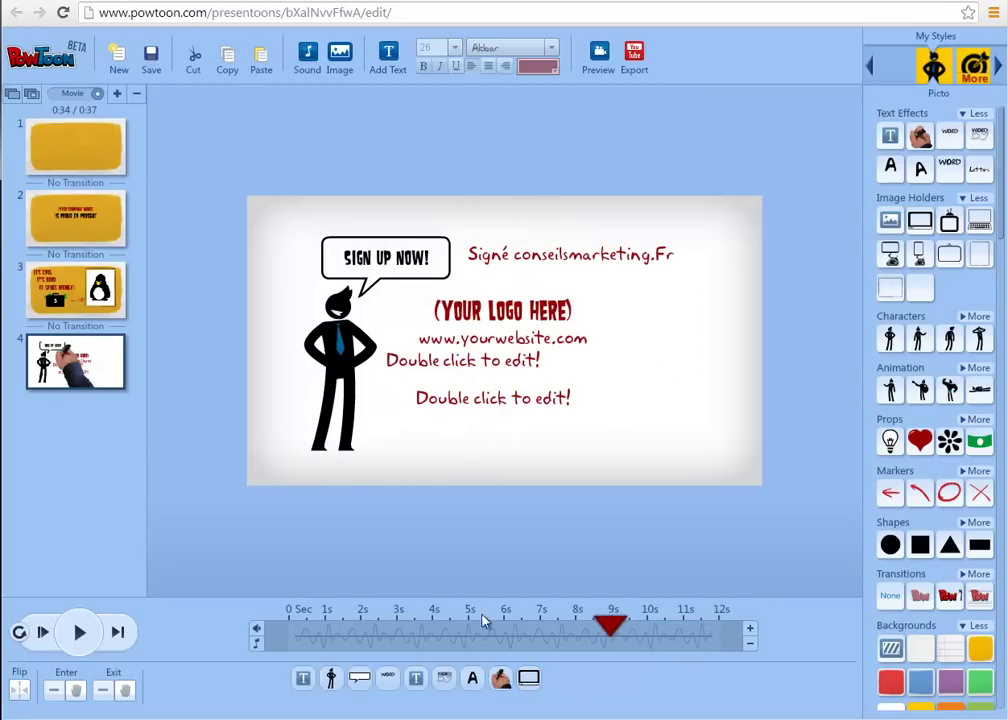
click(78, 632)
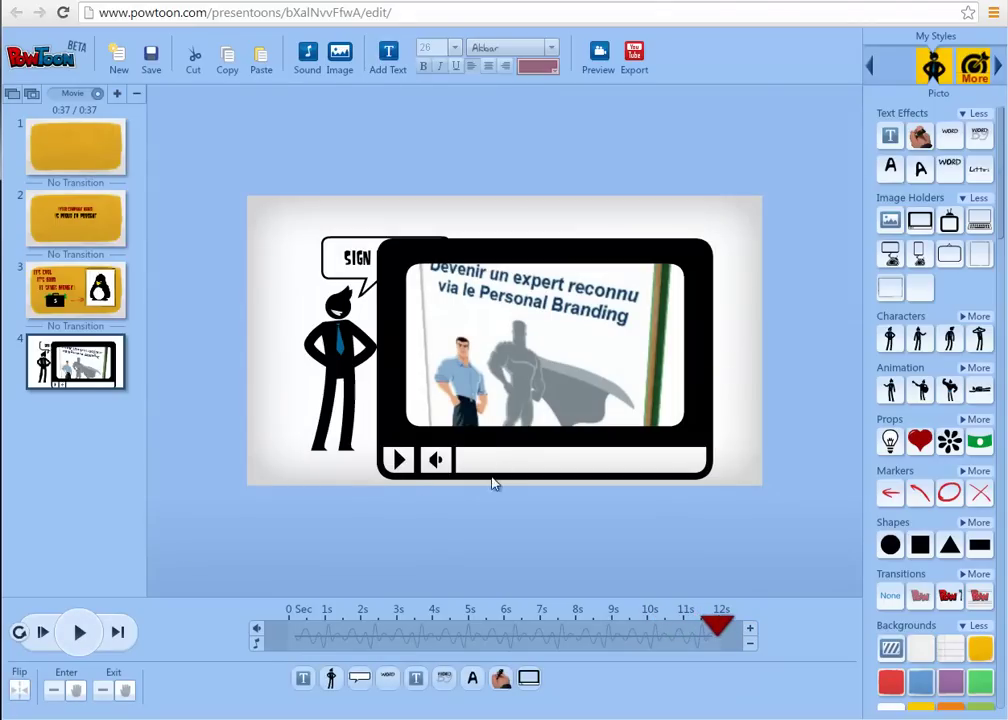
click(620, 287)
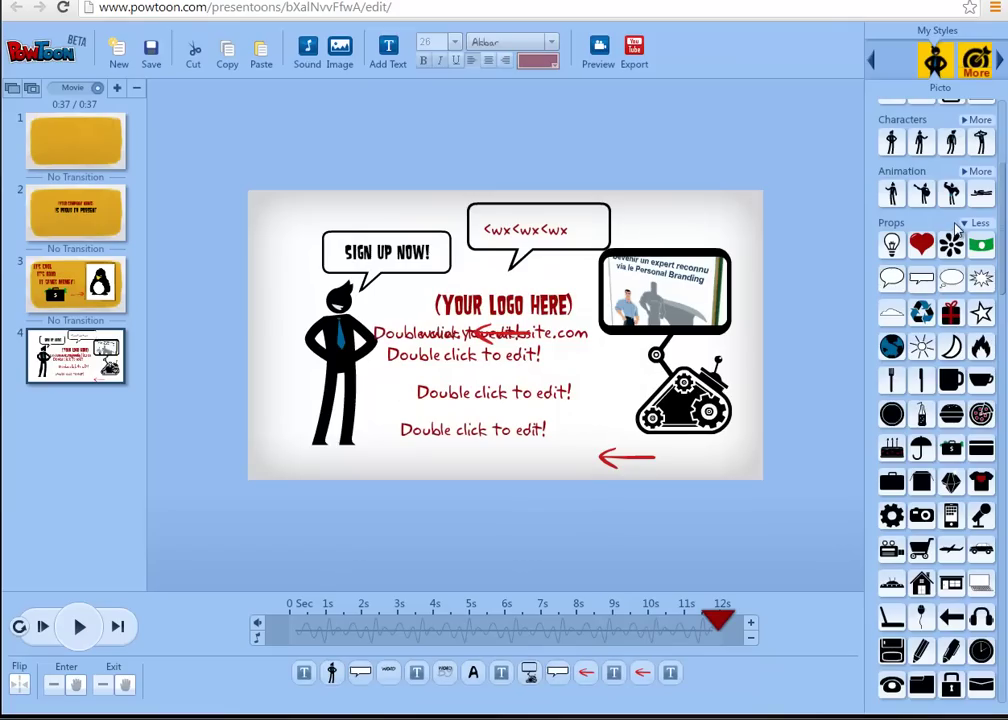
Insert a Speech Bubble Long prop on slide 4, and remove the "<wx<wx<wx" text with its speech bubble.
click(924, 278)
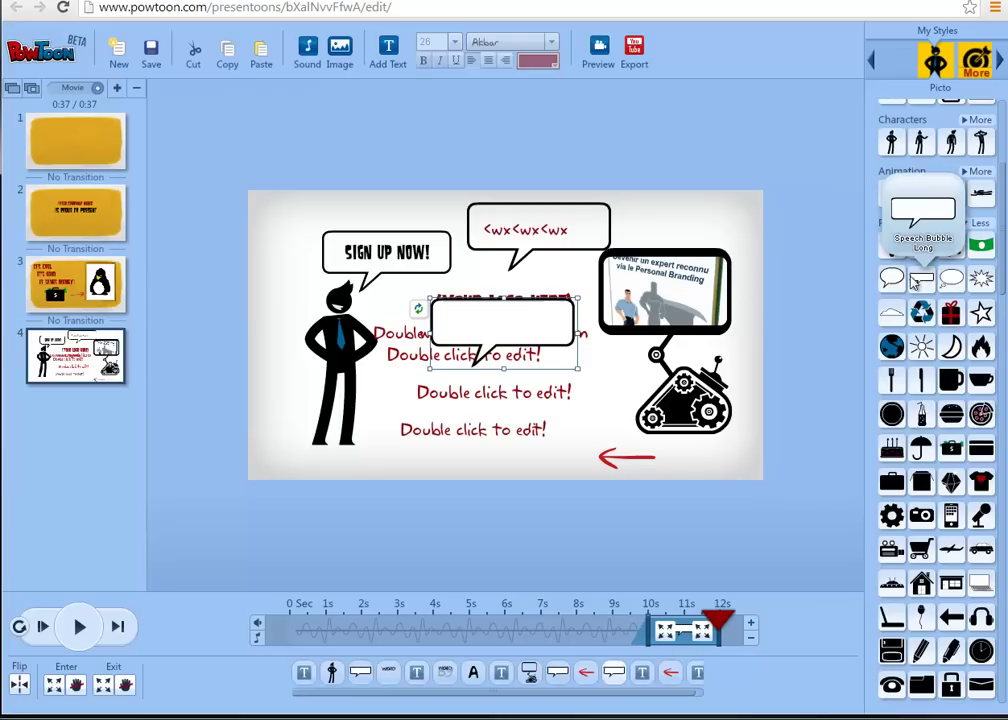
click(553, 226)
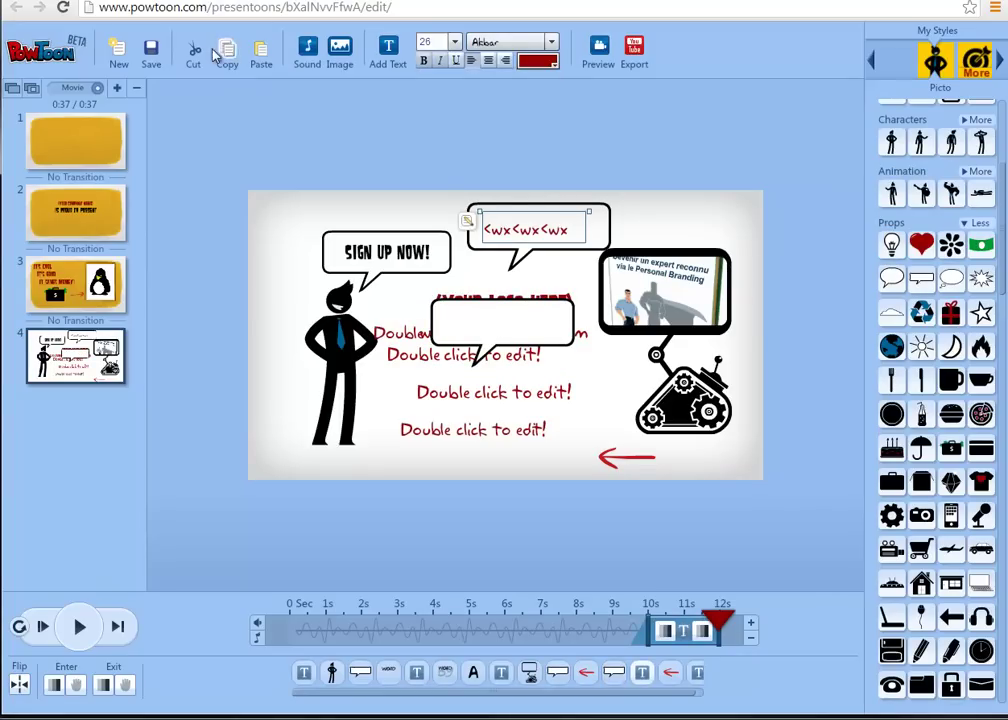
key(Delete)
click(538, 225)
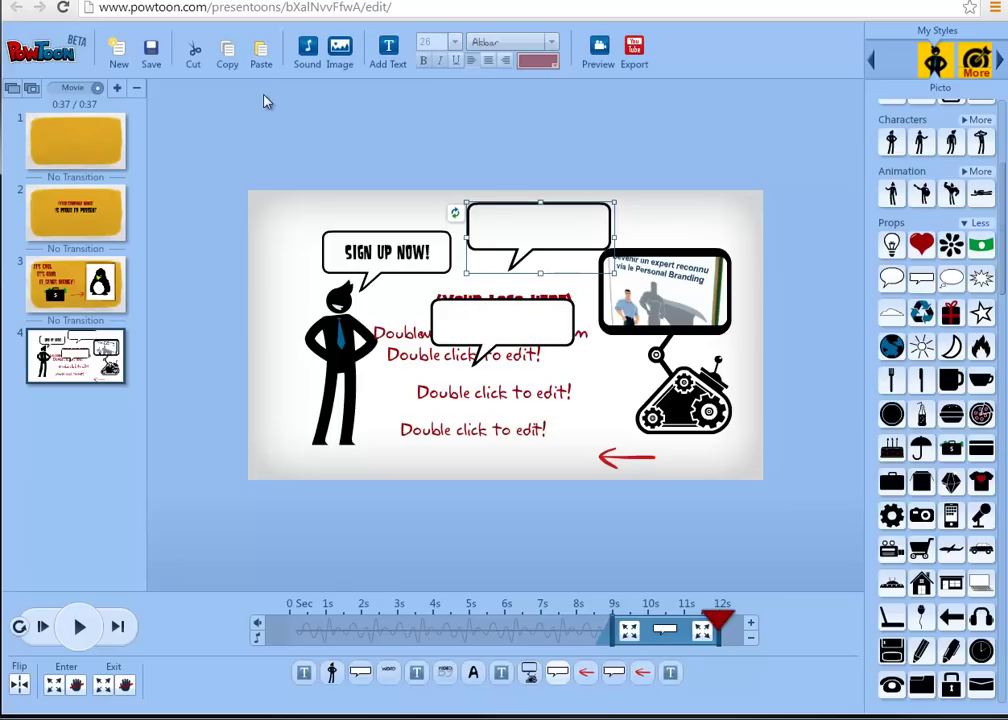
click(193, 50)
Cut the three "Double click to edit!" texts below the website address and the robot screen image holder.
click(508, 357)
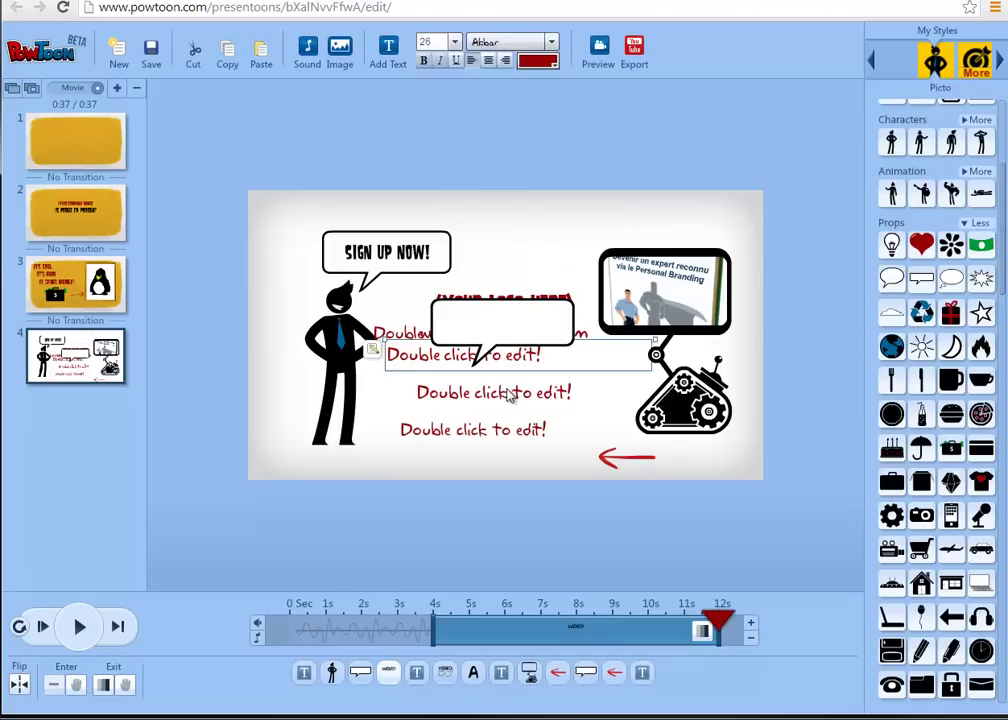
ctrl+click(510, 393)
click(194, 50)
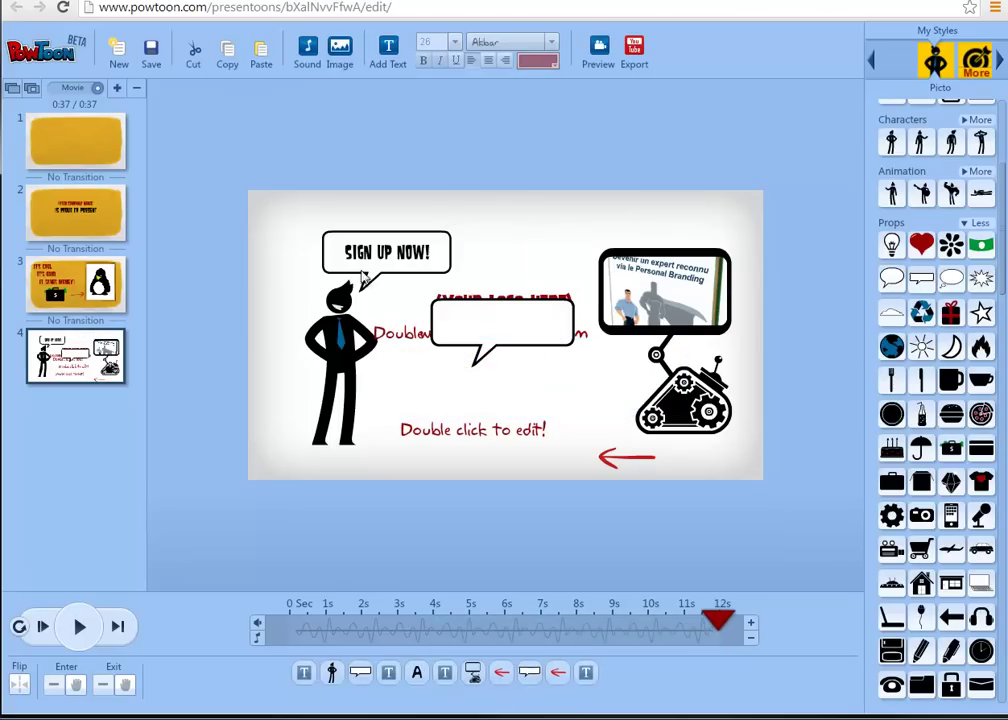
click(461, 428)
click(199, 60)
click(668, 353)
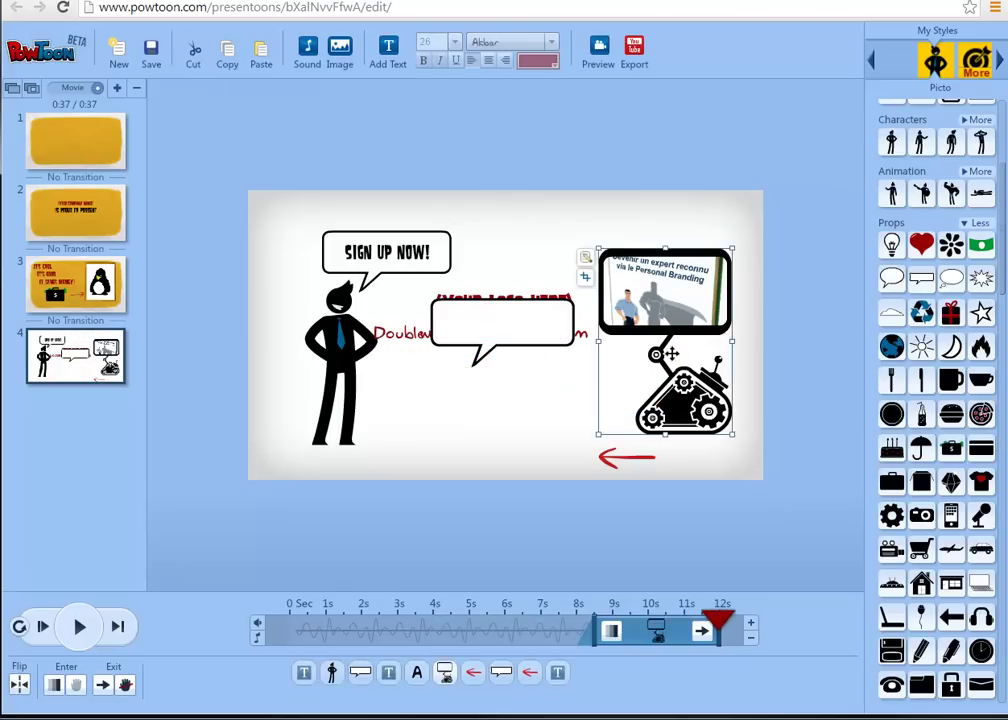
click(194, 50)
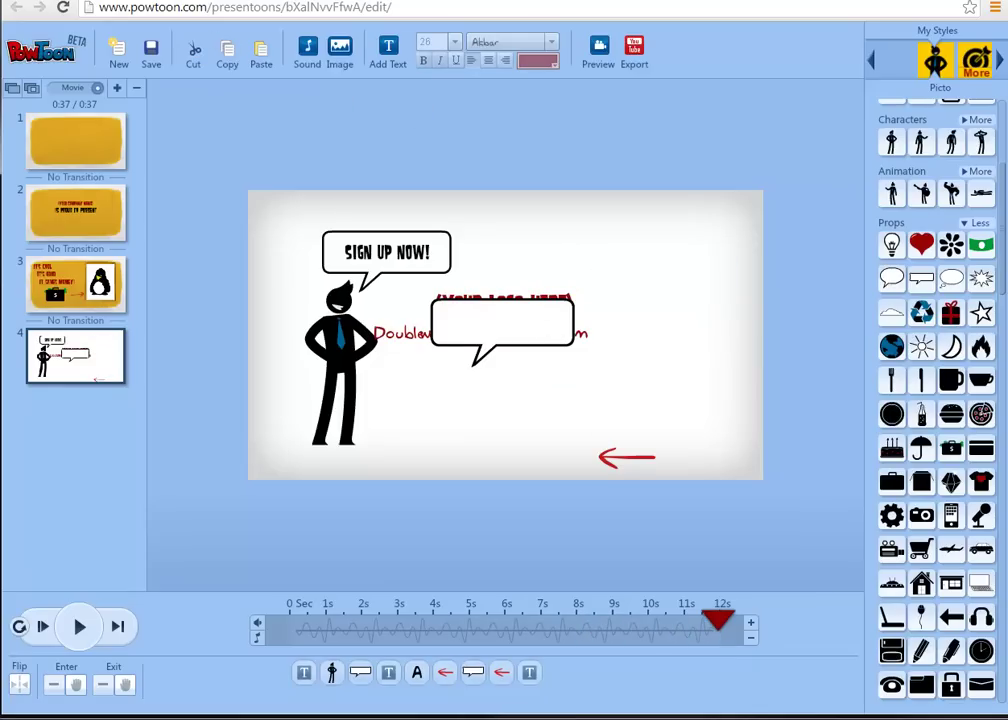
Move the empty speech bubble up and to the right, and cut it together with the "(YOUR LOGO HERE)" text.
drag(536, 322, 617, 229)
shift+click(548, 308)
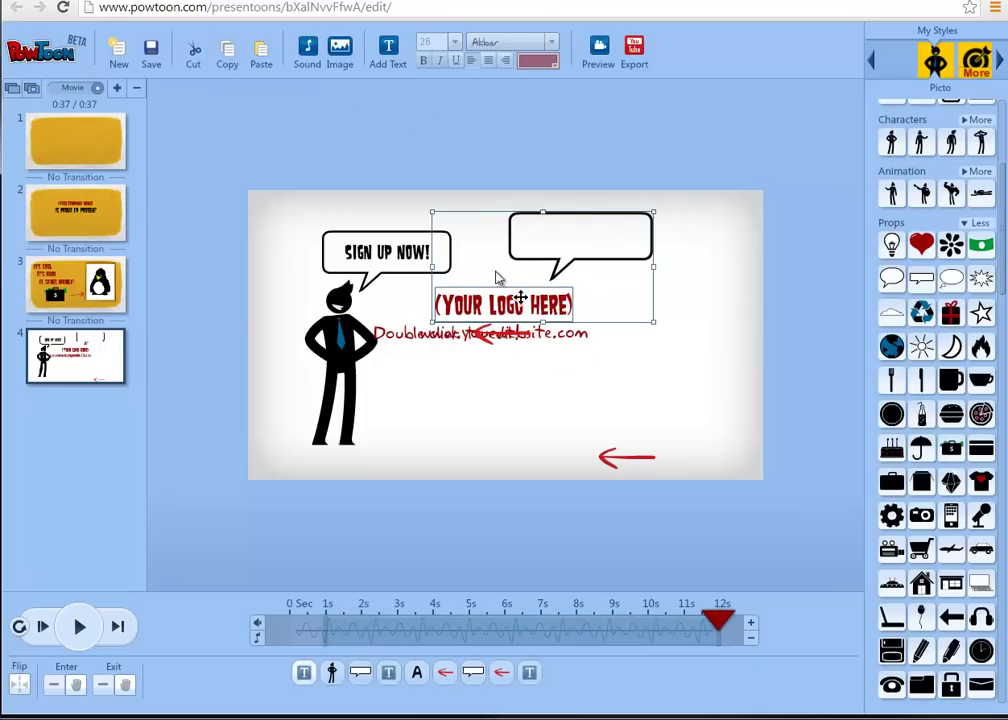
click(195, 55)
click(488, 340)
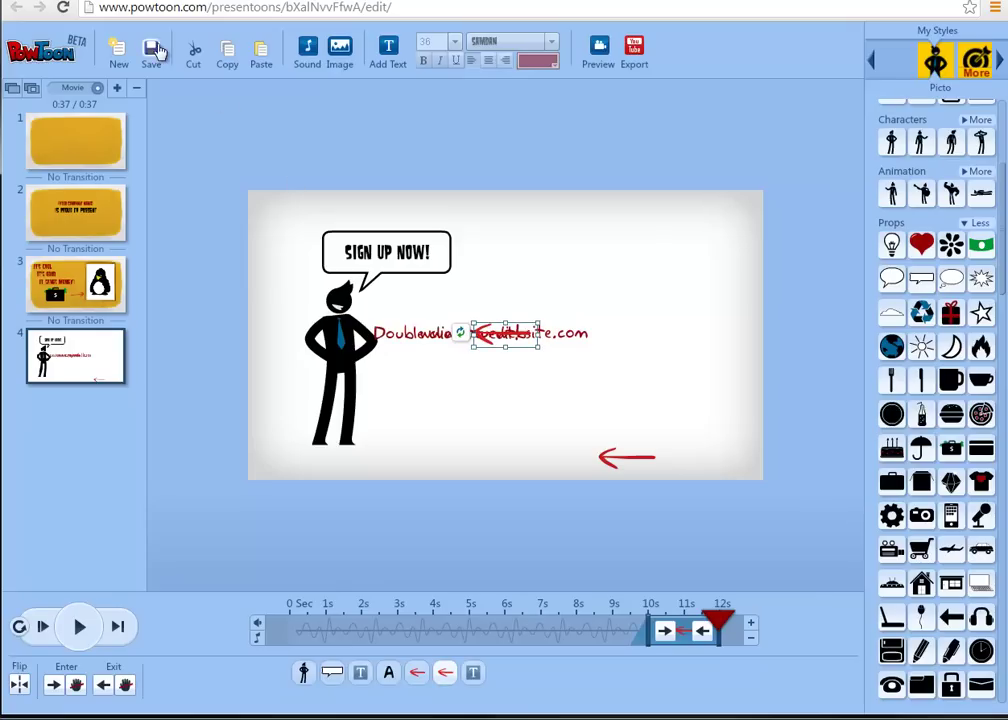
Add a Speech Bubble Long on the slide's right side, make it appear from 7 s, and flip it horizontally.
drag(932, 279, 548, 255)
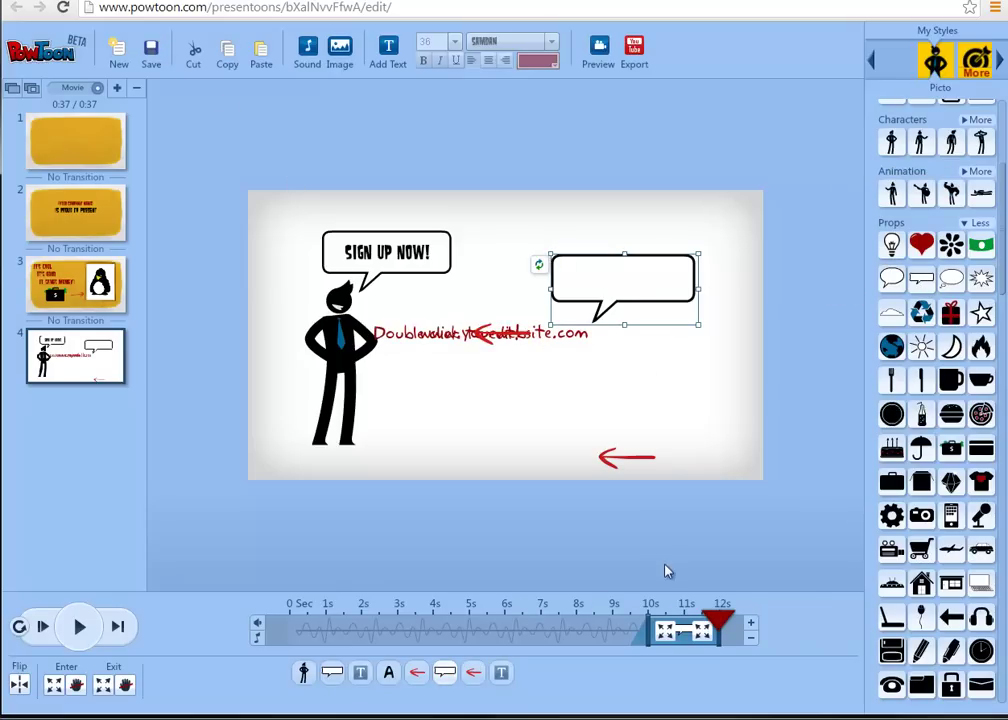
drag(645, 628, 540, 628)
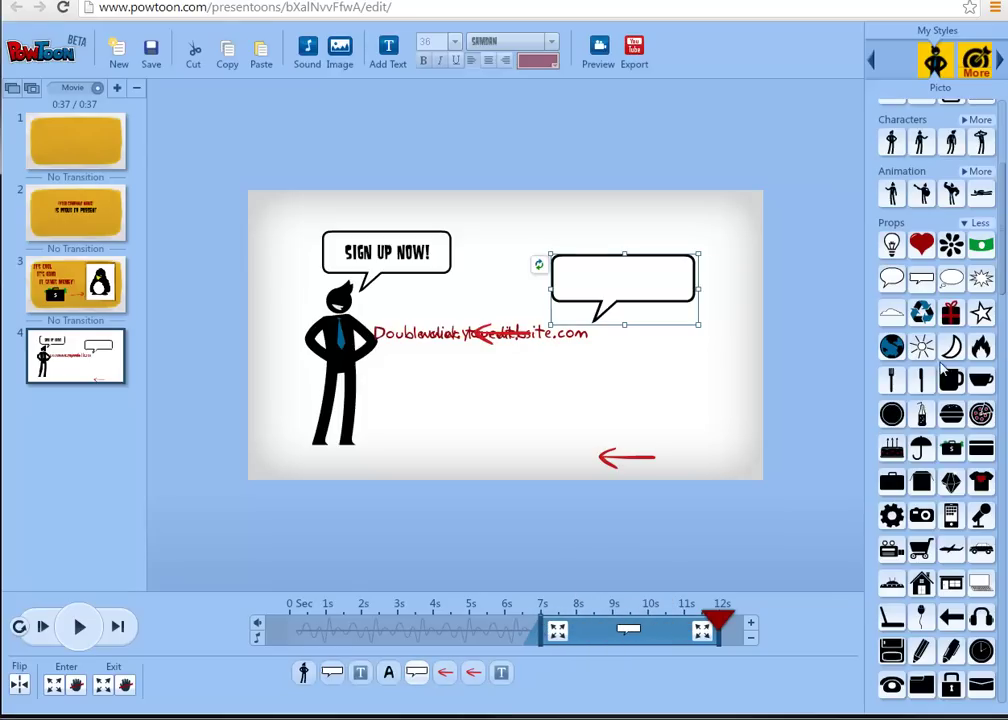
click(18, 688)
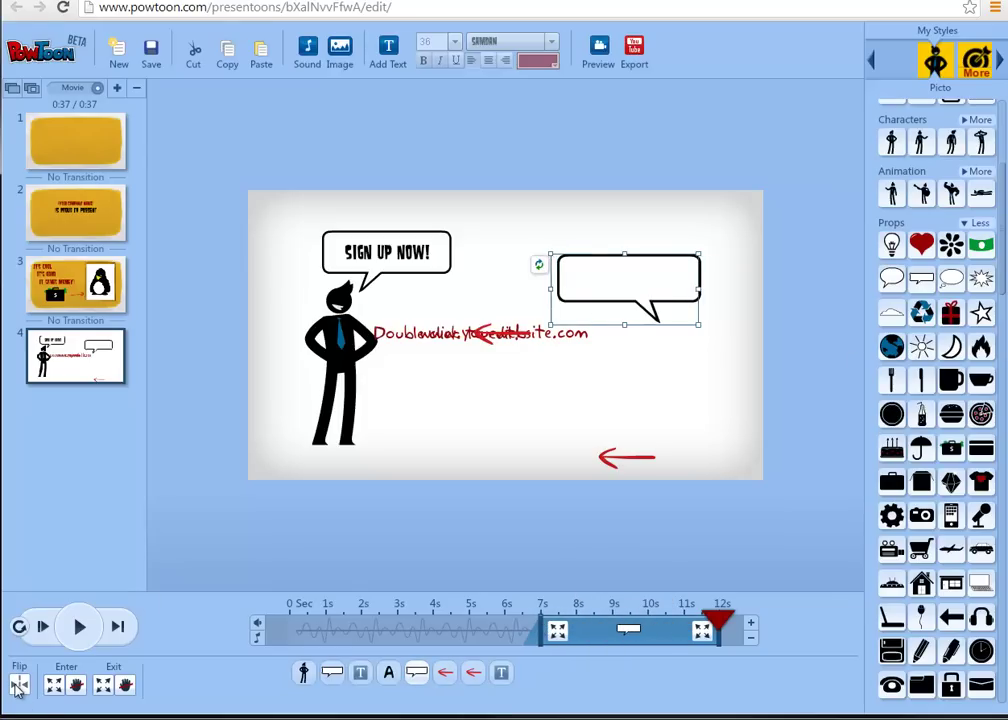
Insert the Muscle animation on slide 4, shrink it, and place it under the empty speech bubble.
mouse_move(952, 198)
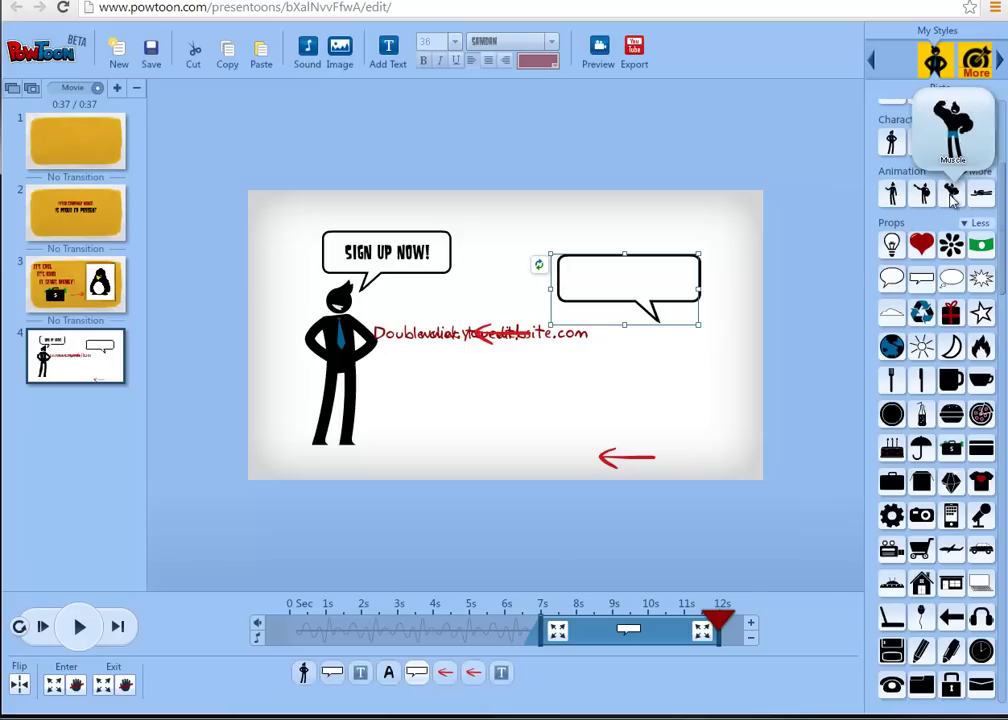
drag(952, 196, 670, 380)
click(659, 328)
click(724, 437)
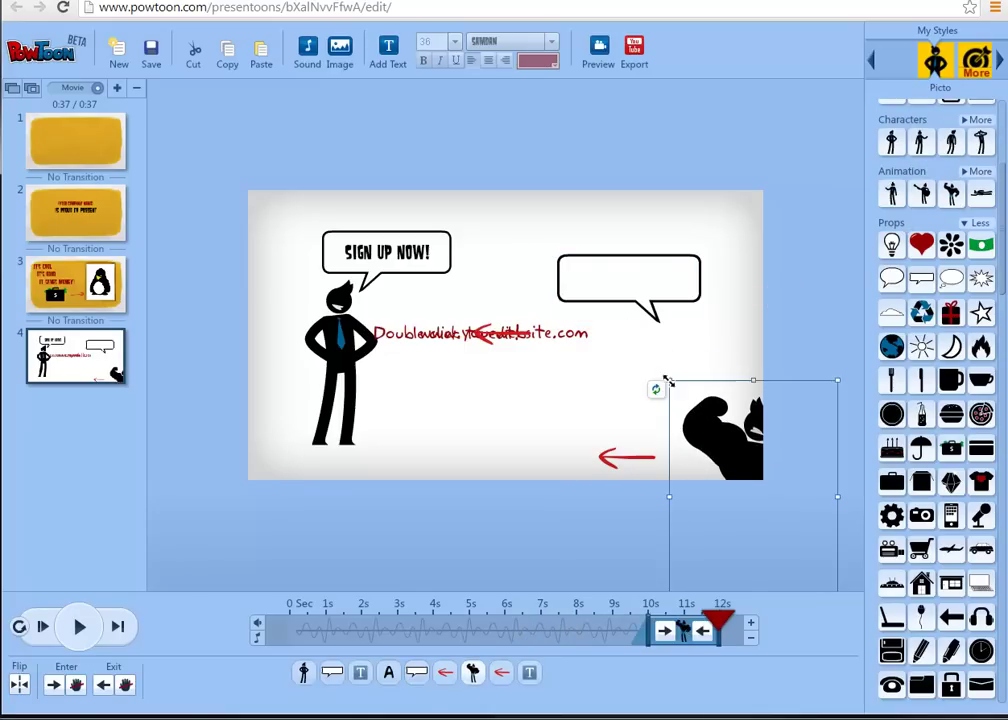
drag(667, 380, 735, 430)
click(580, 360)
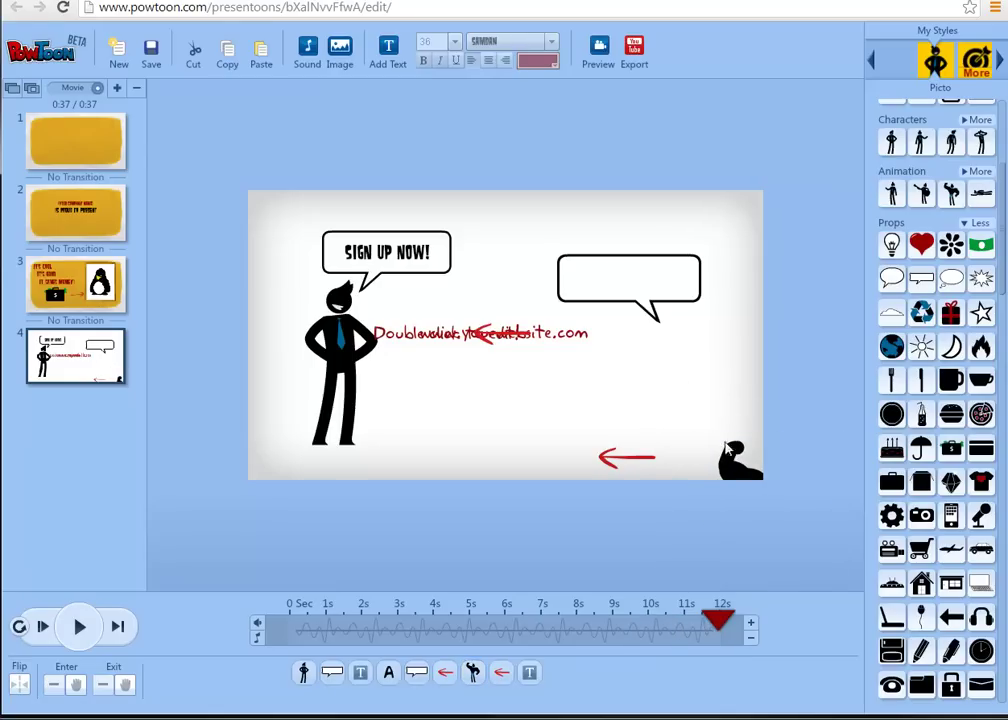
click(750, 463)
drag(747, 461, 647, 330)
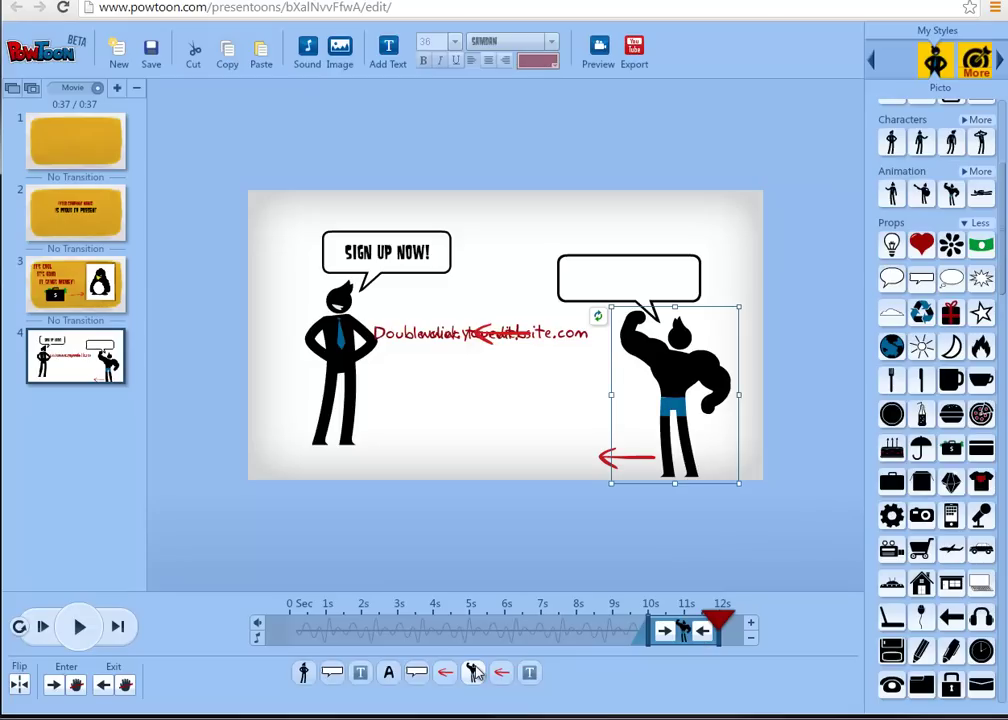
Delete the red arrow and the overlapping red texts between the two characters.
click(530, 676)
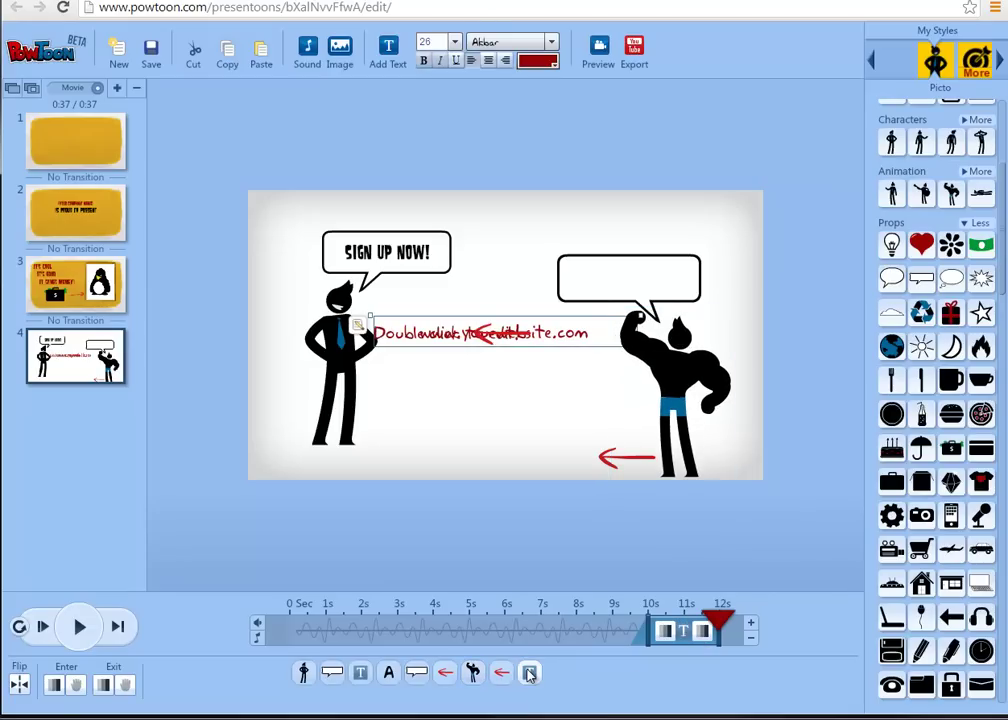
click(520, 322)
click(482, 332)
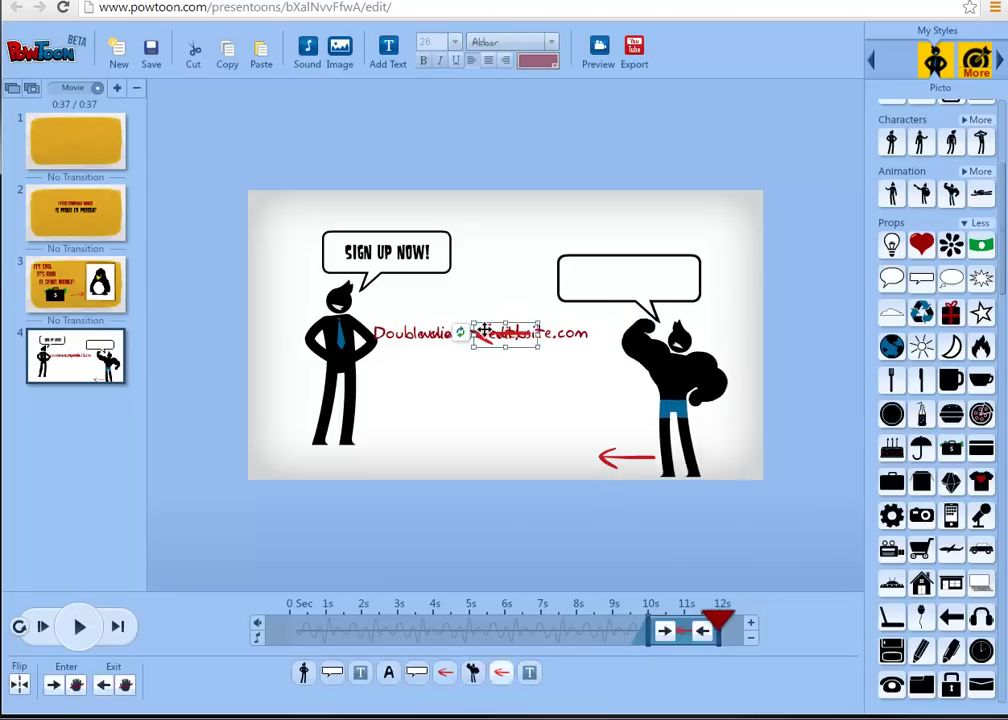
click(463, 432)
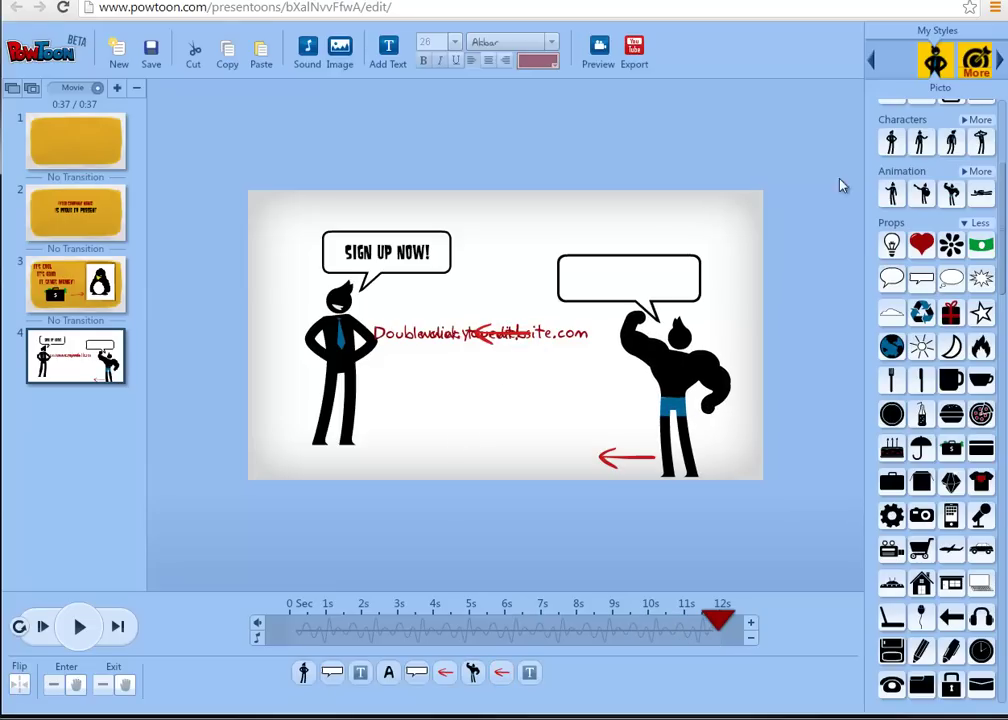
drag(1003, 218, 1001, 135)
click(902, 130)
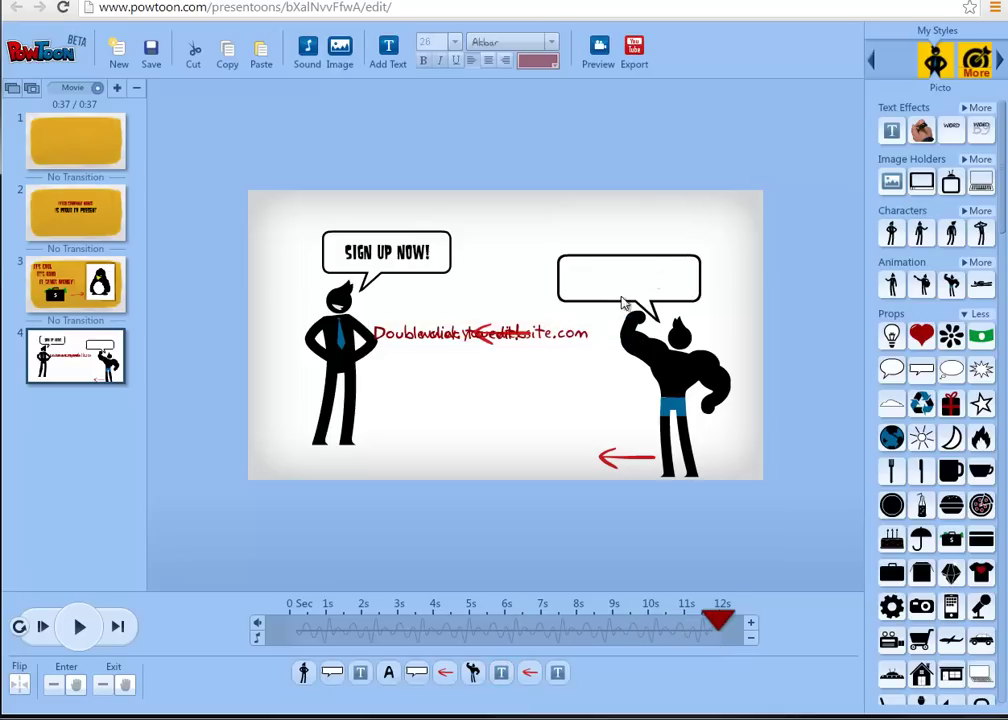
key(Delete)
Add a text effect reading "hohi" and place it inside the empty speech bubble.
drag(891, 130, 563, 228)
double_click(623, 241)
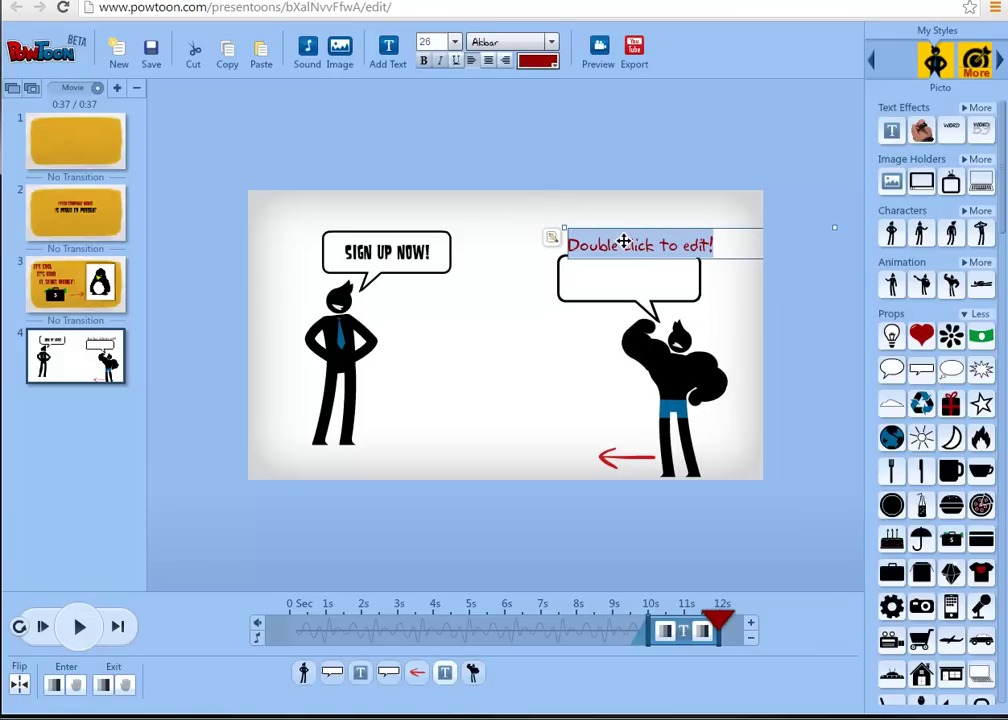
text(hohi)
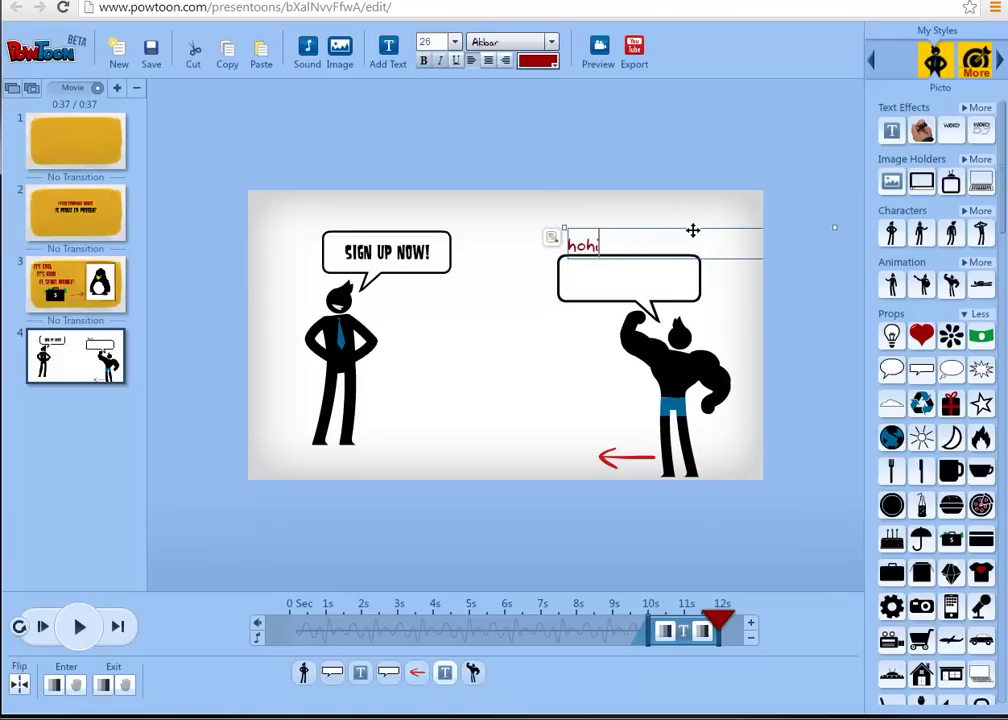
drag(697, 228, 699, 262)
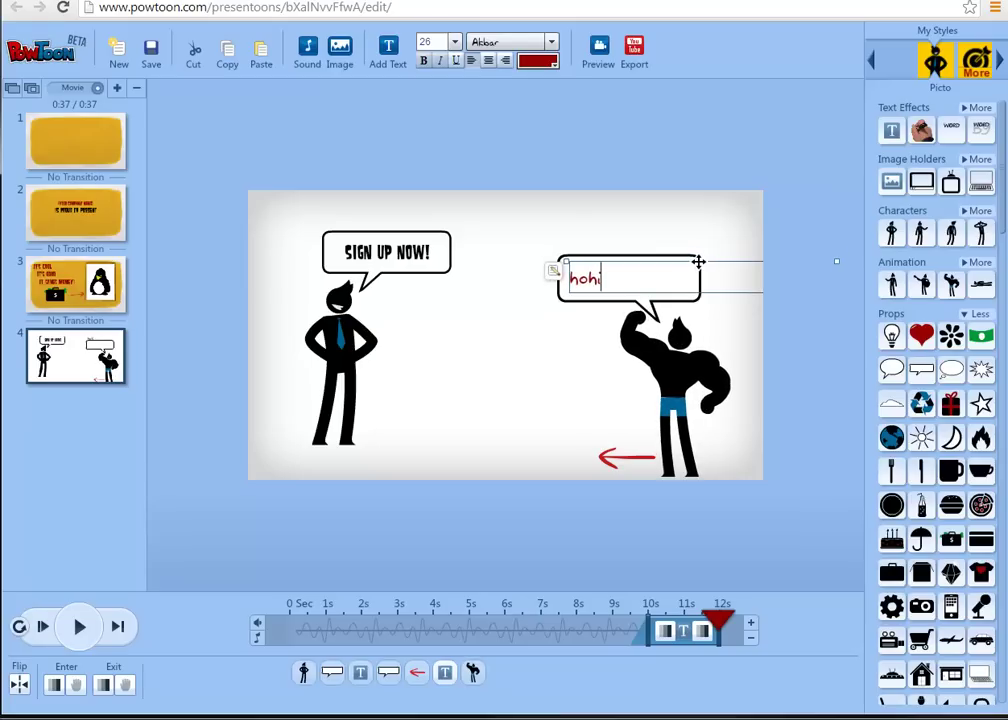
Compare the timings of the "hohi" speech bubble and the muscle character, and play the slide from about 6 s.
click(478, 676)
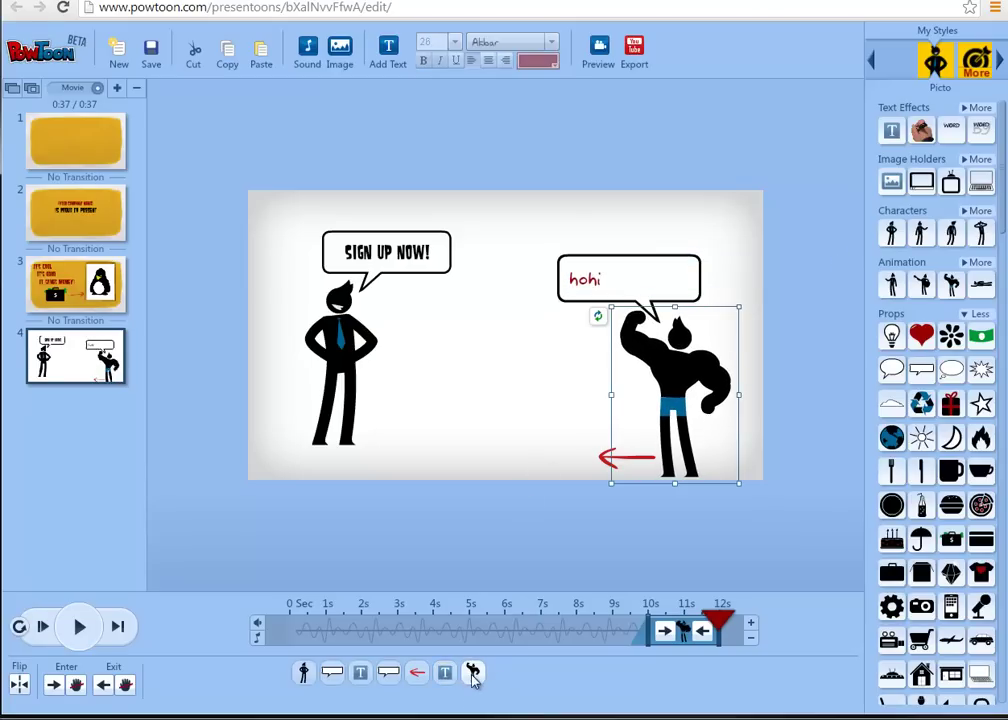
click(389, 673)
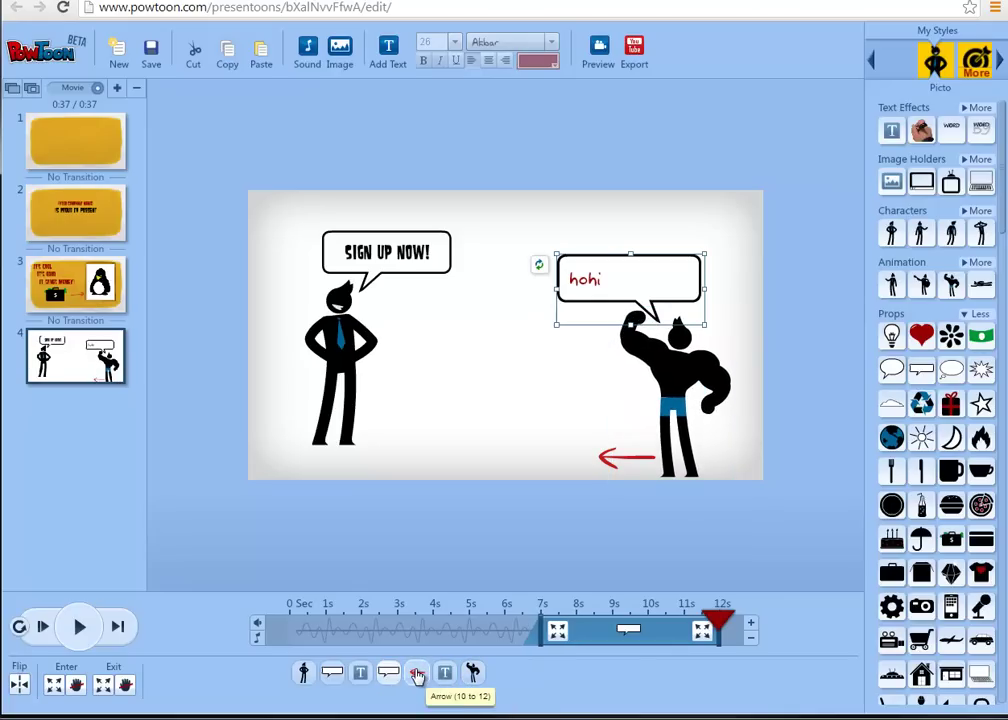
click(473, 672)
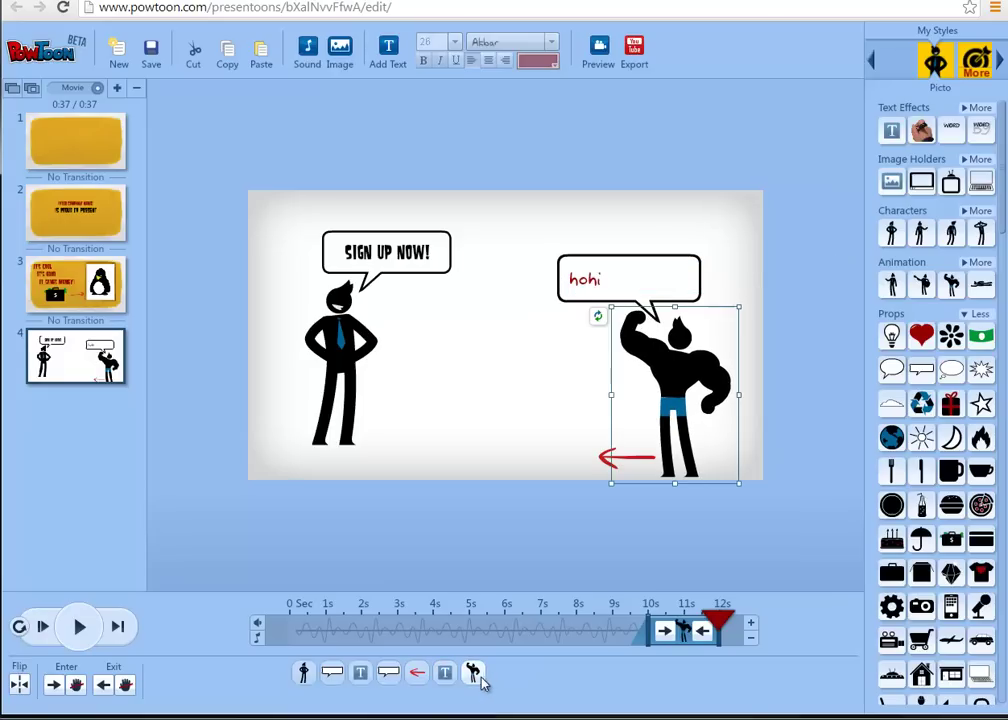
click(390, 674)
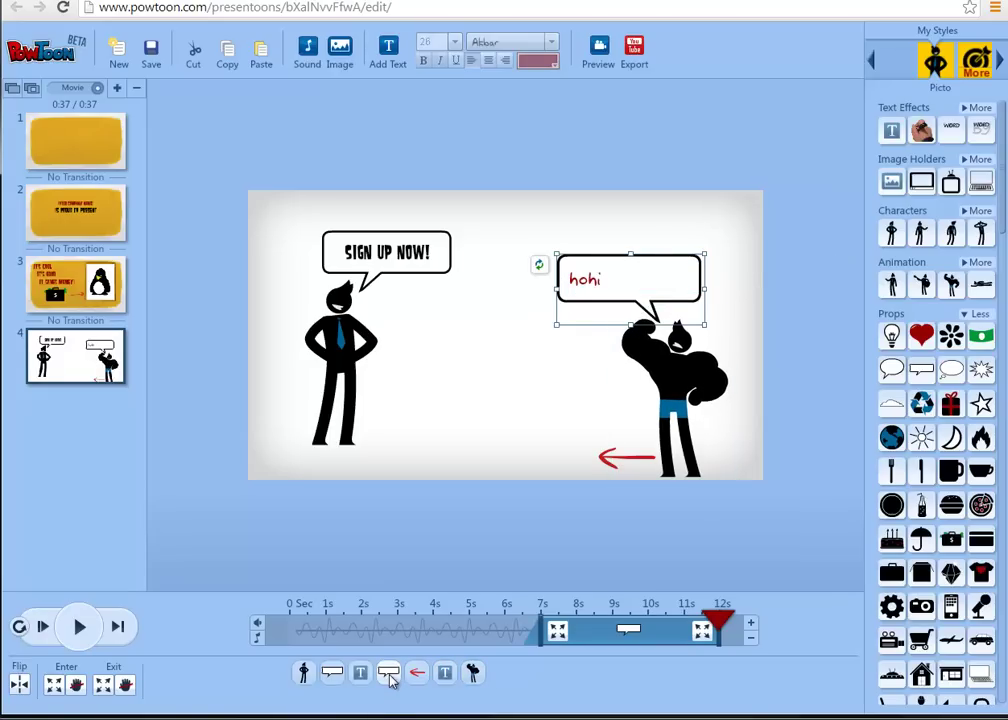
drag(718, 617, 505, 620)
click(85, 624)
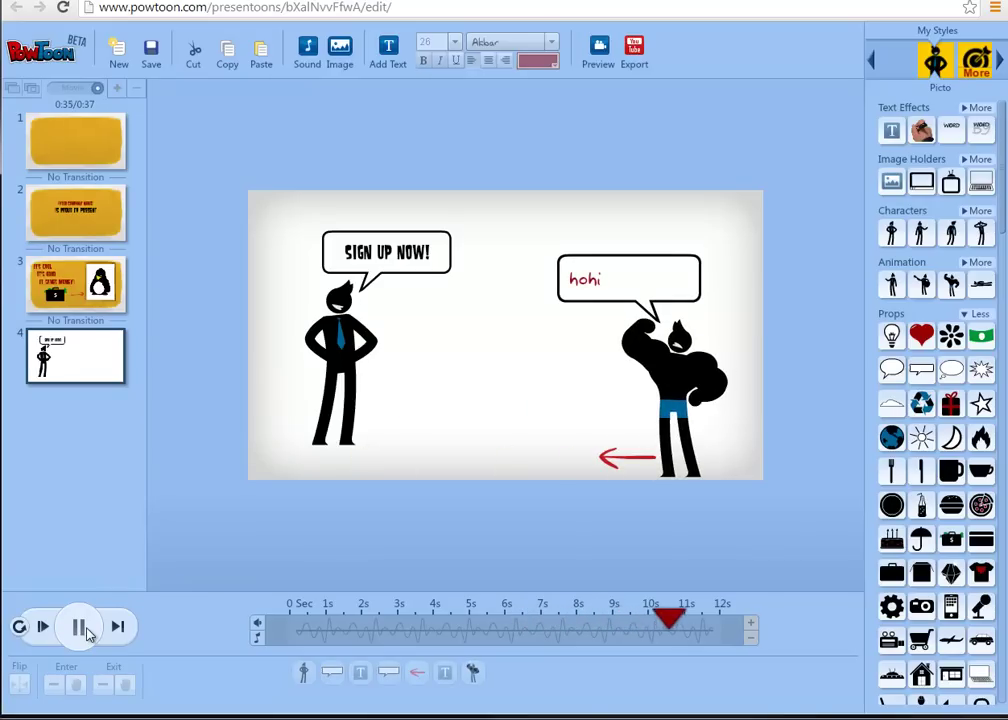
click(80, 627)
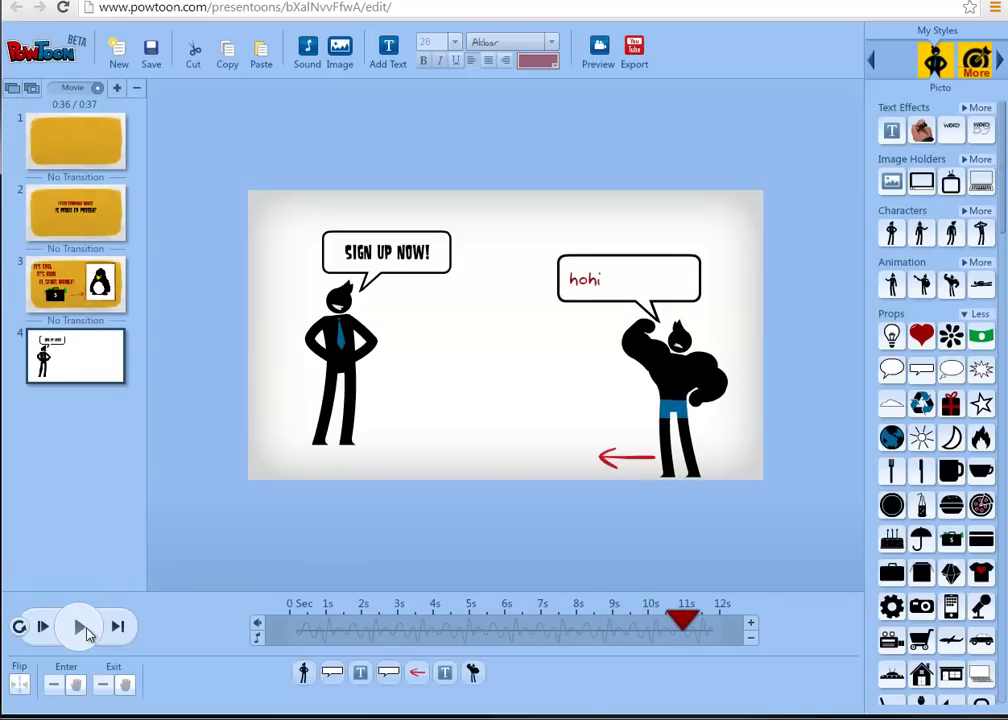
Make the "hohi" text appear earlier to match its speech bubble, and make the muscle character appear from 7 s.
click(392, 676)
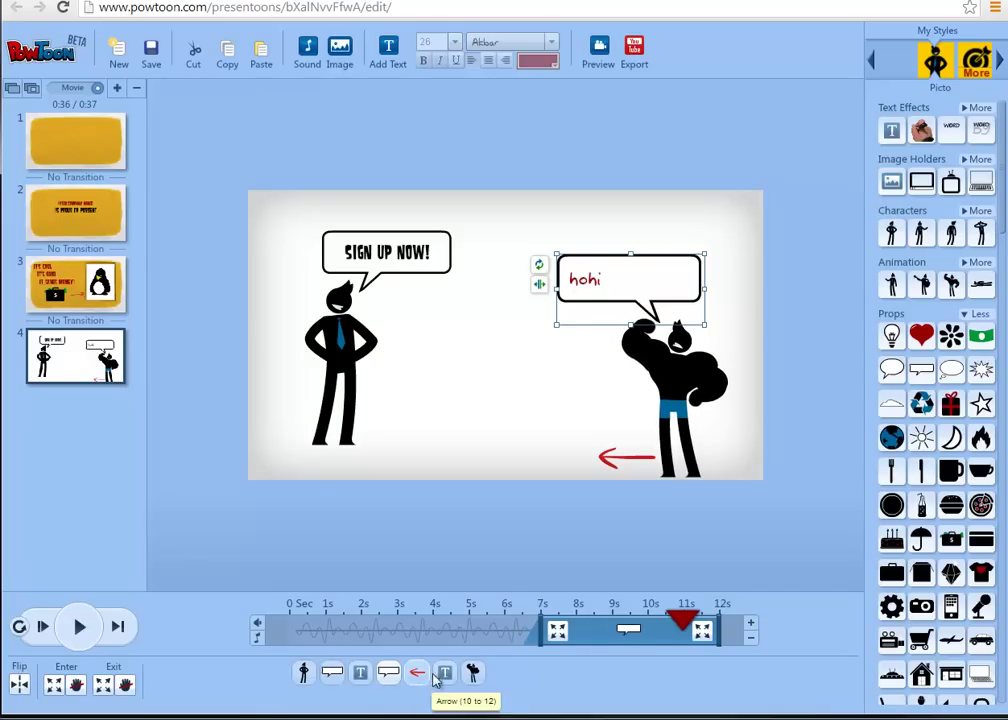
click(447, 678)
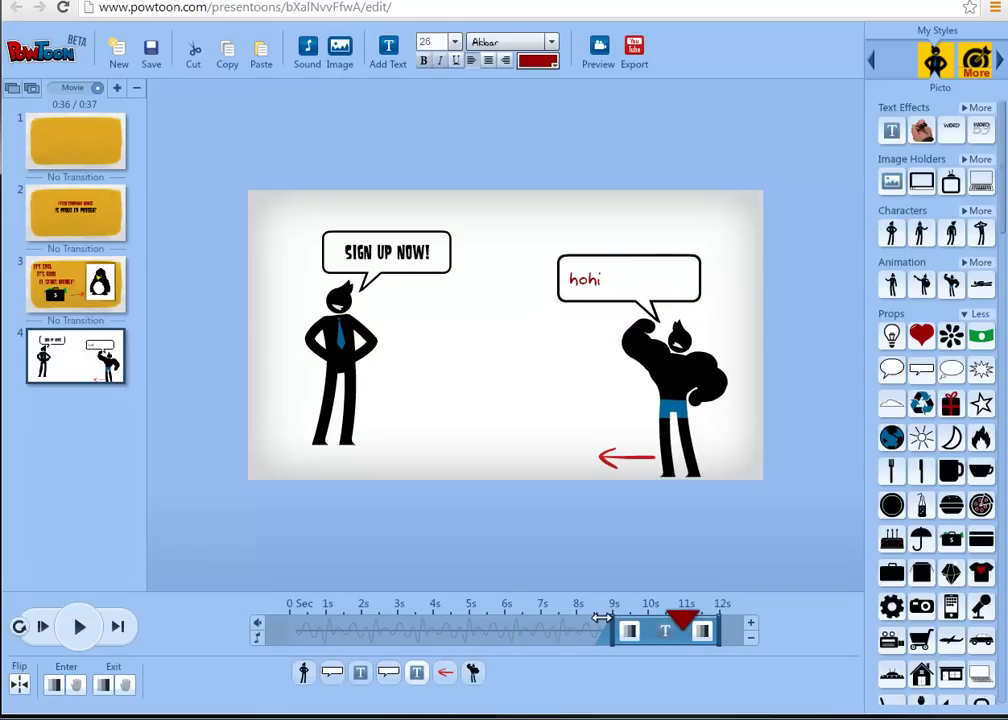
click(415, 676)
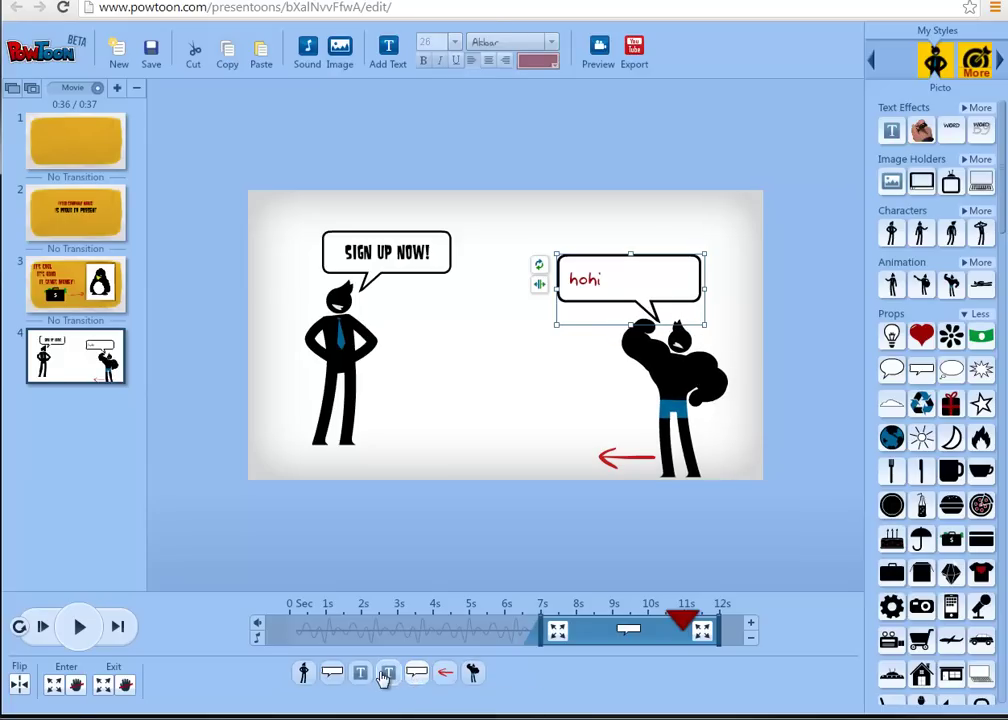
click(388, 671)
click(472, 671)
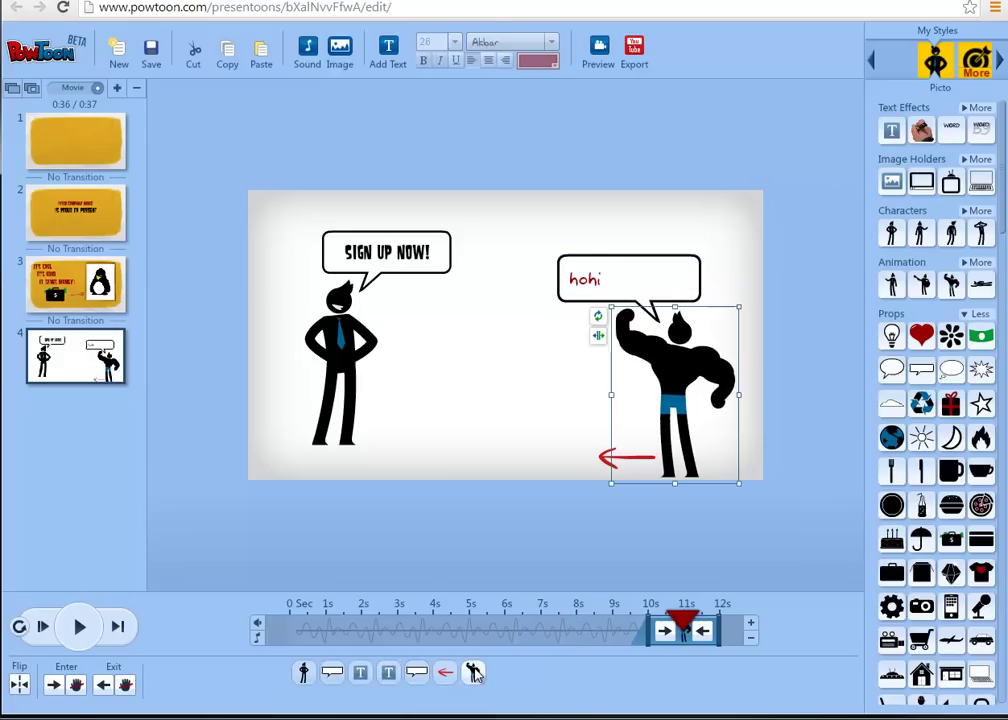
drag(645, 624, 540, 625)
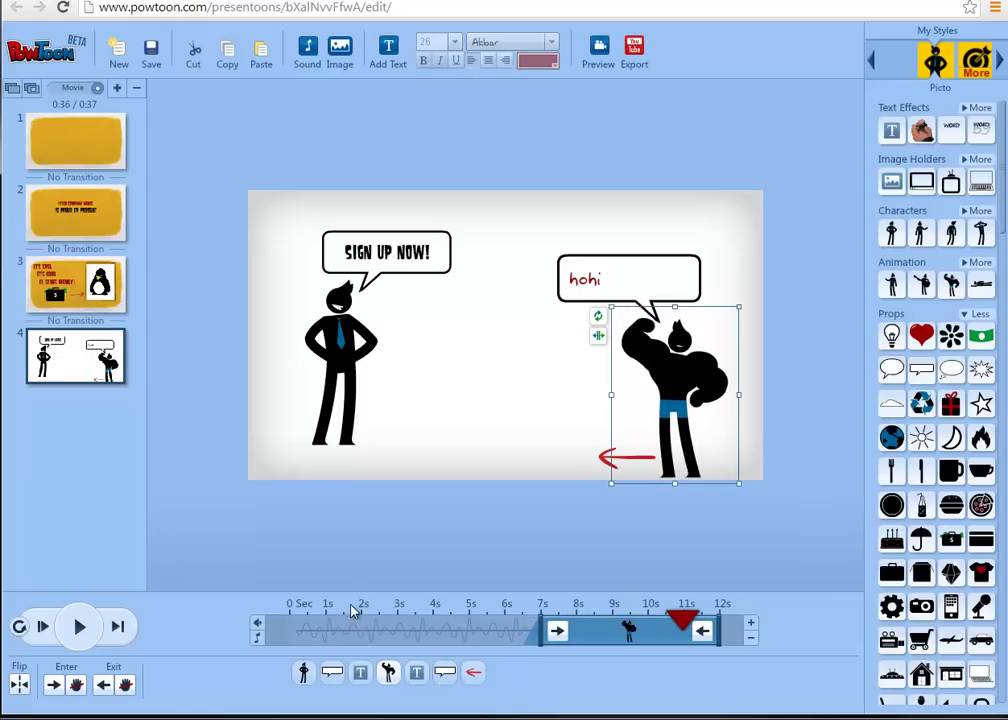
Play the slide, make the muscle character appear from about 6.5 s, and replay from about 5.5 s.
click(79, 626)
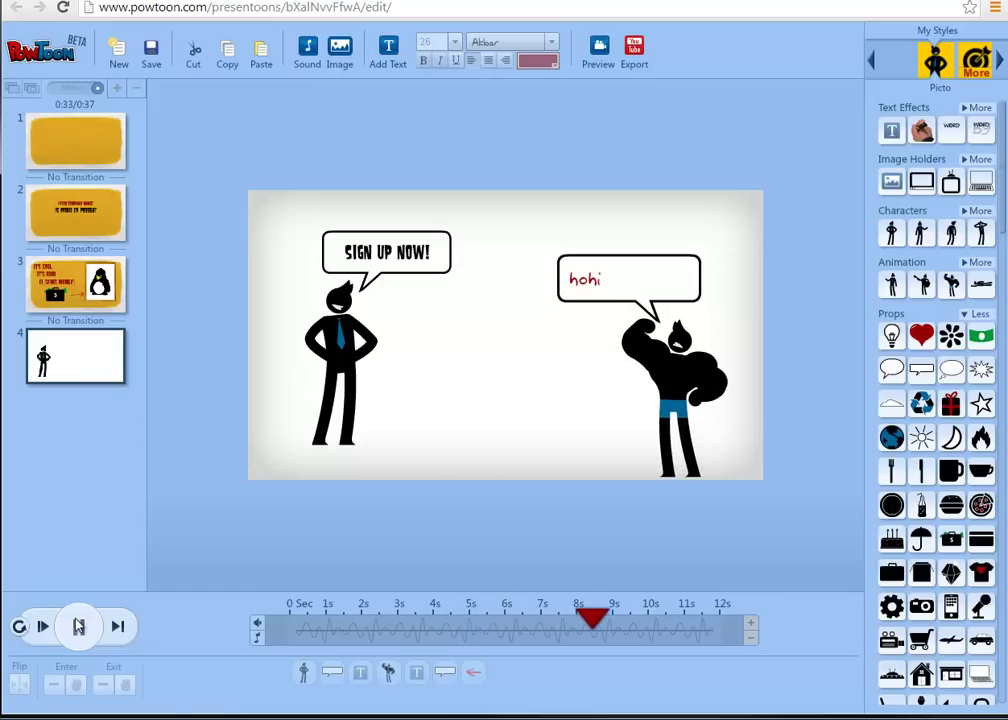
click(79, 626)
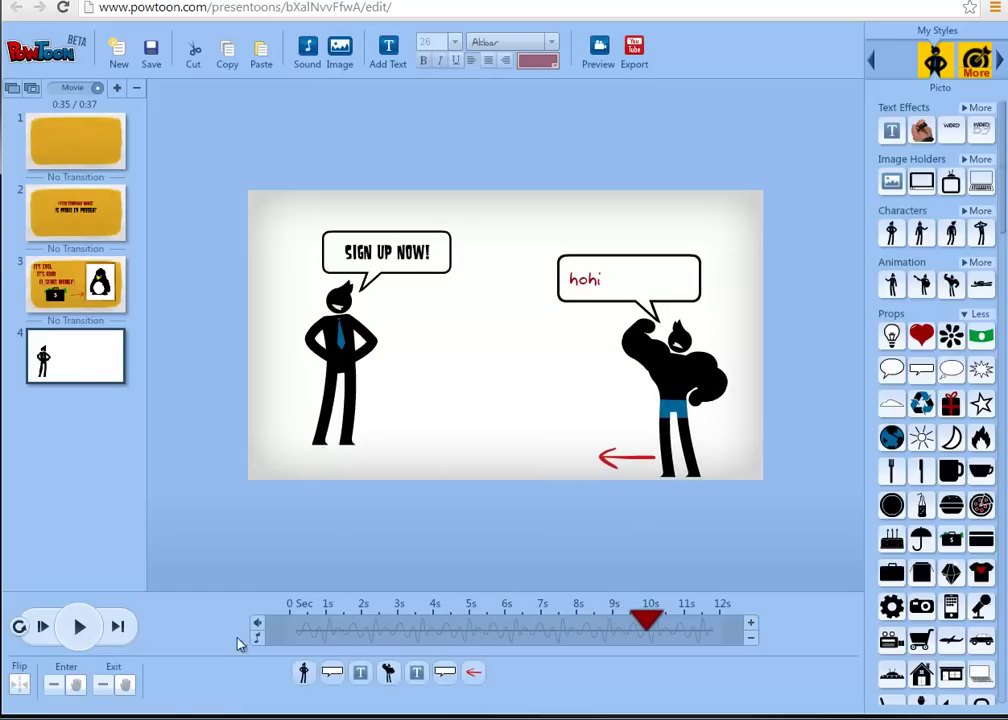
click(388, 672)
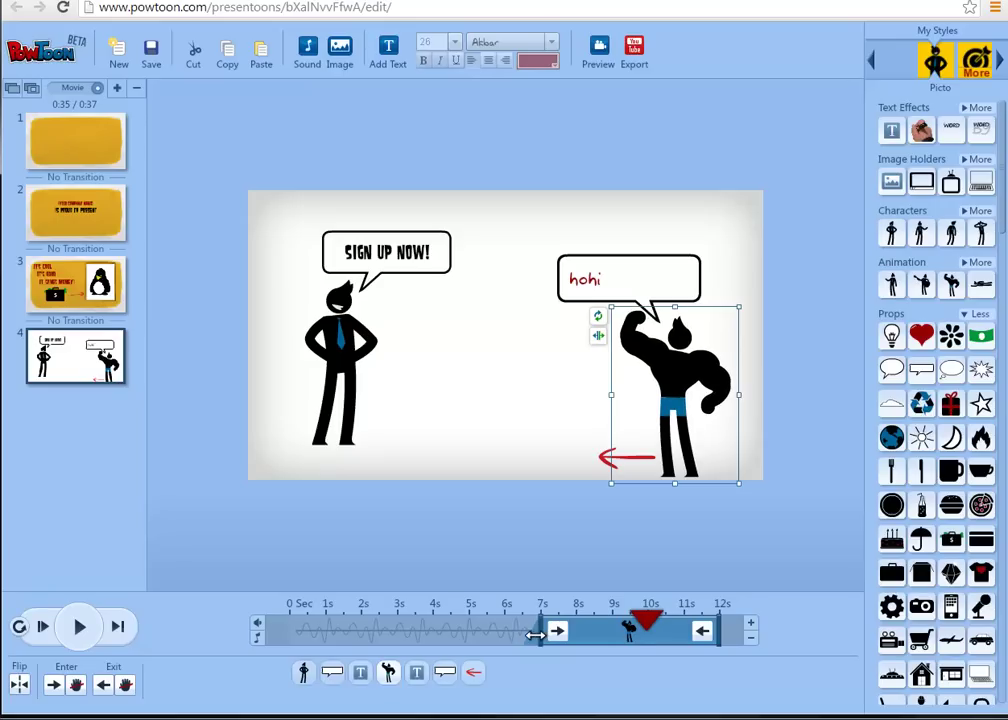
drag(538, 634, 522, 632)
drag(648, 620, 484, 619)
click(77, 632)
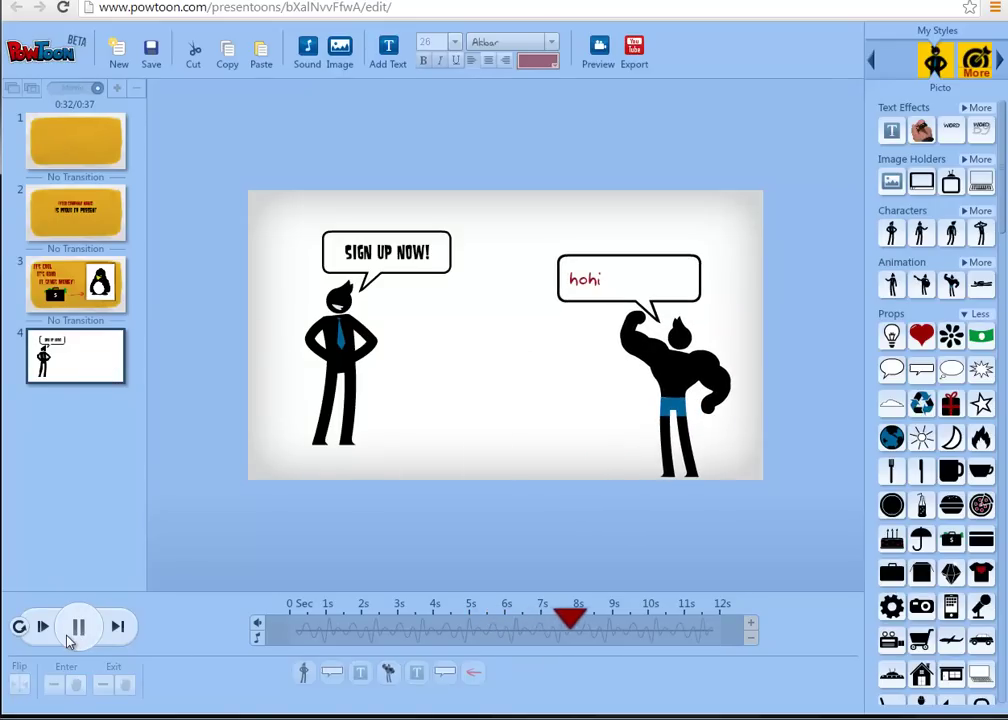
click(78, 627)
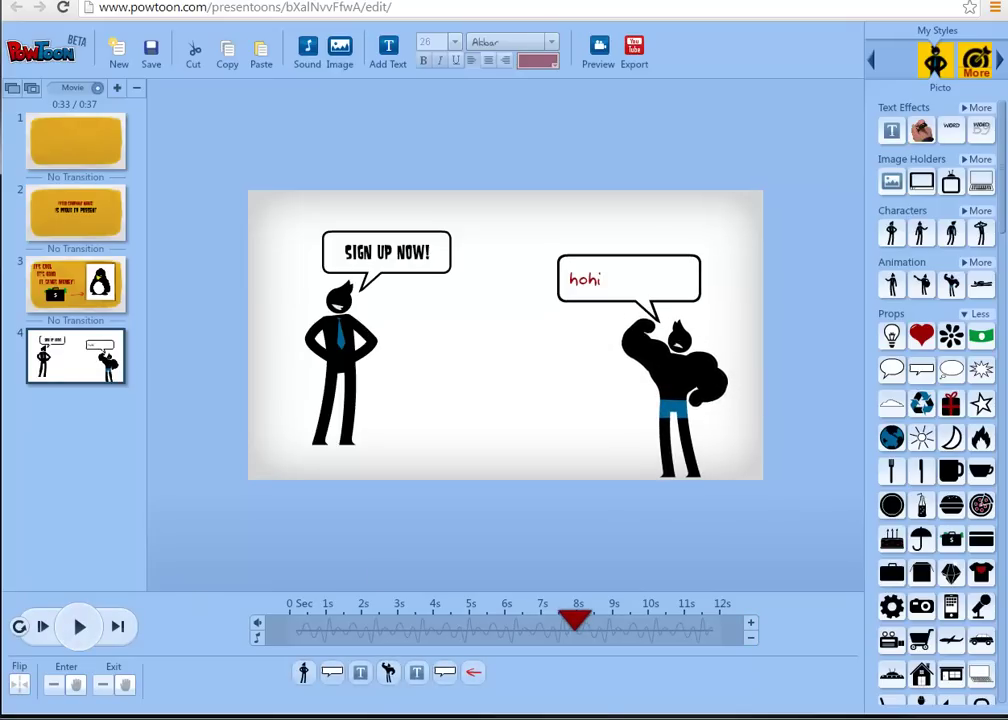
Insert a light bulb prop between the two characters, and open and cancel its object swap.
scroll(992, 230, down, 3)
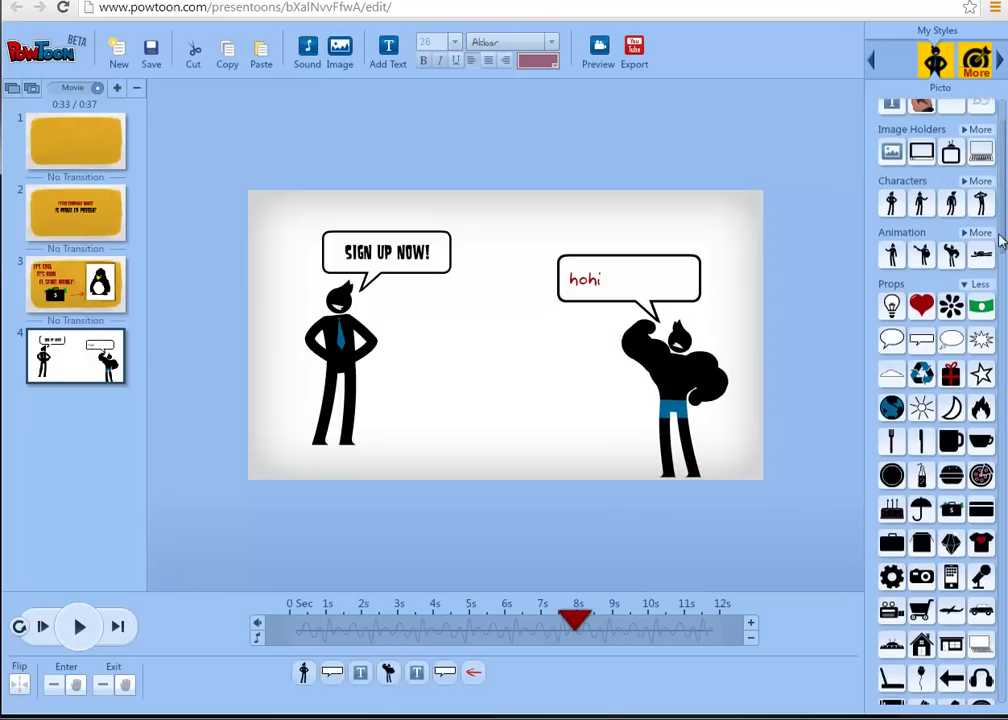
drag(892, 222, 512, 350)
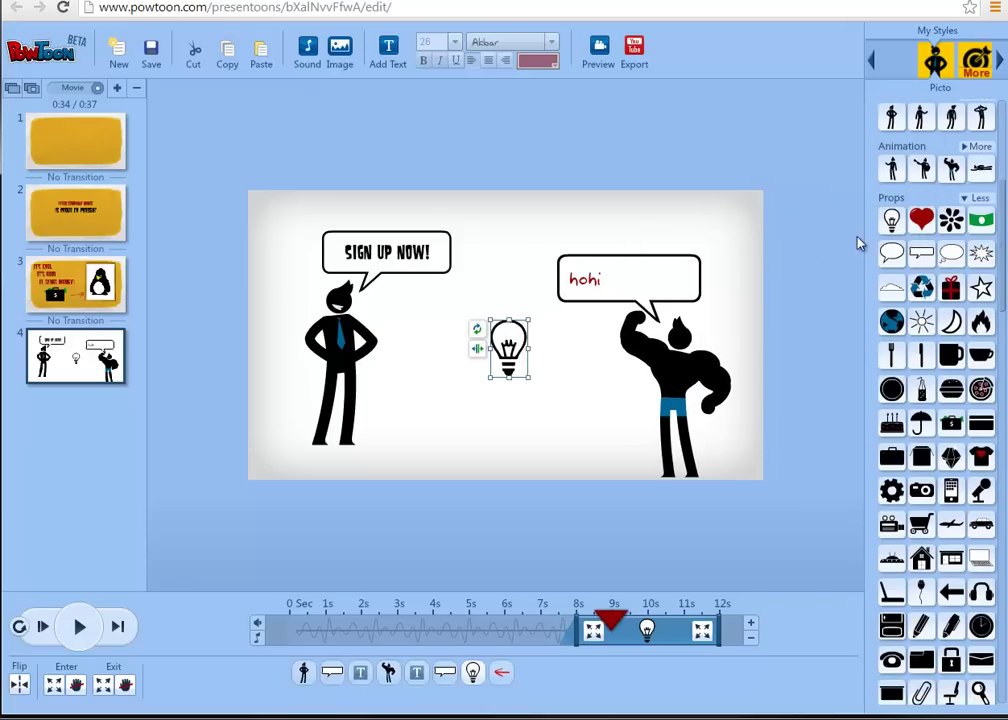
click(477, 330)
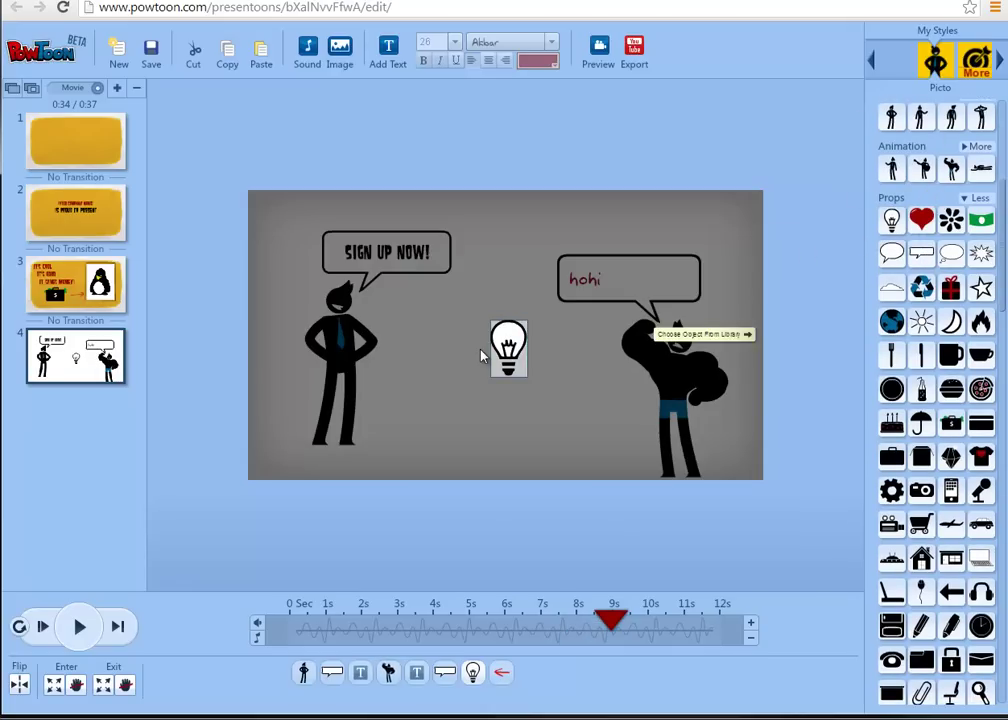
click(757, 373)
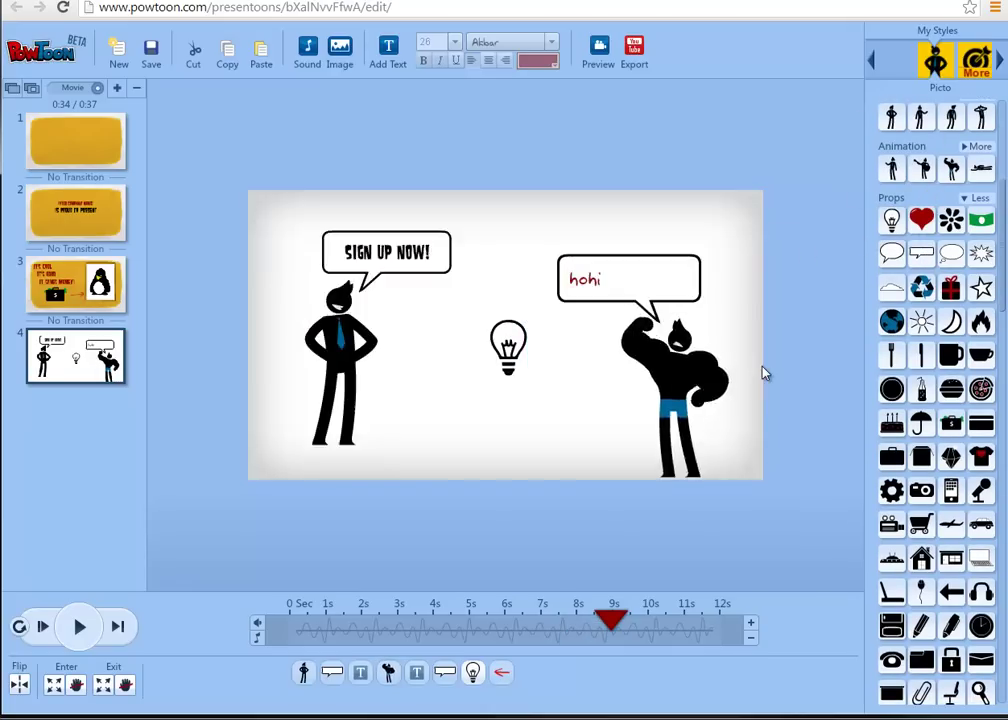
Add a red arrow marker beside the businessman's legs, flip it horizontally, and move it slightly up together with the muscle character.
drag(1000, 263, 998, 538)
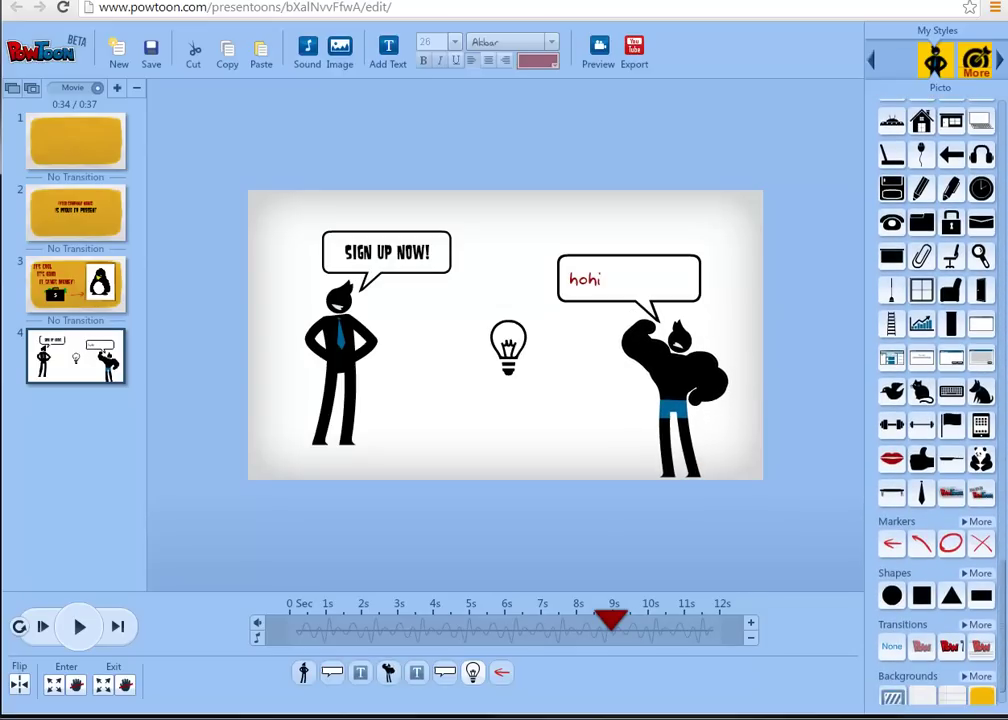
click(975, 521)
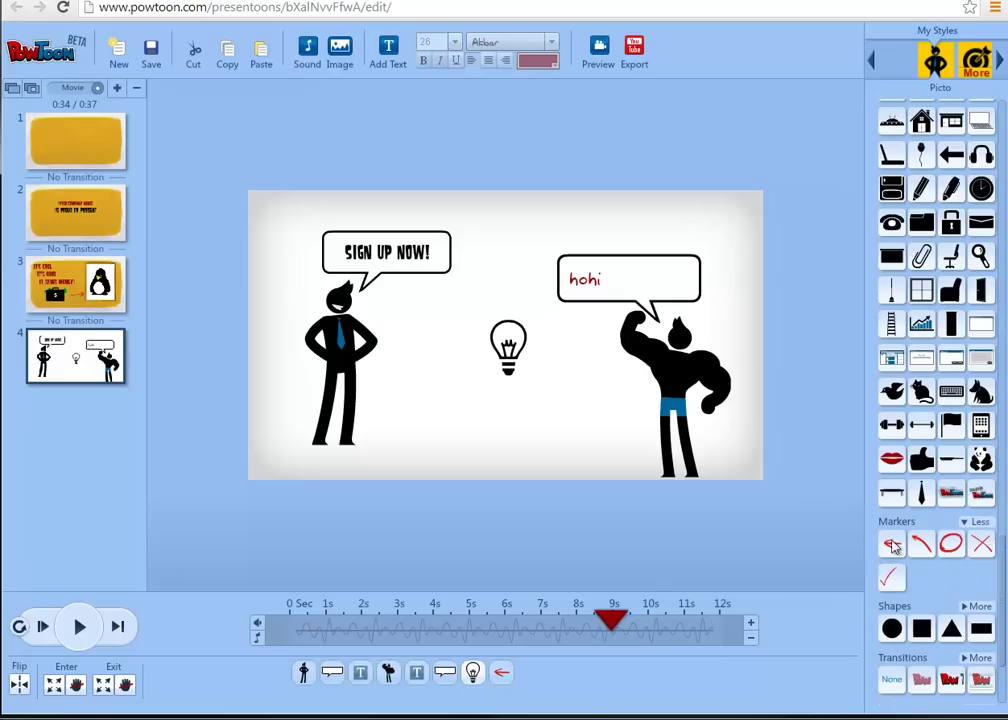
mouse_move(897, 558)
mouse_down()
mouse_move(538, 466)
mouse_move(411, 401)
mouse_up()
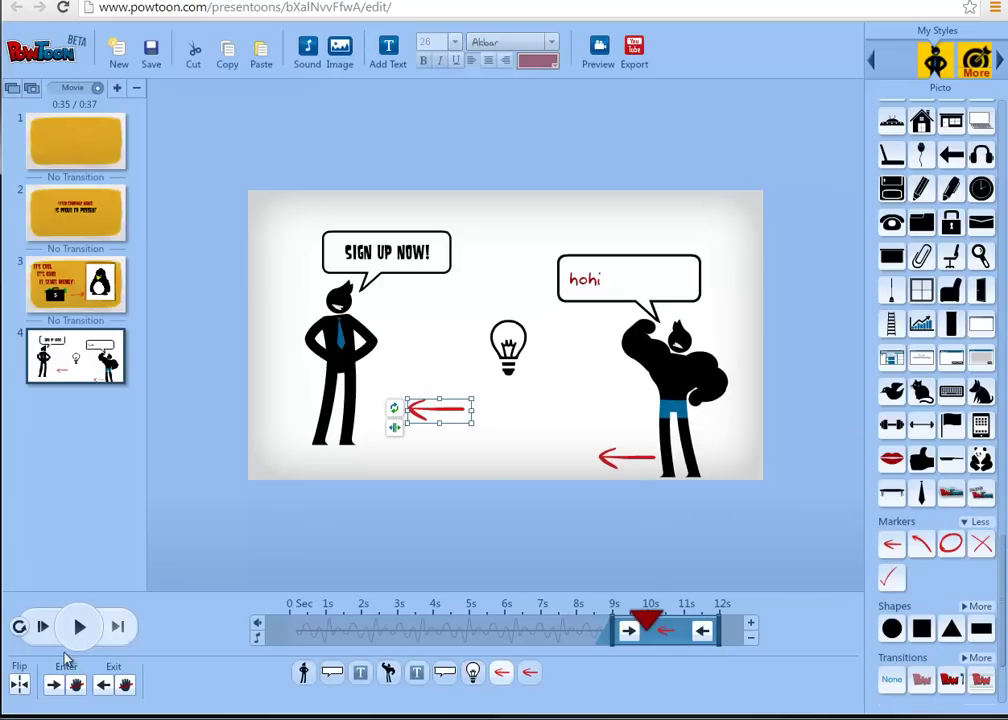
mouse_move(635, 459)
mouse_down()
mouse_move(580, 454)
mouse_move(600, 439)
mouse_move(621, 441)
mouse_up()
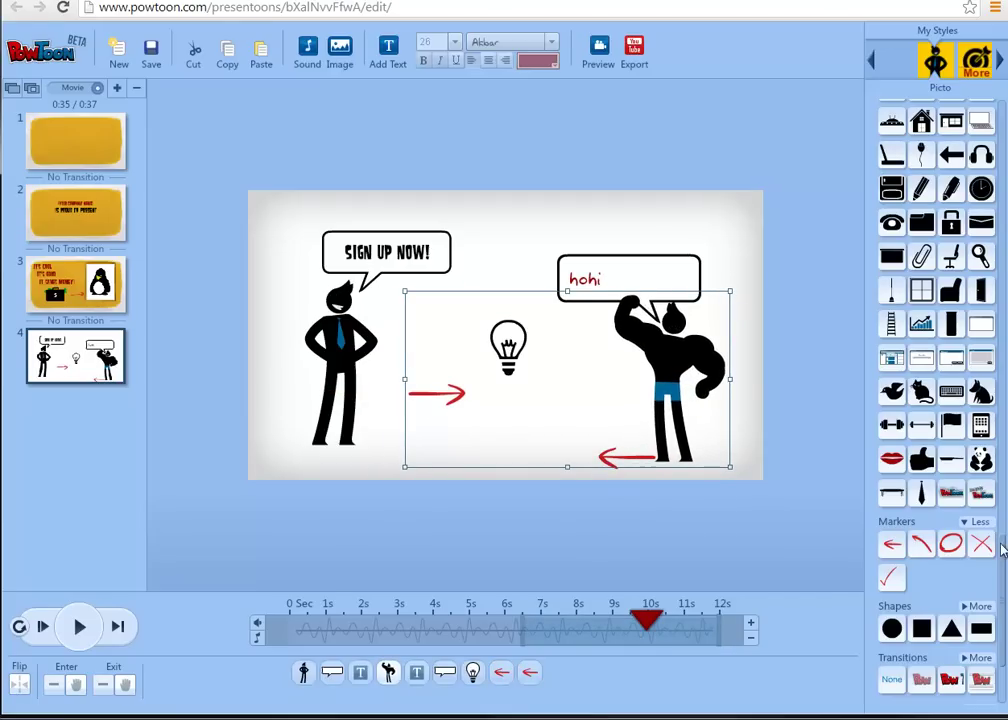
Expand the full set of slide transitions in the Picto library and look them over.
scroll(1004, 580, down, 2)
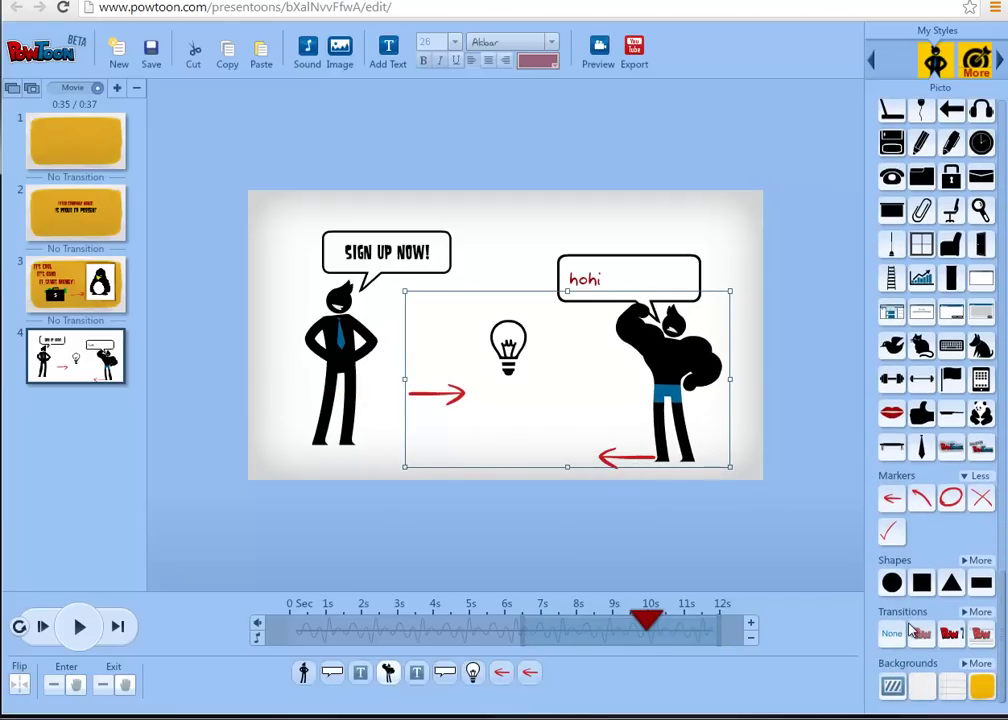
click(980, 612)
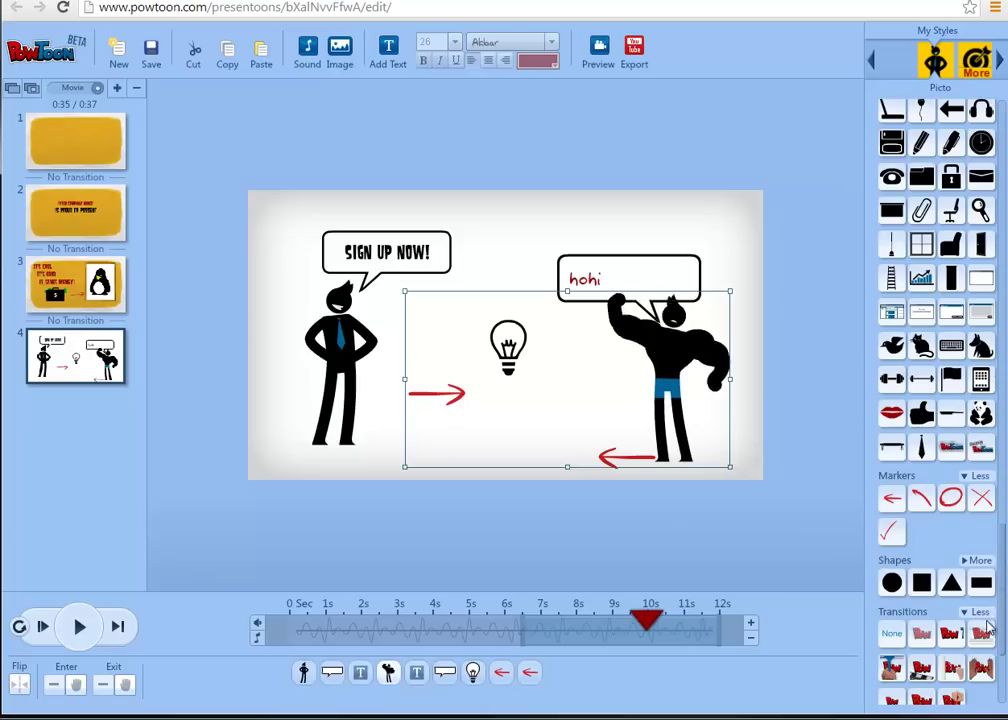
scroll(990, 627, down, 3)
mouse_move(891, 600)
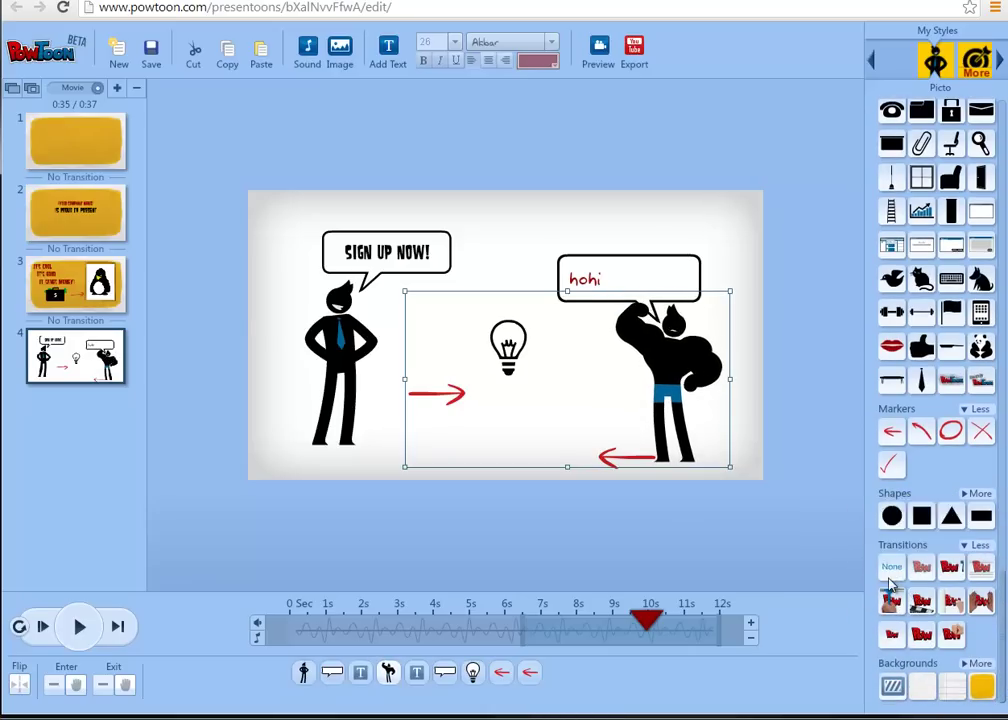
mouse_move(951, 570)
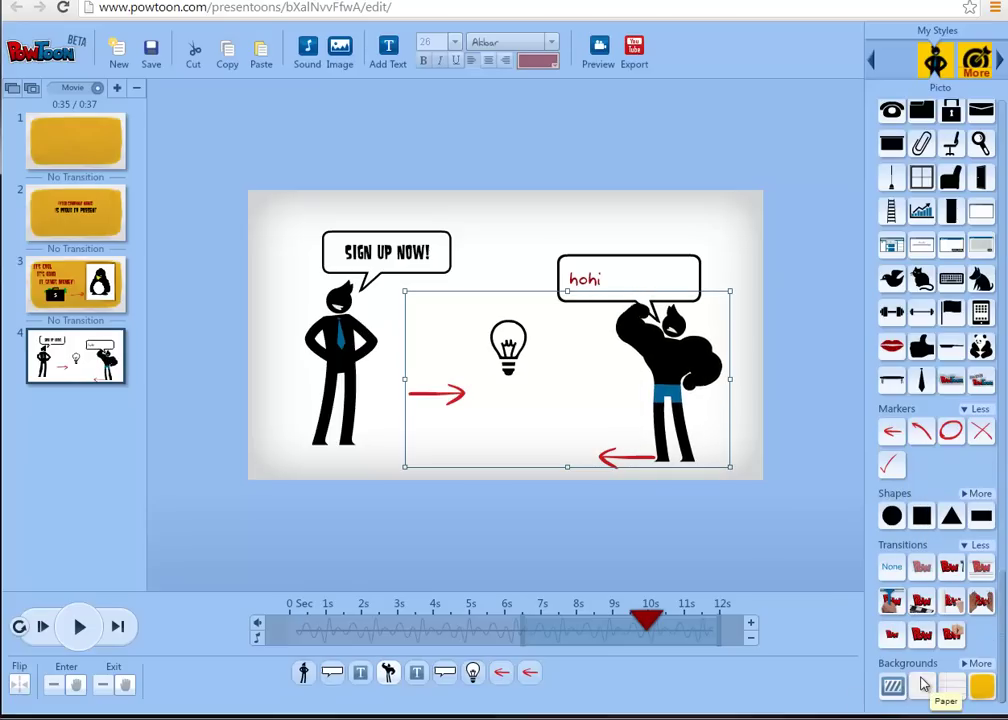
Try the yellow paint background on slide 4, show all backgrounds, and apply the blue one instead.
click(982, 688)
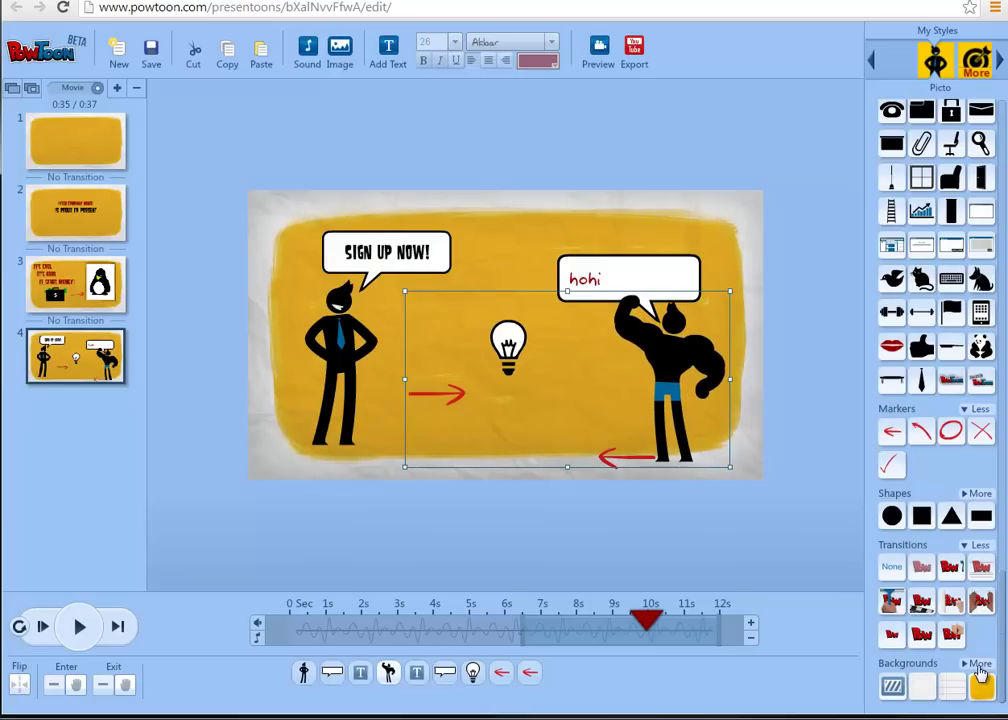
click(979, 664)
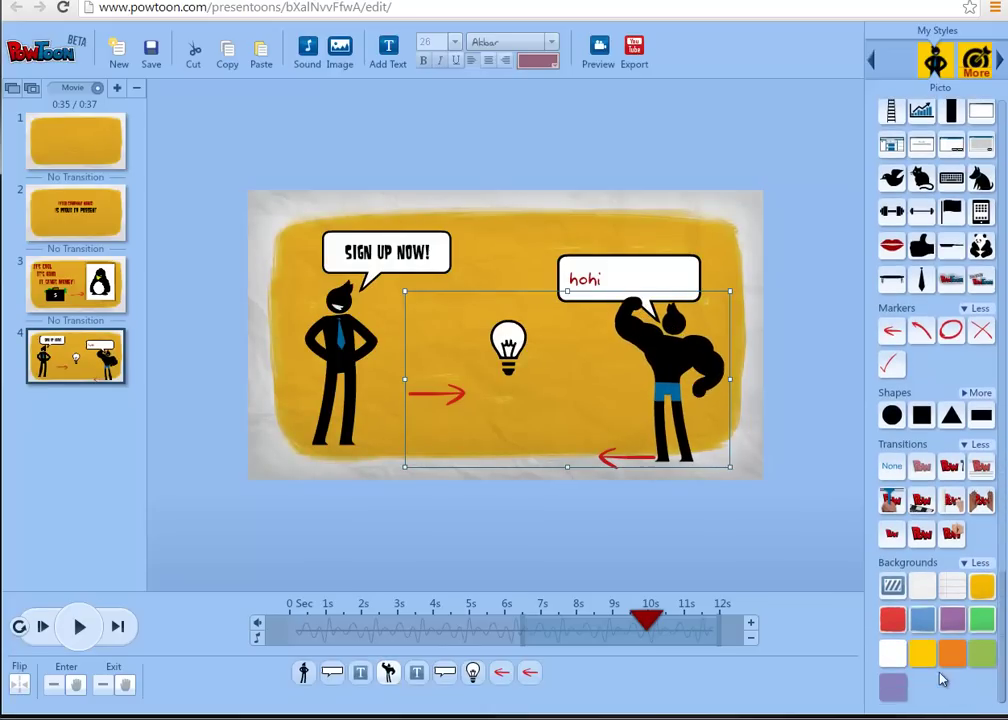
click(922, 630)
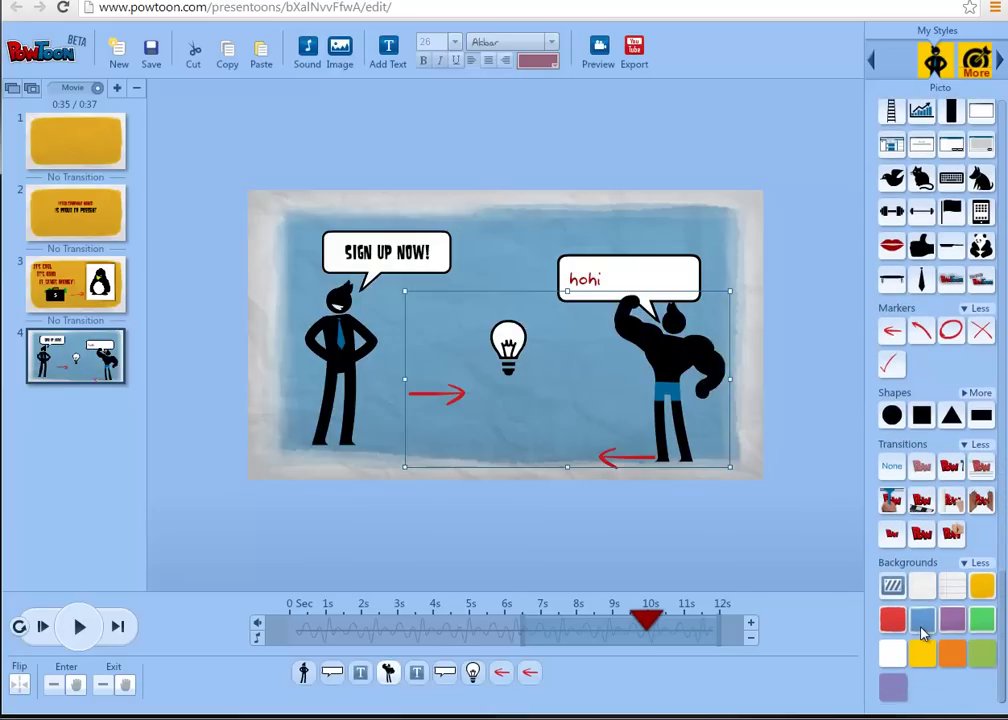
Apply the same blue paint background to slides 1, 2 and 3.
click(58, 131)
click(922, 612)
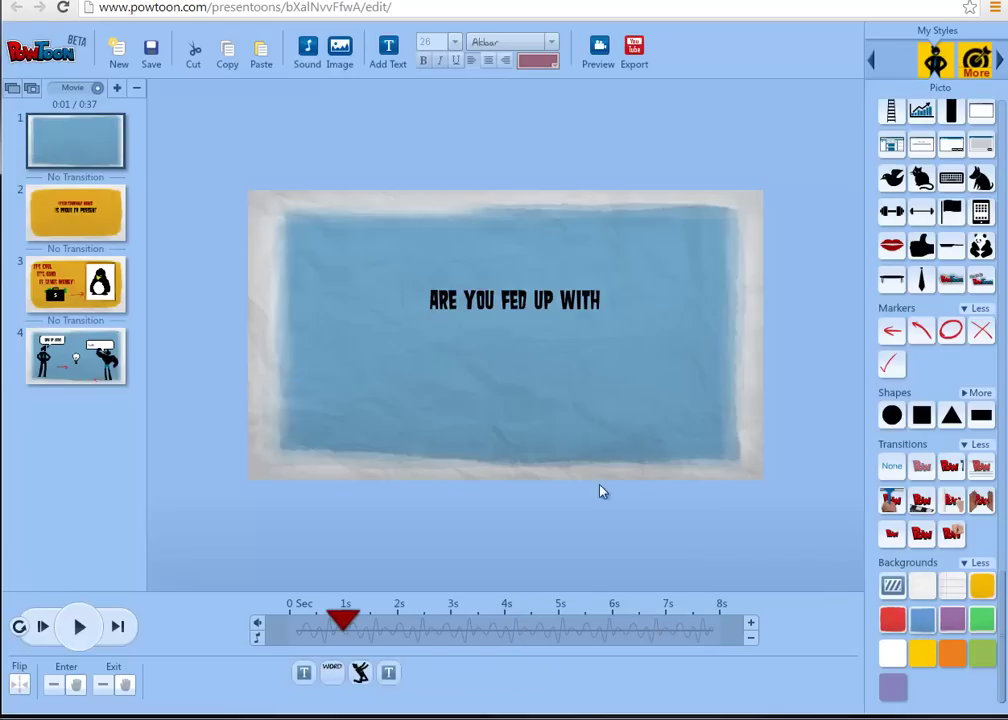
click(90, 225)
click(918, 620)
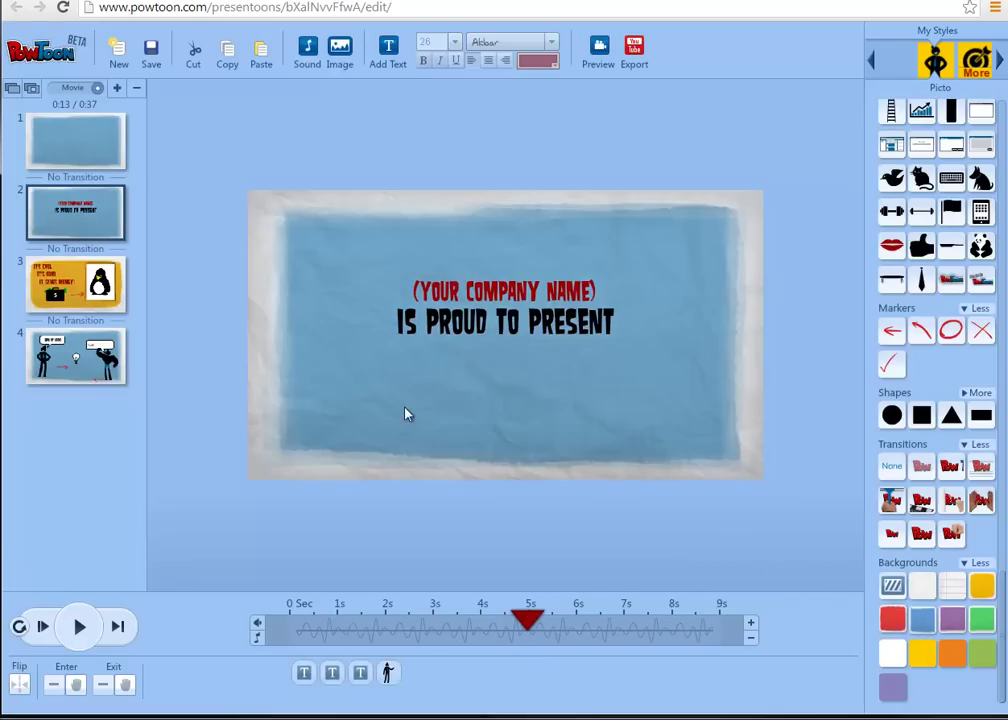
click(75, 285)
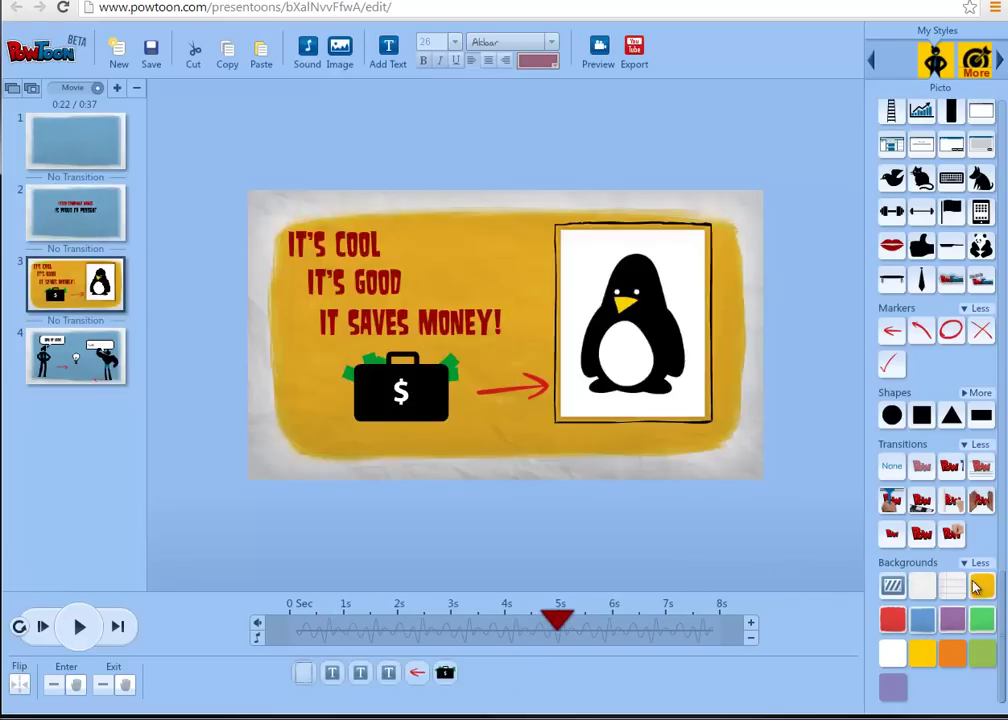
click(922, 622)
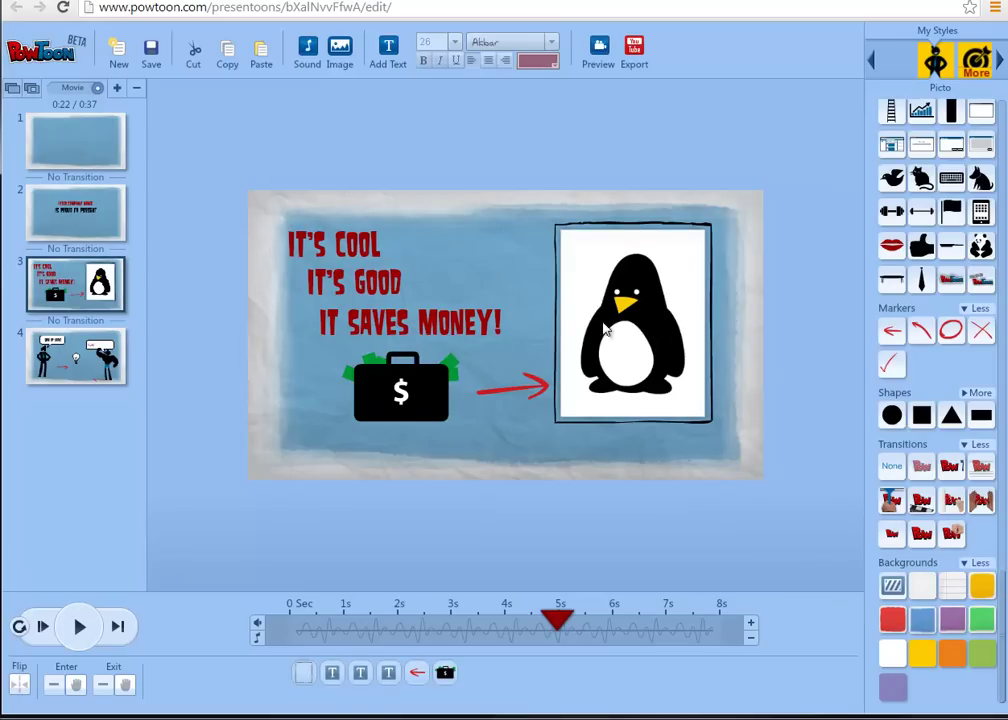
Cut the framed penguin picture from slide 3.
click(611, 283)
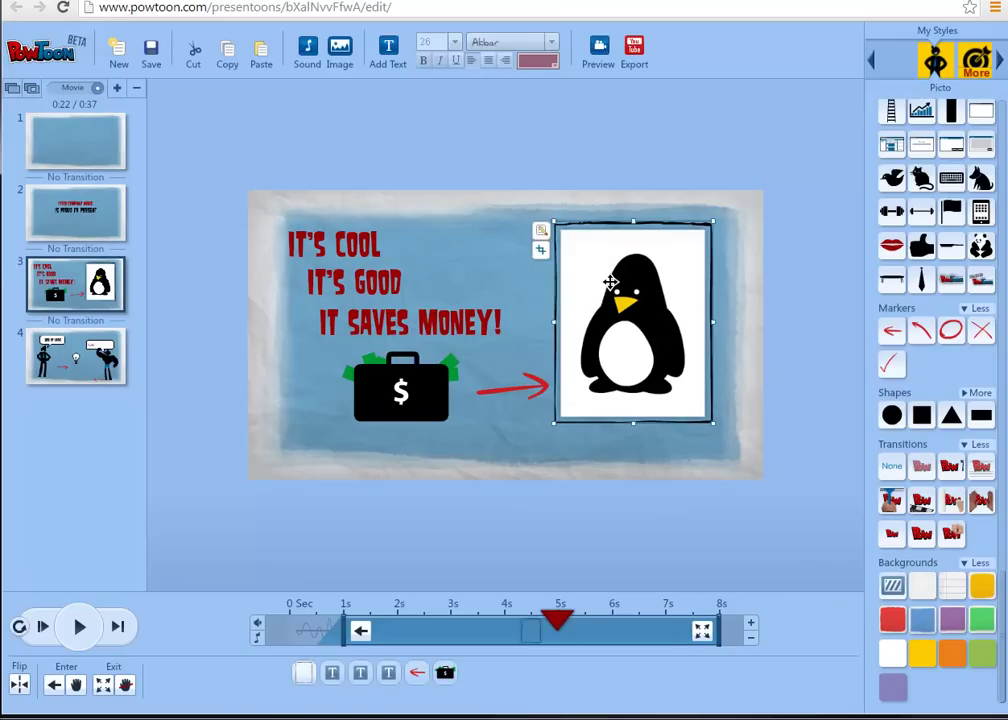
drag(1003, 585, 1003, 145)
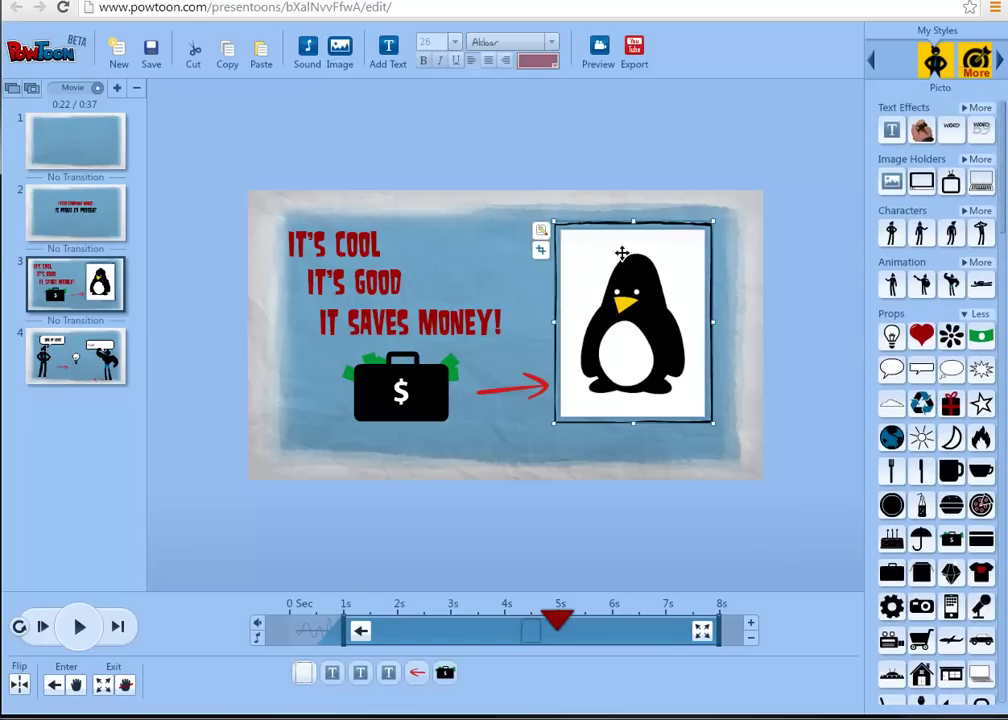
click(194, 55)
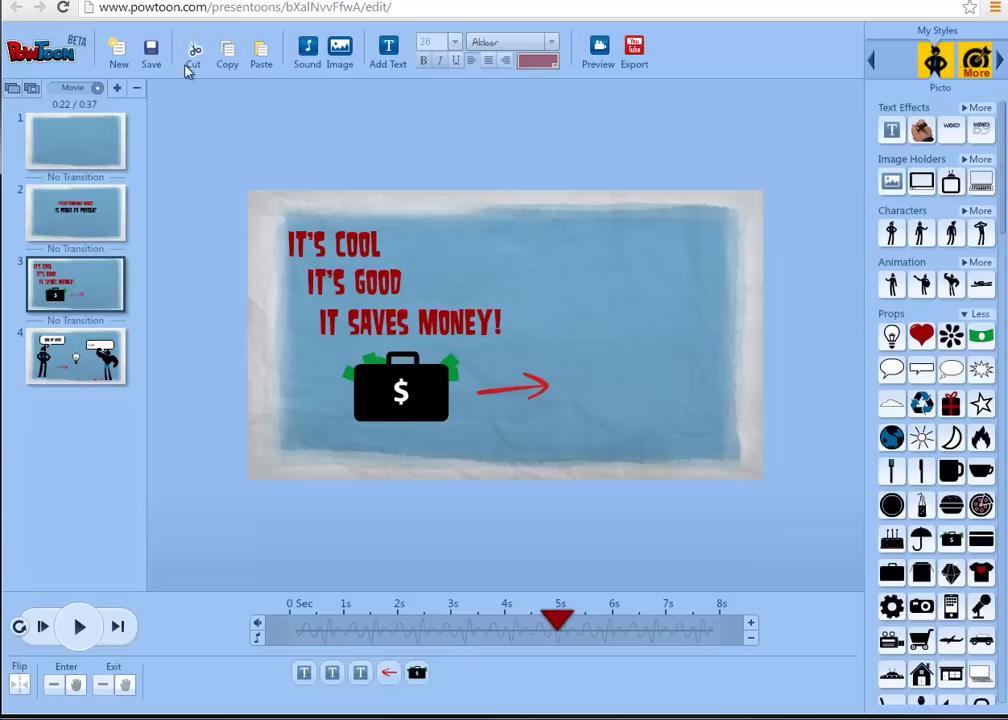
Upload audience site web.jpg from the computer and insert the ellipse diagram into slide 3.
click(891, 181)
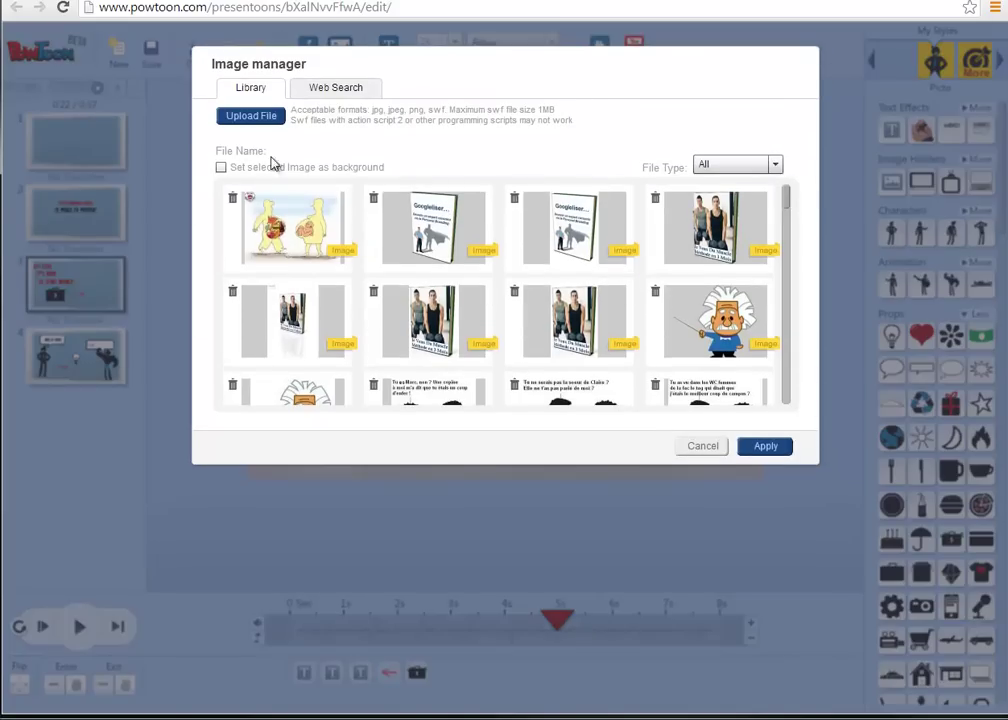
click(258, 116)
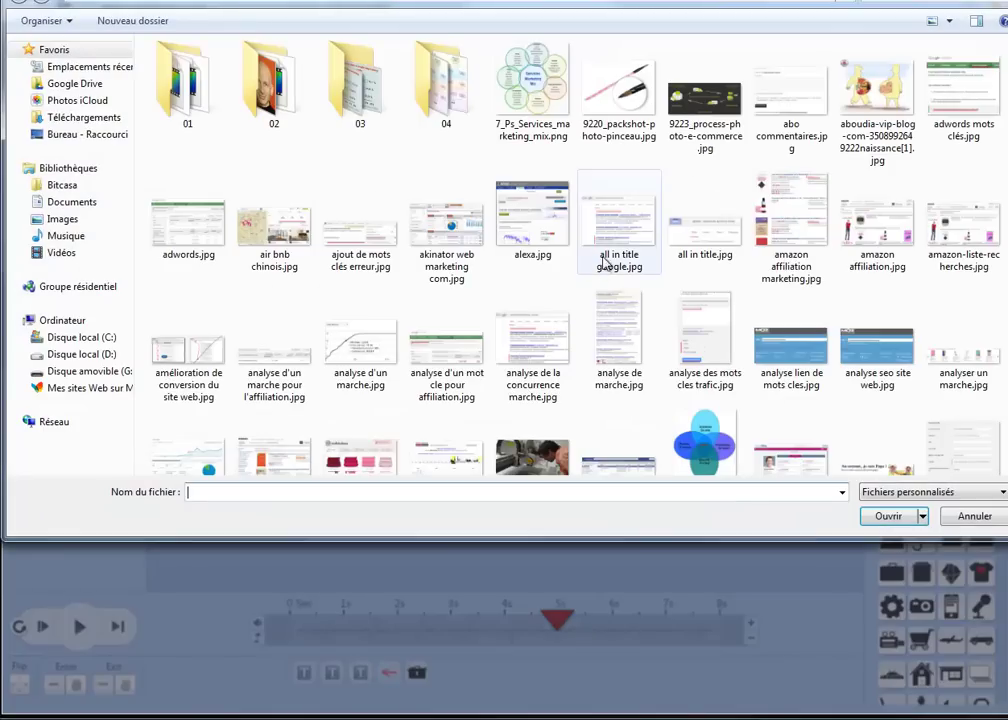
double_click(704, 447)
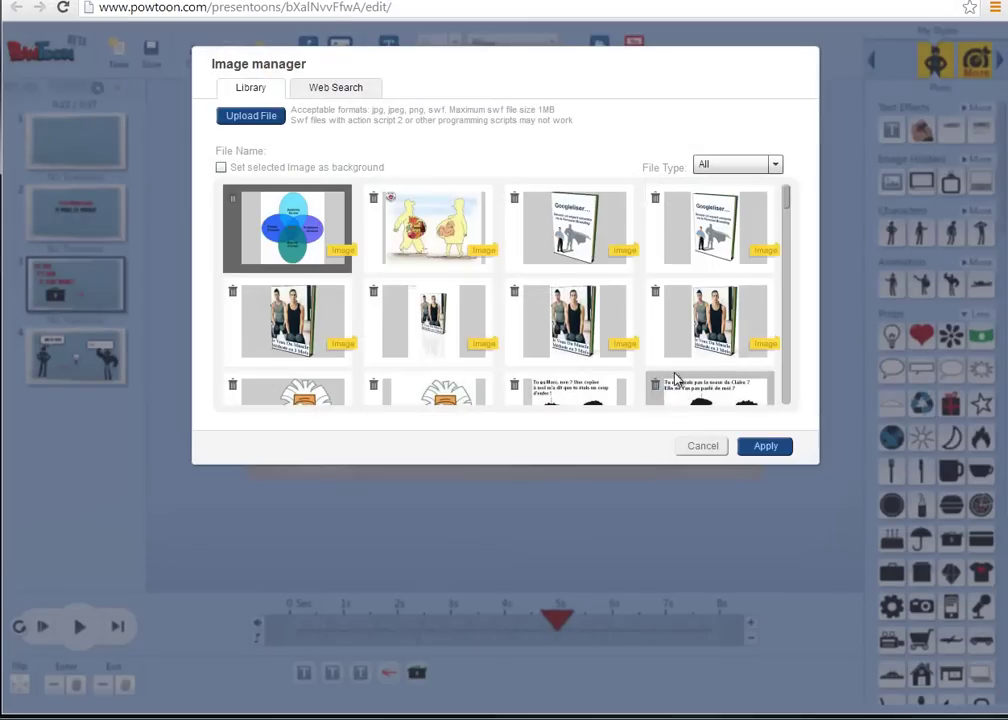
click(762, 446)
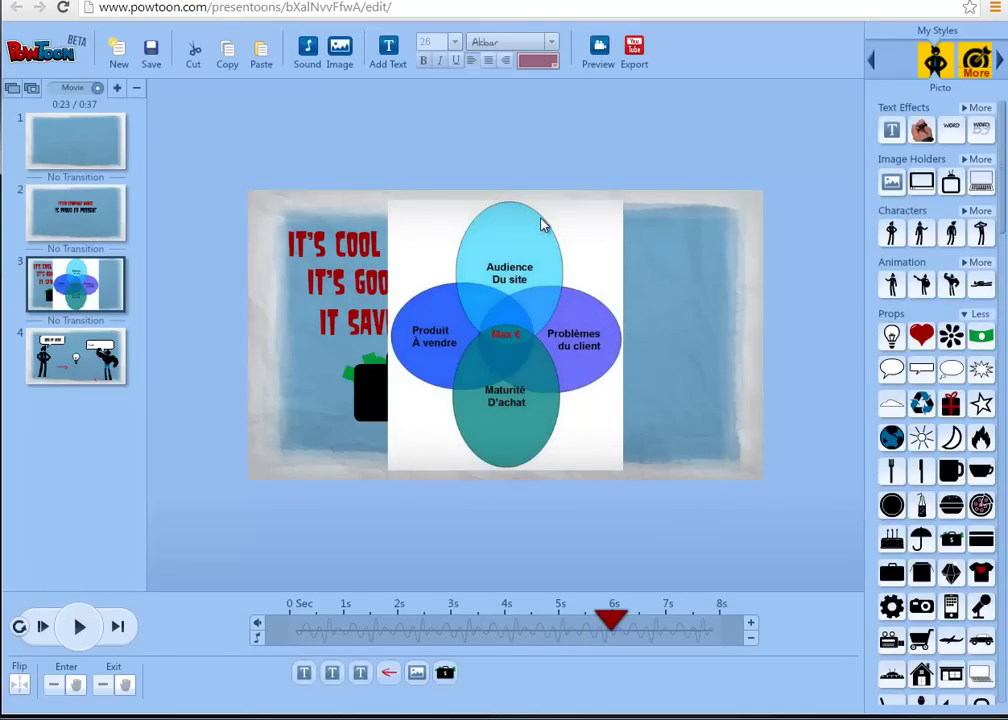
Crop the diagram on slide 3 from its upper-left corner, keeping only the lower-right part.
click(540, 259)
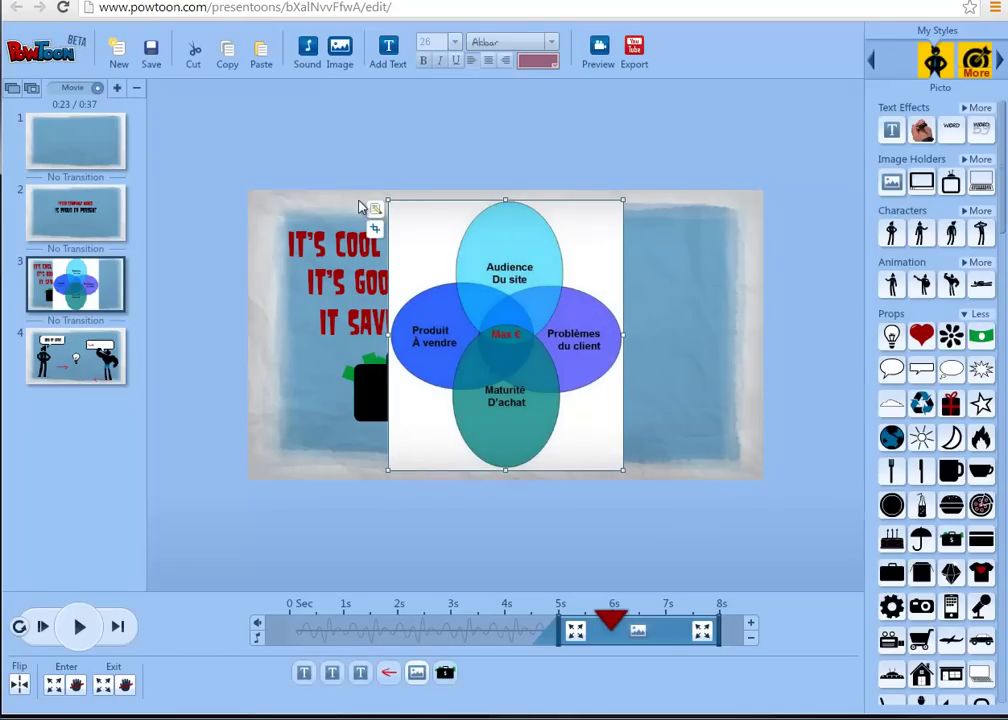
click(376, 230)
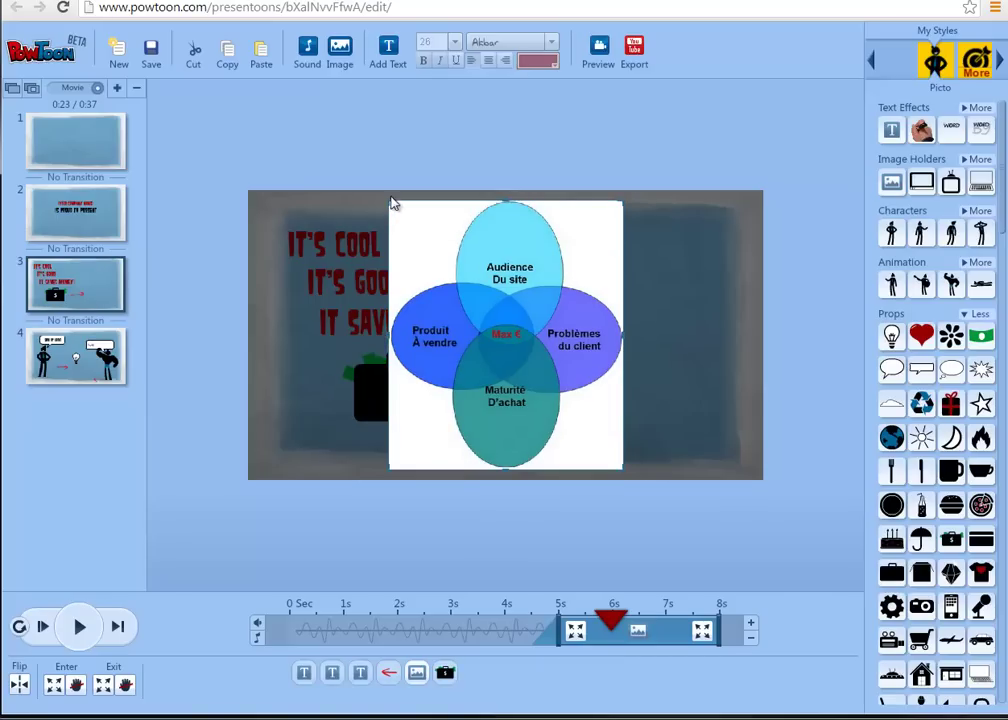
drag(387, 201, 448, 291)
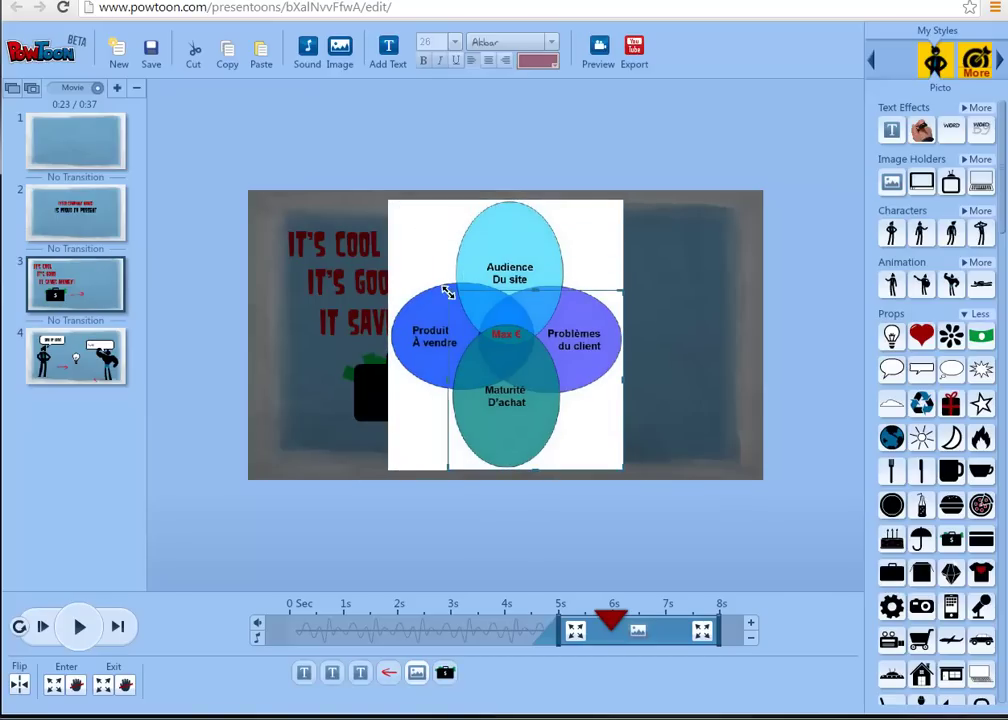
click(700, 393)
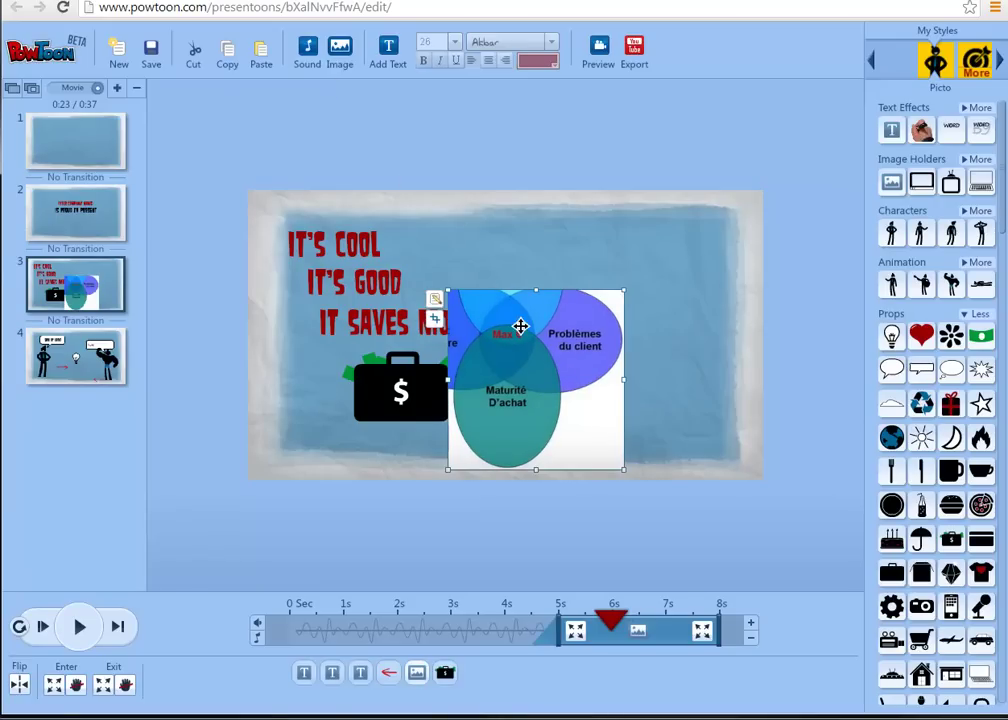
Cut the cropped diagram from slide 3.
click(597, 289)
click(530, 324)
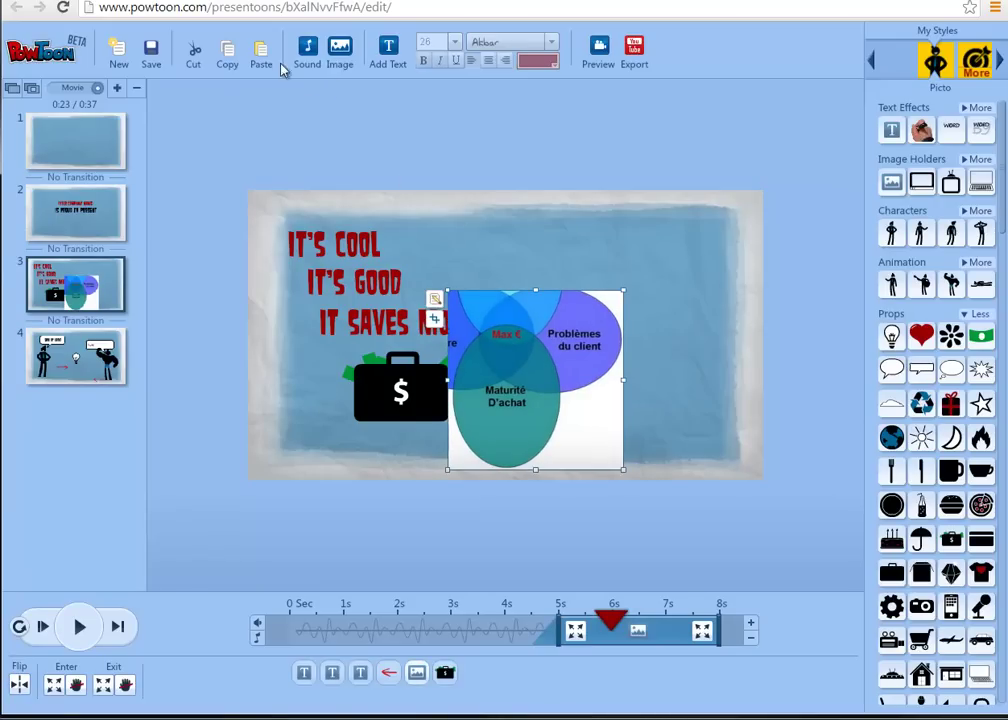
click(196, 58)
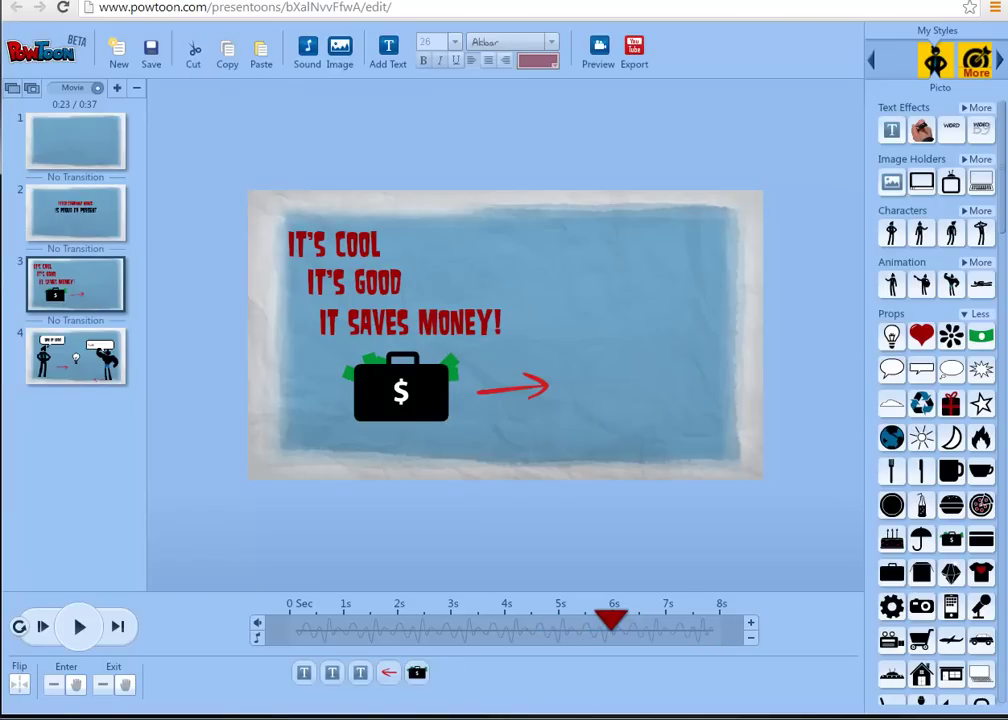
Open the Pixlr online editor in a new browser tab and load audience site web.jpg from the computer.
key(ctrl+t)
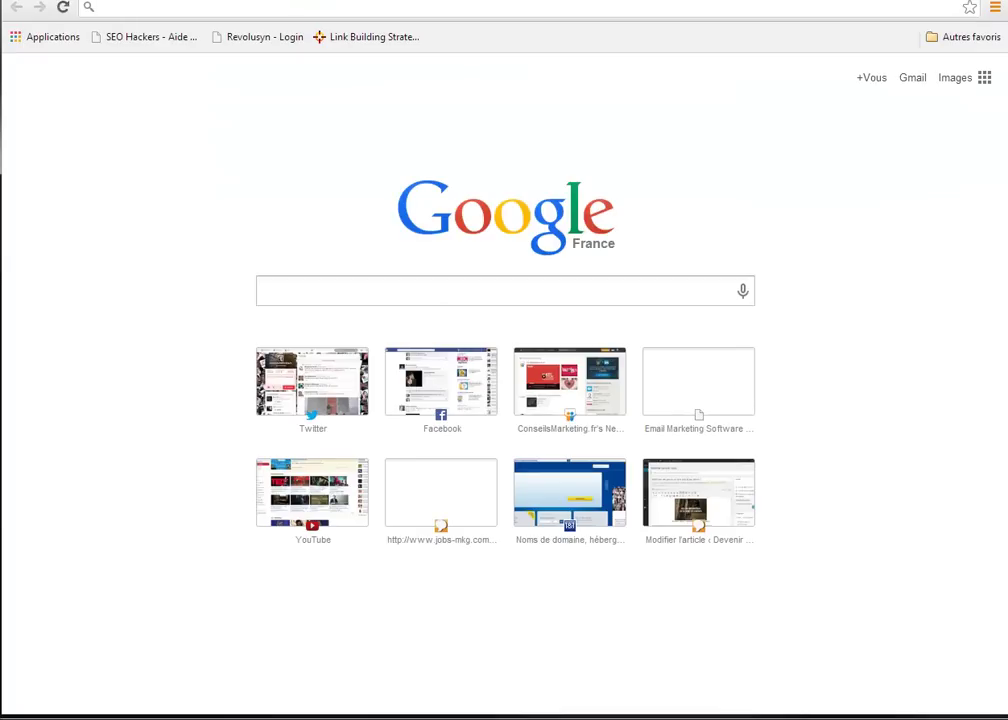
text(pixlr)
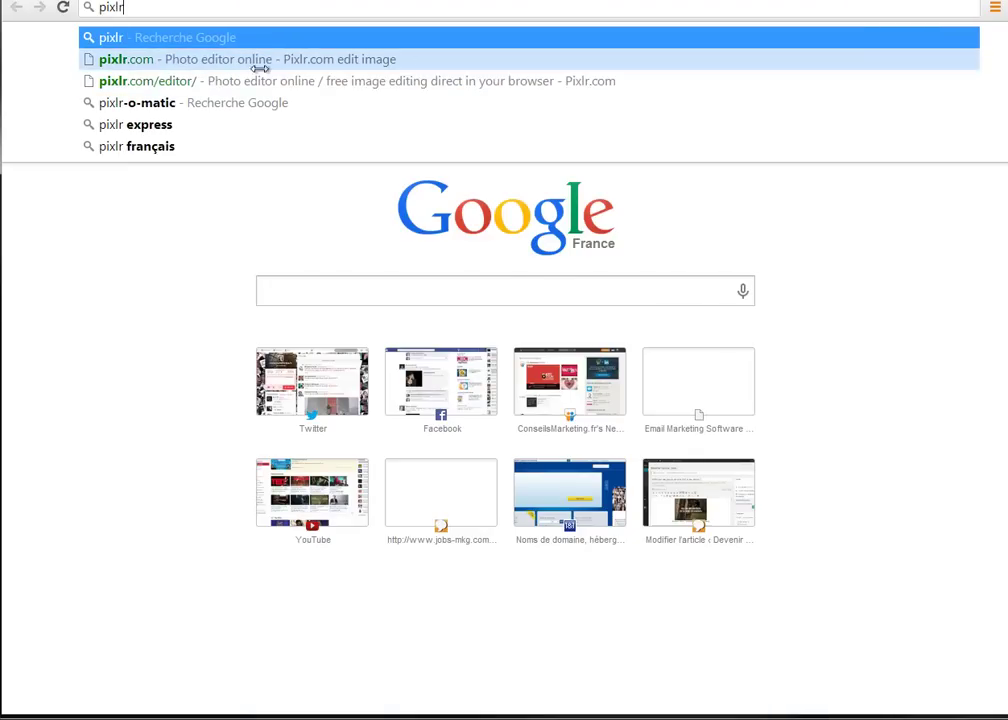
click(308, 81)
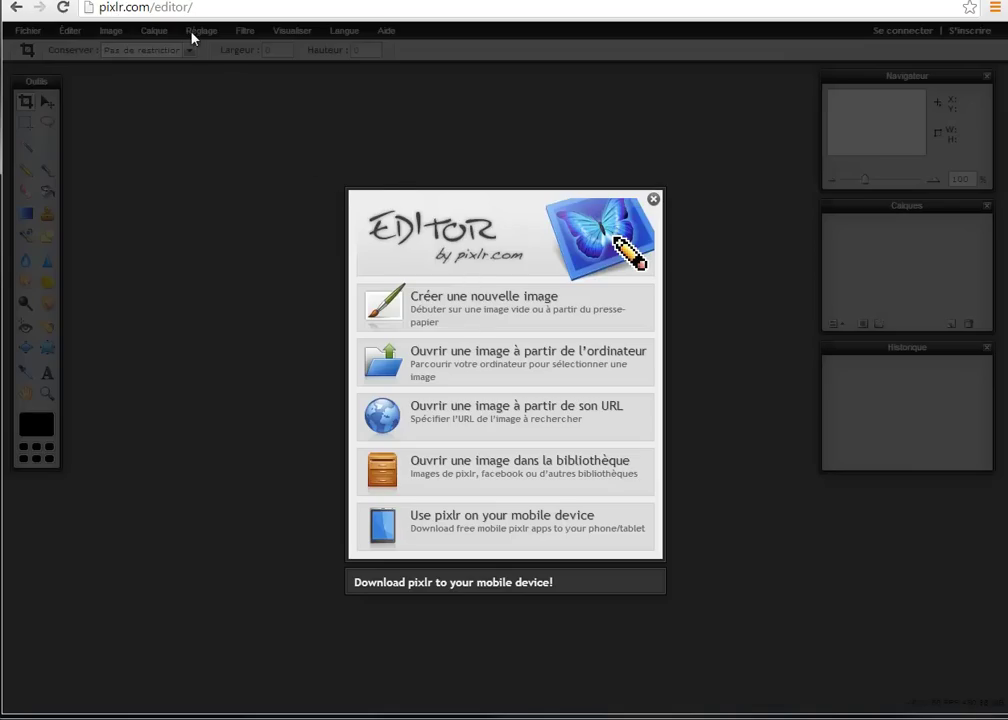
click(502, 357)
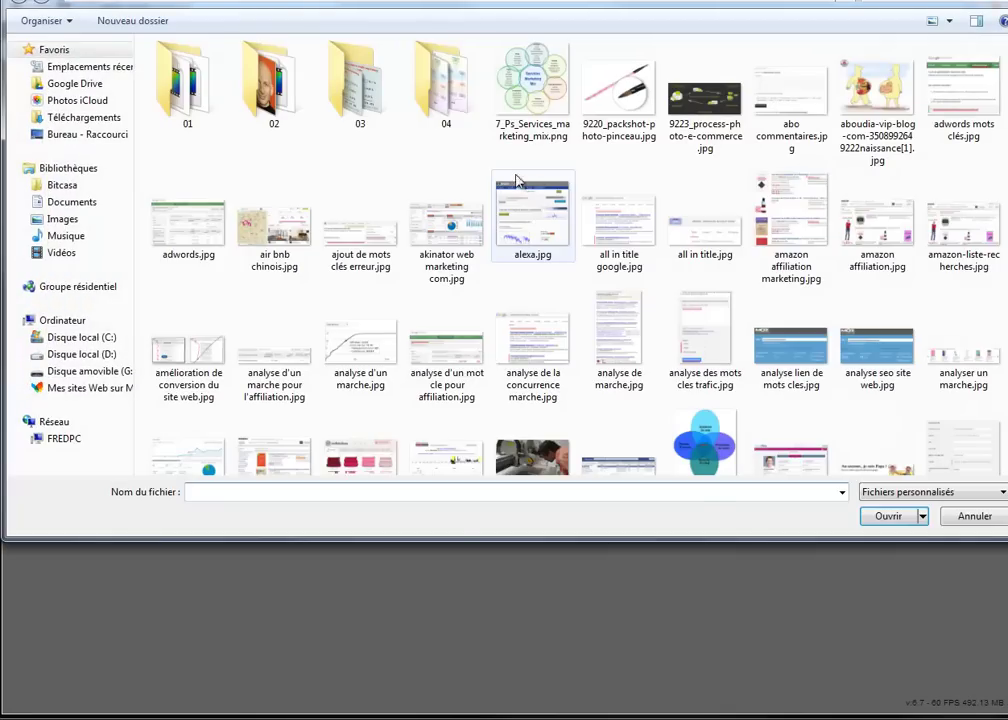
click(705, 448)
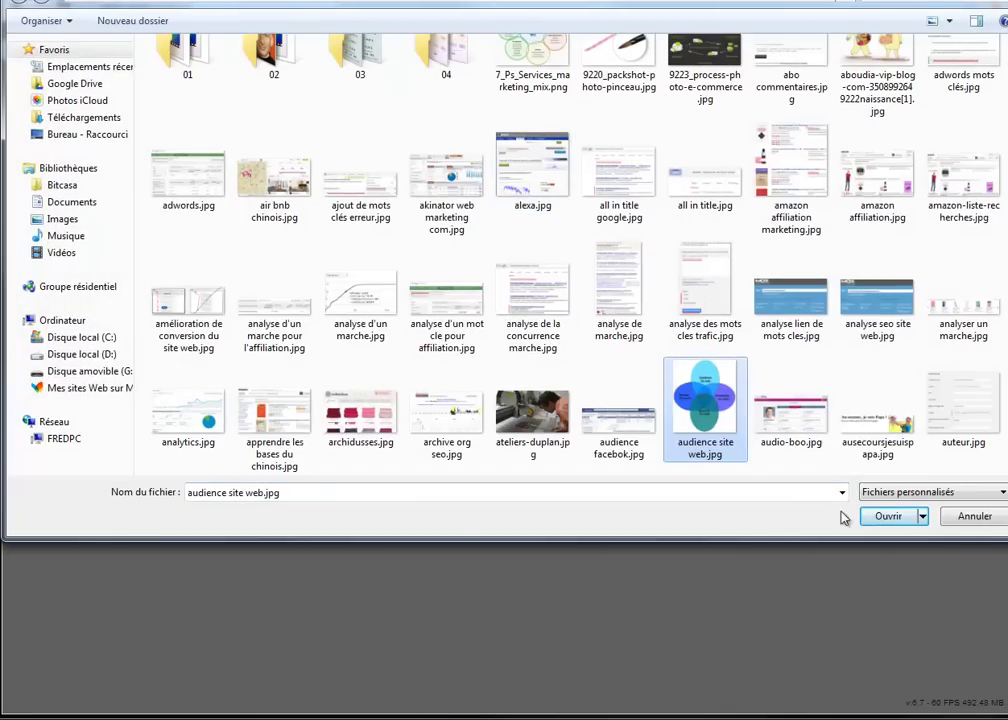
click(886, 517)
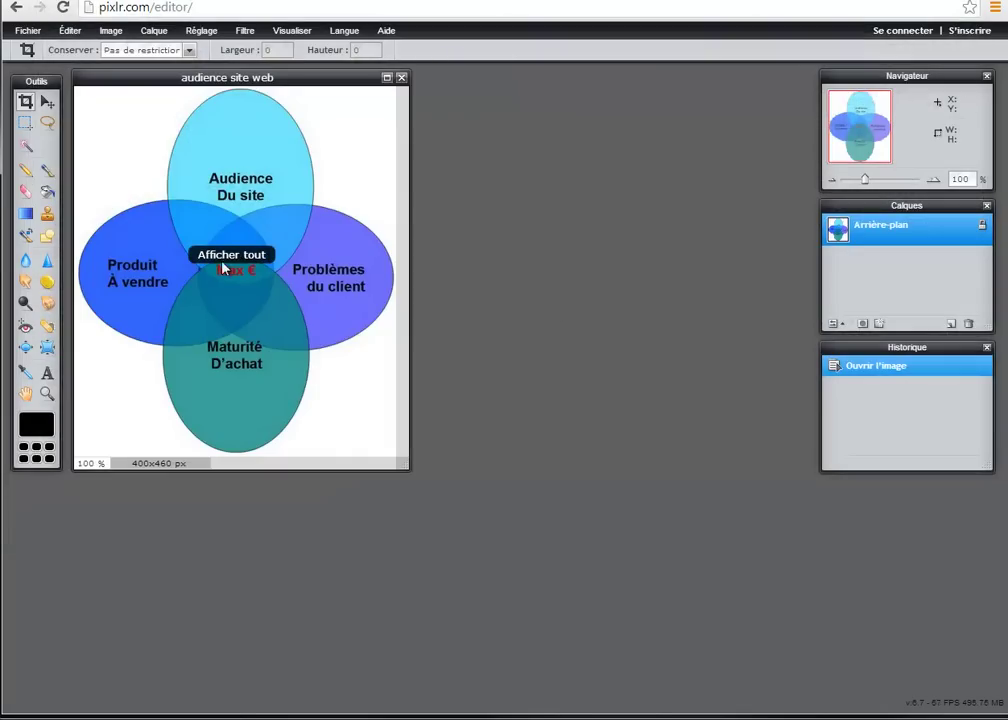
Select the white area around the ellipses with the magic wand and invert the selection.
click(26, 146)
click(110, 152)
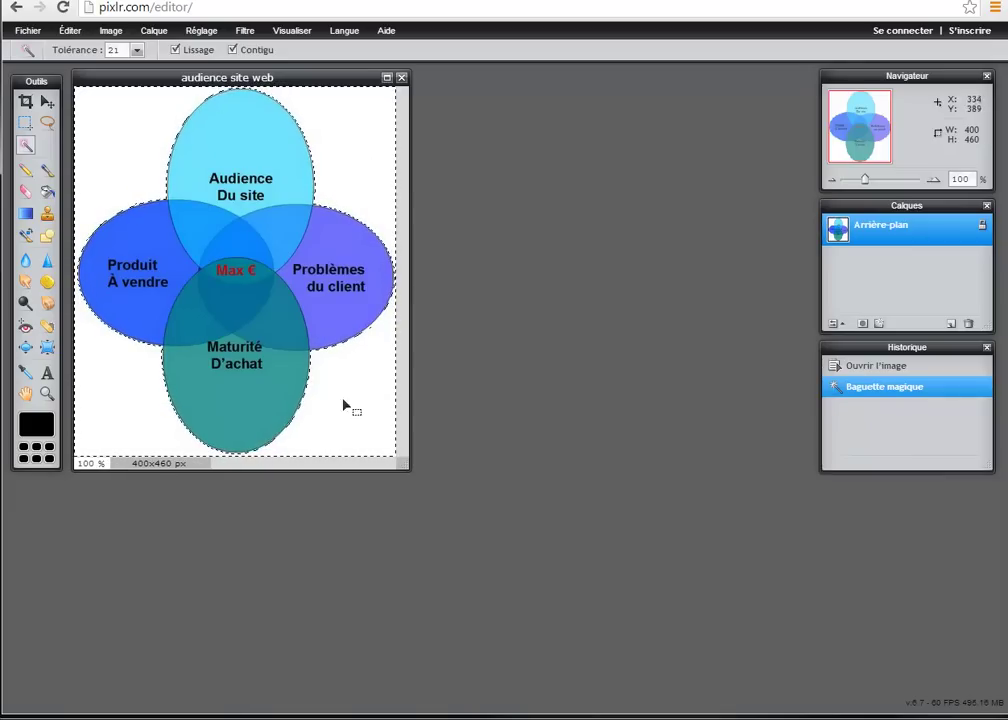
right_click(120, 107)
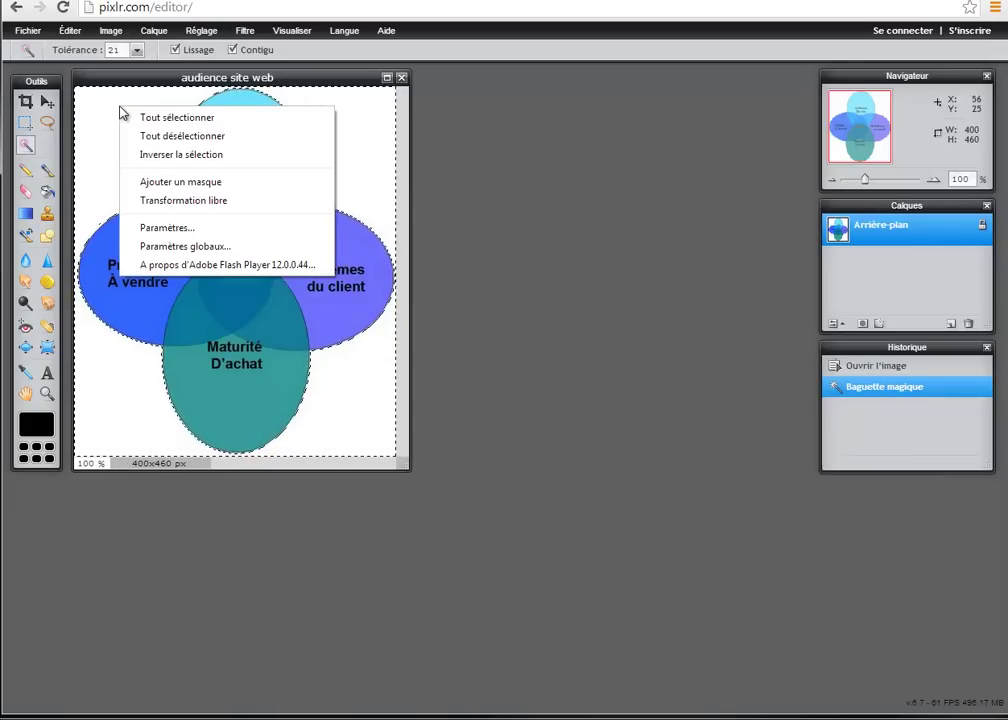
click(162, 154)
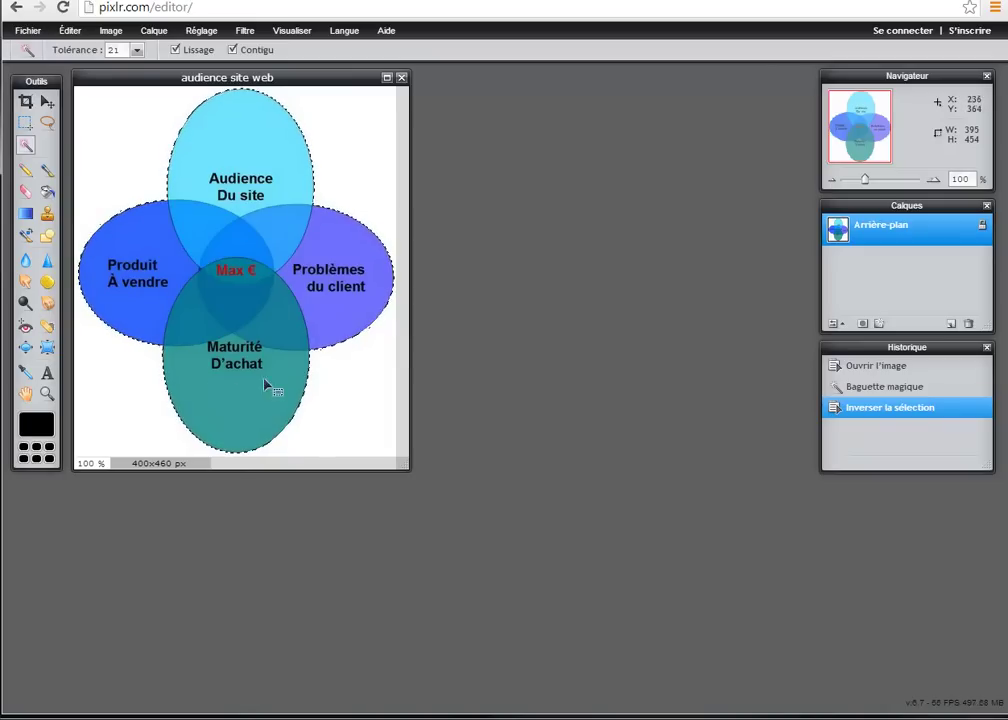
Copy the selected ellipses and create a new transparent 395 x 454 image from the clipboard.
click(70, 31)
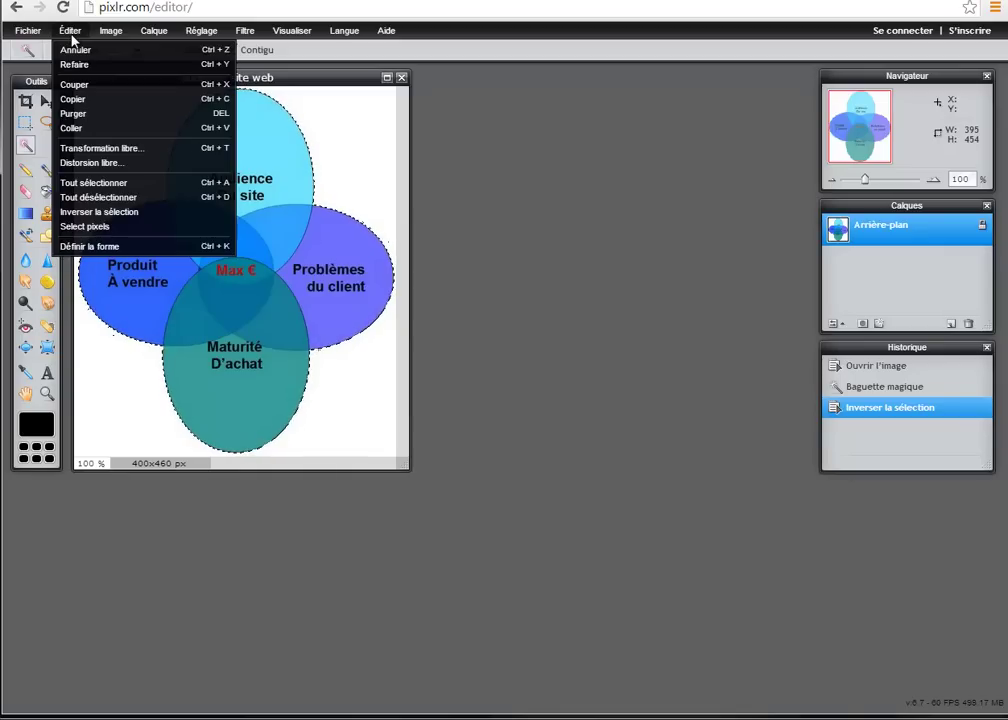
click(88, 99)
click(28, 30)
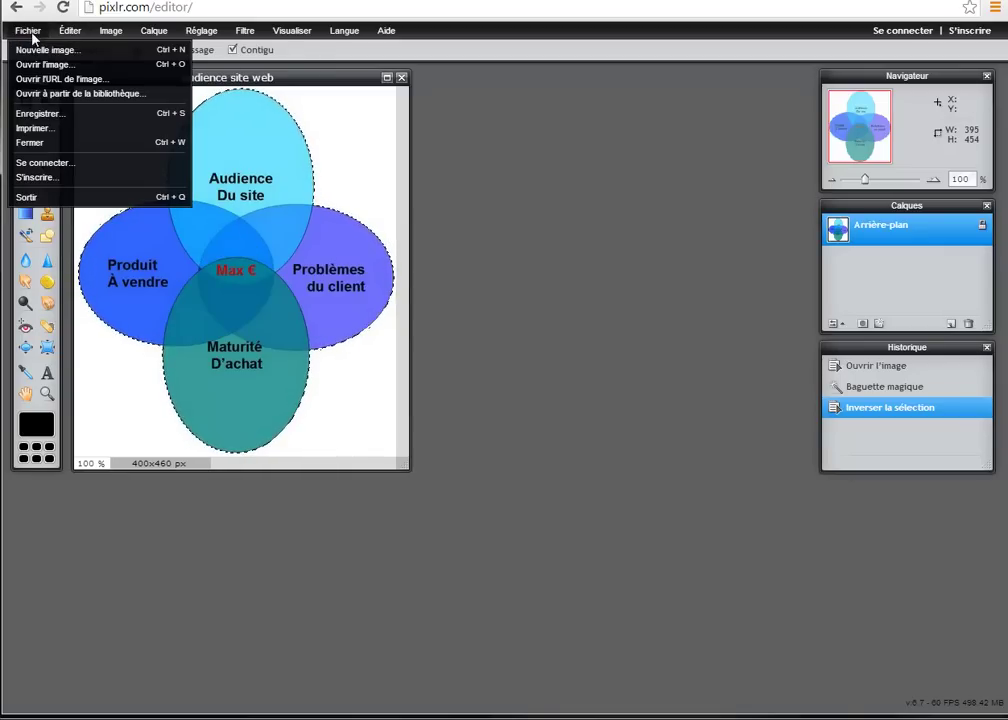
click(45, 48)
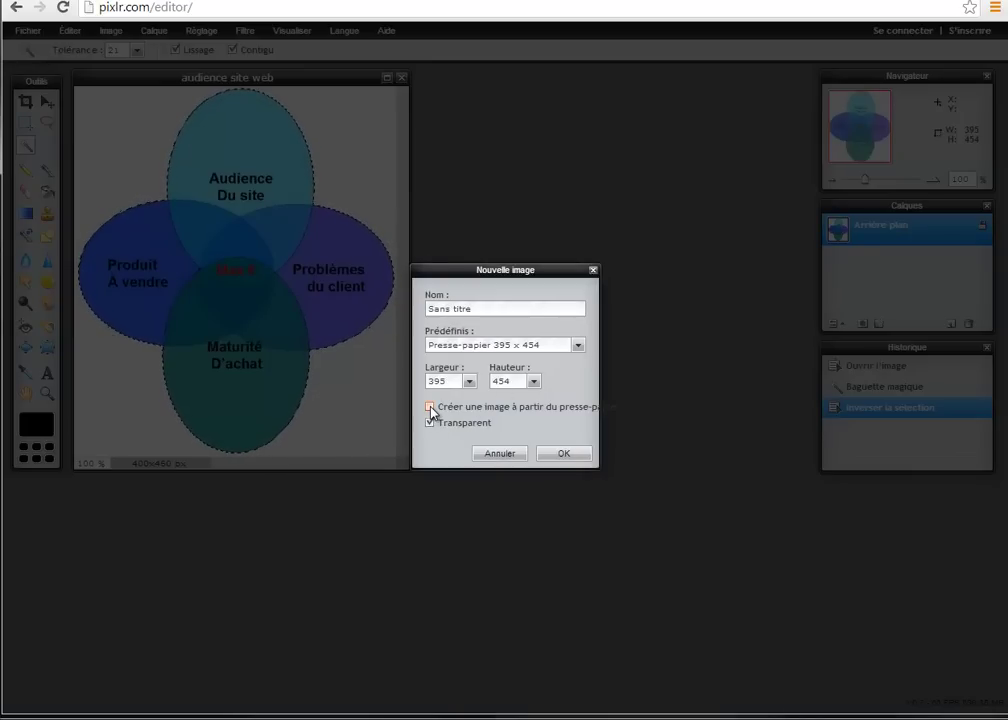
click(564, 455)
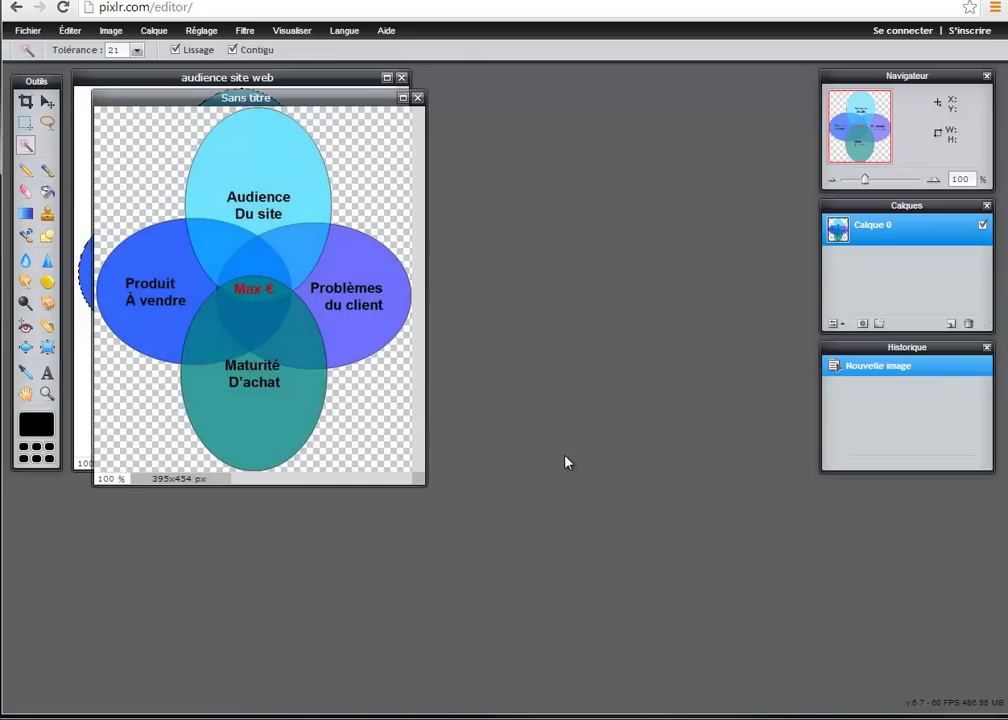
Save the new image to the computer as a transparent PNG named schema.png.
click(28, 31)
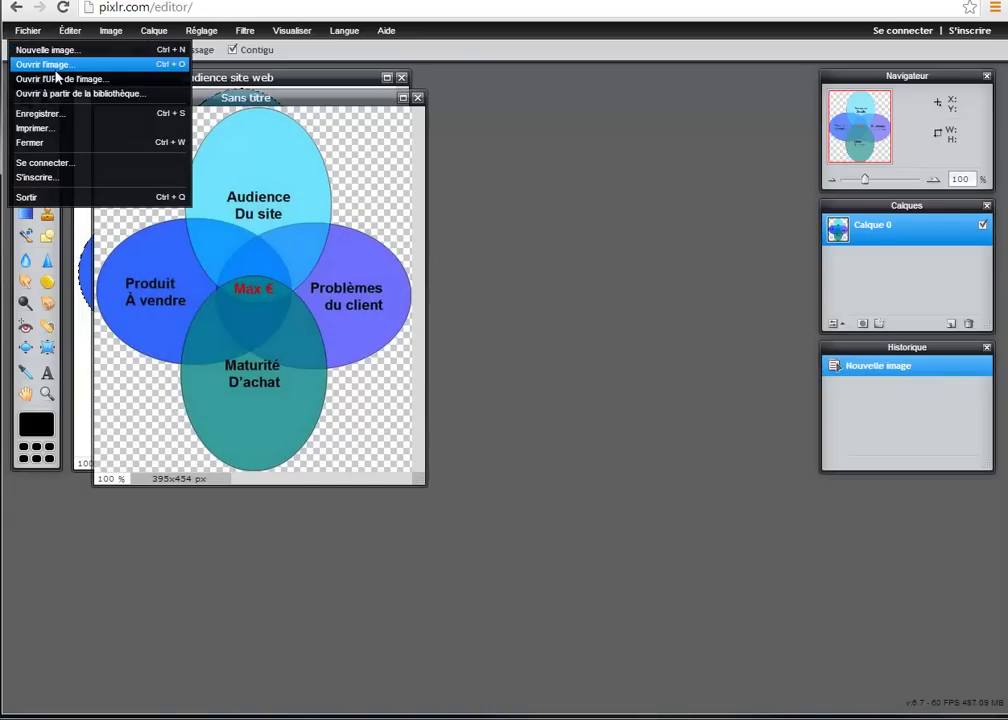
click(73, 120)
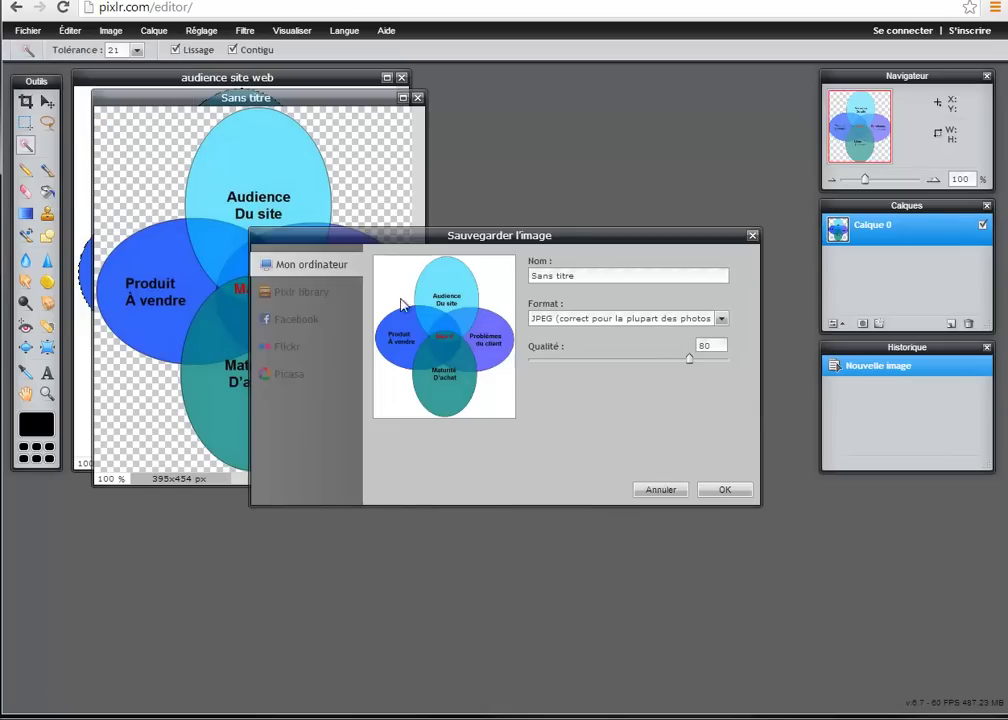
click(668, 321)
click(621, 351)
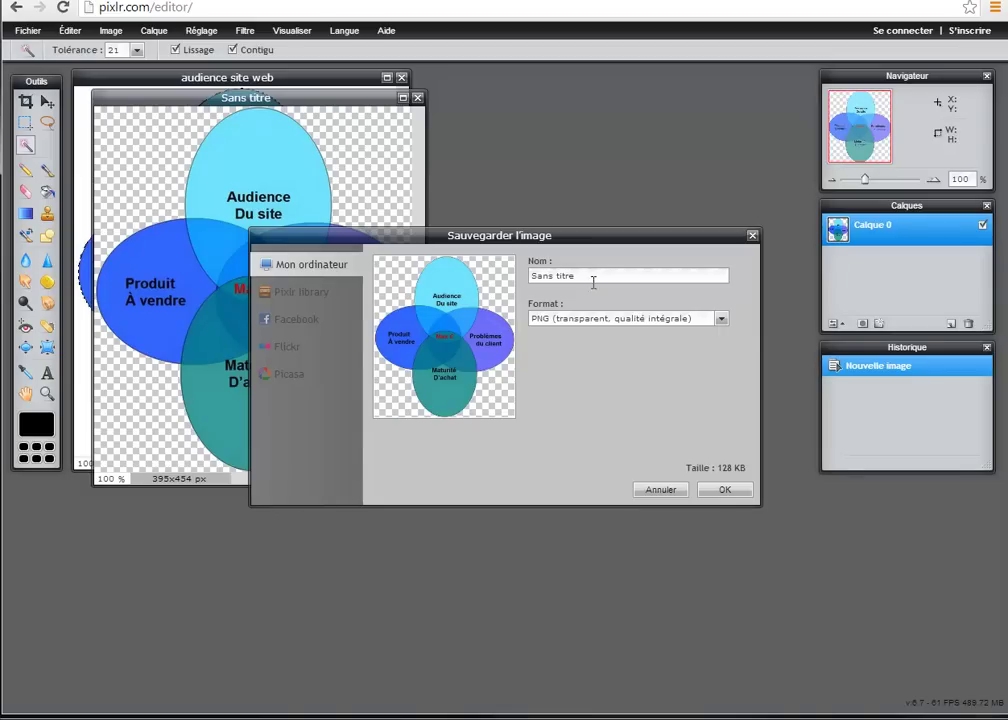
drag(591, 277, 487, 276)
click(725, 490)
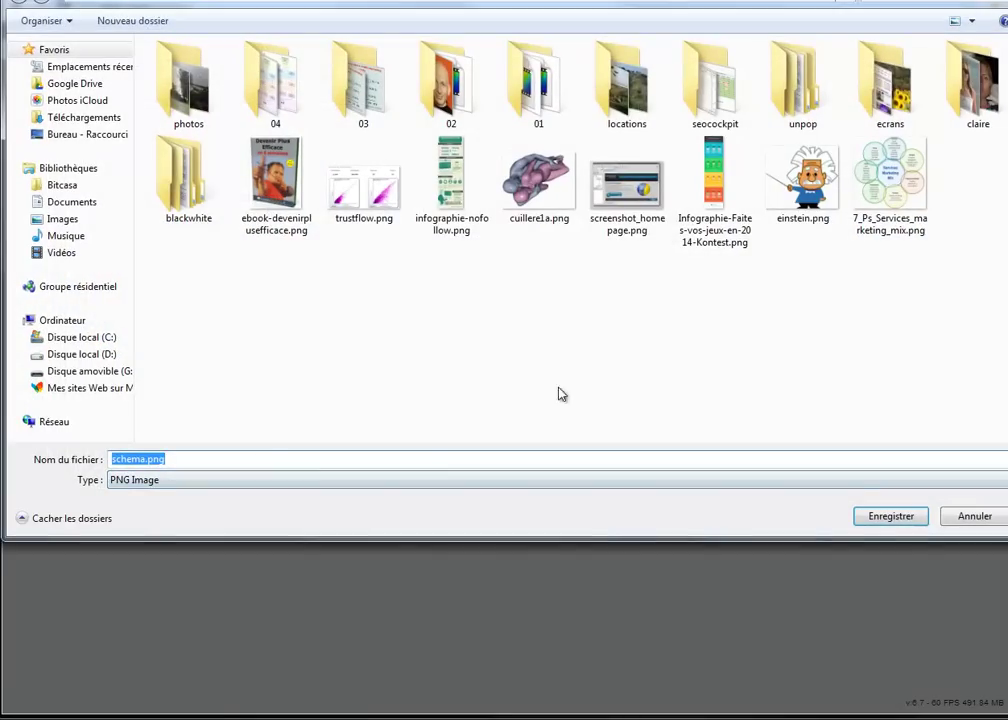
click(893, 517)
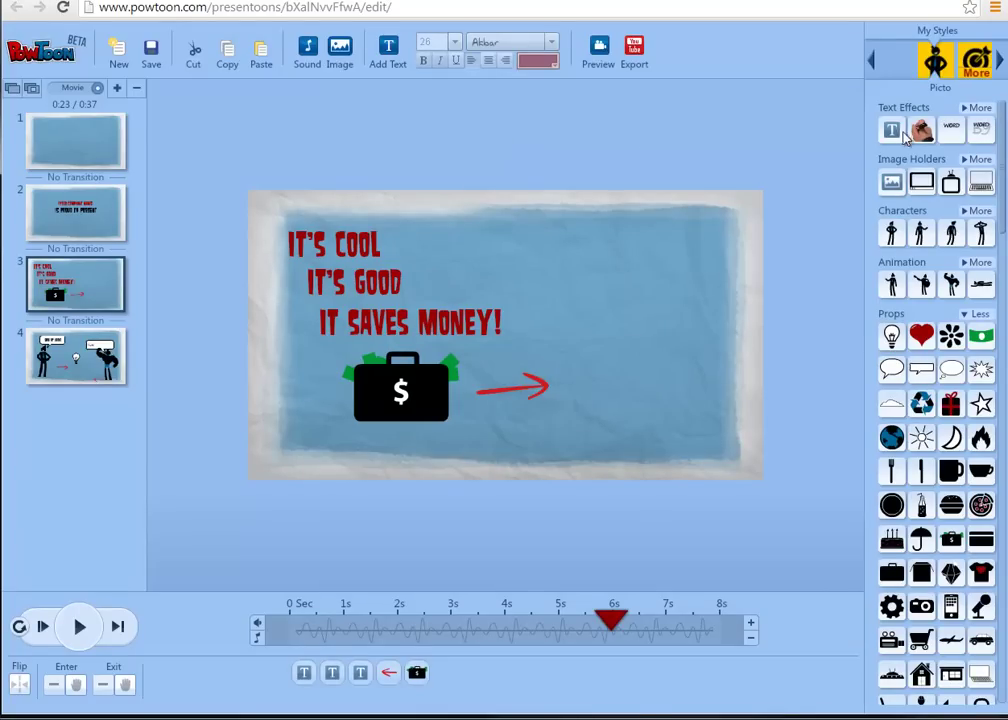
In PowToon, upload schema.png from the computer and place it on slide 3.
click(891, 182)
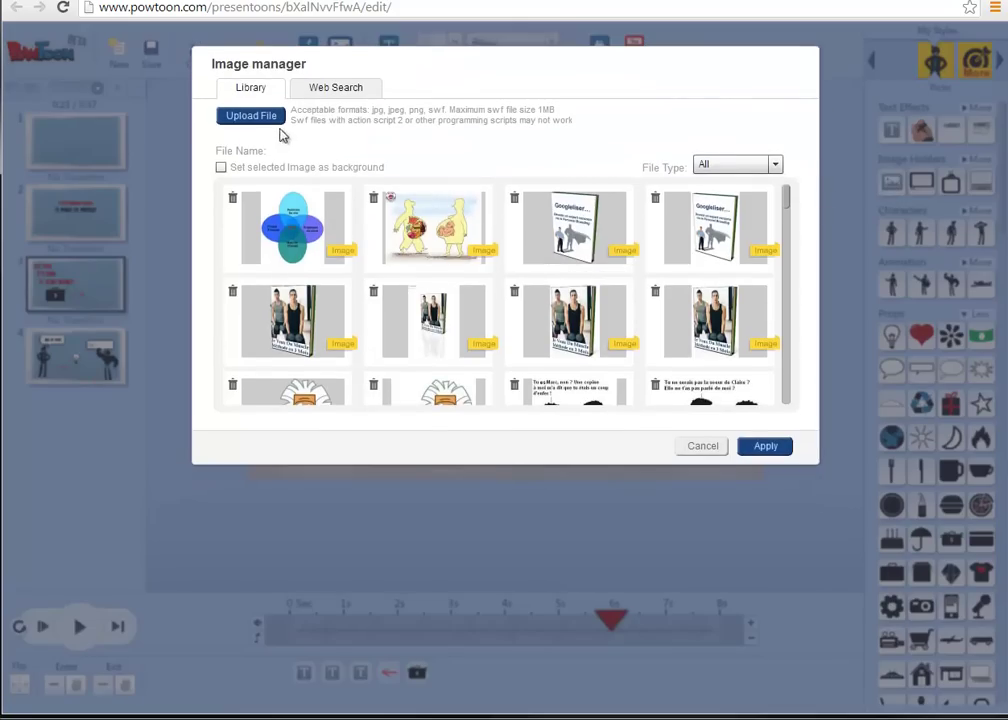
click(252, 116)
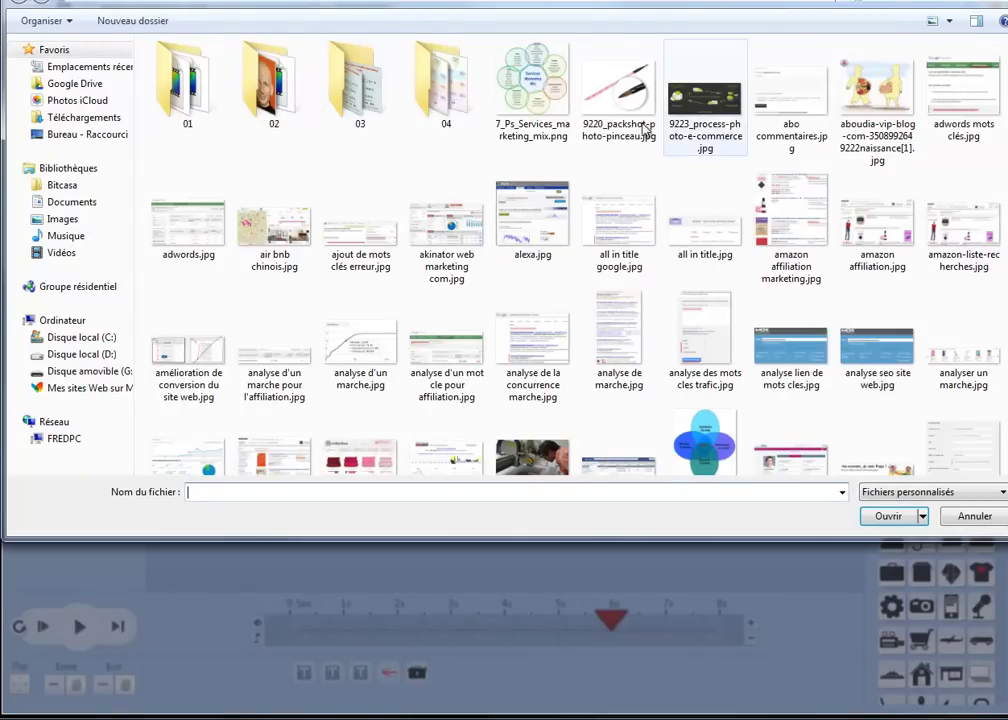
click(277, 200)
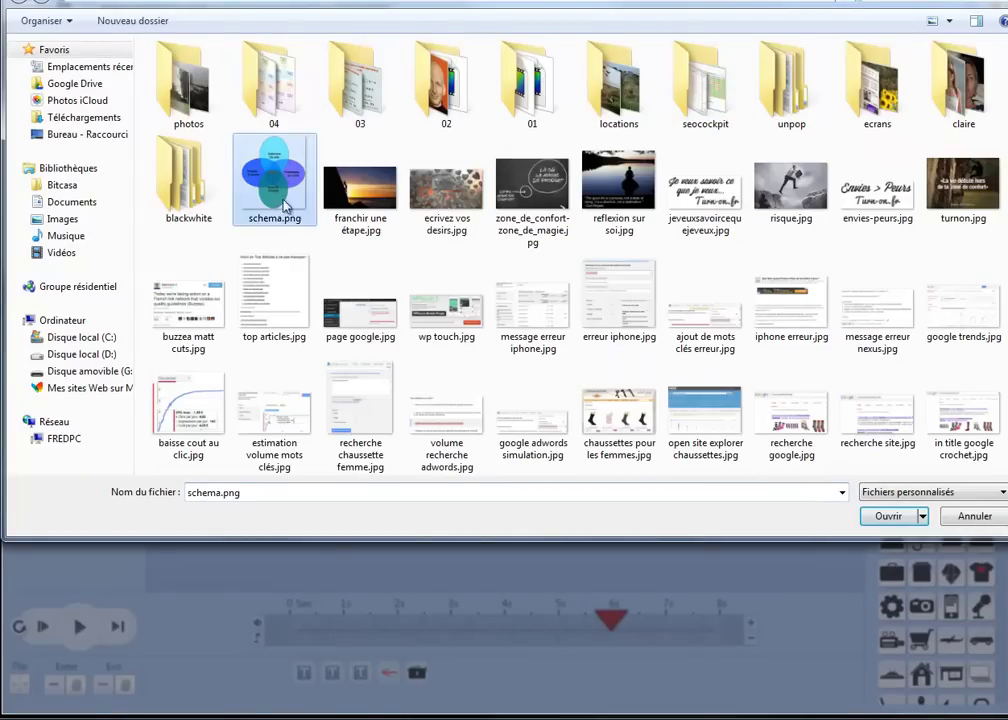
click(886, 515)
click(765, 446)
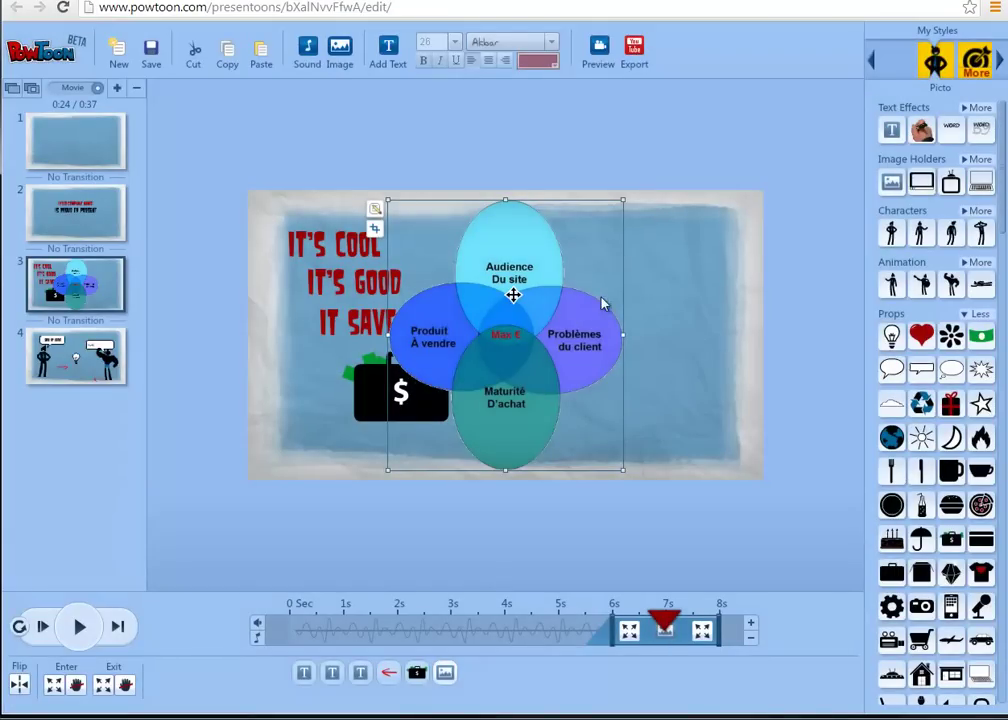
Move the diagram to the right side of slide 3 and shrink it so it sits beside the arrow.
click(665, 305)
click(504, 290)
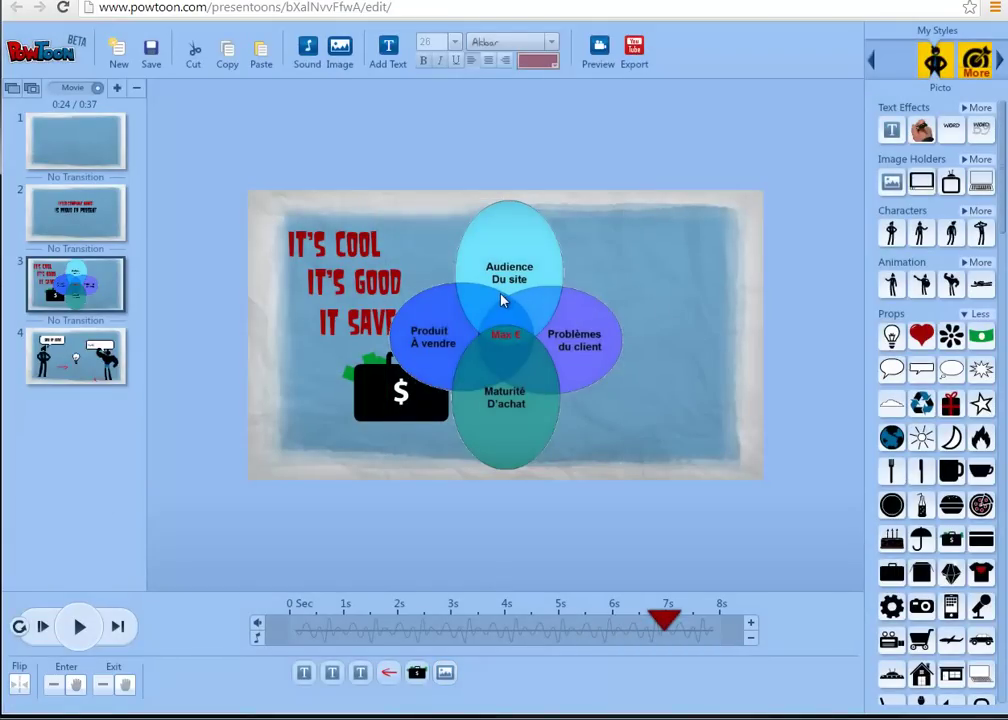
click(513, 335)
drag(516, 350, 634, 349)
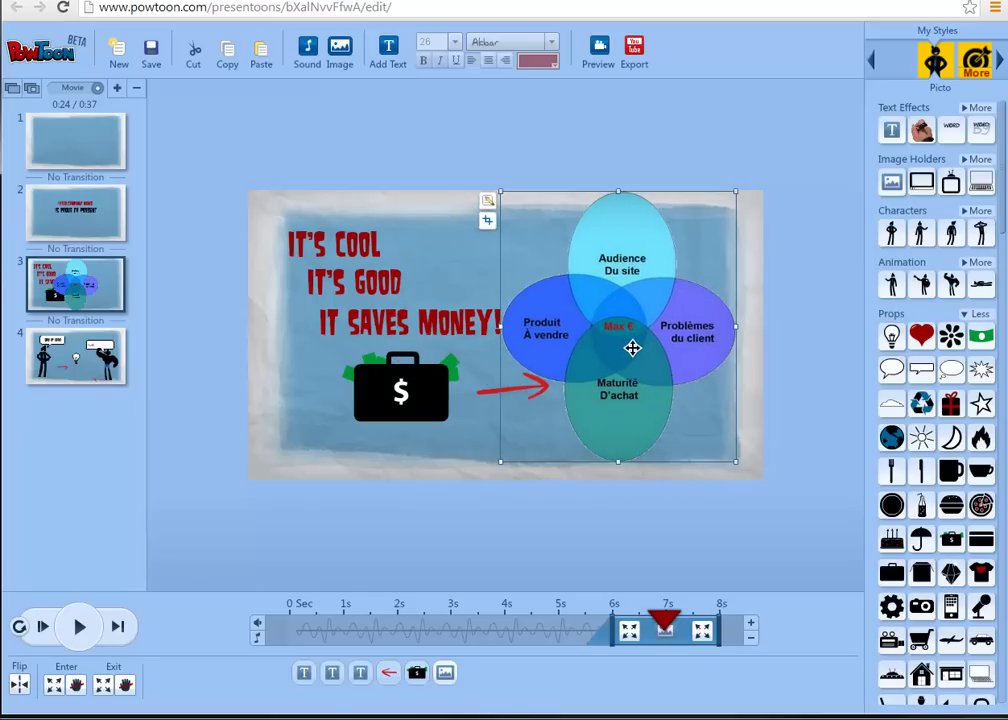
drag(500, 193, 577, 278)
click(650, 333)
click(656, 332)
click(638, 305)
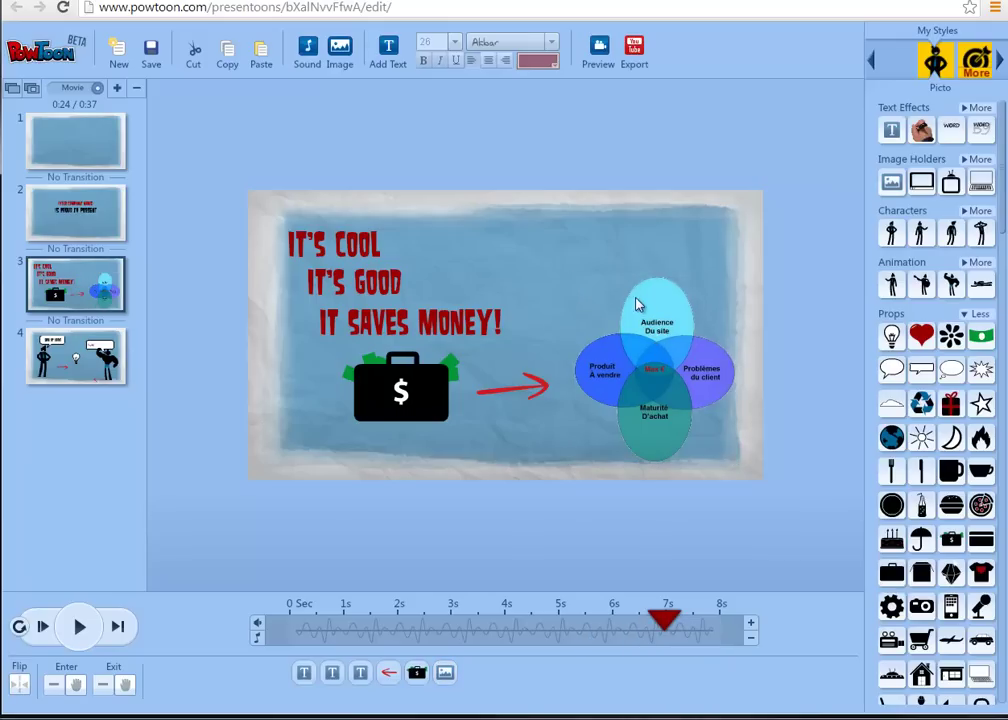
click(652, 354)
click(645, 362)
Browse the Picto, Picto Marketer, Groovy and Panda Haluha style libraries and expand the panda characters.
scroll(988, 215, down, 10)
scroll(1000, 150, up, 10)
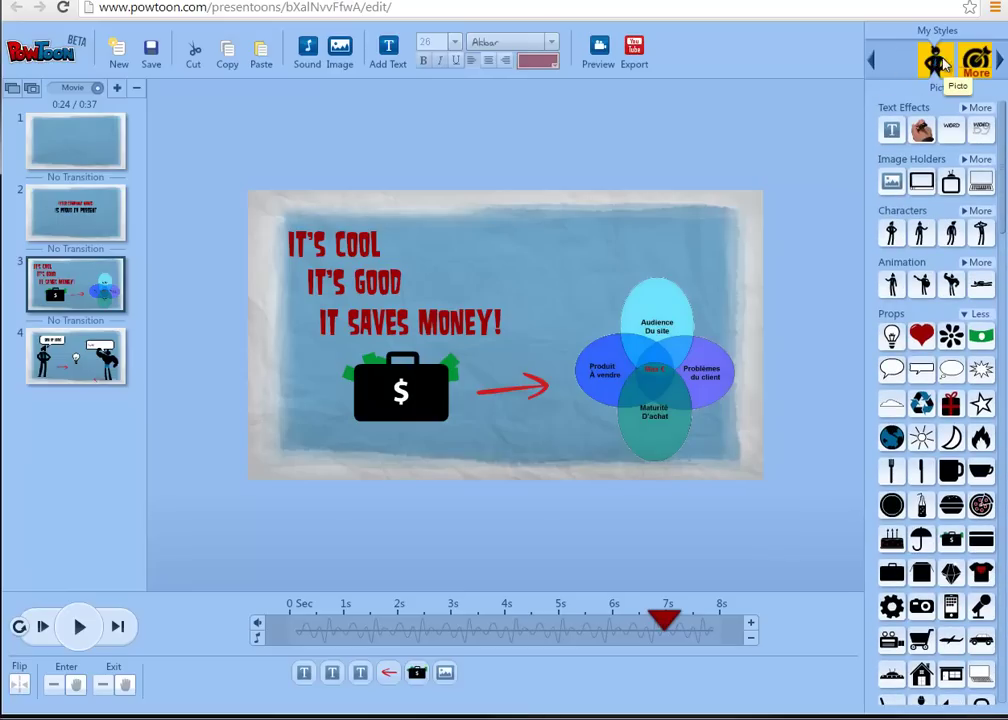
click(981, 66)
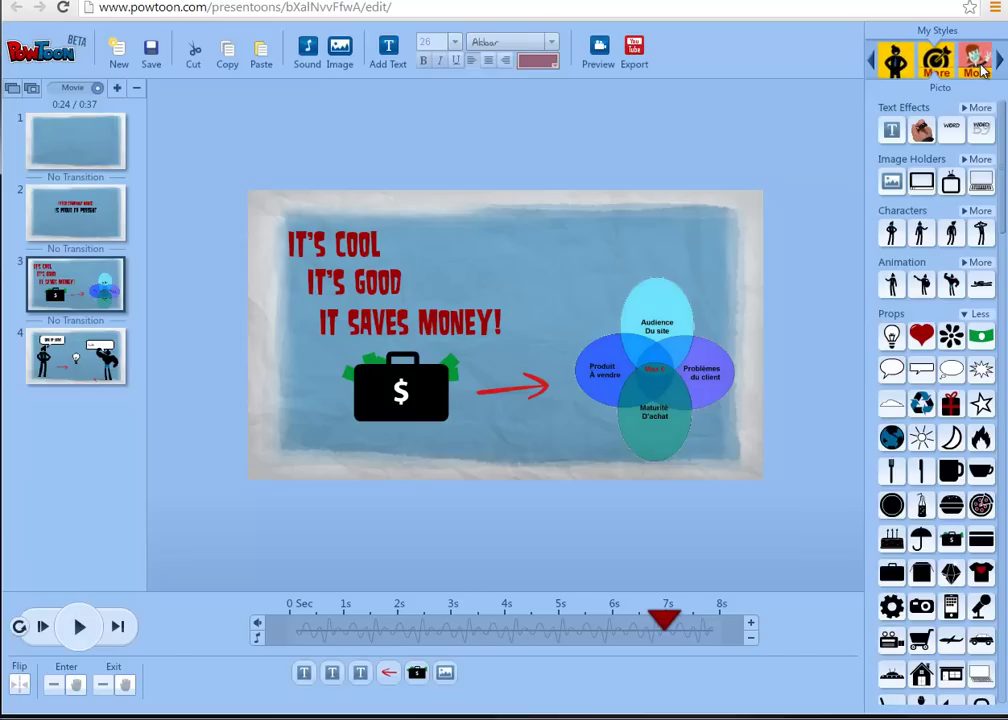
click(978, 62)
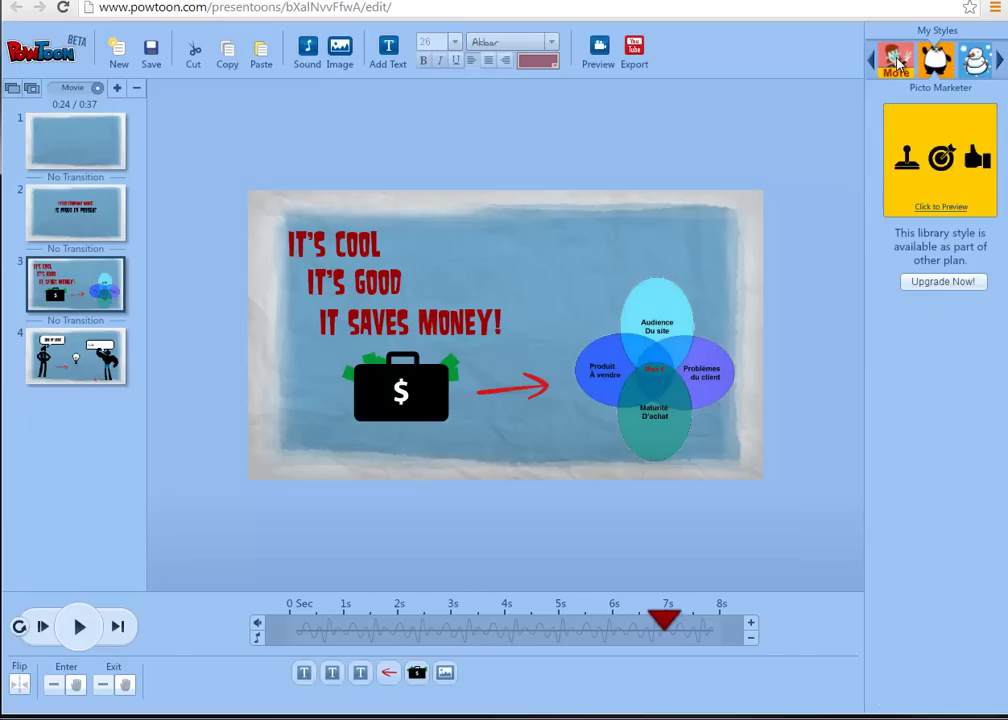
click(898, 62)
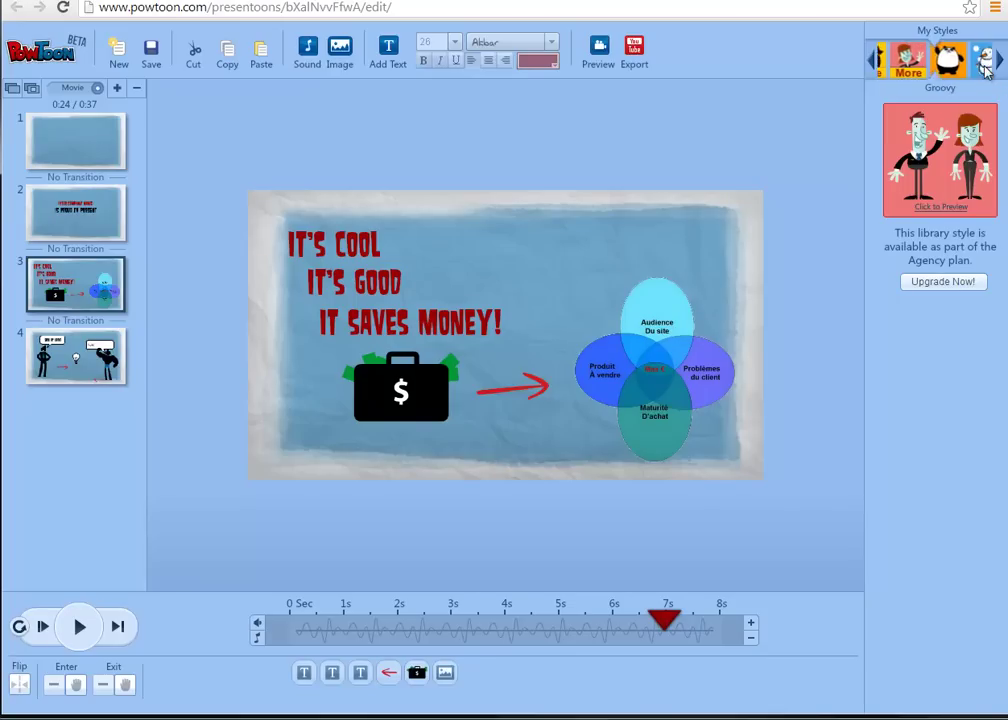
click(940, 62)
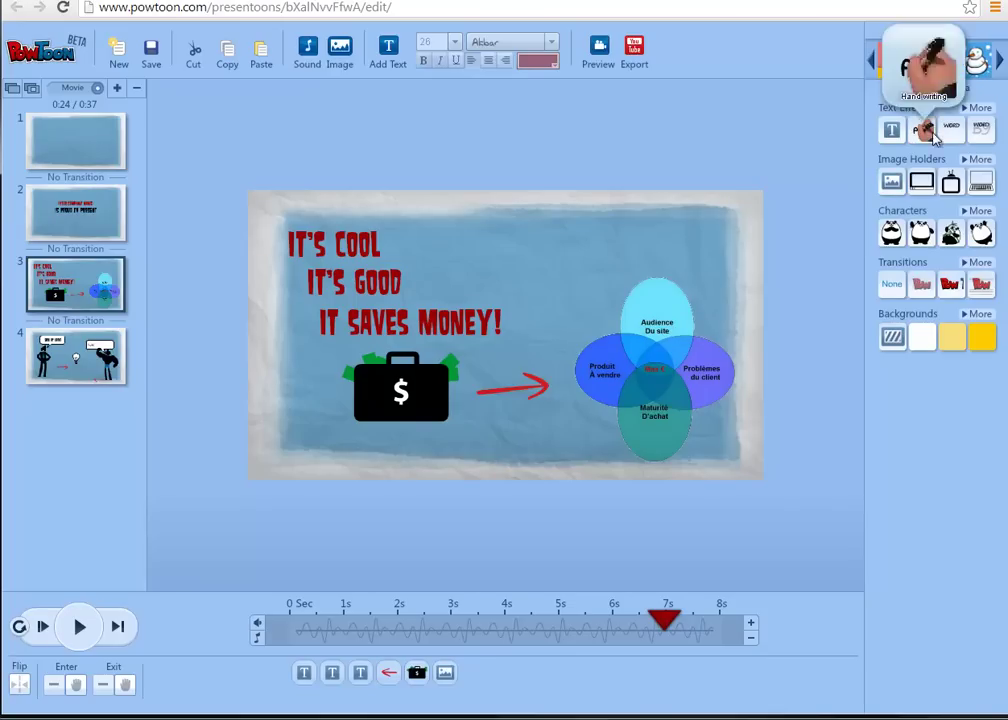
click(972, 212)
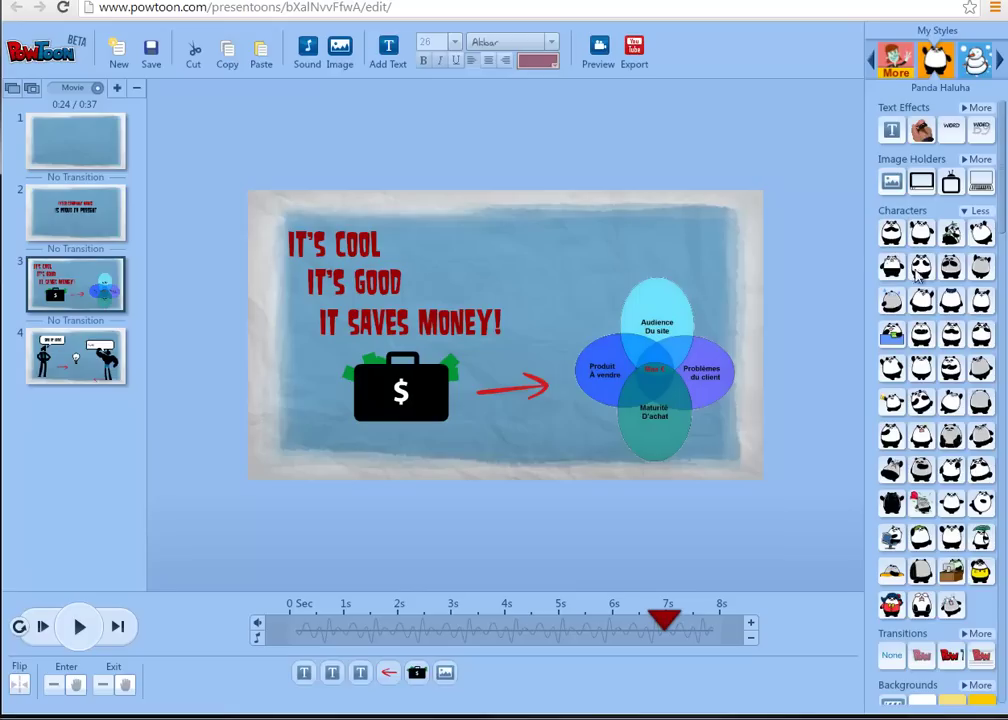
Add the Santa Claus and the vampire from the Greeting Card style to slide 3.
click(975, 58)
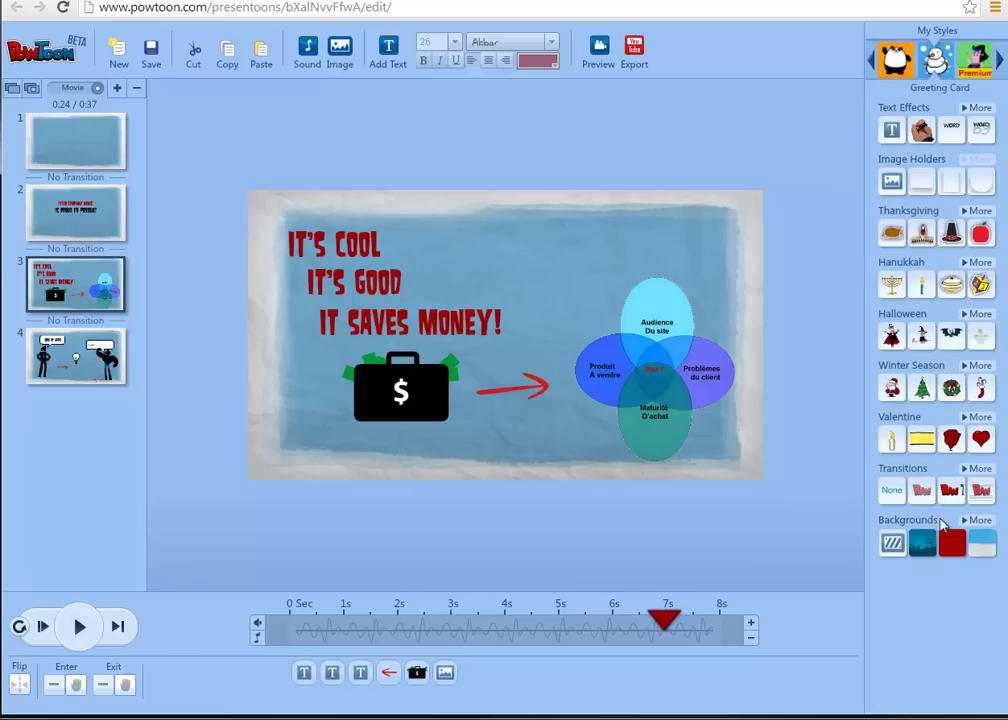
click(893, 389)
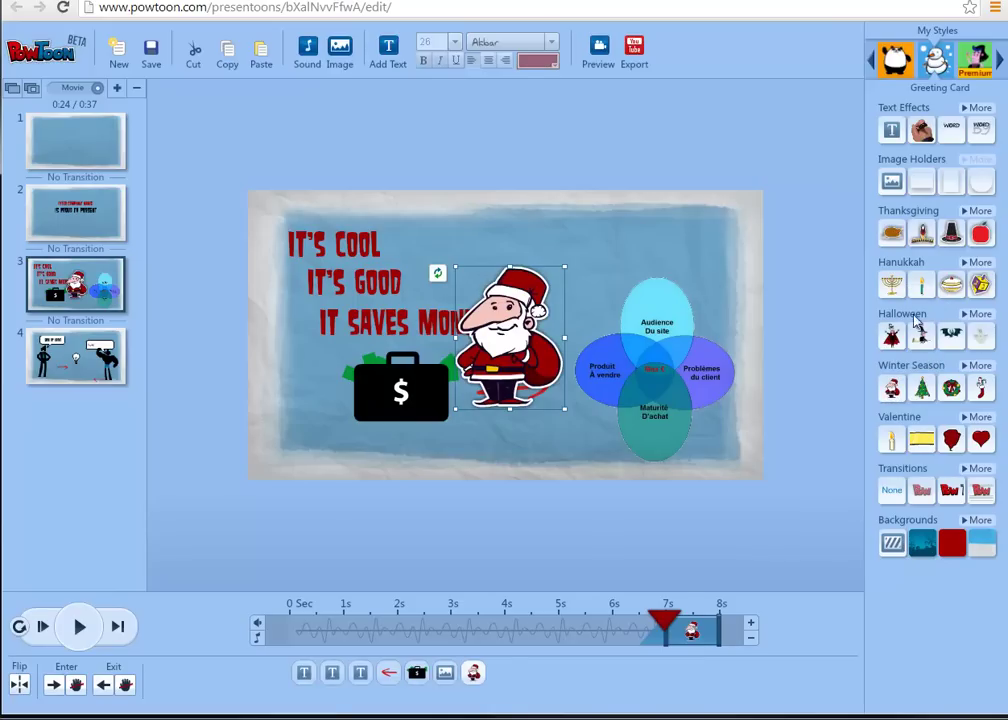
click(891, 338)
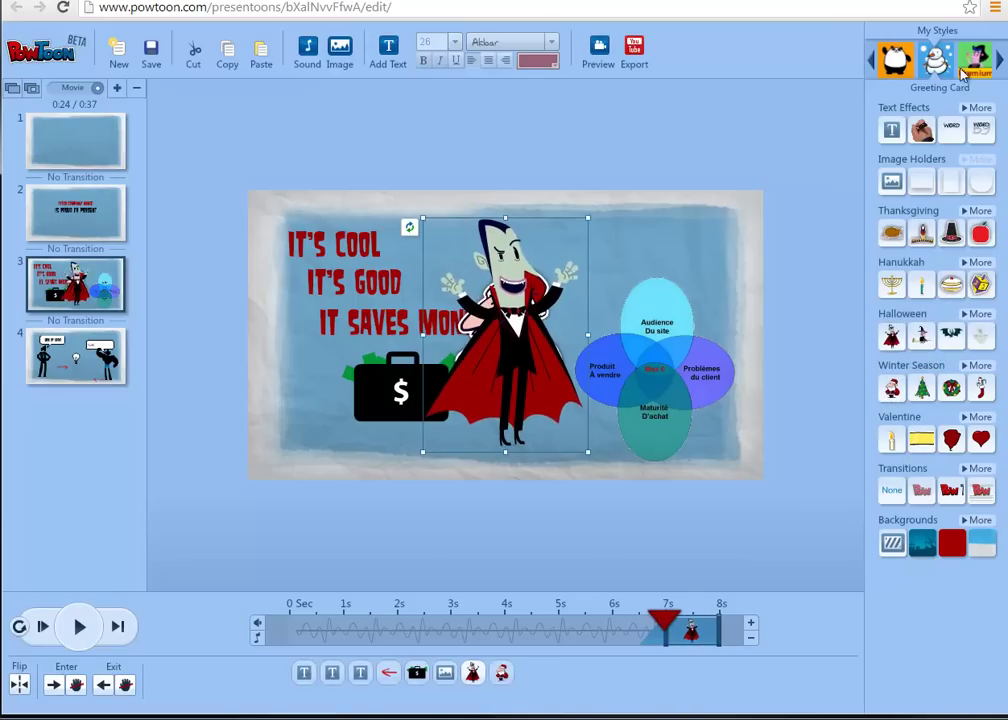
Add the animated woman in pink with raised arms from the Paper Cut style to slide 3.
click(999, 62)
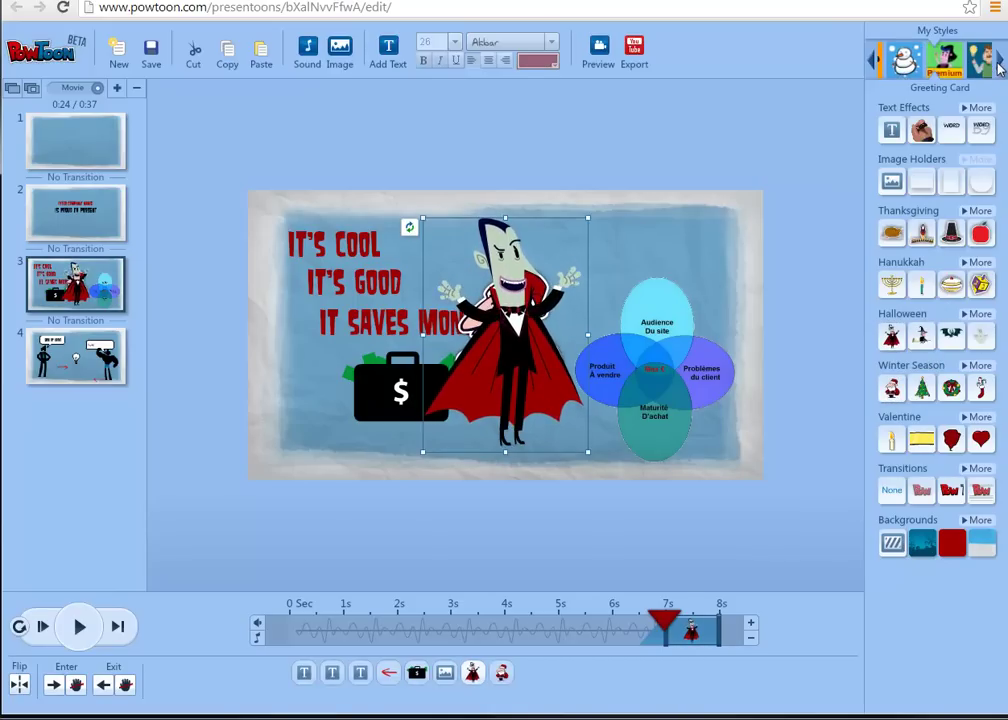
click(935, 60)
click(935, 65)
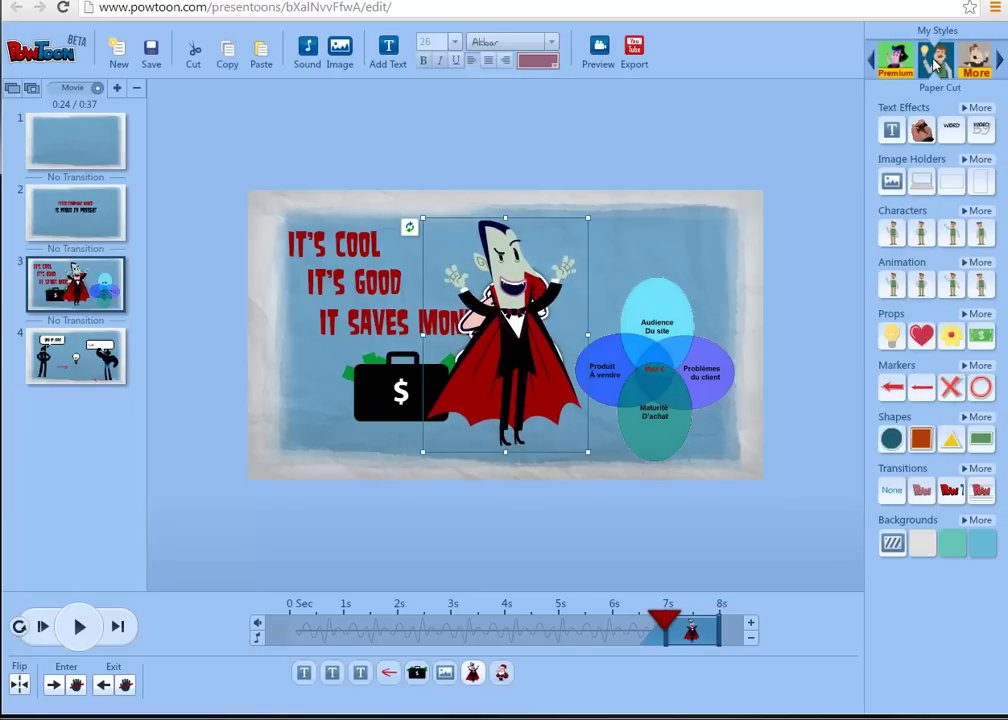
click(978, 263)
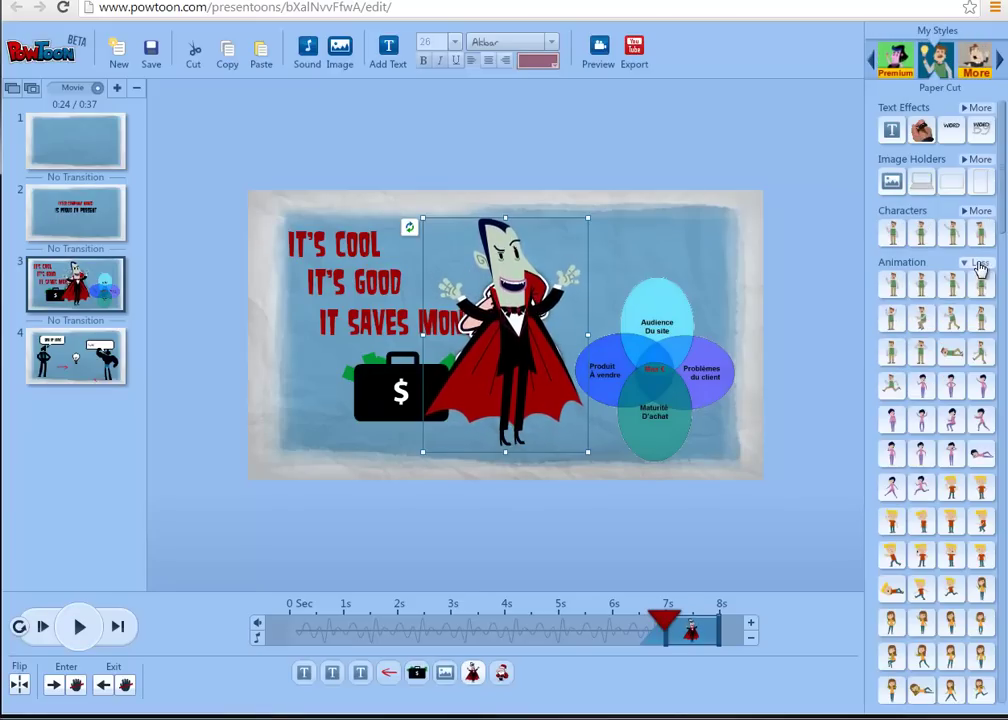
click(922, 420)
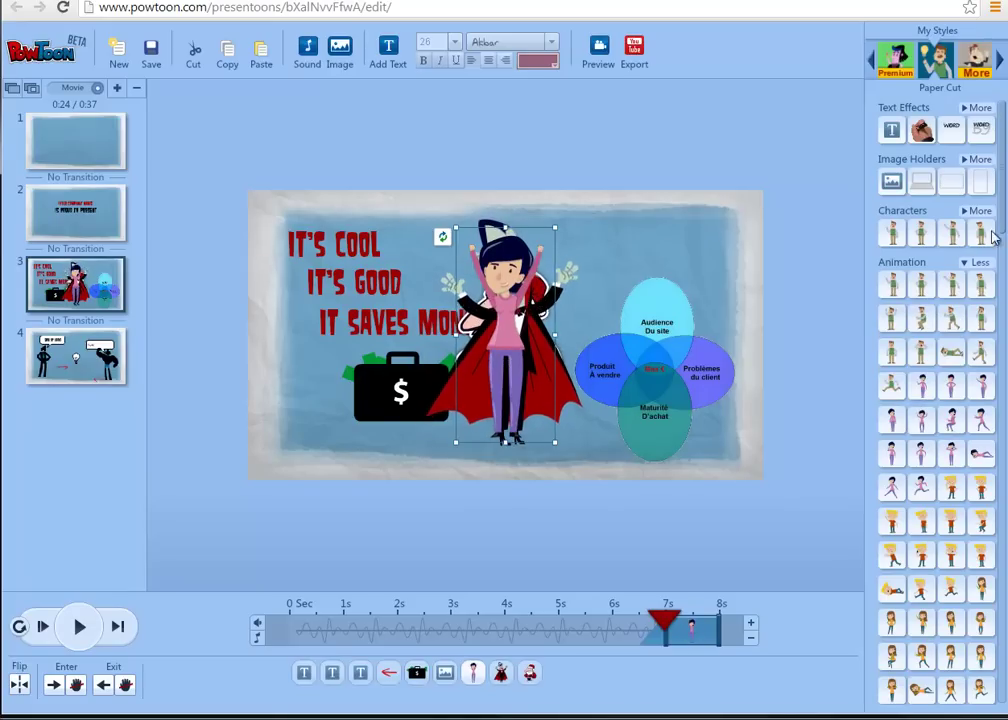
Add the animated blond boy and the running brown-haired girl from the Paper Cut style to slide 3.
click(920, 522)
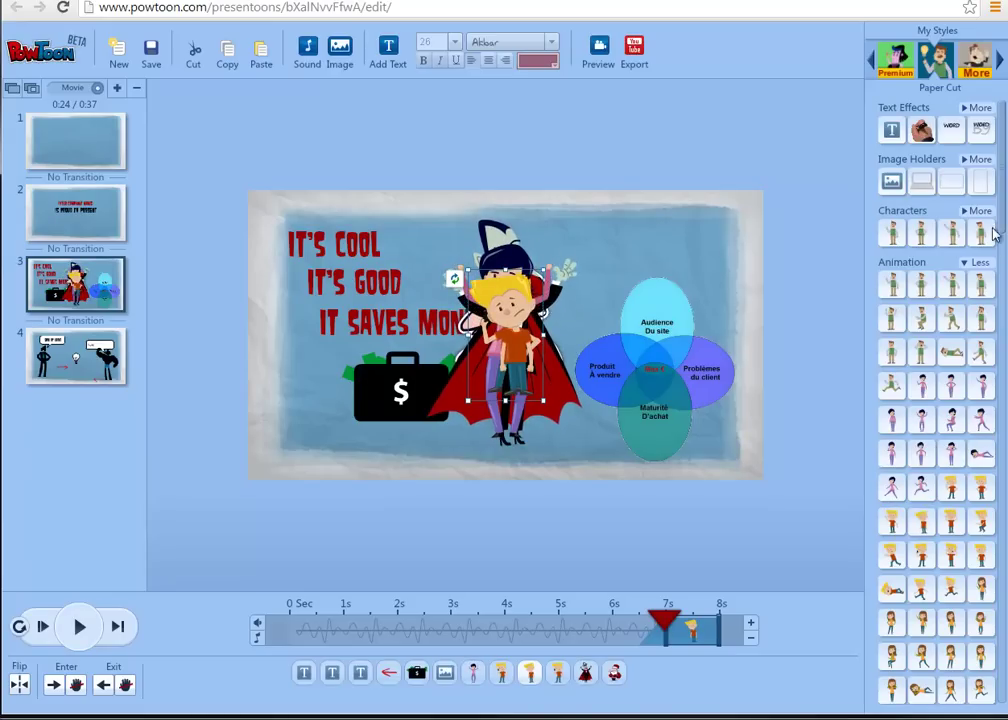
scroll(1005, 366, down, 2)
scroll(1005, 366, down, 3)
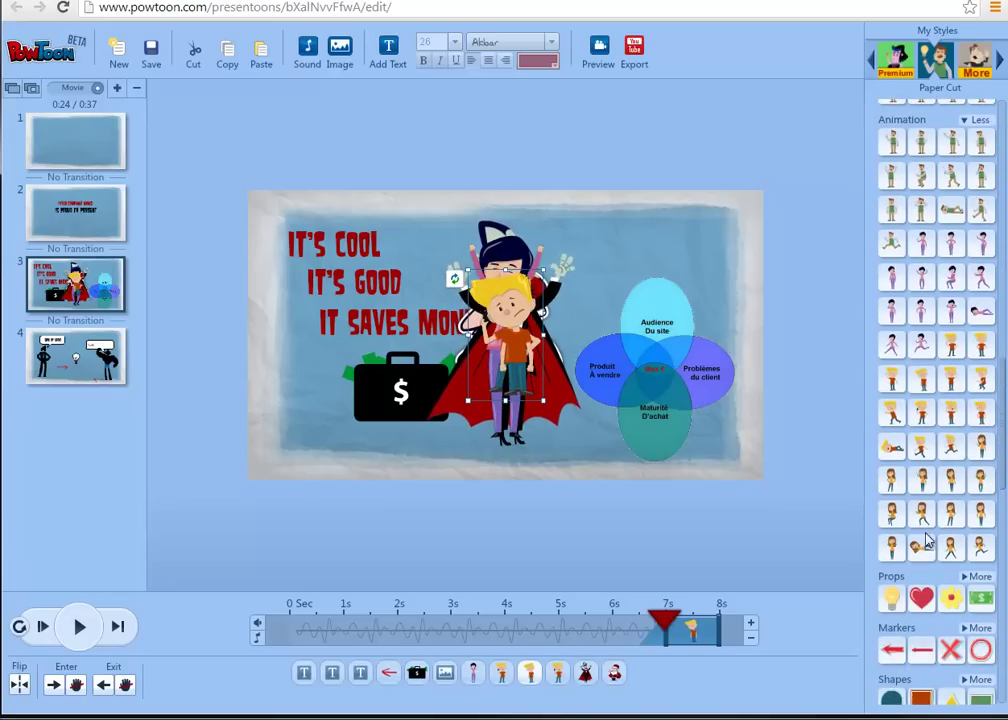
click(922, 448)
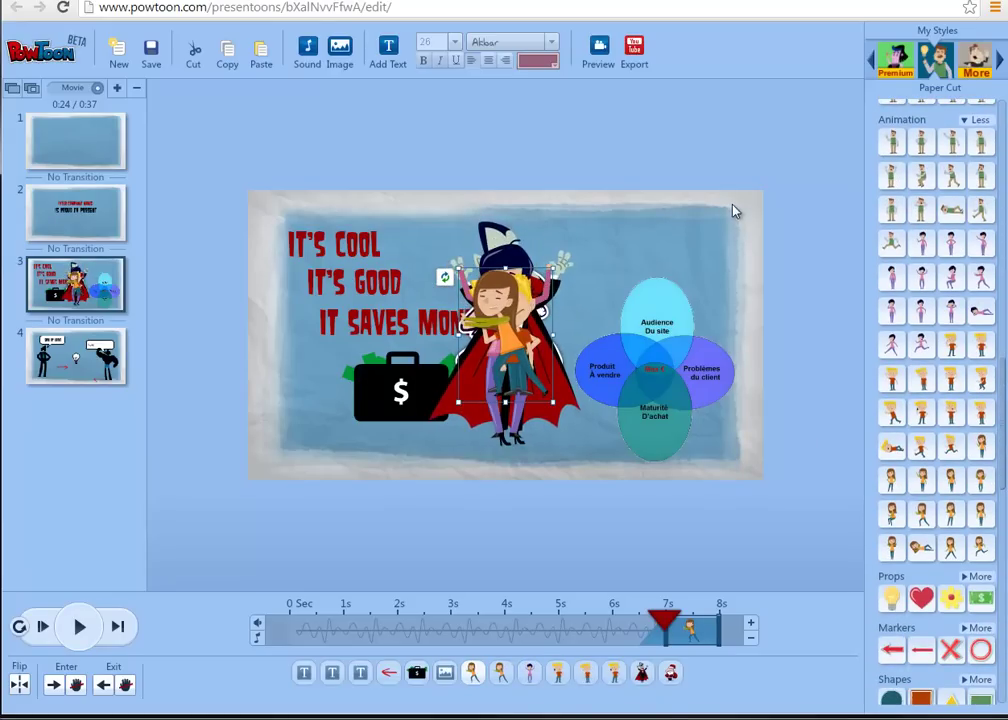
click(640, 267)
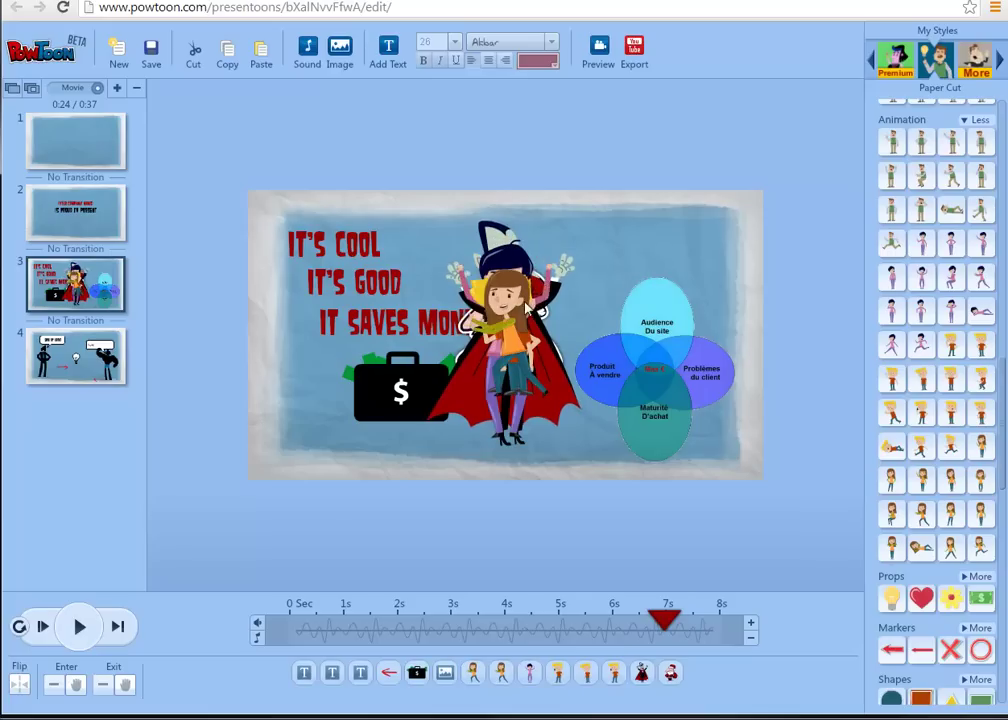
Browse the Marker, Label, Mini Town, Hands and Corporate style libraries, expanding the Marker animations and the hand characters.
click(1000, 64)
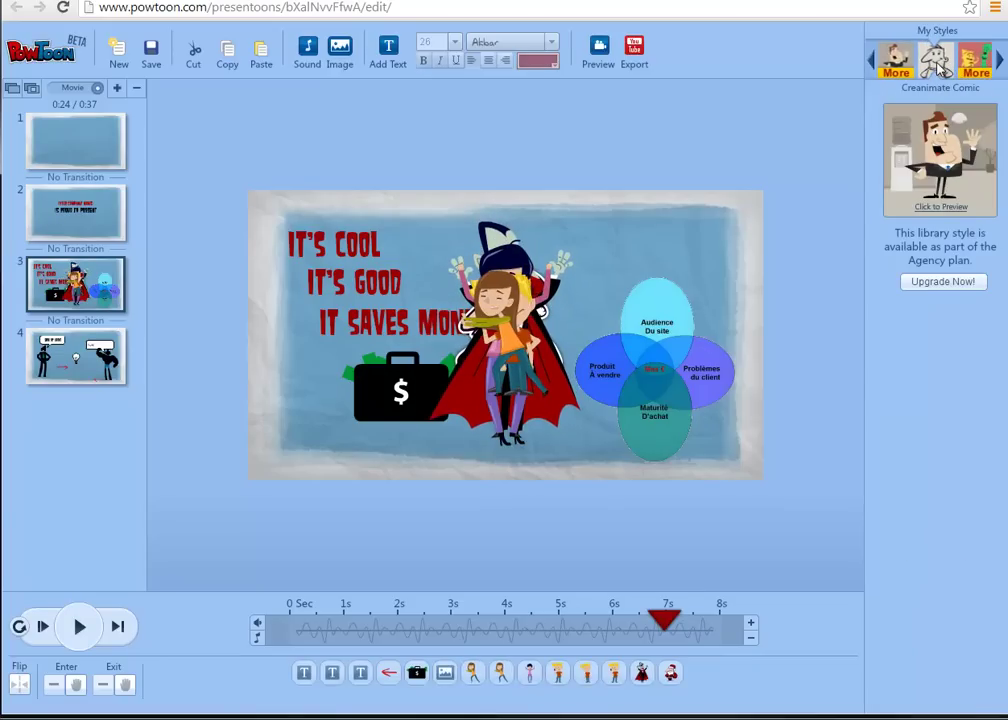
click(938, 62)
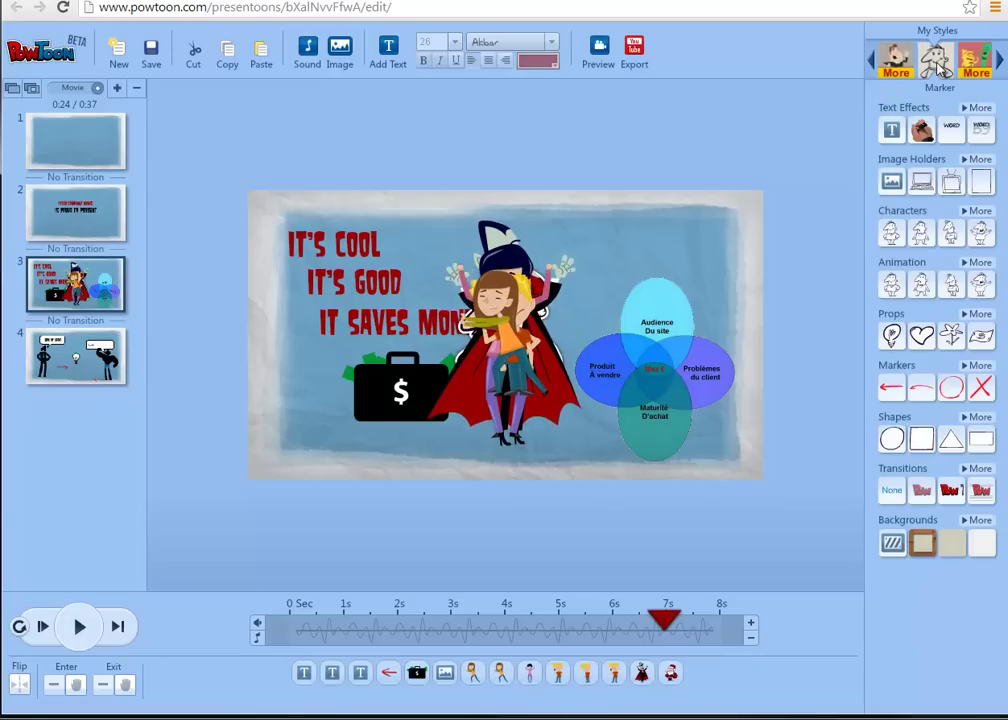
click(977, 264)
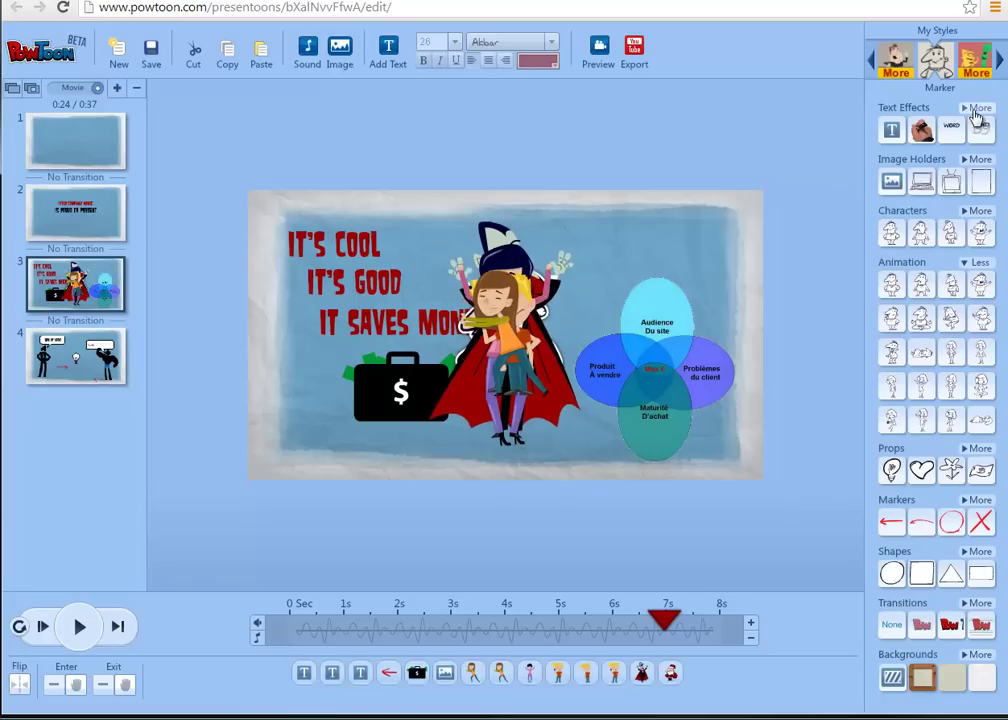
click(1000, 64)
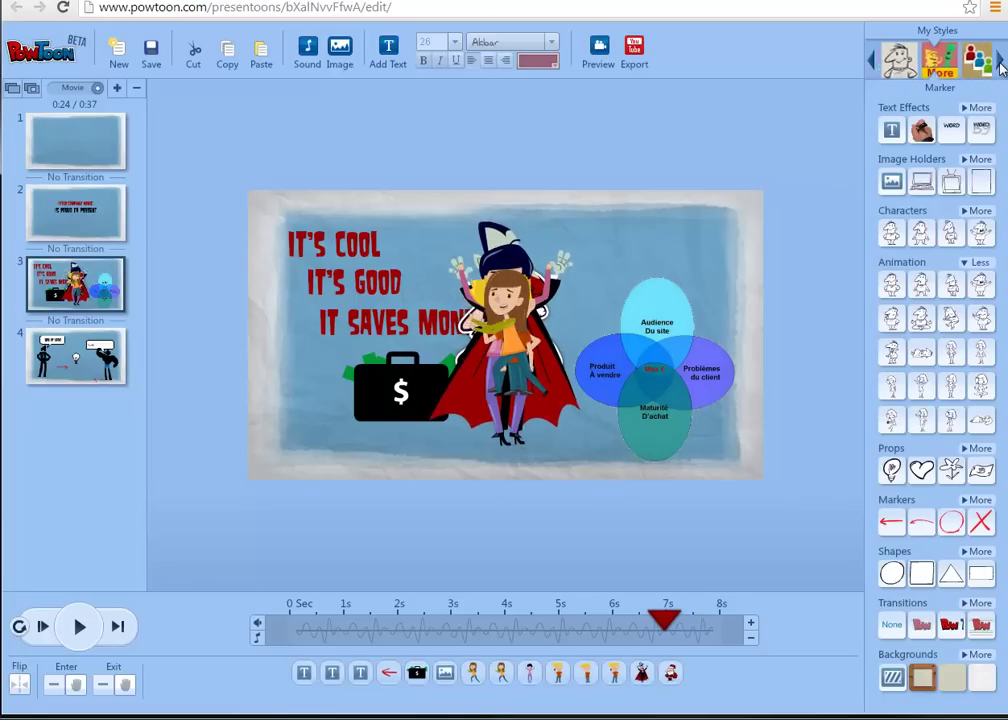
click(938, 62)
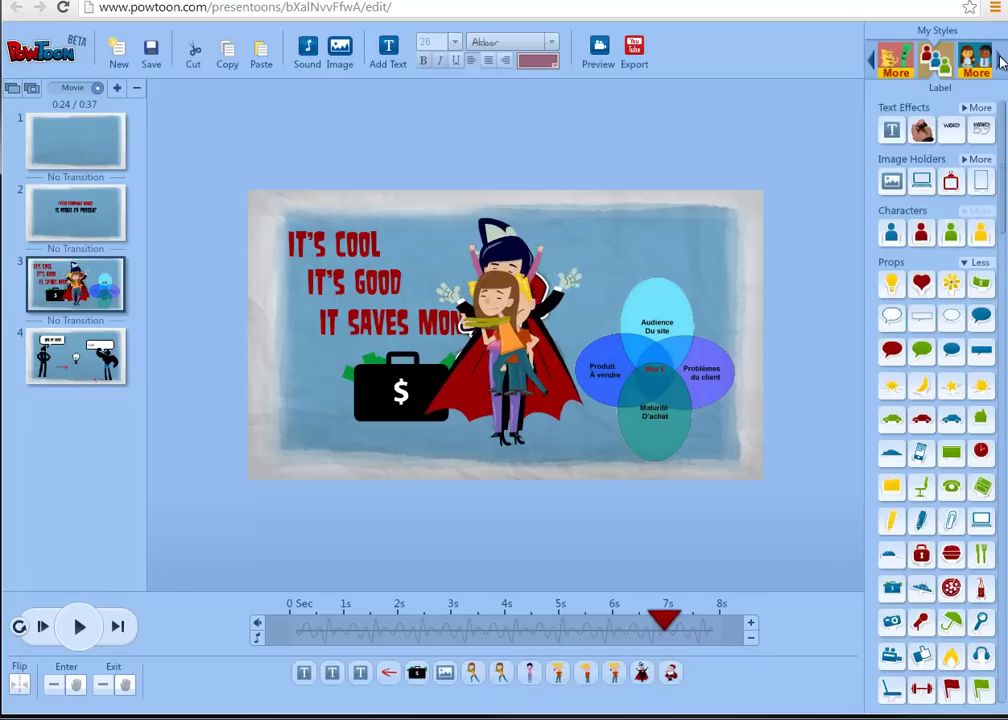
click(948, 62)
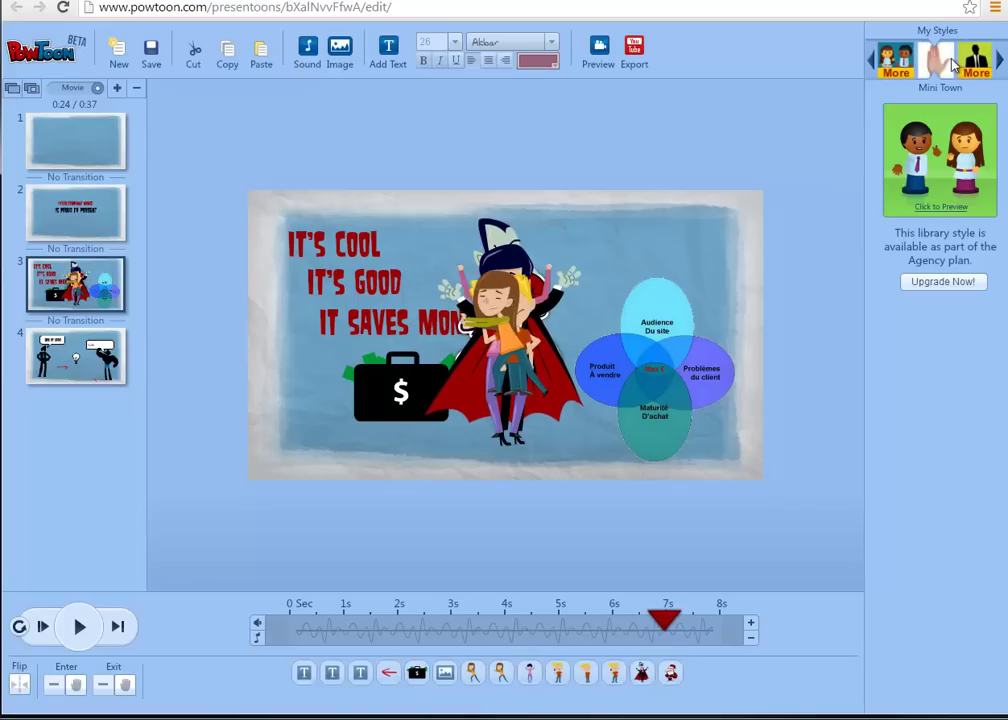
click(938, 62)
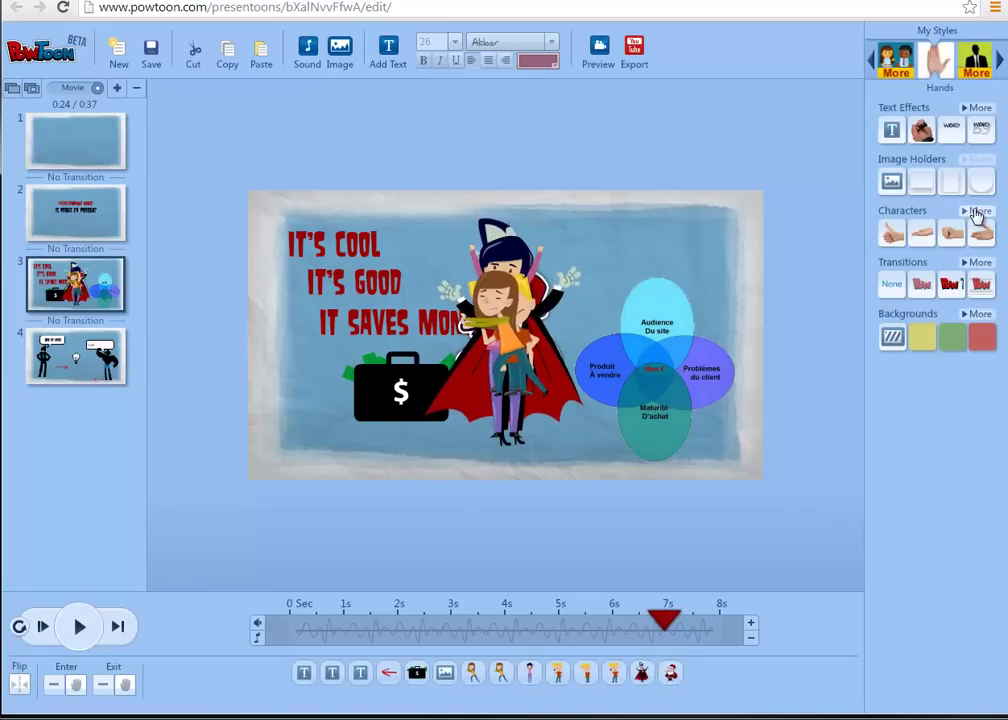
click(978, 211)
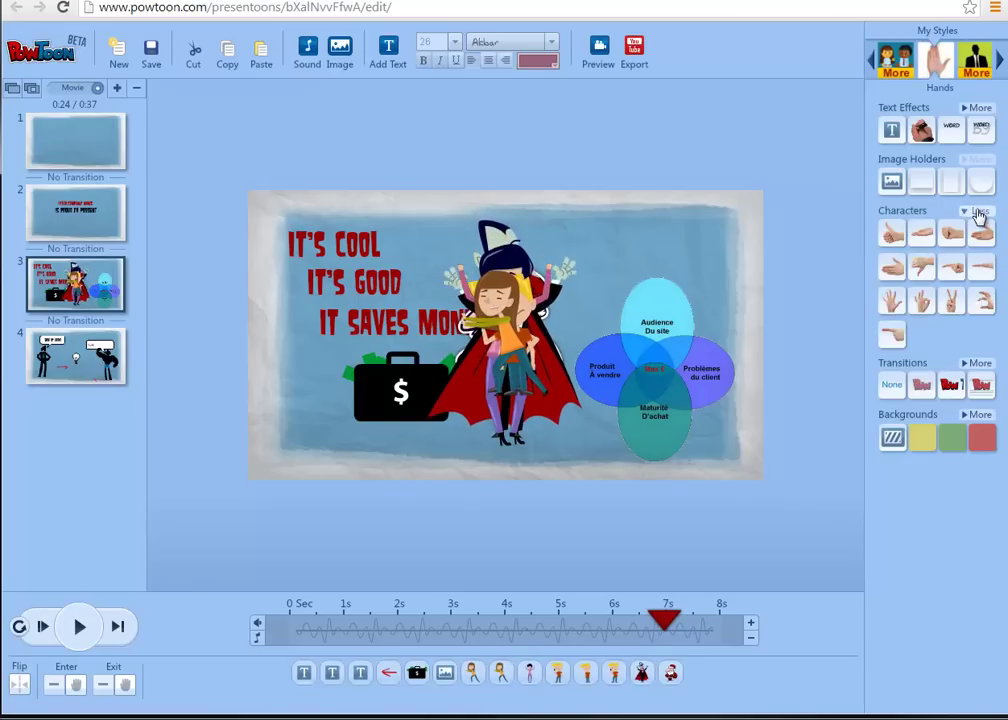
click(998, 62)
click(998, 62)
click(998, 62)
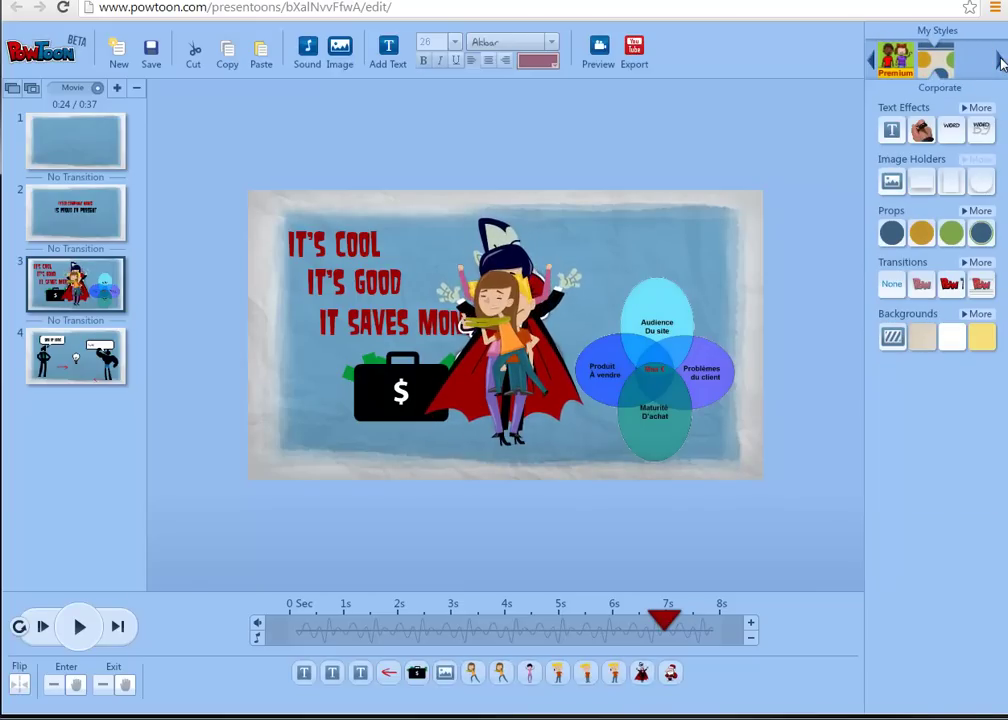
Go back through the style libraries to Panda Haluha.
click(872, 61)
click(873, 61)
click(873, 61)
click(873, 61)
click(873, 61)
click(872, 61)
click(872, 61)
click(872, 61)
click(872, 61)
click(872, 61)
click(872, 61)
click(872, 61)
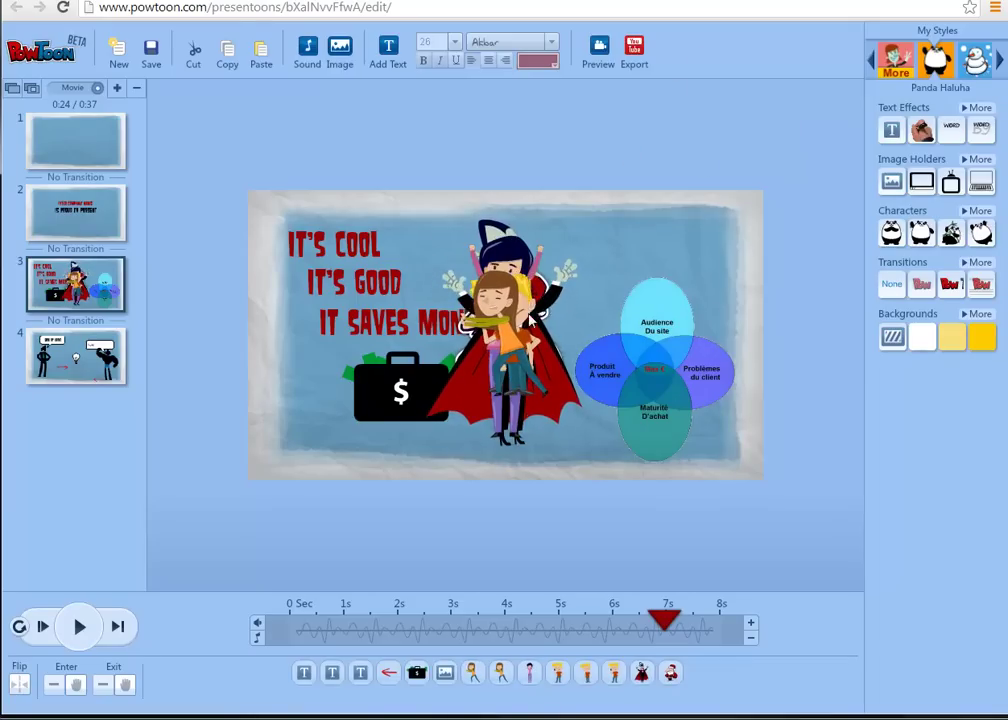
Rewind slide 3 to its start, and play slide 1 up to about 6 seconds.
drag(668, 622, 178, 608)
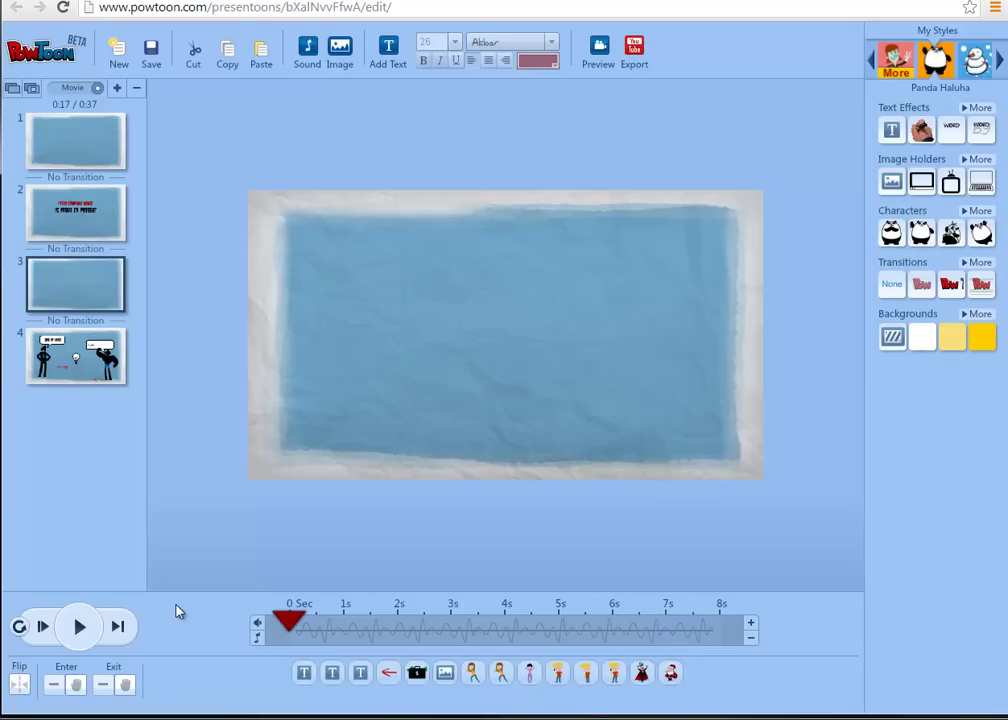
click(74, 135)
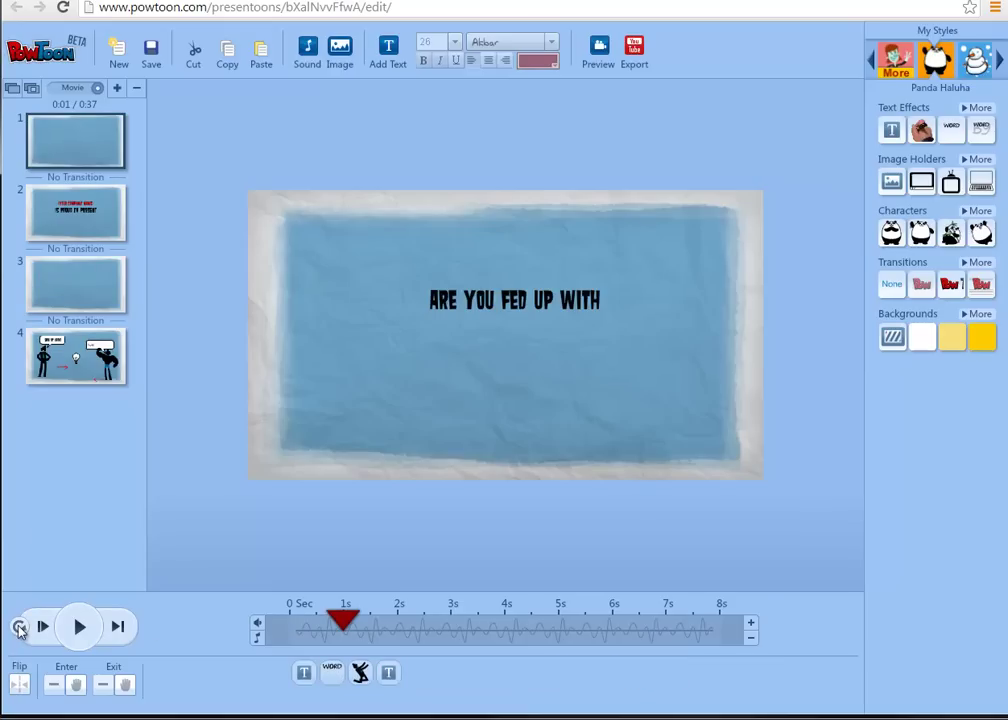
click(80, 628)
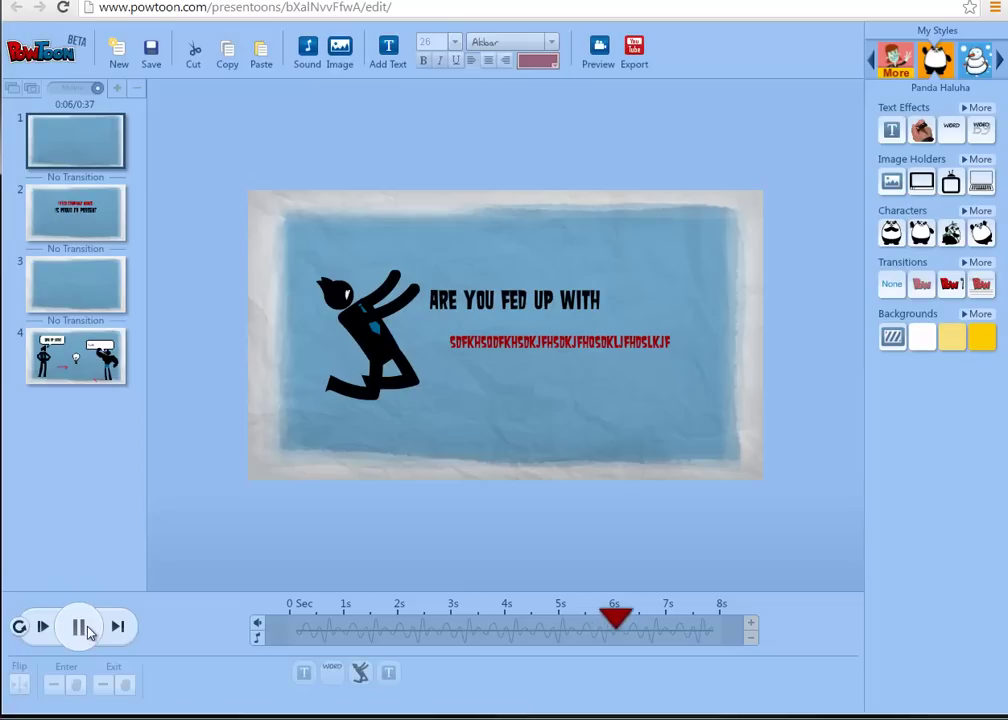
click(82, 627)
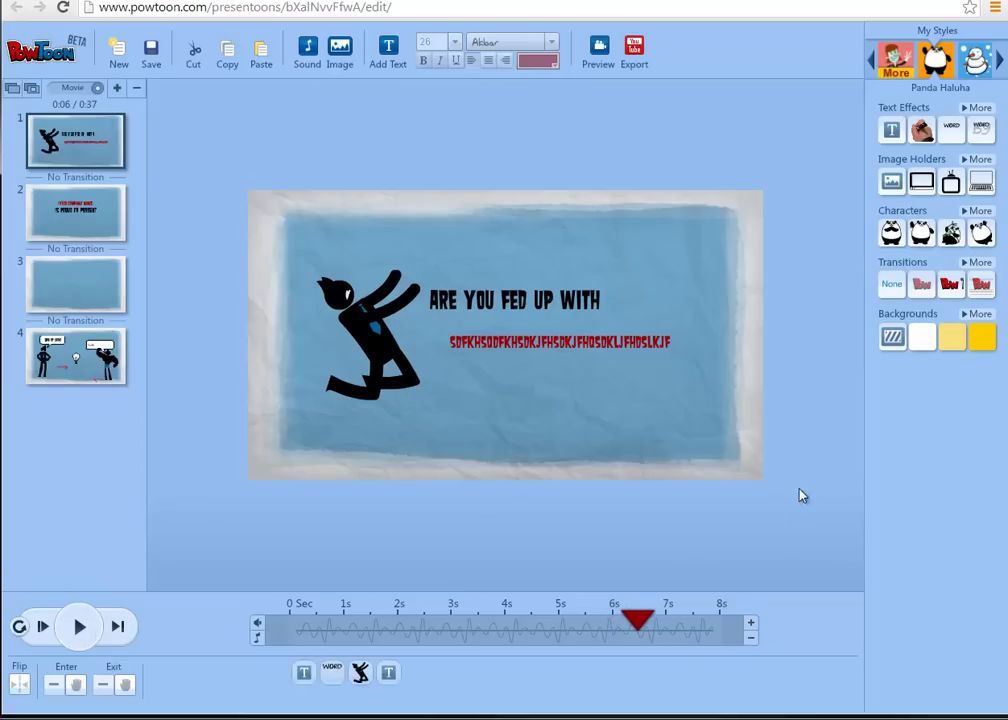
Open the export options, switch to YouTube's video manager, and open the "Guide + Formation vidéo Googleliser" video, pausing its playback.
click(632, 55)
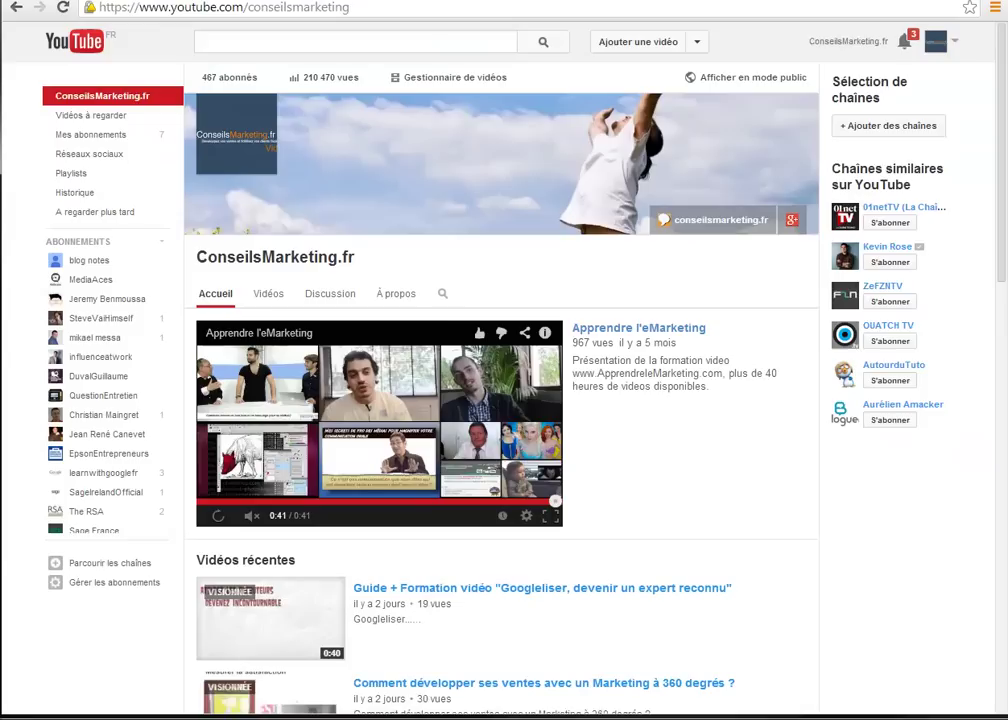
click(938, 42)
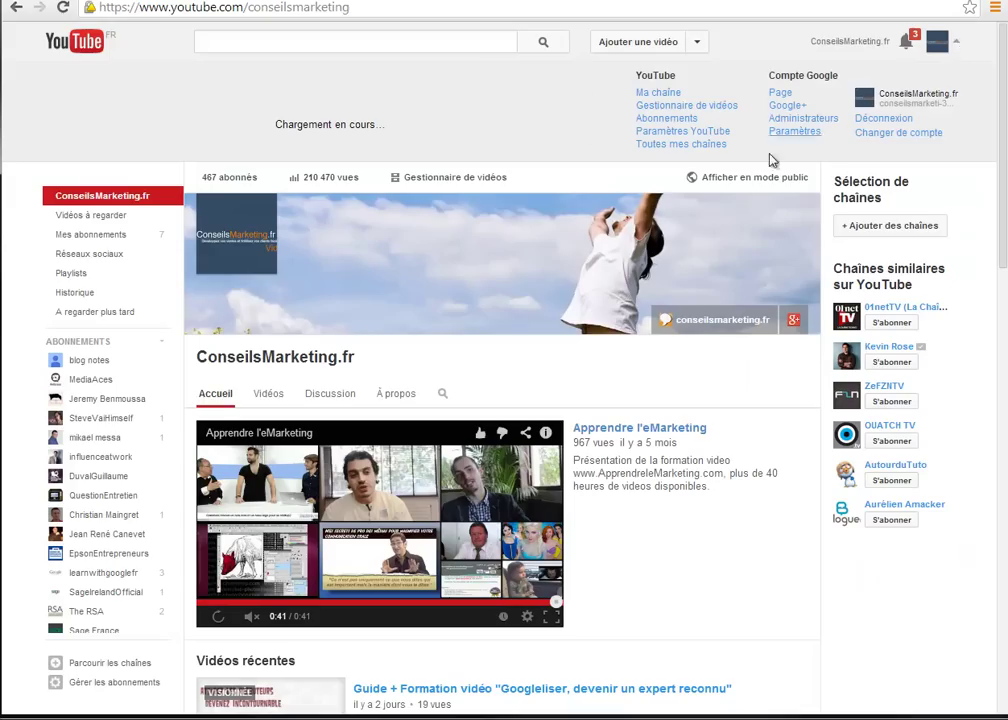
click(660, 106)
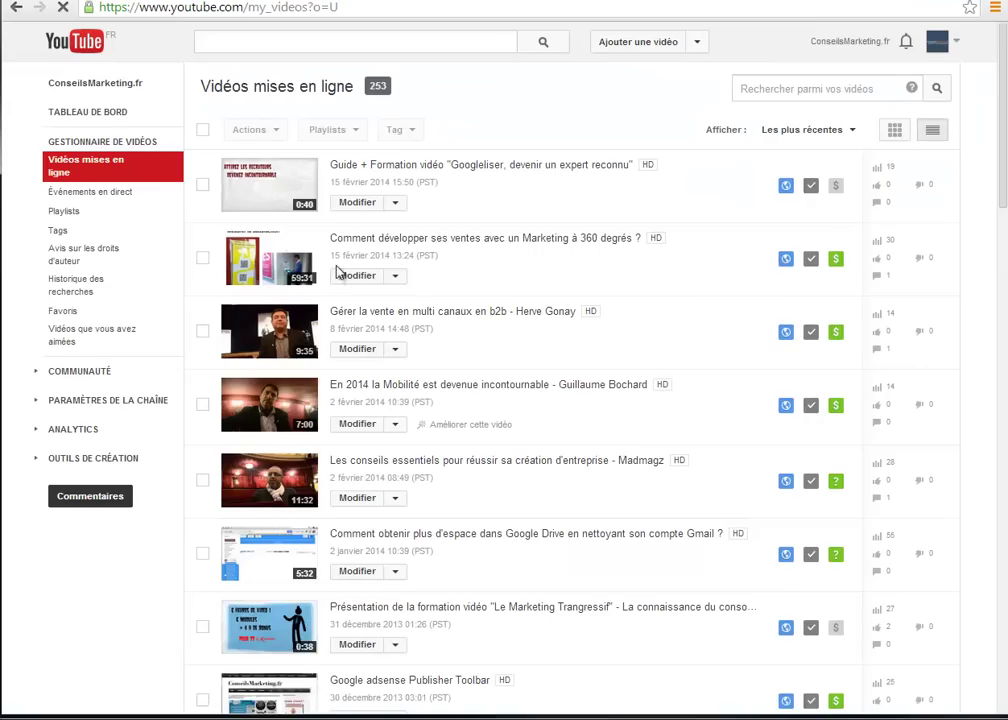
click(528, 166)
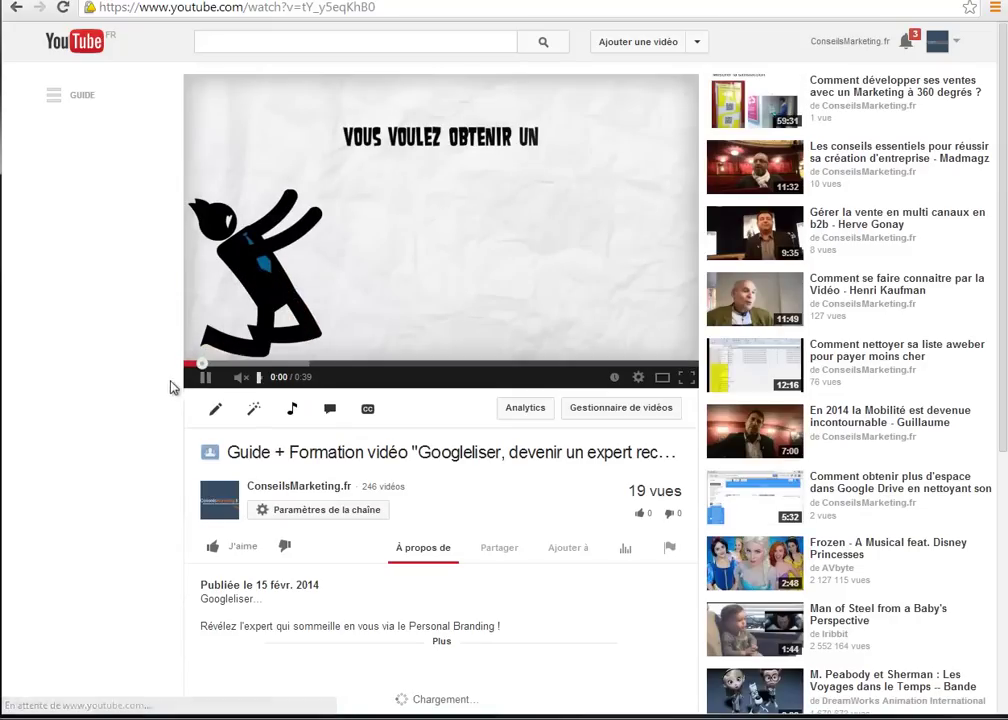
click(214, 385)
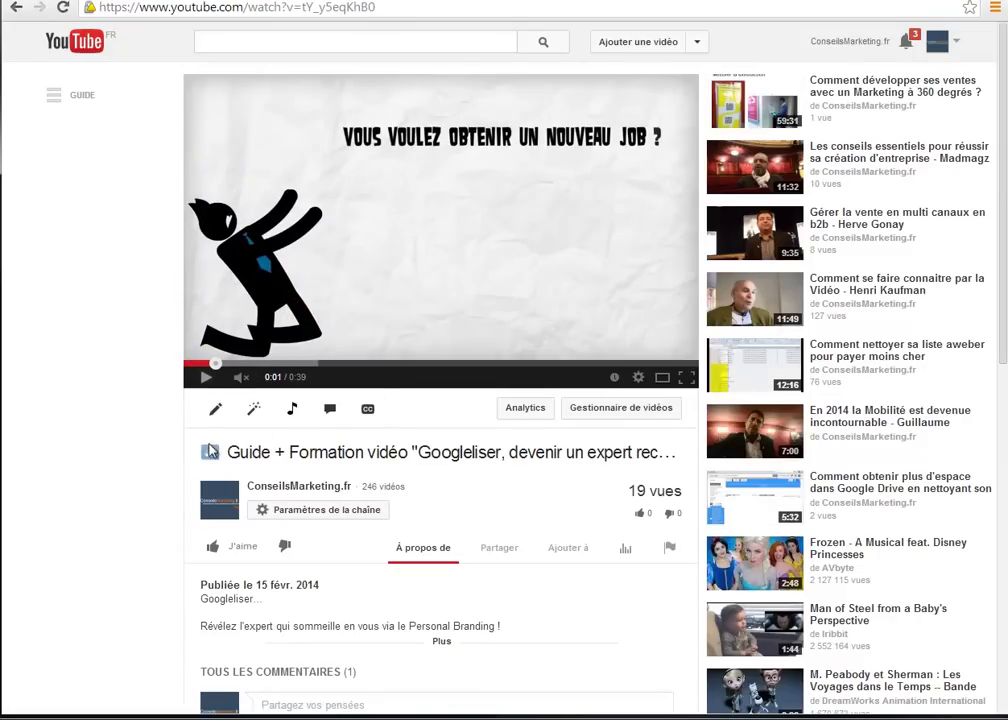
Open the Googleliser video's info and settings, and examine its privacy options, title and description.
click(214, 416)
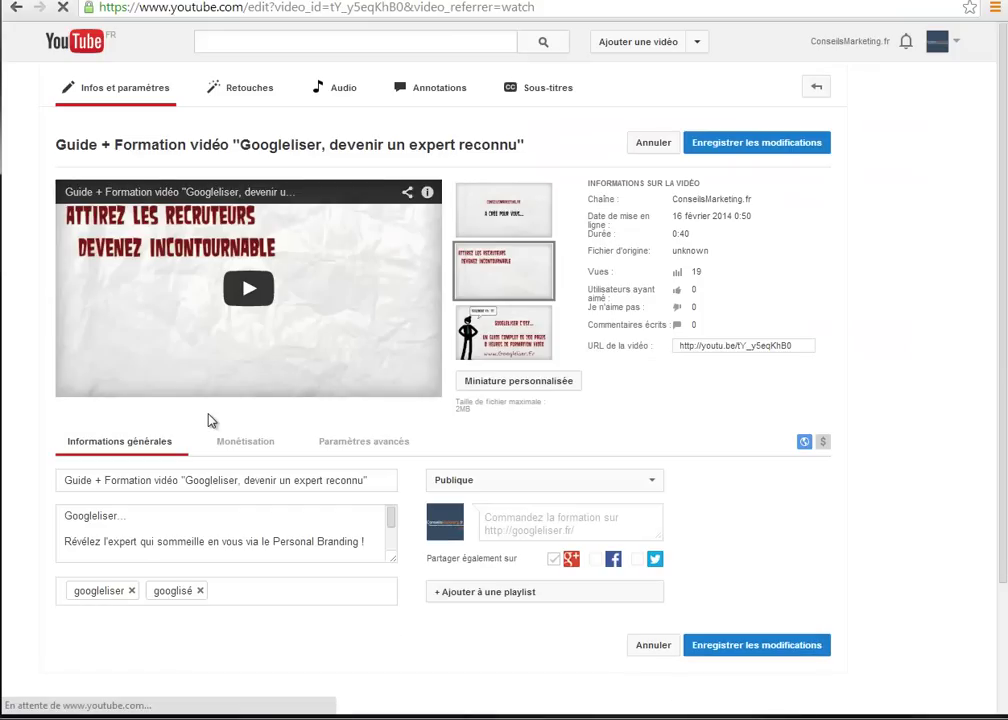
click(654, 484)
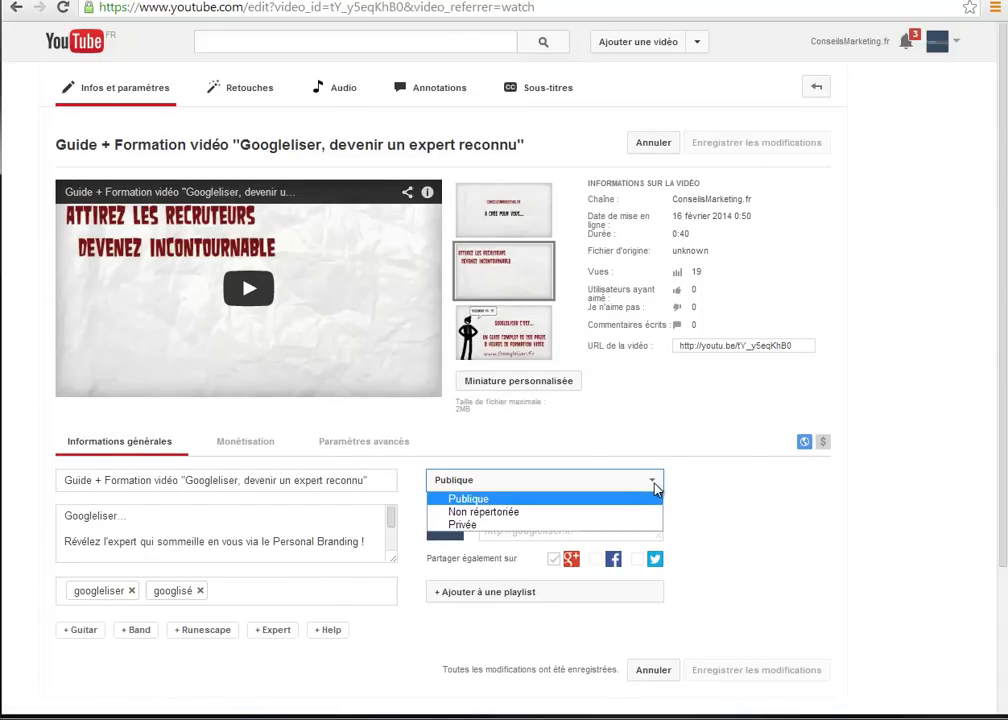
click(770, 502)
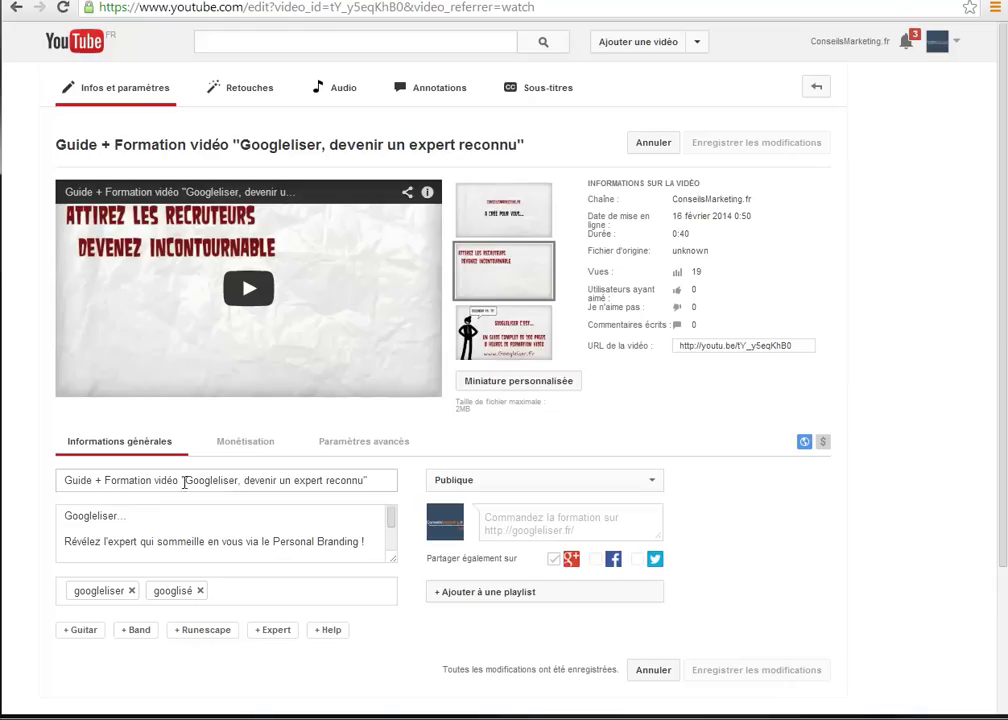
drag(79, 476, 272, 480)
triple_click(153, 538)
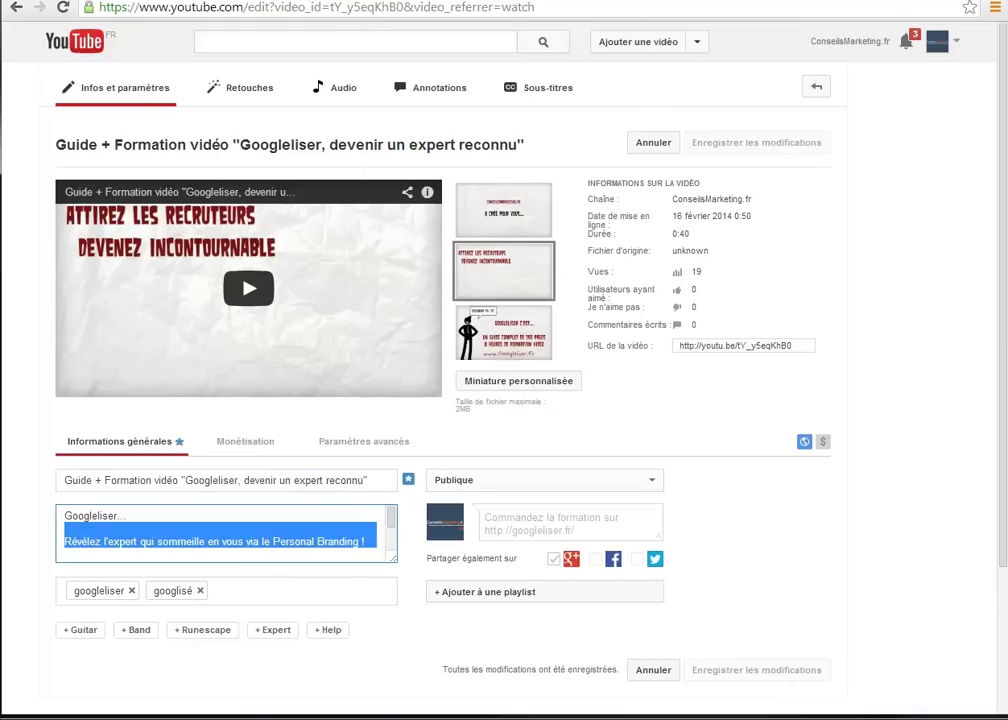
Close the YouTube page and cancel the export options in PowToon.
key(ctrl+w)
click(455, 150)
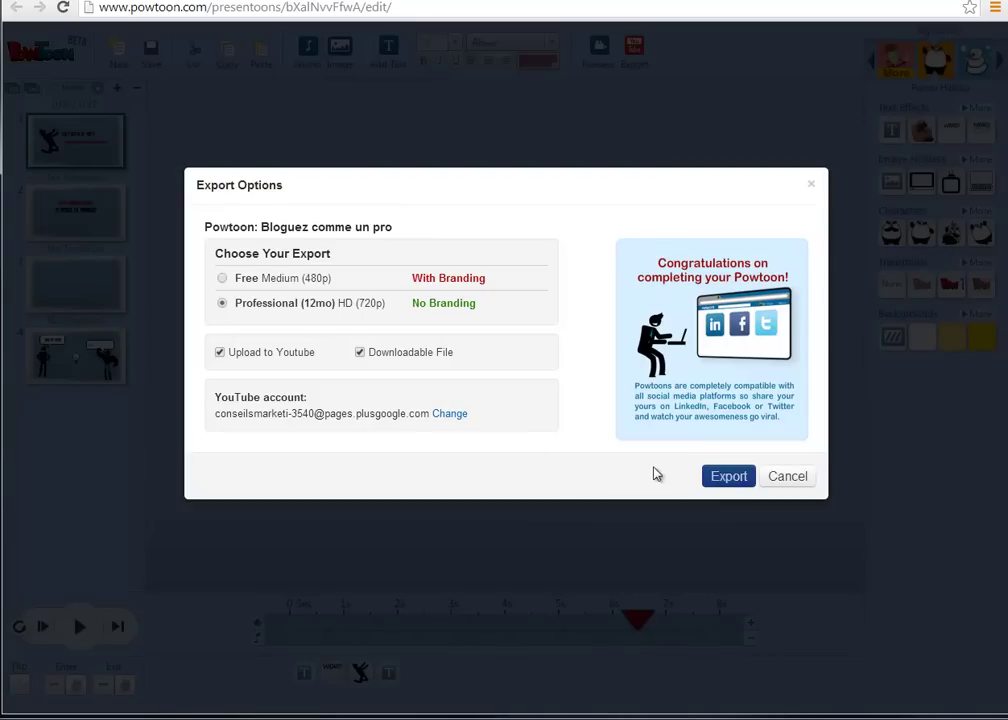
click(789, 479)
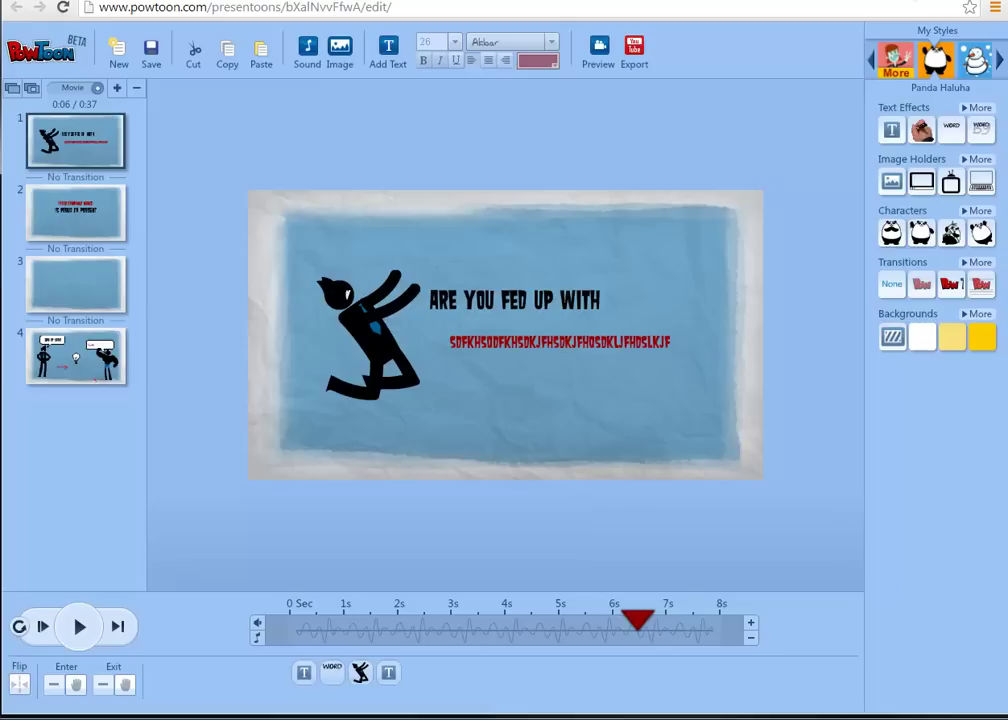
key(ctrl+t)
text(yiu)
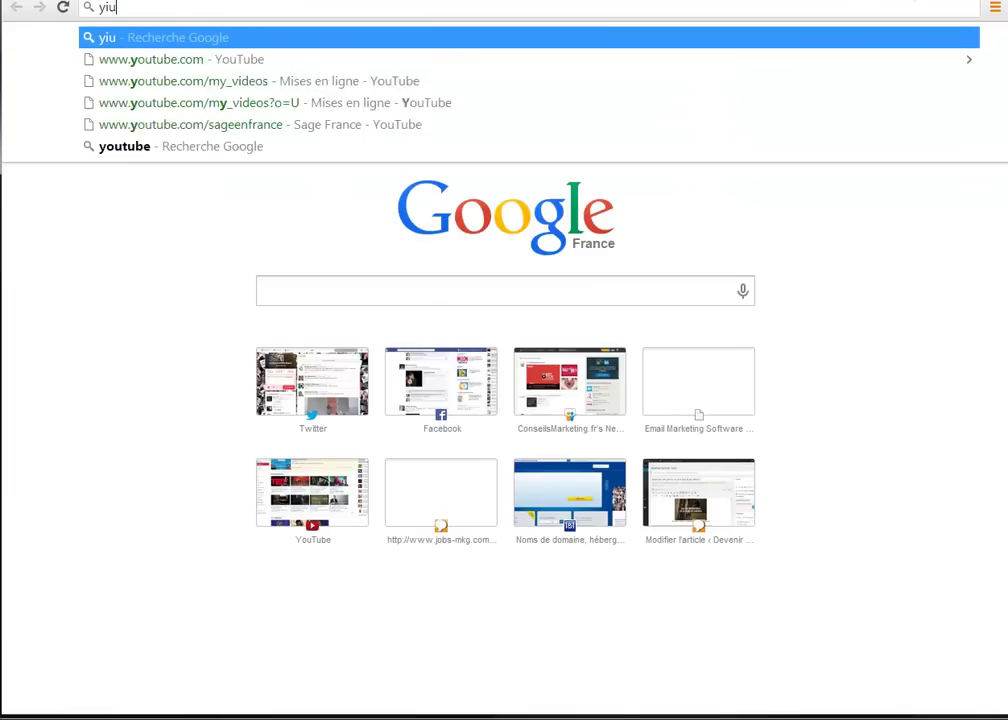
key(BackSpace)
key(BackSpace)
text(outube.com)
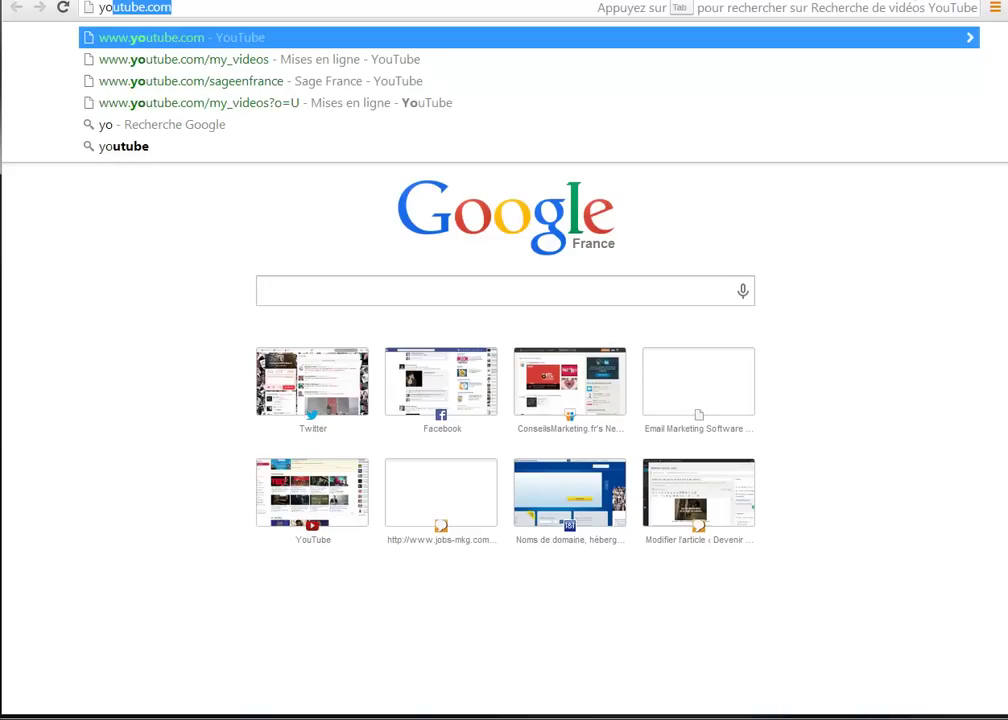
click(214, 62)
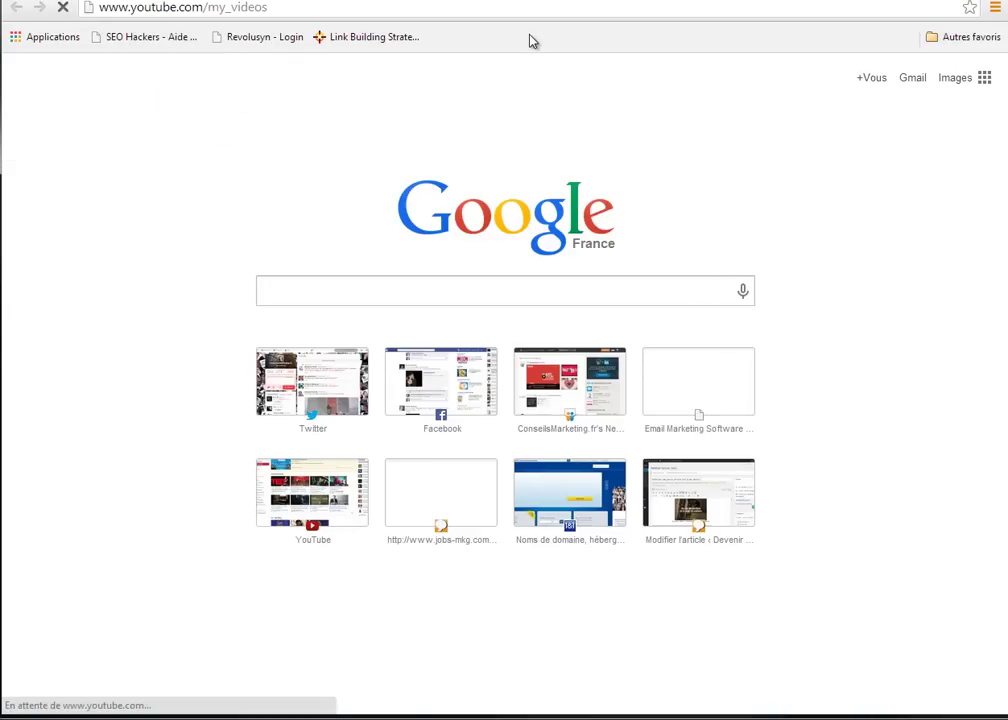
click(449, 166)
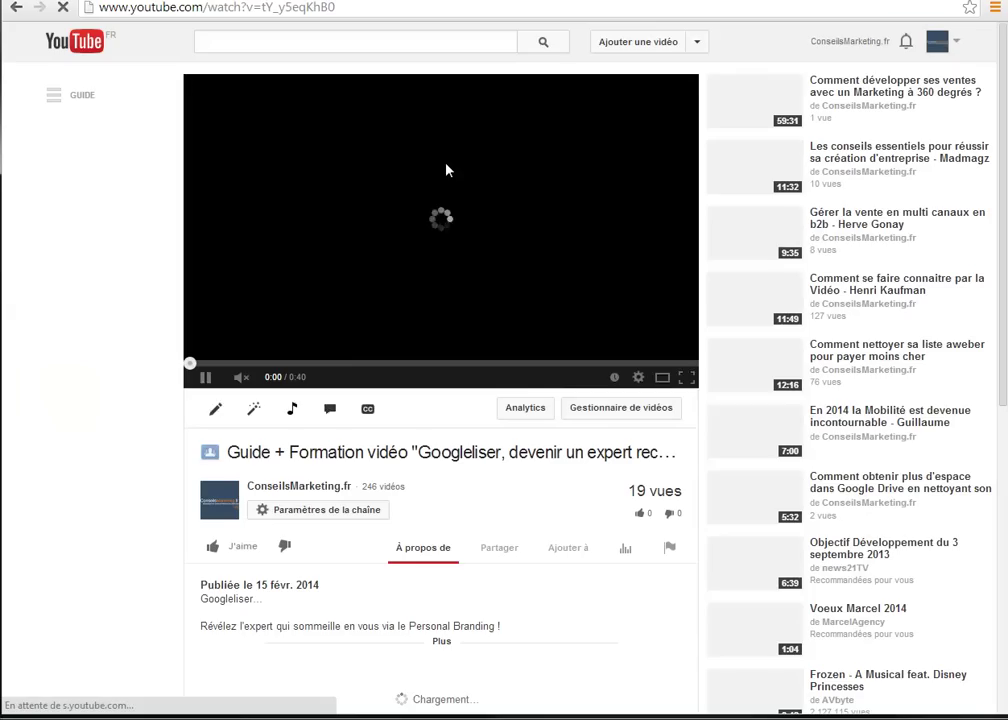
click(205, 377)
Show the video's embed code under its sharing options and give it a custom video width of 600.
scroll(323, 511, down, 2)
click(497, 418)
scroll(410, 427, down, 1)
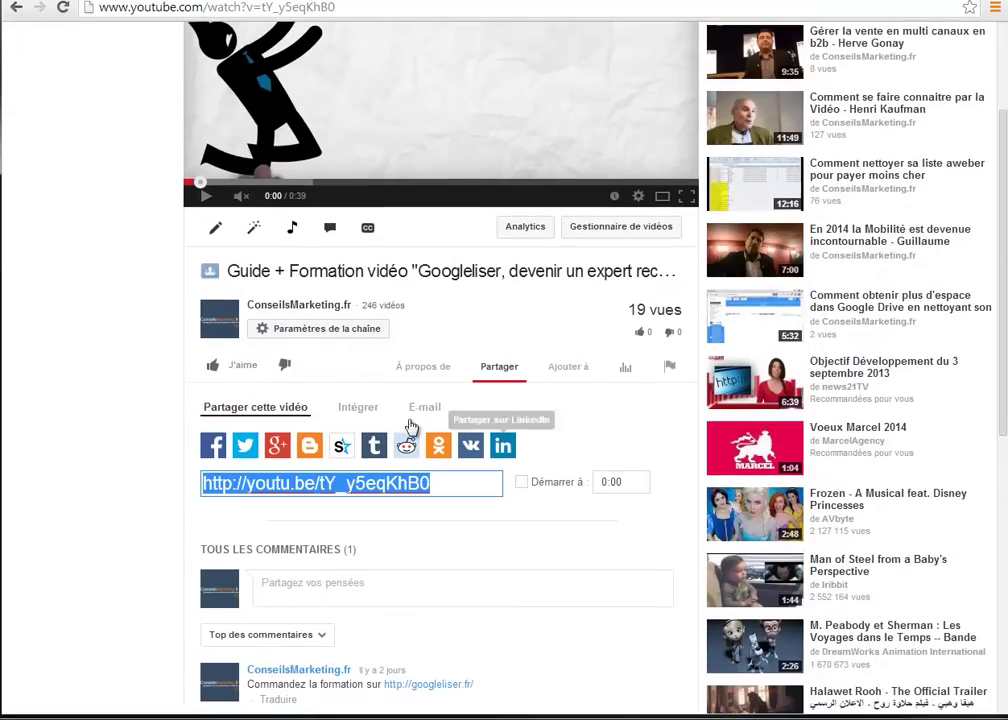
click(349, 409)
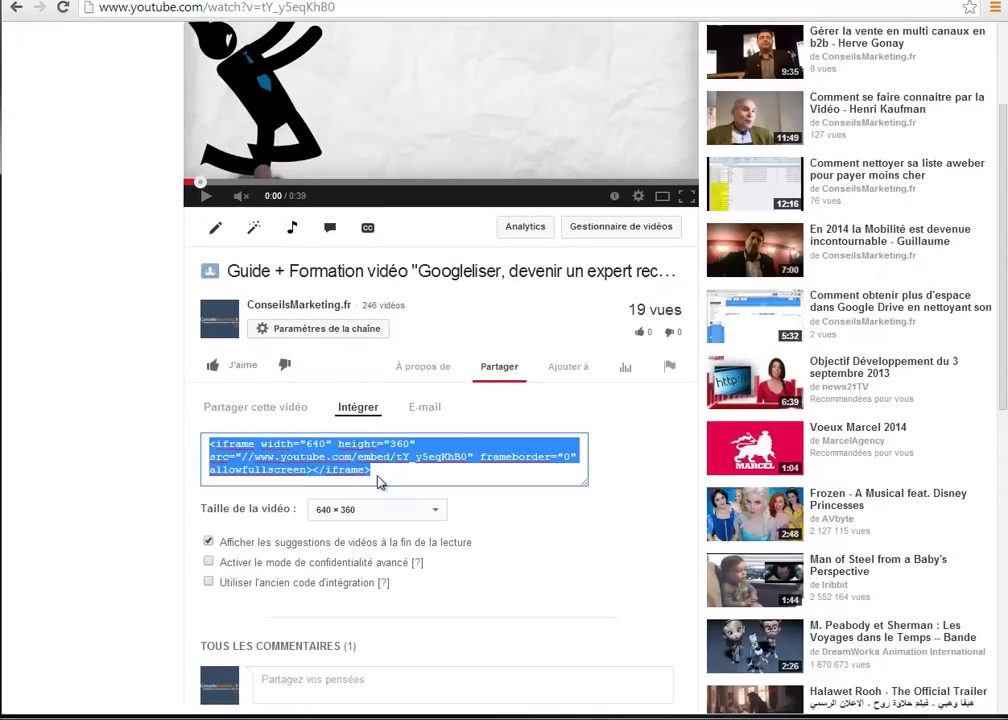
click(439, 517)
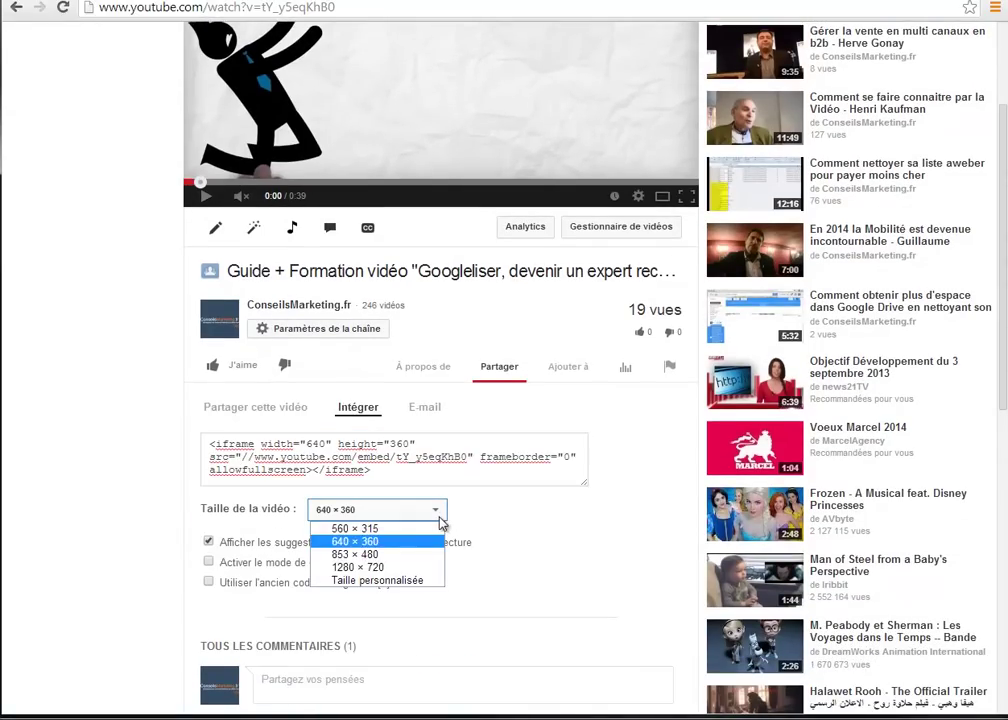
click(408, 580)
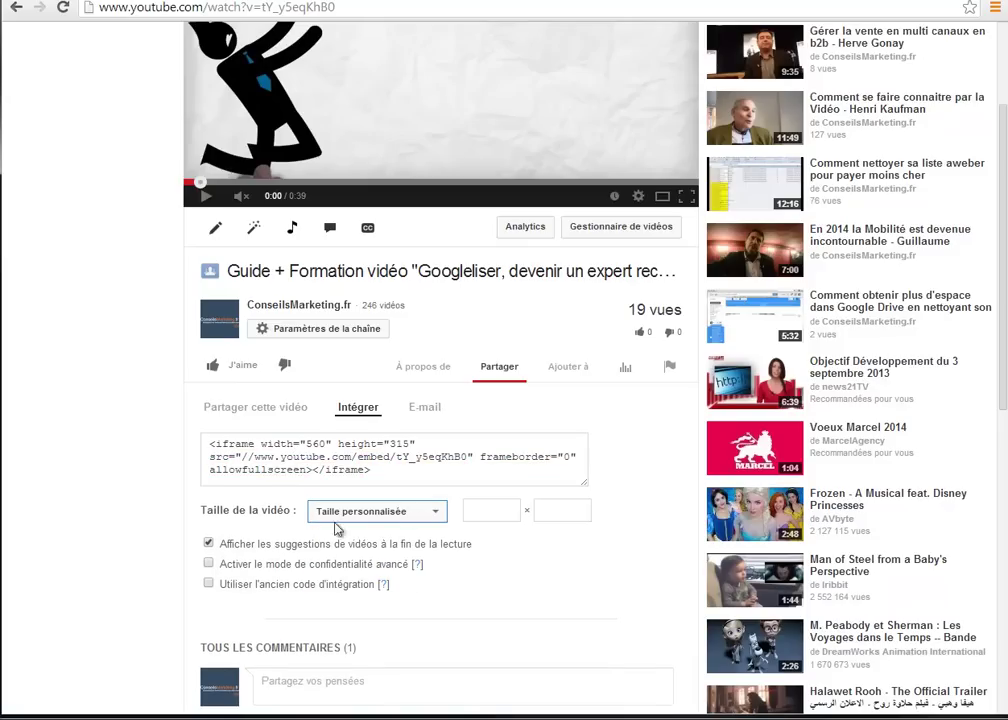
click(496, 510)
text(600)
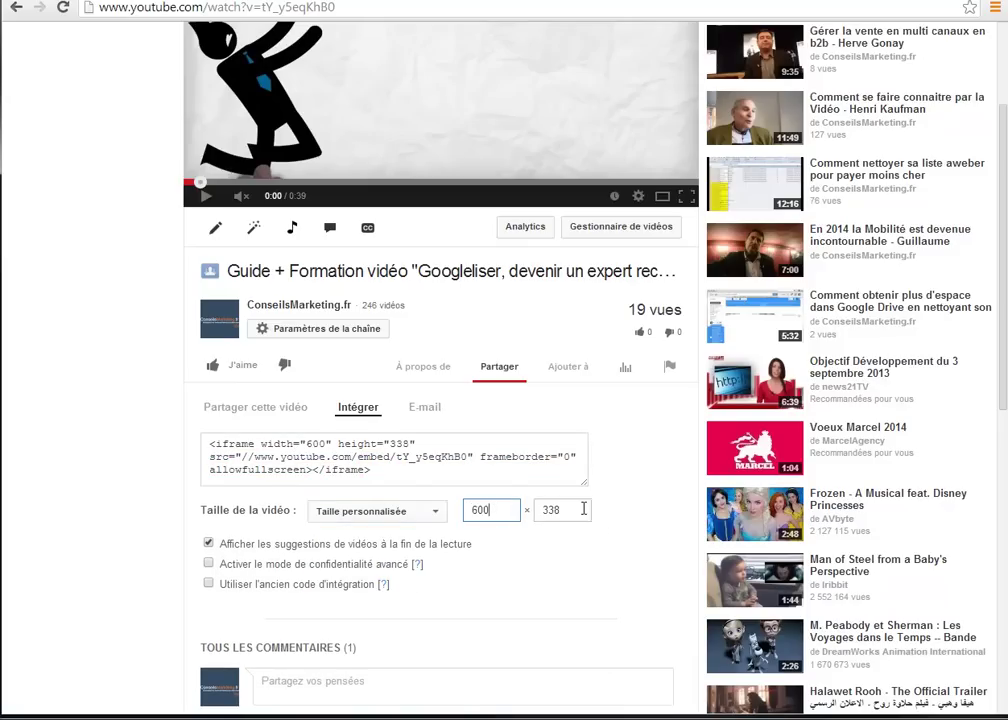
click(373, 452)
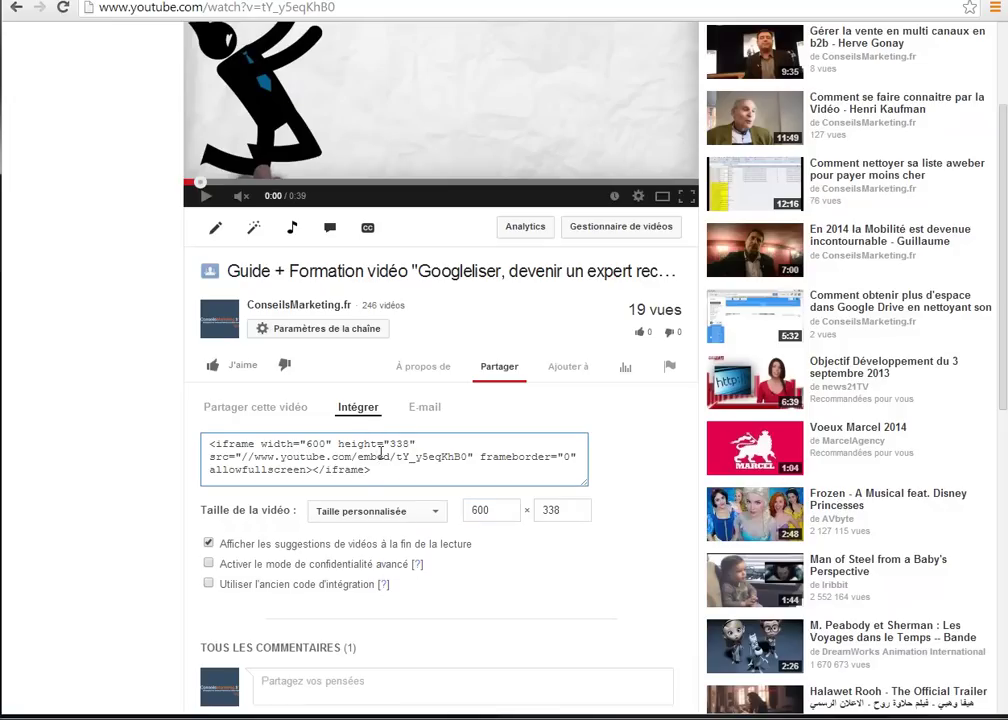
Open the Googleliser sales page in the WordPress editor and highlight its YouTube iframe code and the ?autoplay=1 parameter.
click(381, 453)
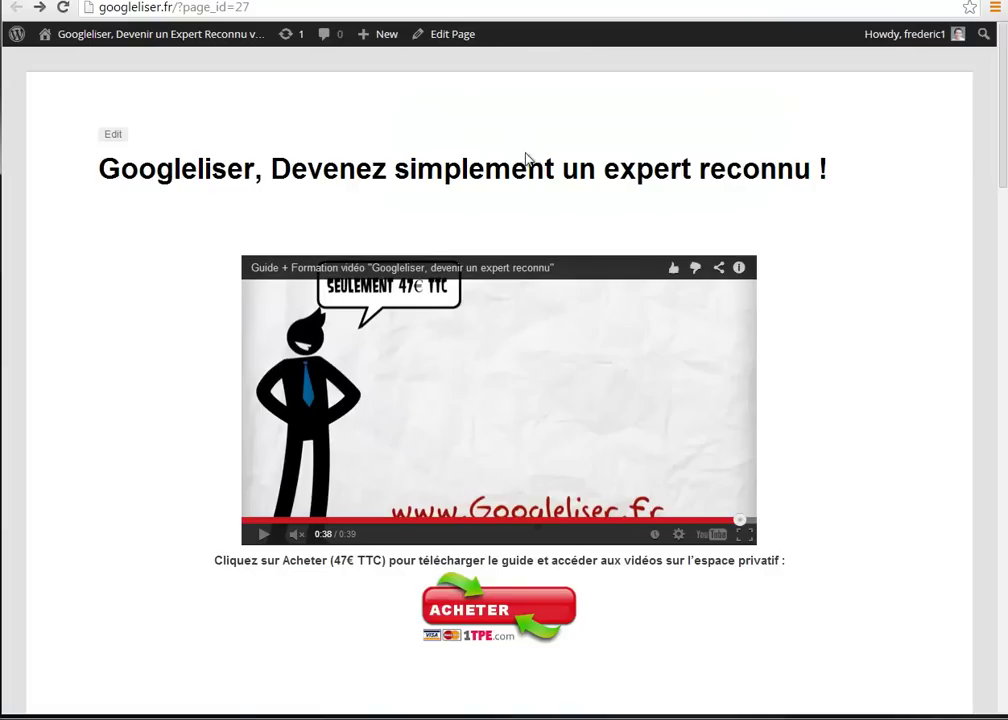
click(445, 34)
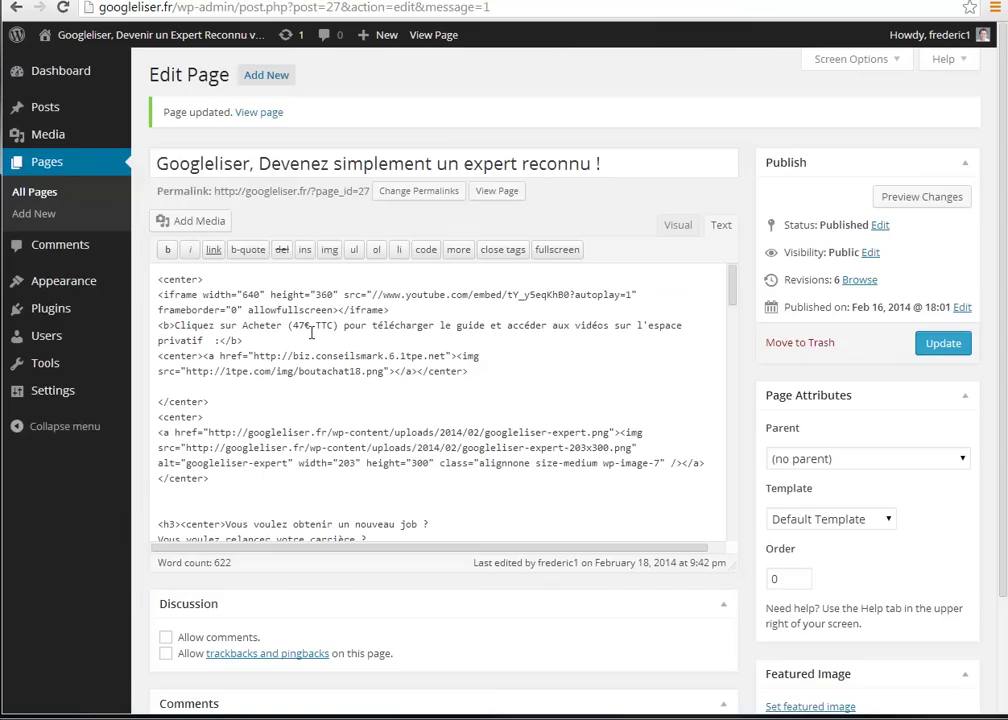
drag(158, 295, 395, 313)
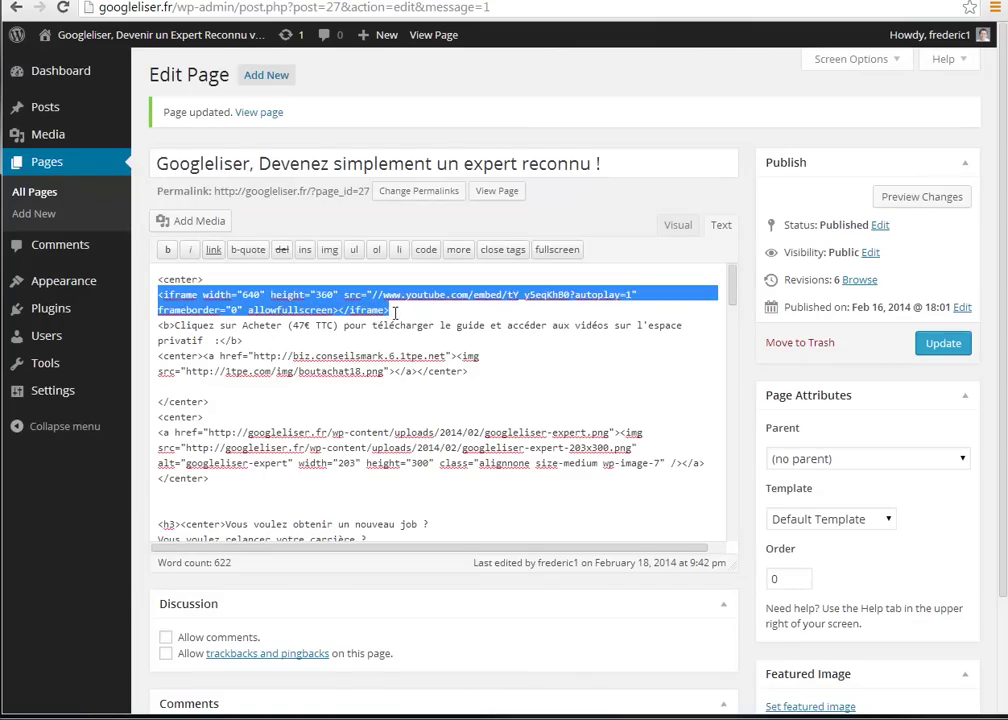
click(648, 299)
drag(570, 297, 634, 294)
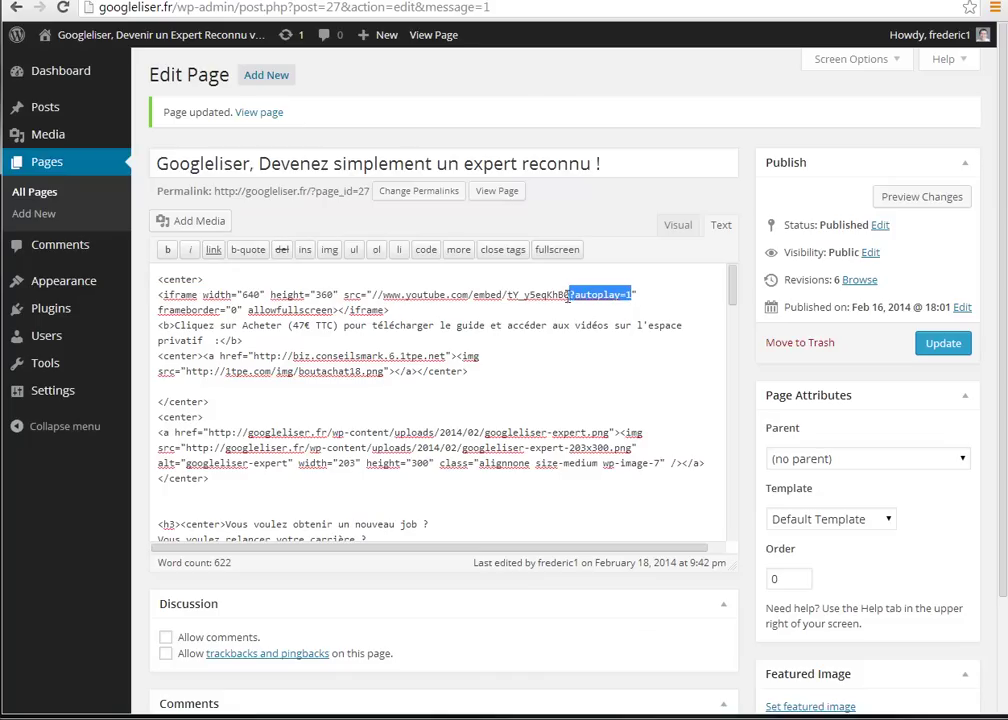
click(579, 296)
drag(576, 296, 617, 294)
Reload the published Googleliser page to check the embedded video's automatic playback, and pause the video.
click(433, 34)
mouse_move(158, 24)
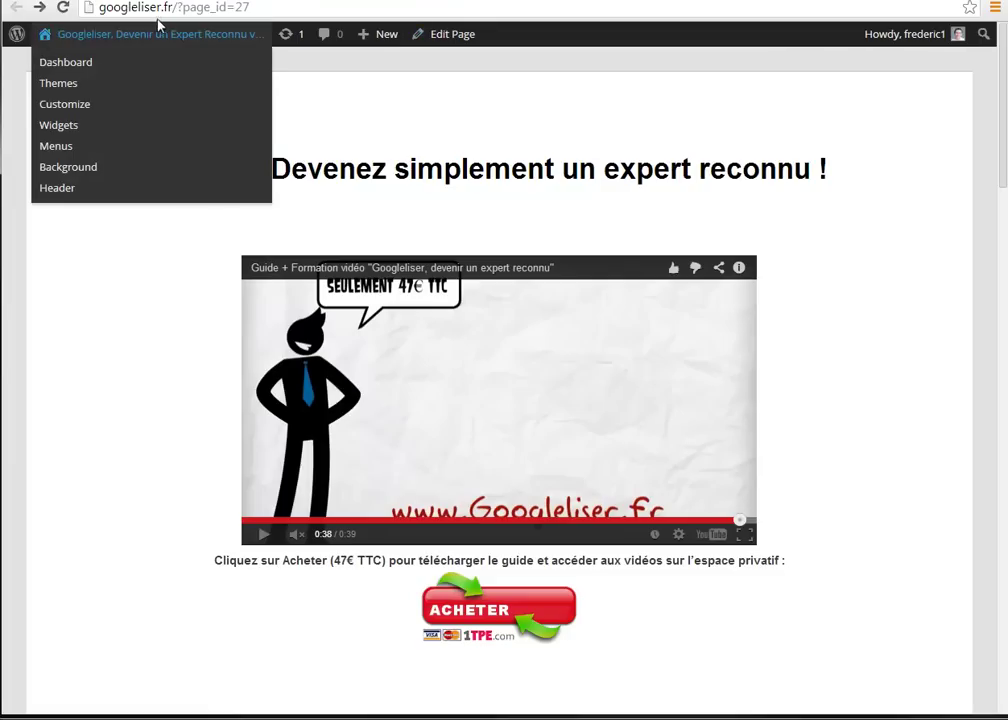
click(196, 10)
key(Return)
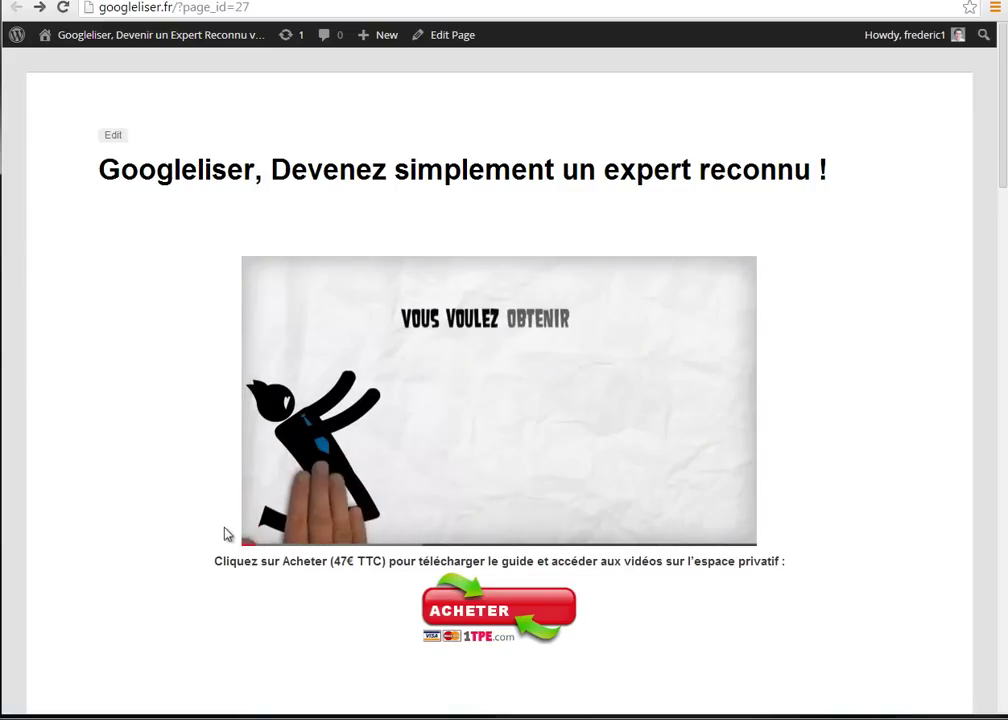
mouse_move(265, 535)
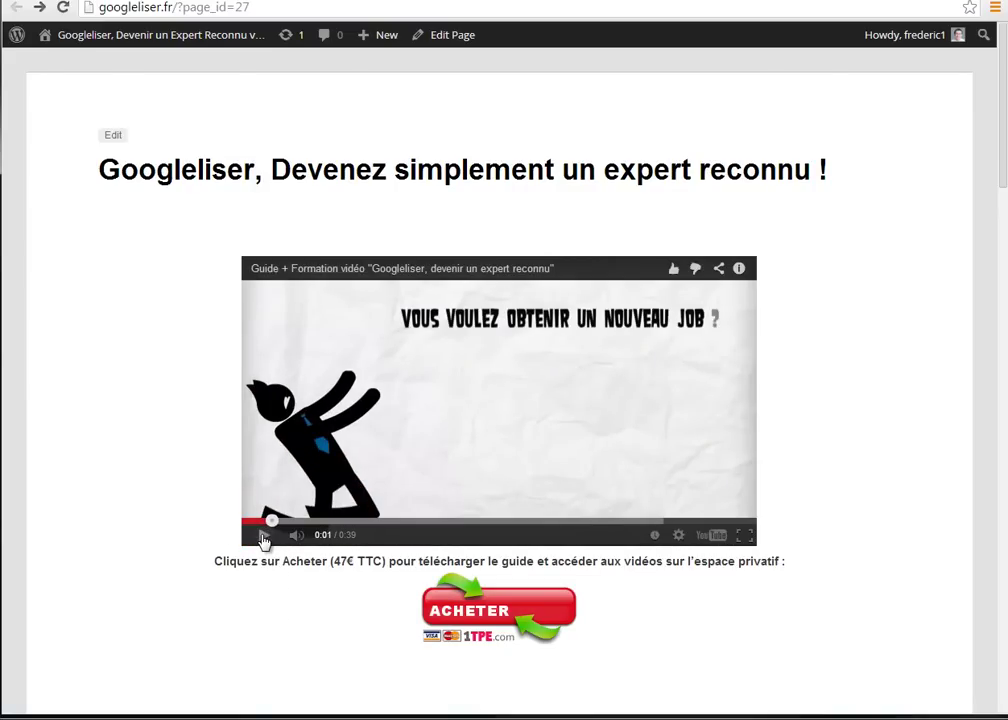
click(265, 539)
Return to the WordPress page editor and copy the ?autoplay=1 parameter from the iframe's video address.
click(362, 1)
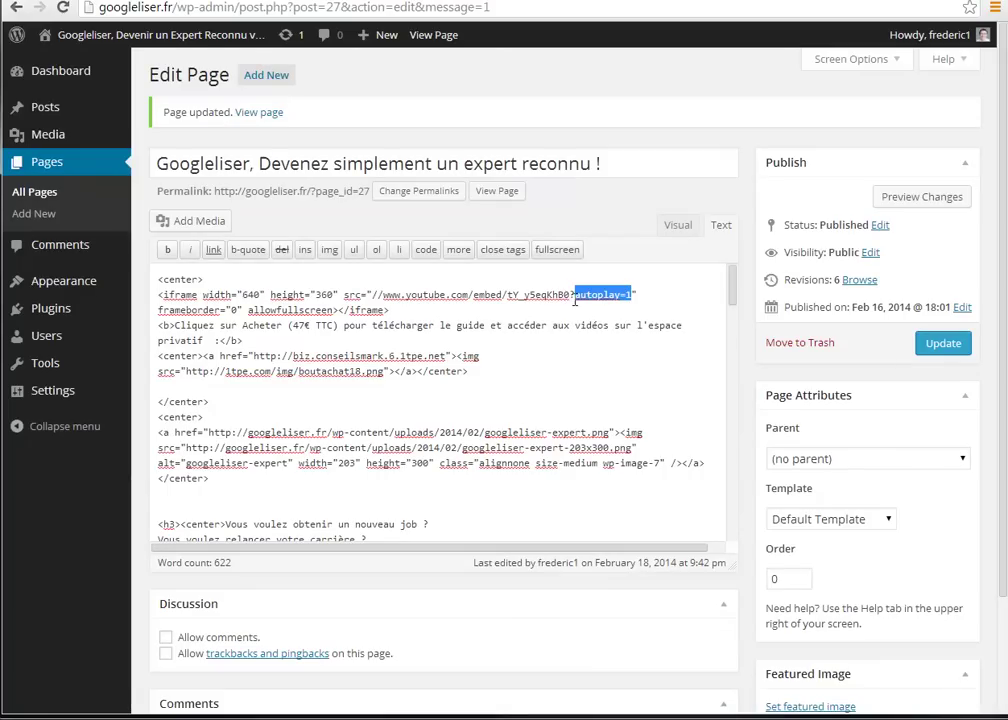
click(572, 295)
drag(577, 294, 632, 295)
key(ctrl+c)
Add ?autoplay=1 directly after the video ID in the Googleliser video's embed code on YouTube.
click(647, 0)
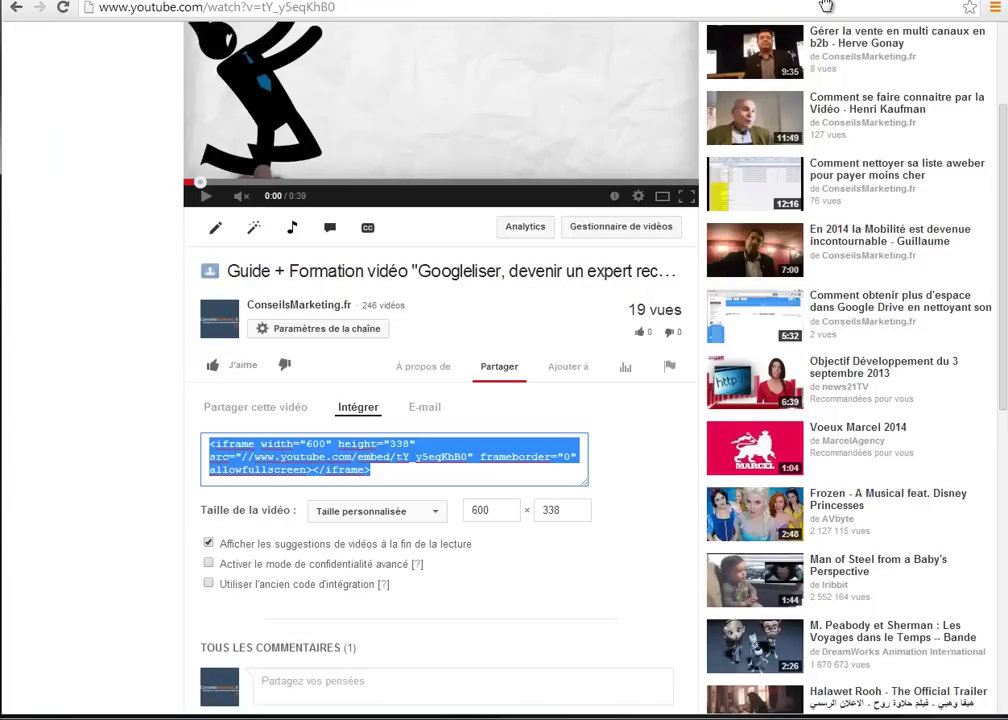
click(370, 467)
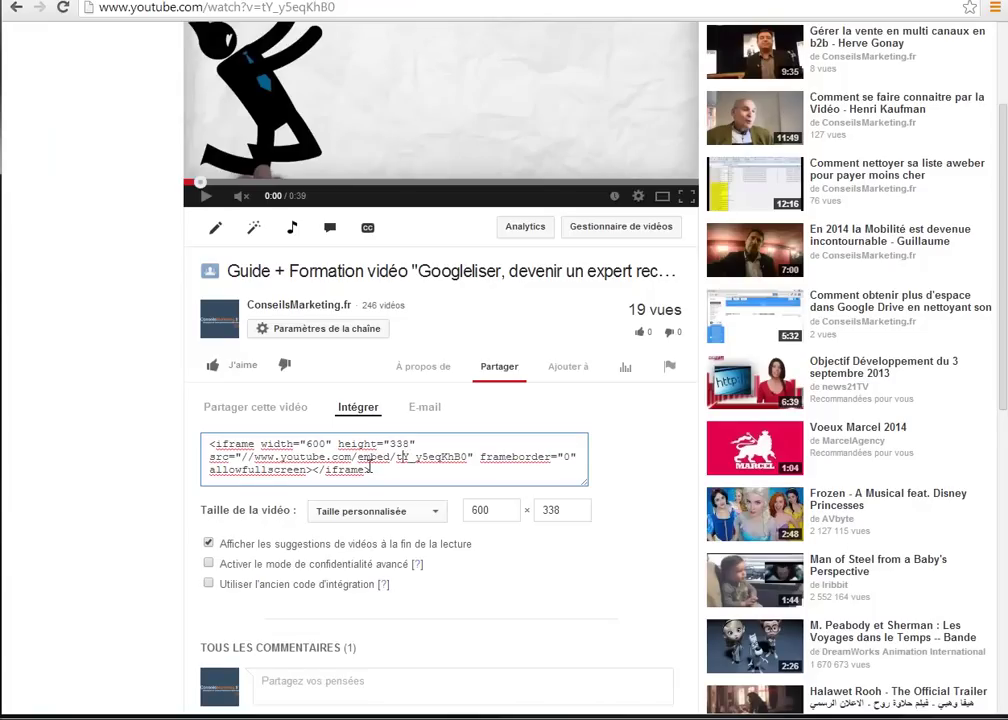
drag(374, 455, 248, 456)
click(468, 456)
key(ctrl+v)
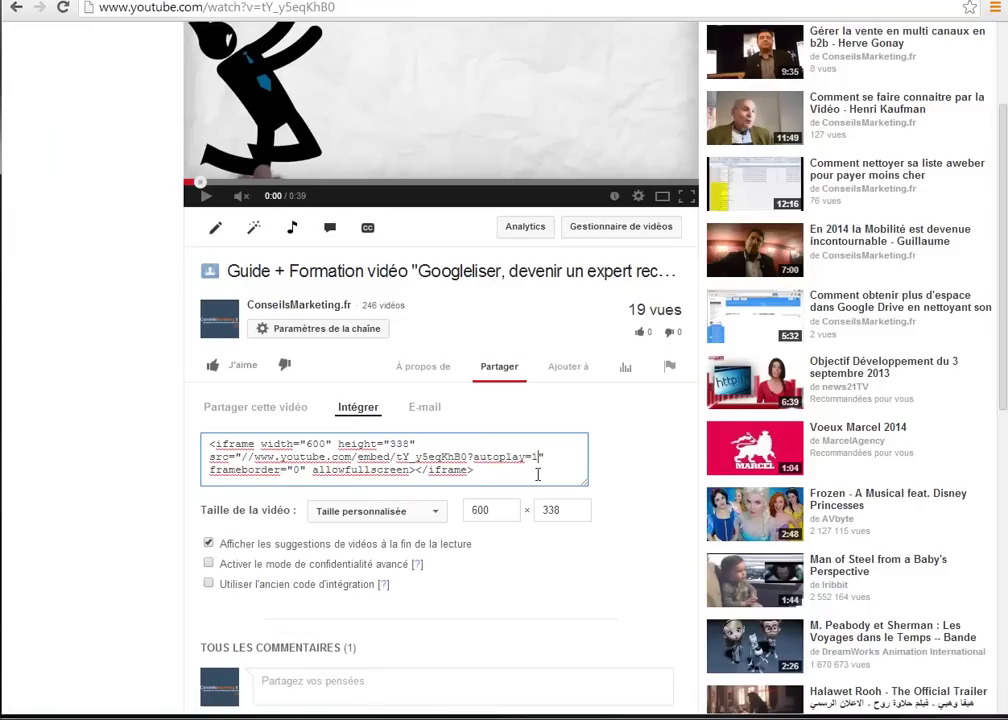
Select the whole modified embed code and switch back to the published Googleliser page.
click(500, 479)
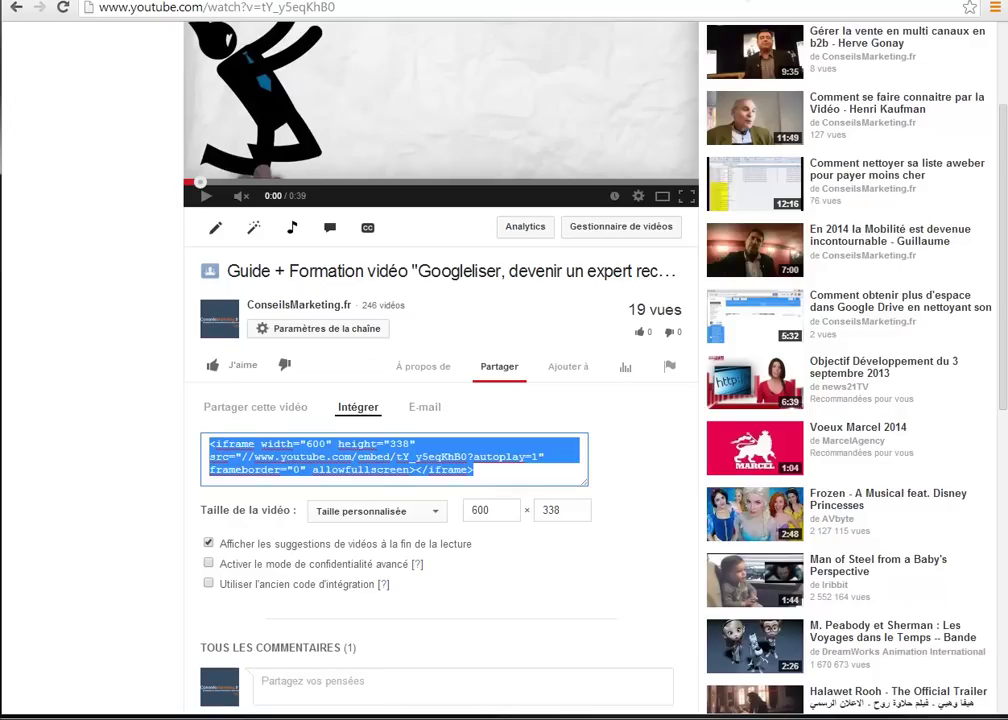
key(ctrl+Tab)
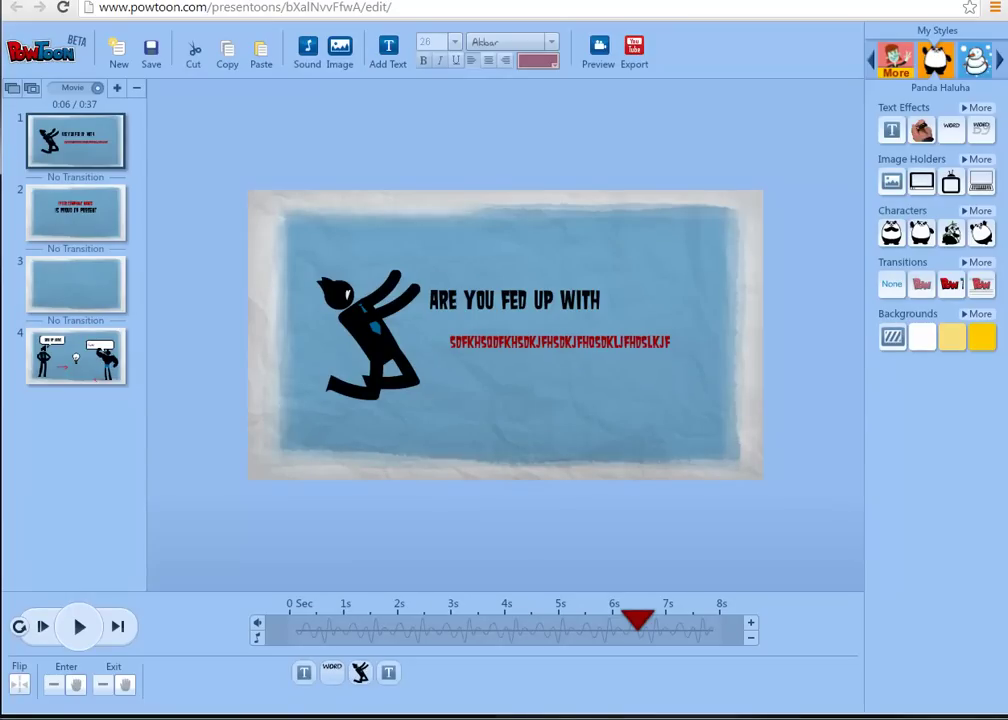
key(ctrl+Tab)
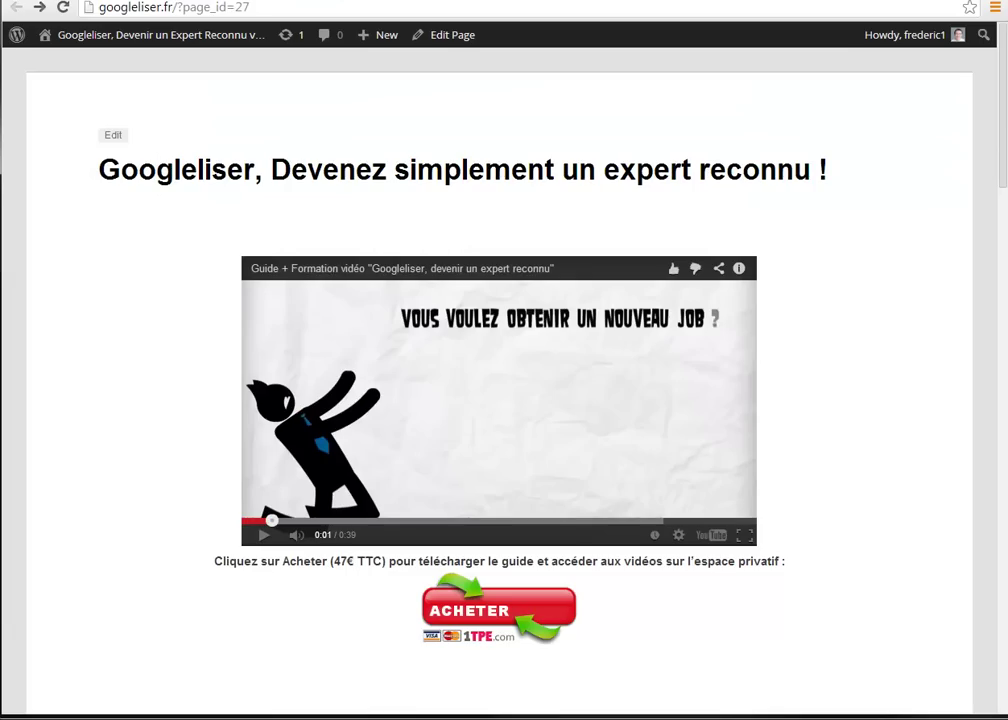